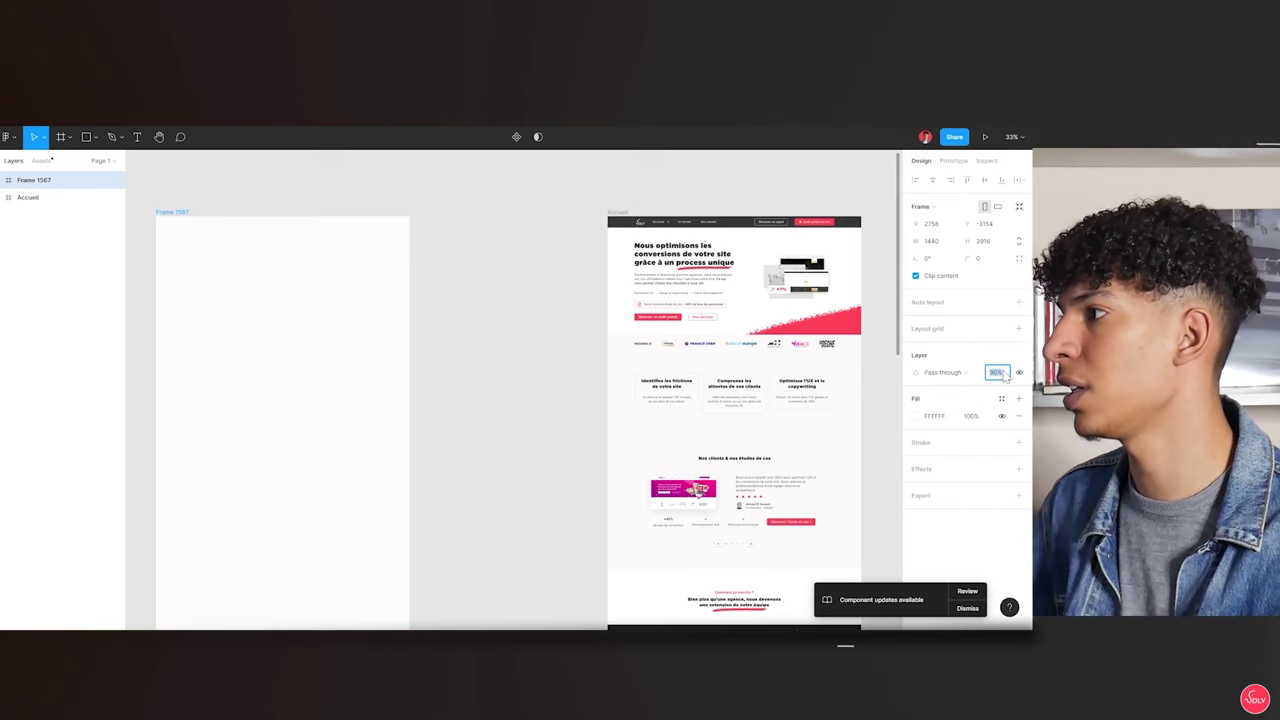
# Try a Fuschia/80 outline of weight 8 on Frame 1567, then remove it
pyautogui.click(1001, 398)
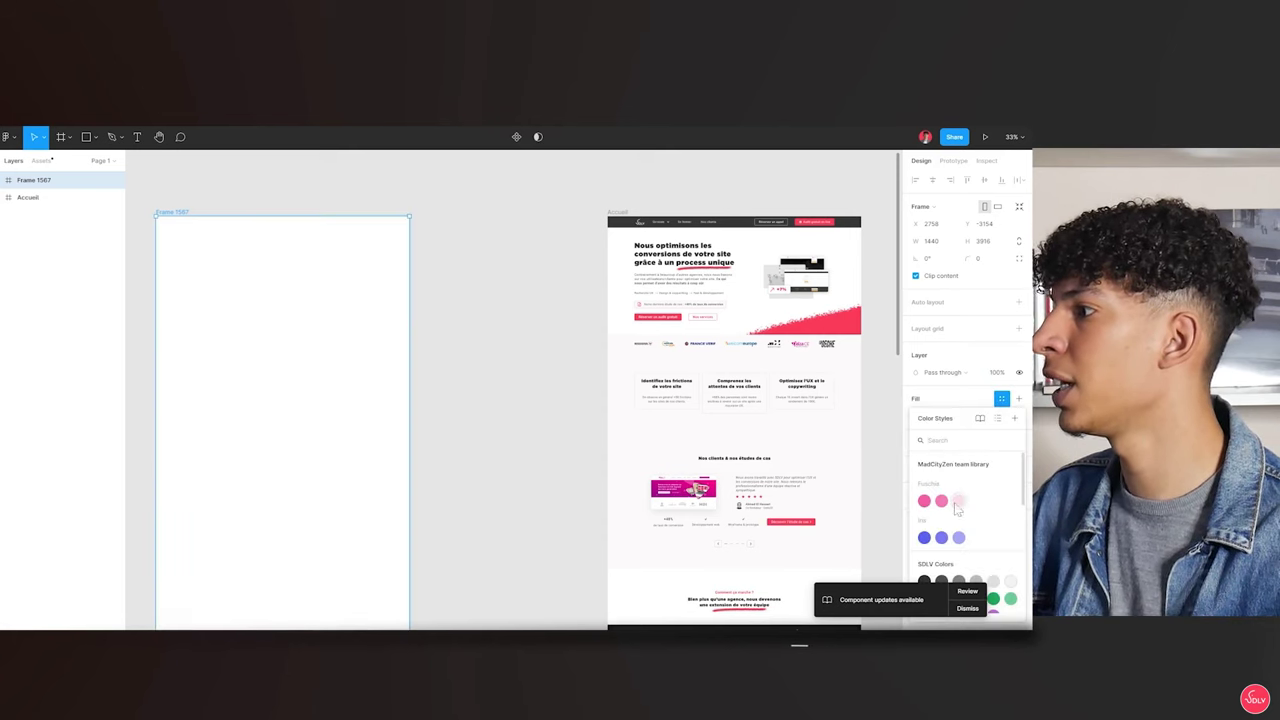
pyautogui.click(968, 608)
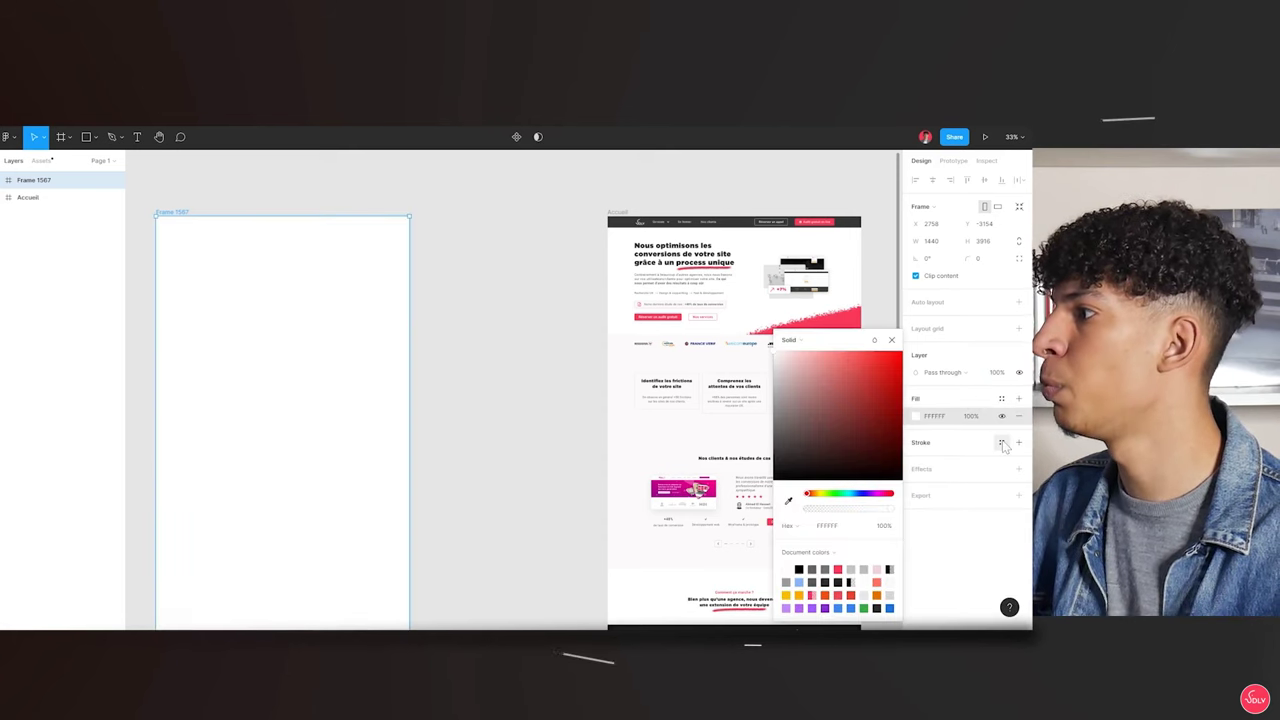
pyautogui.click(941, 507)
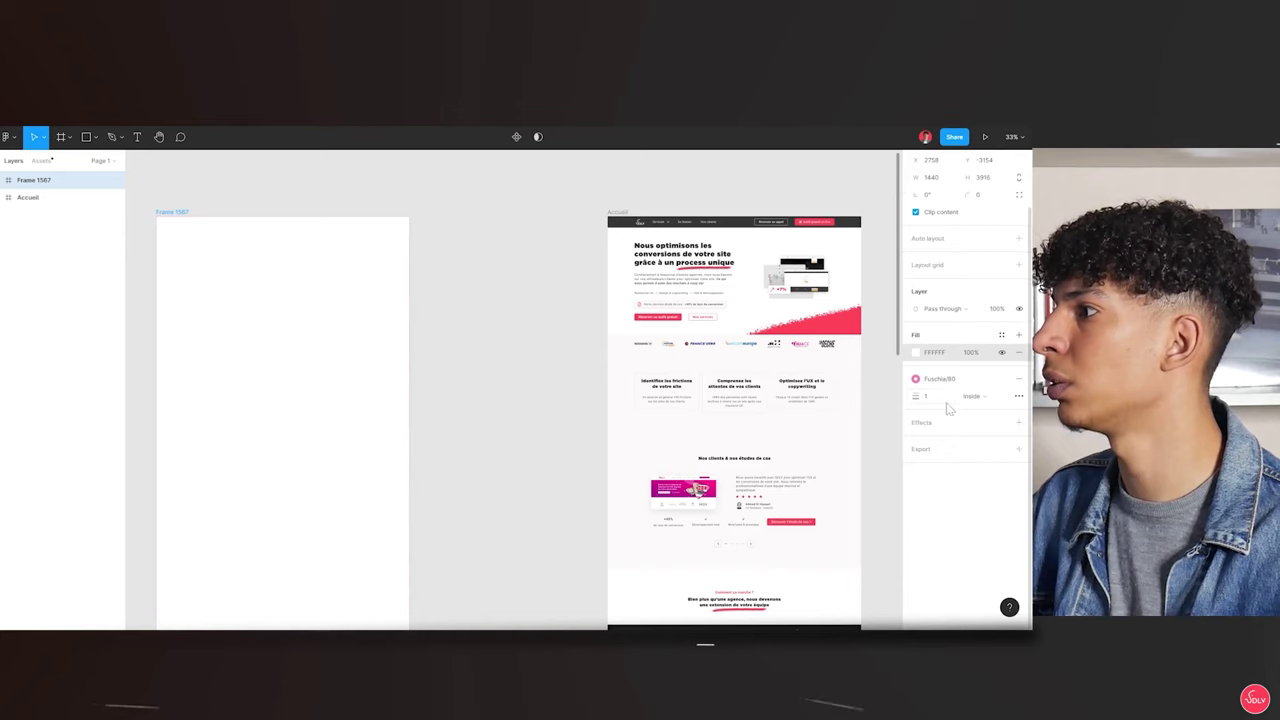
pyautogui.write('8')
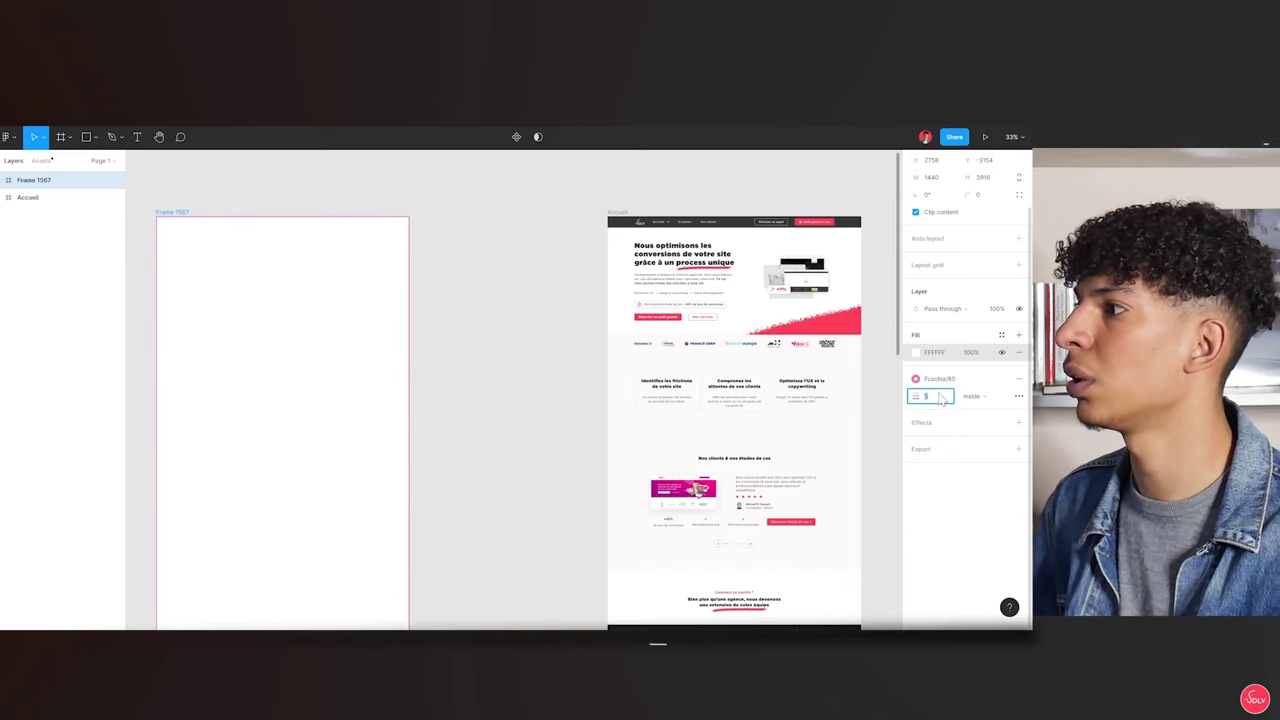
pyautogui.click(1019, 380)
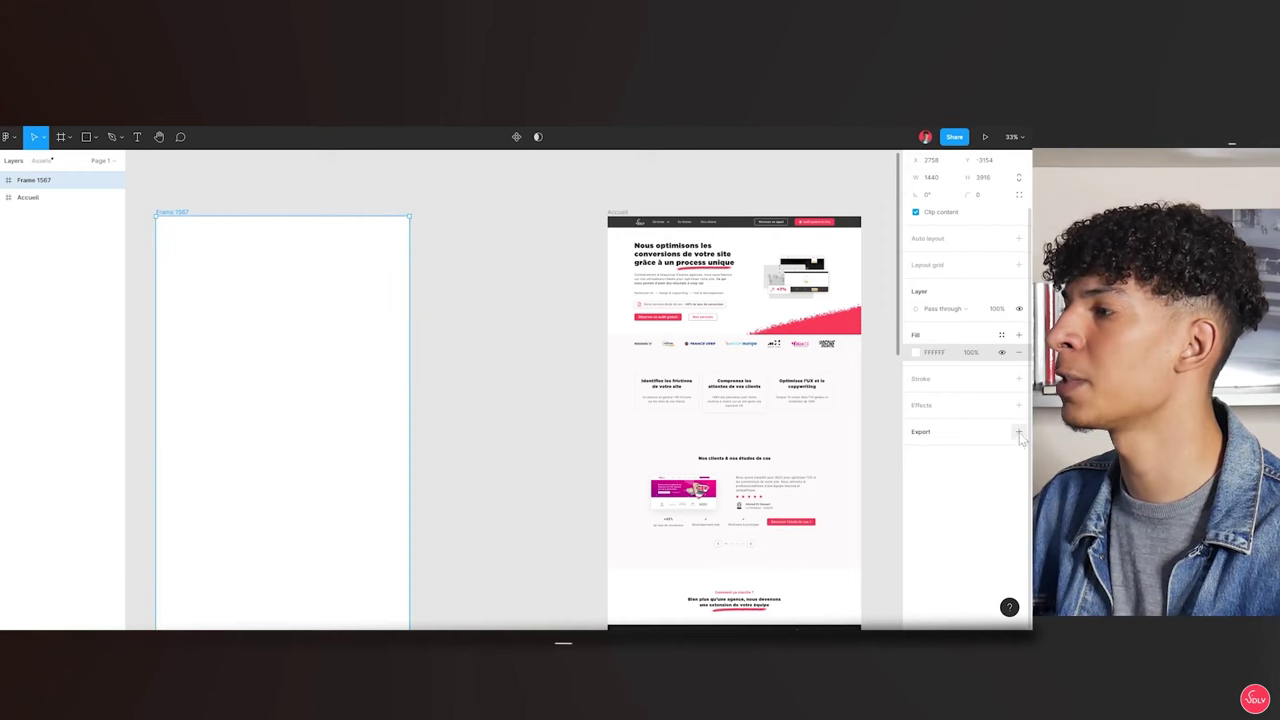
# Move Frame 1567 right to X 3178
pyautogui.scroll(1, 990, 410)
pyautogui.scroll(1, 985, 372)
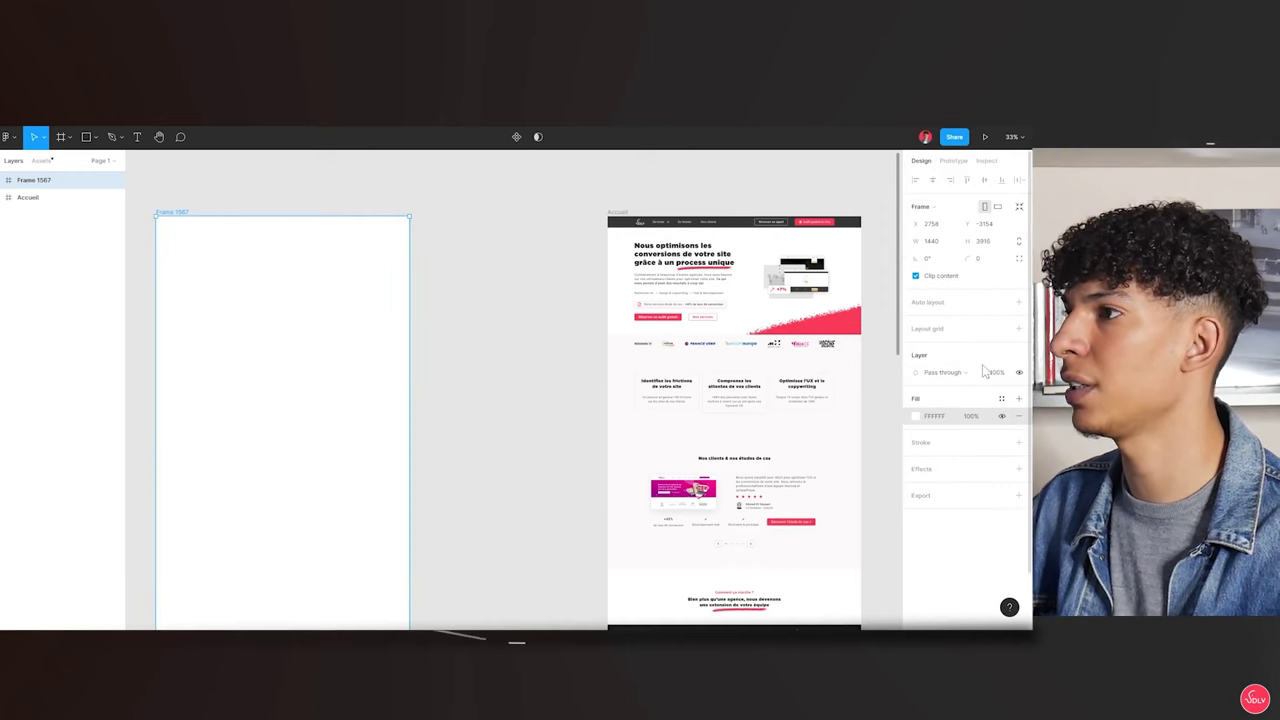
pyautogui.moveTo(172, 214); pyautogui.dragTo(246, 214)
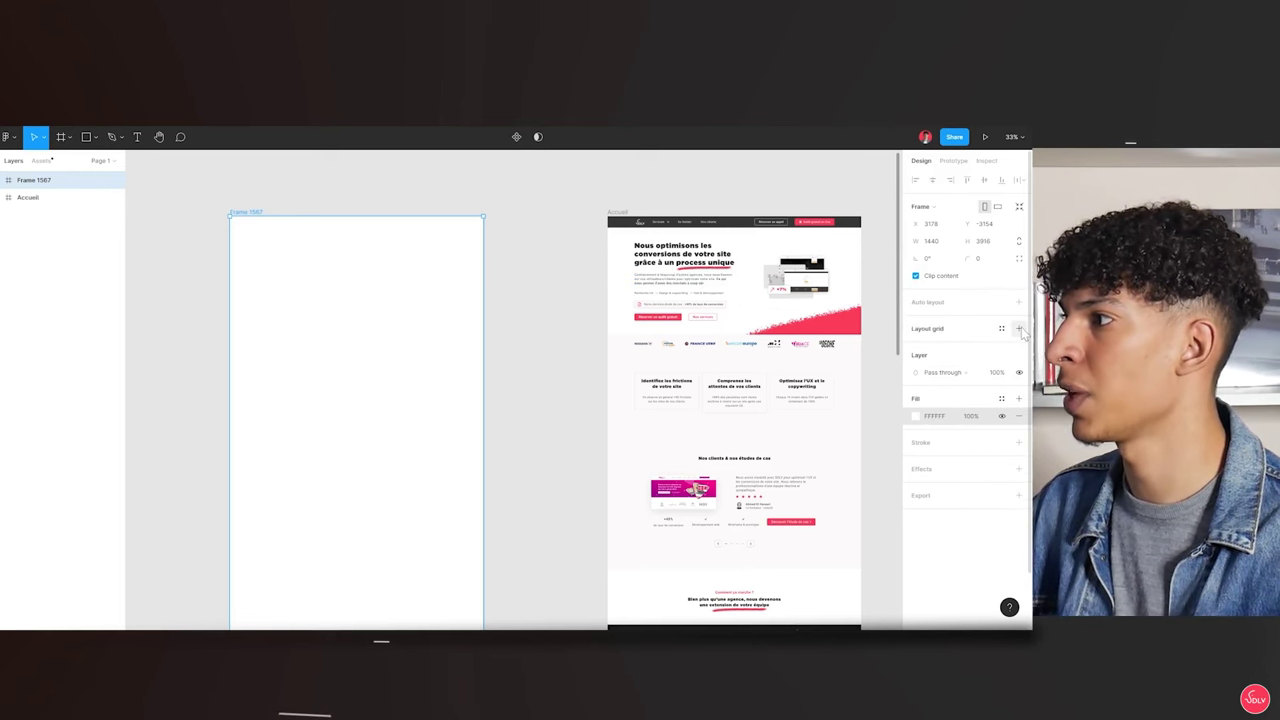
# Add a Columns layout grid to Frame 1567 with 6, then 8, columns
pyautogui.click(1019, 329)
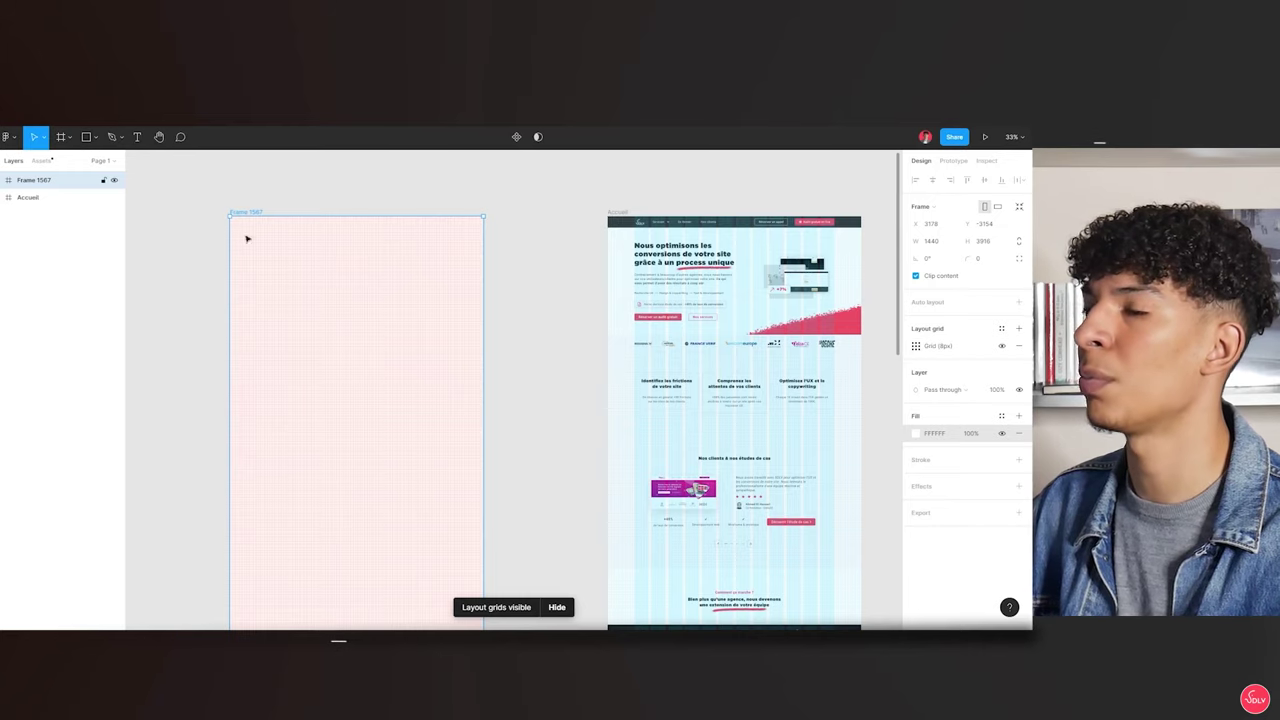
pyautogui.keyDown('ctrl'); pyautogui.scroll(5, 246, 238); pyautogui.keyUp('ctrl')
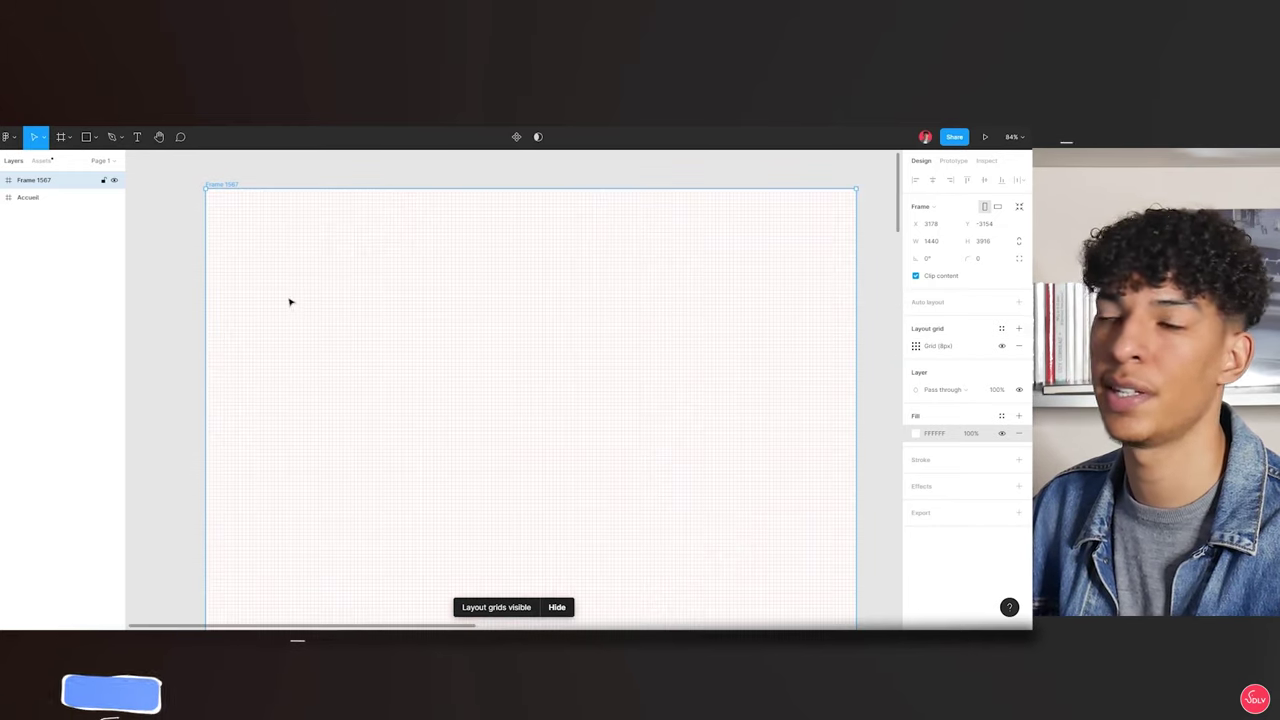
pyautogui.keyDown('ctrl'); pyautogui.scroll(-2, 289, 300); pyautogui.keyUp('ctrl')
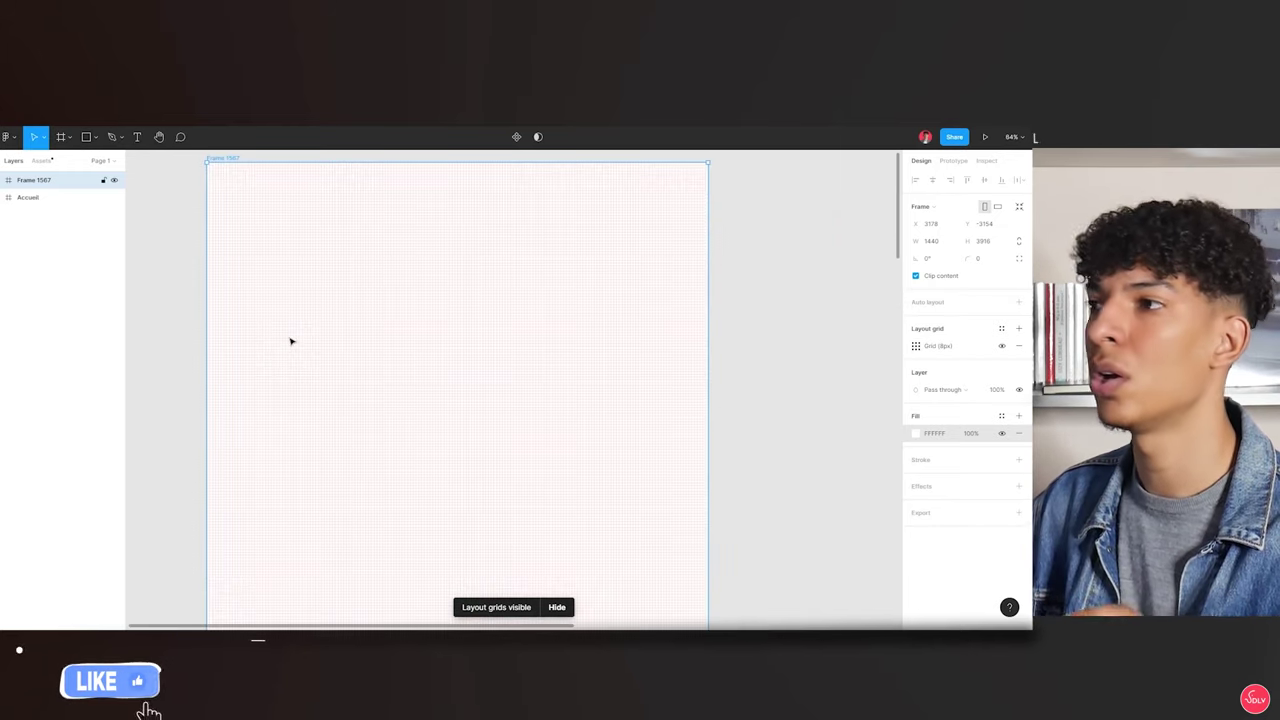
pyautogui.click(915, 345)
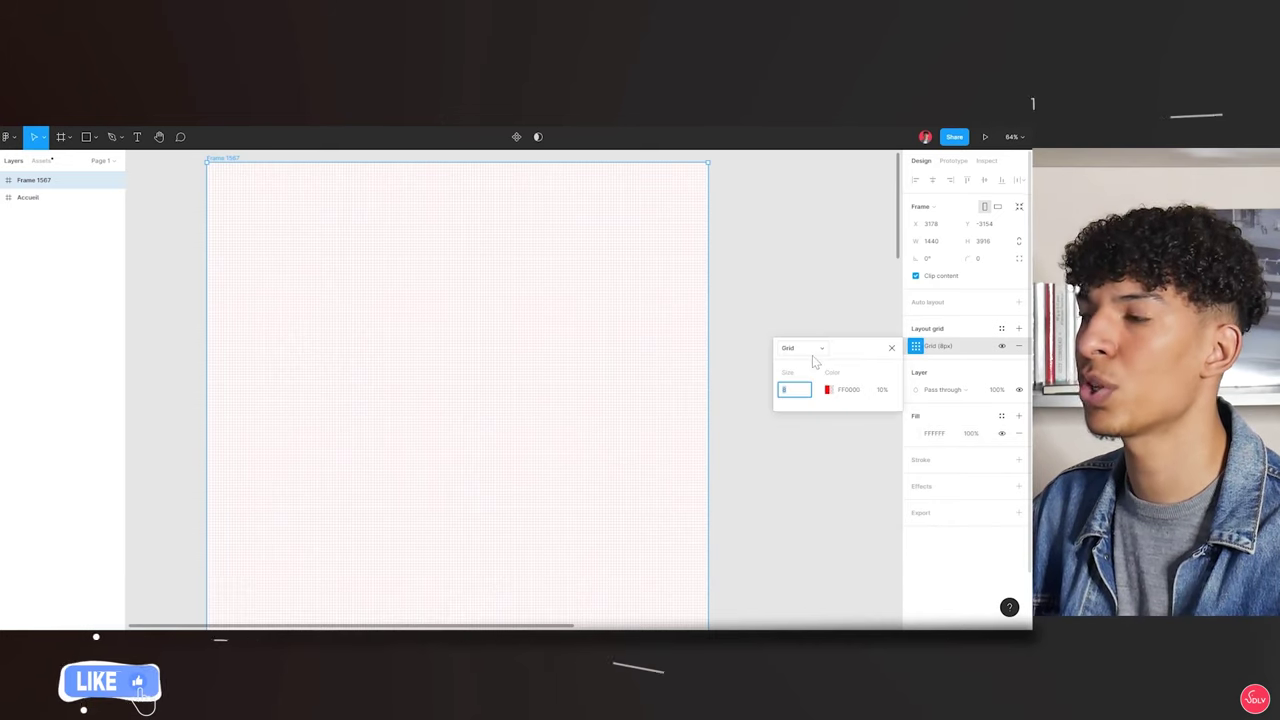
pyautogui.click(820, 350)
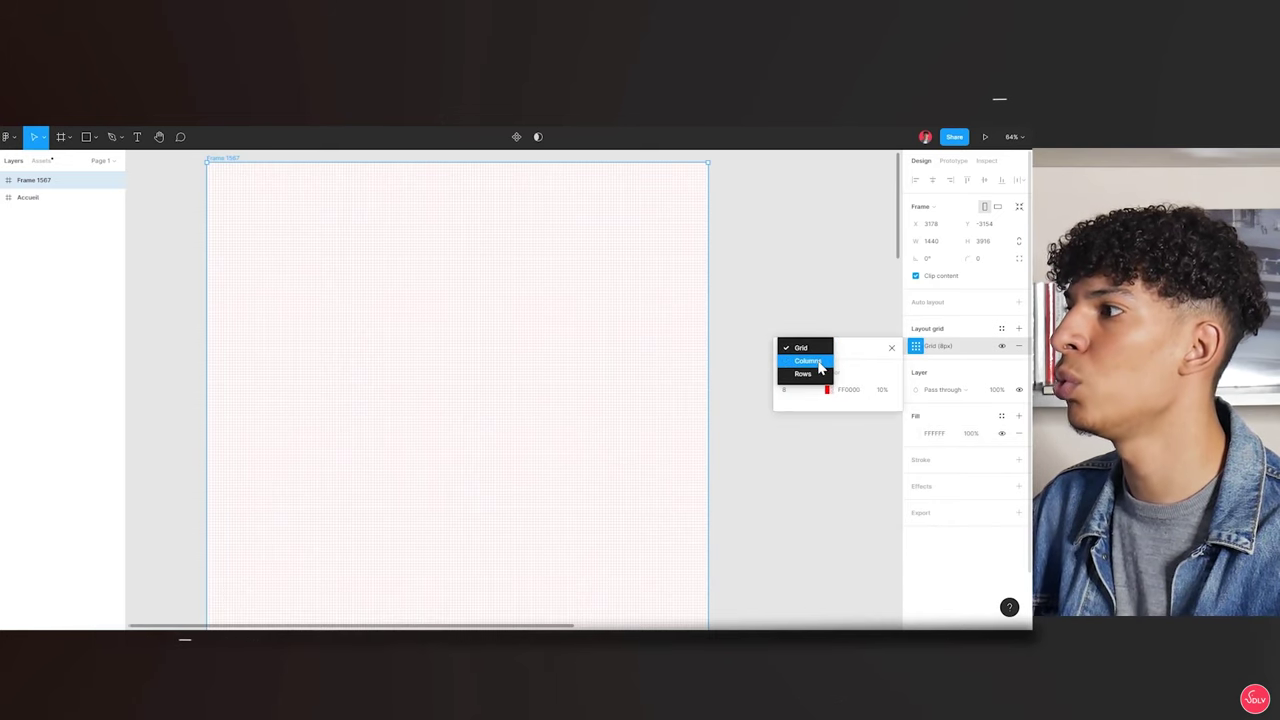
pyautogui.click(818, 364)
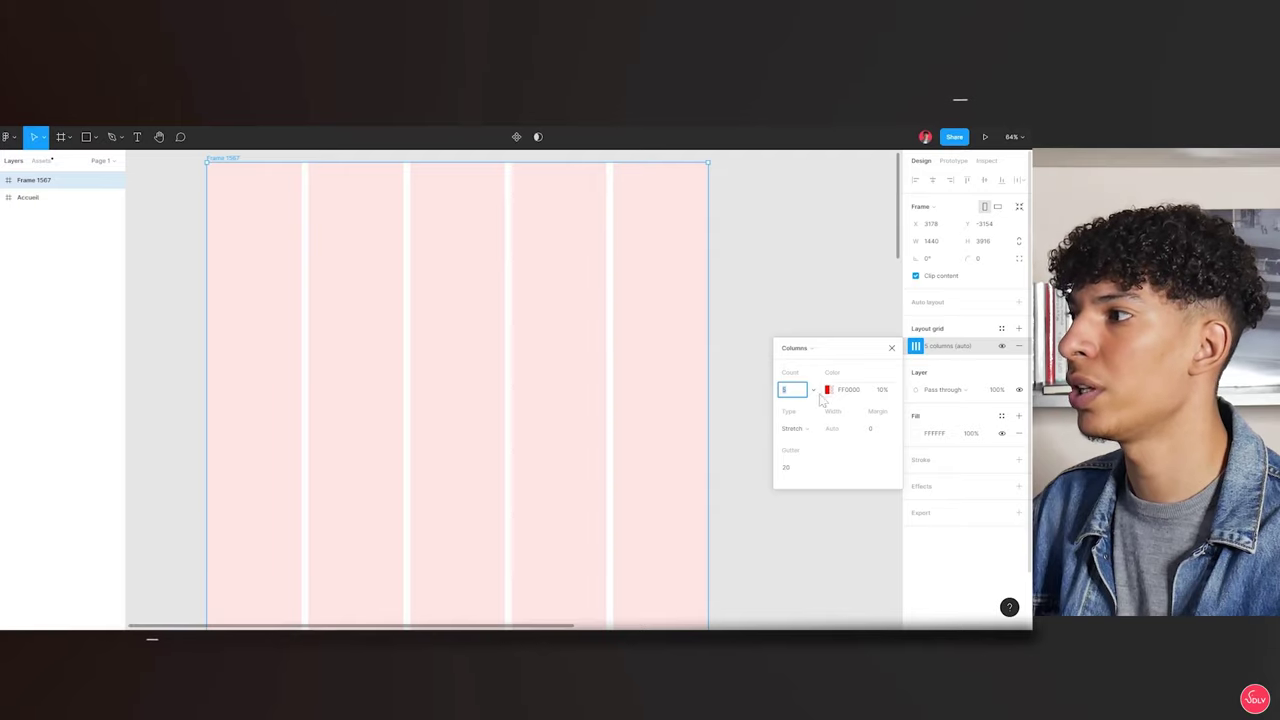
pyautogui.write('6')
pyautogui.press('Return')
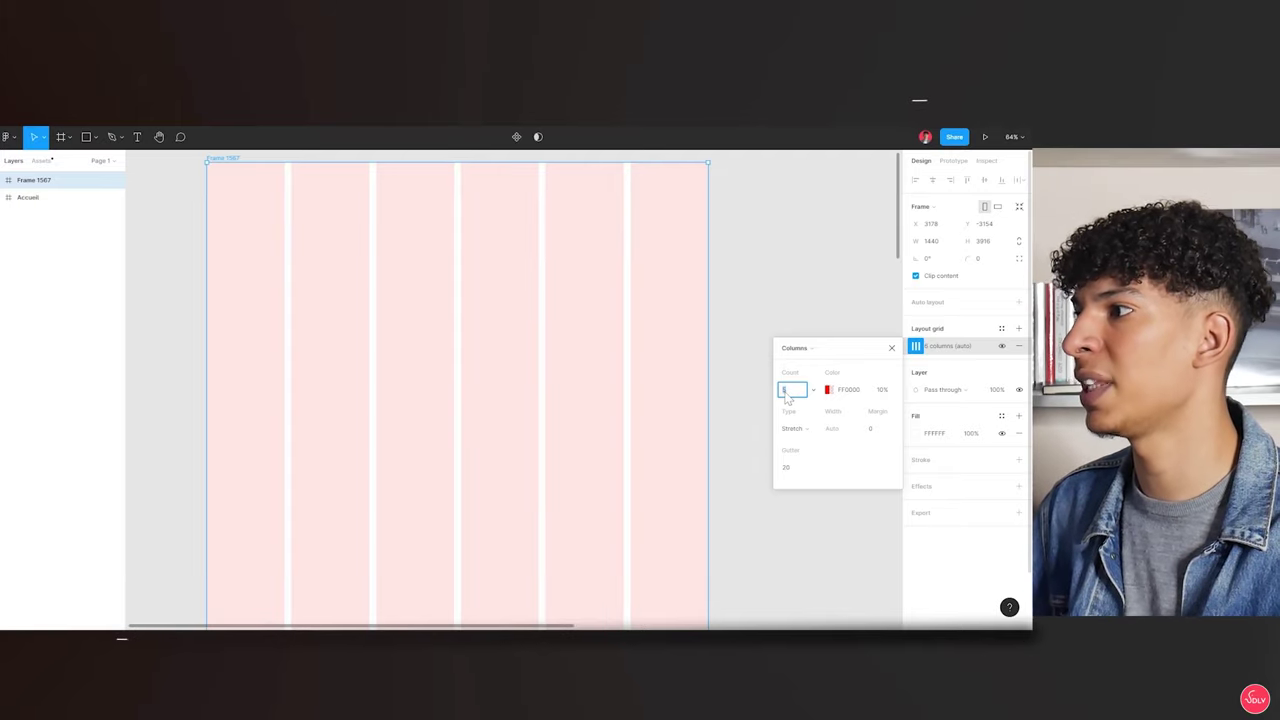
pyautogui.press('Up')
pyautogui.press('Up')
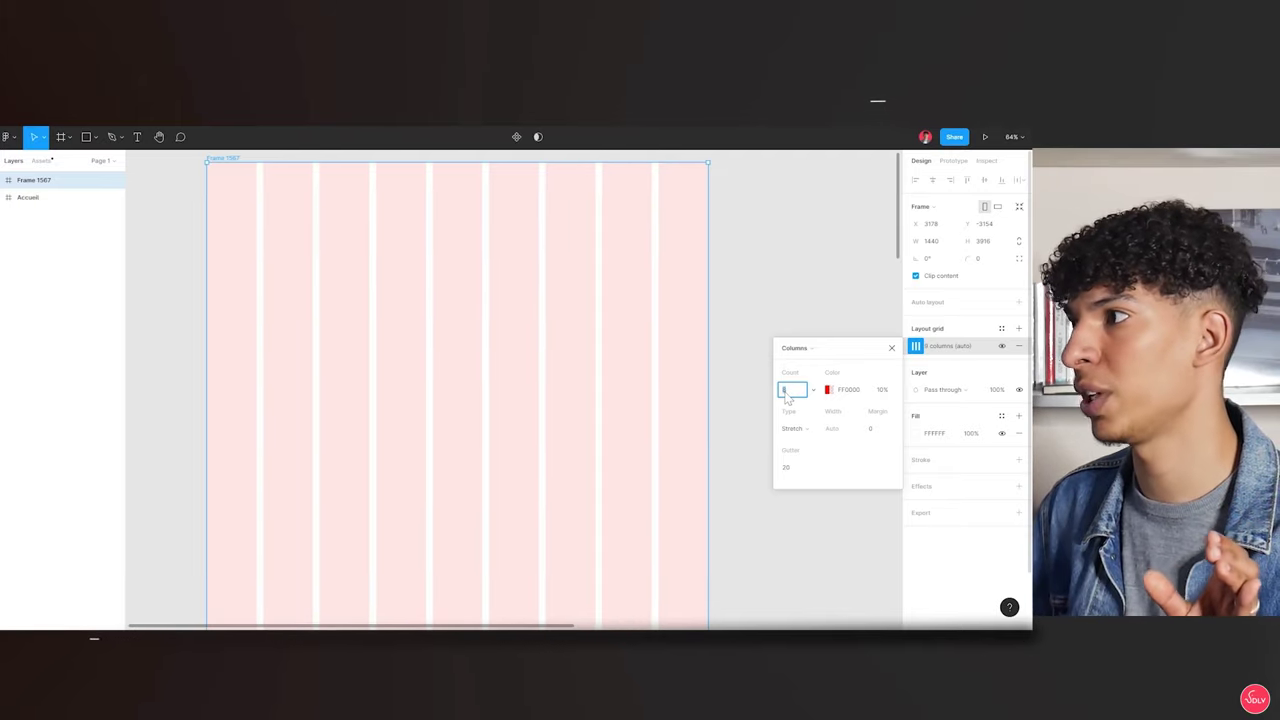
pyautogui.press('Up')
pyautogui.press('Up')
pyautogui.press('Up')
pyautogui.press('Up')
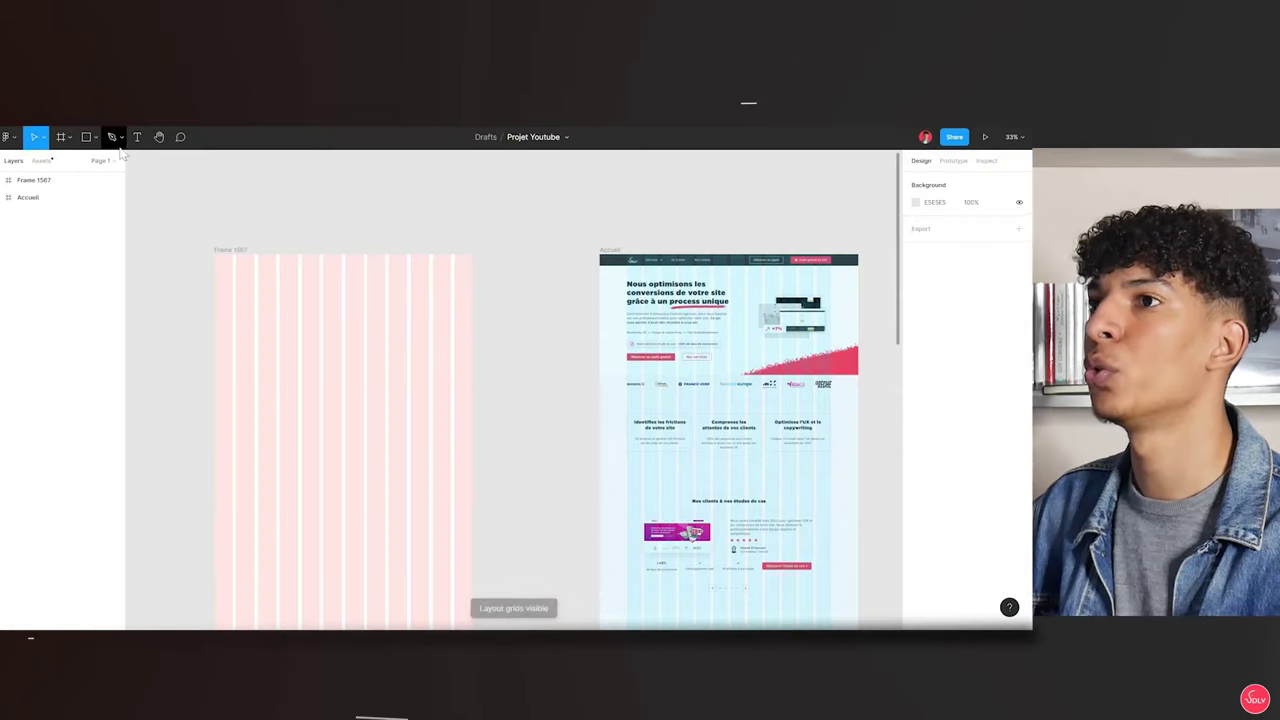
# Draw Rectangle 1677, a 1440-wide grey bar, across the top of Frame 1567
pyautogui.click(62, 139)
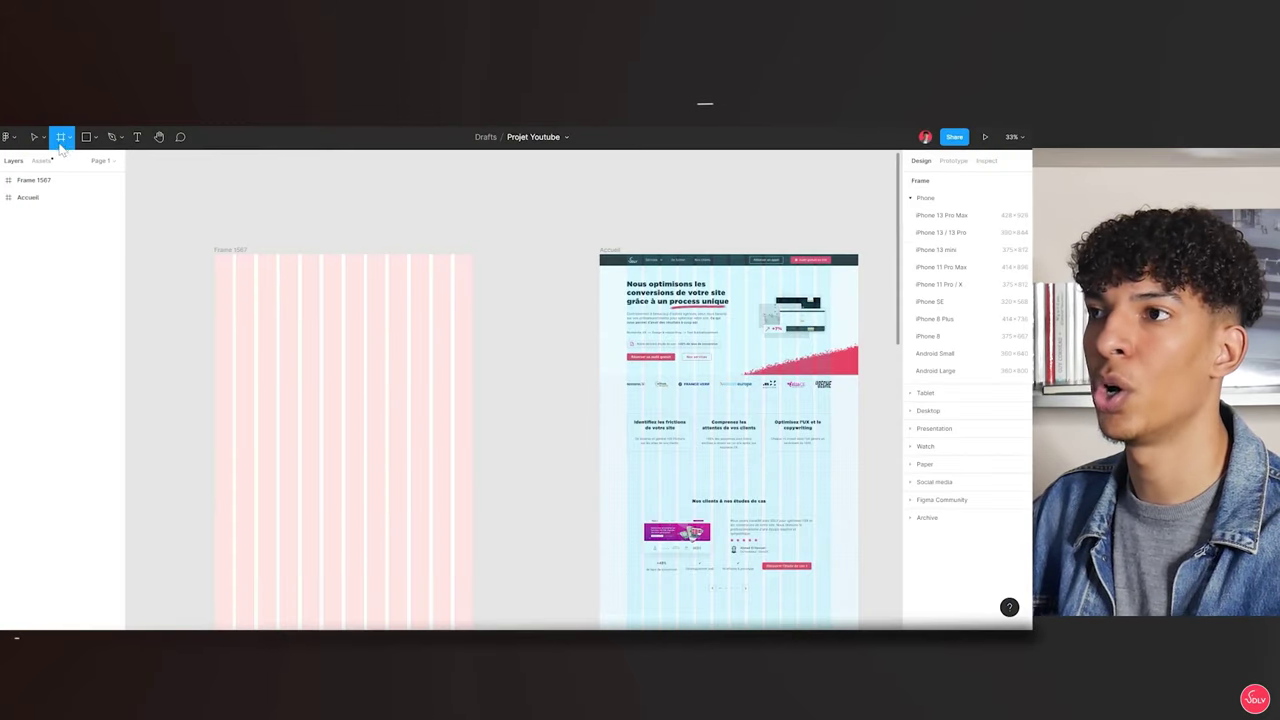
pyautogui.click(88, 138)
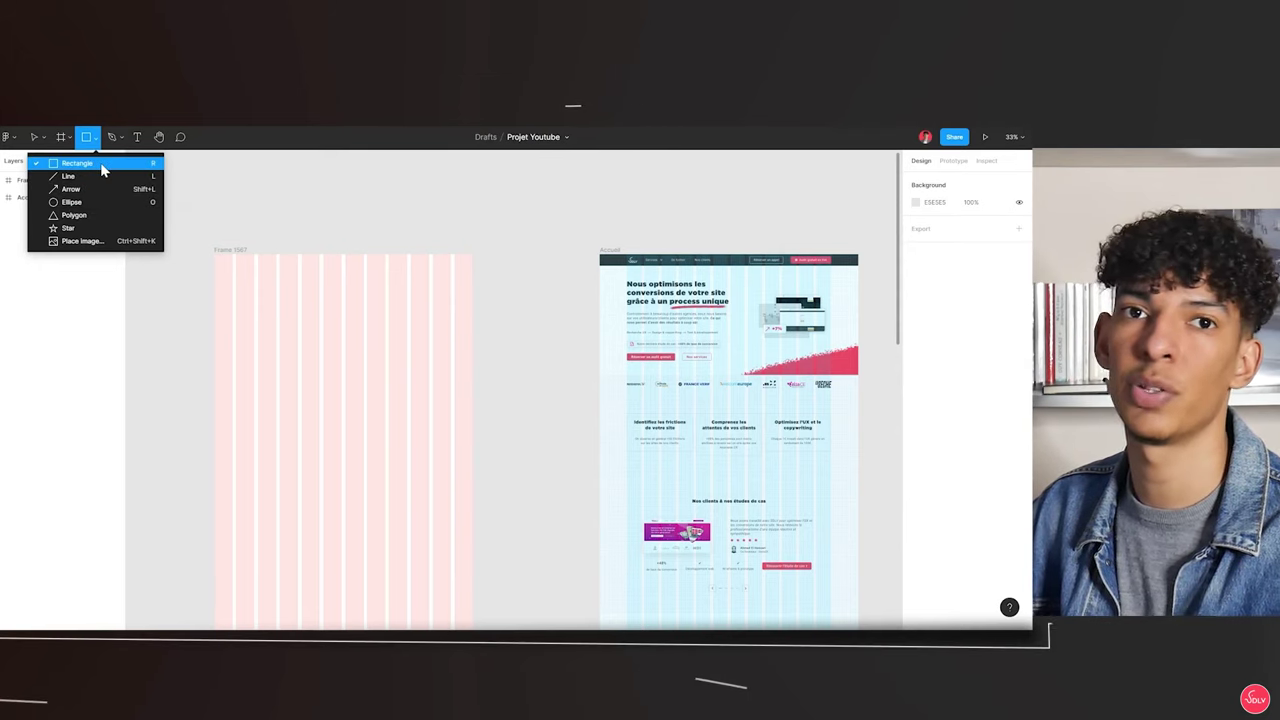
pyautogui.click(101, 170)
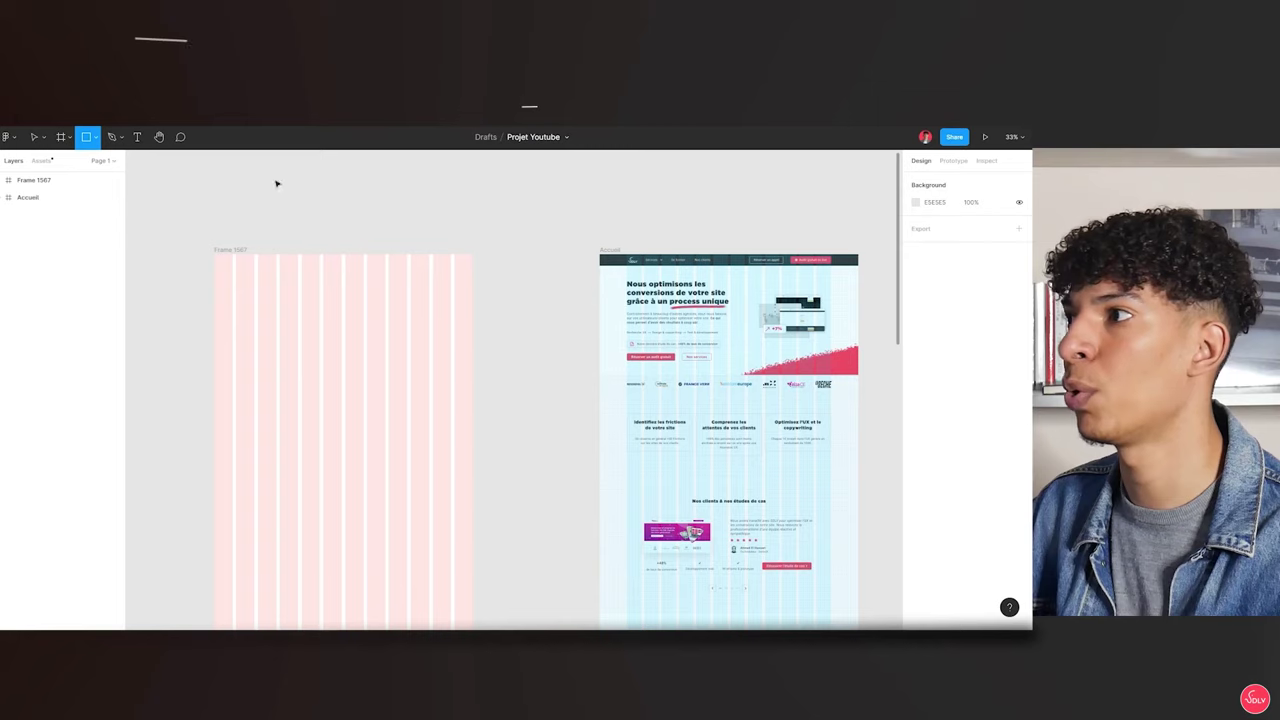
pyautogui.scroll(3, 863, 268)
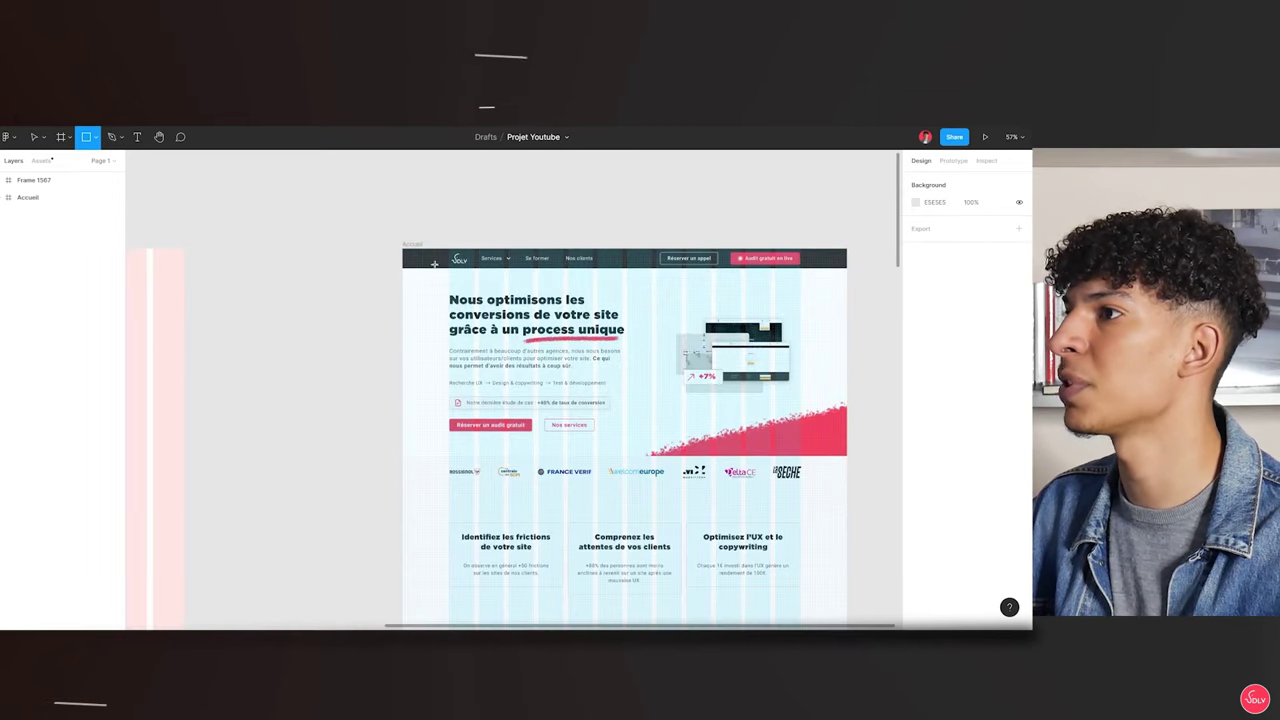
pyautogui.scroll(-3, 841, 274)
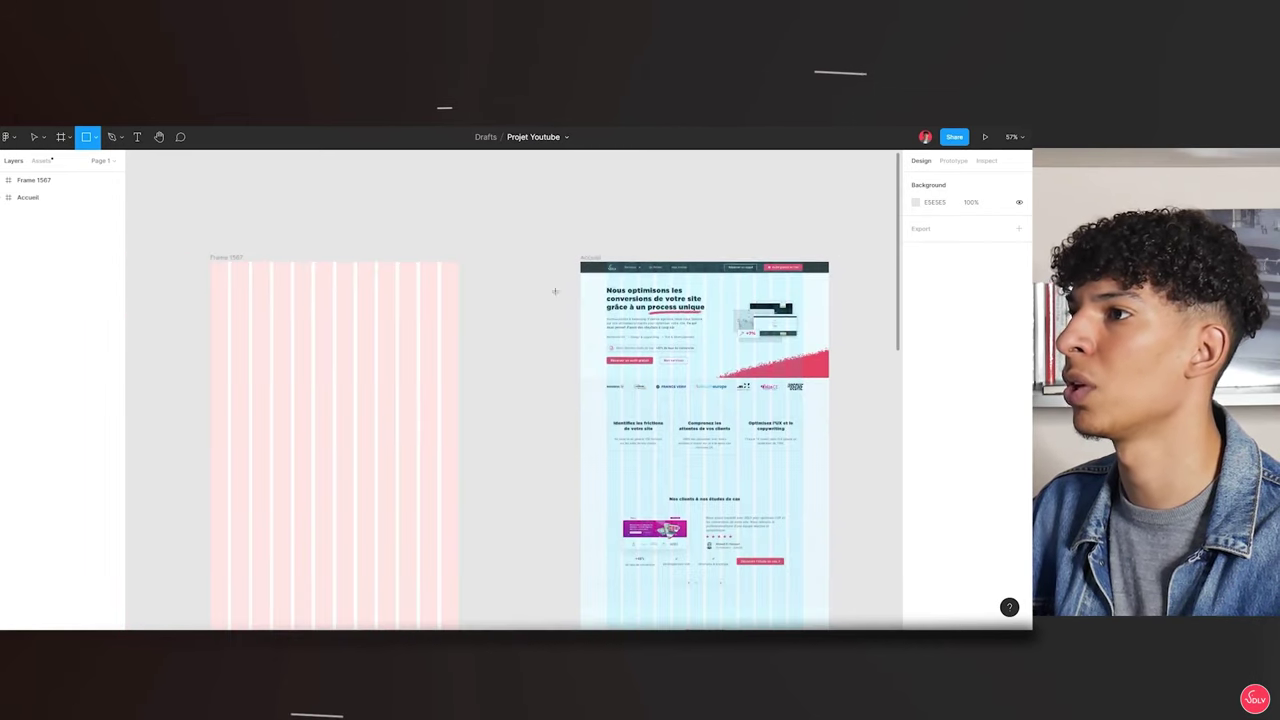
pyautogui.scroll(1, 244, 273)
pyautogui.scroll(2, 244, 273)
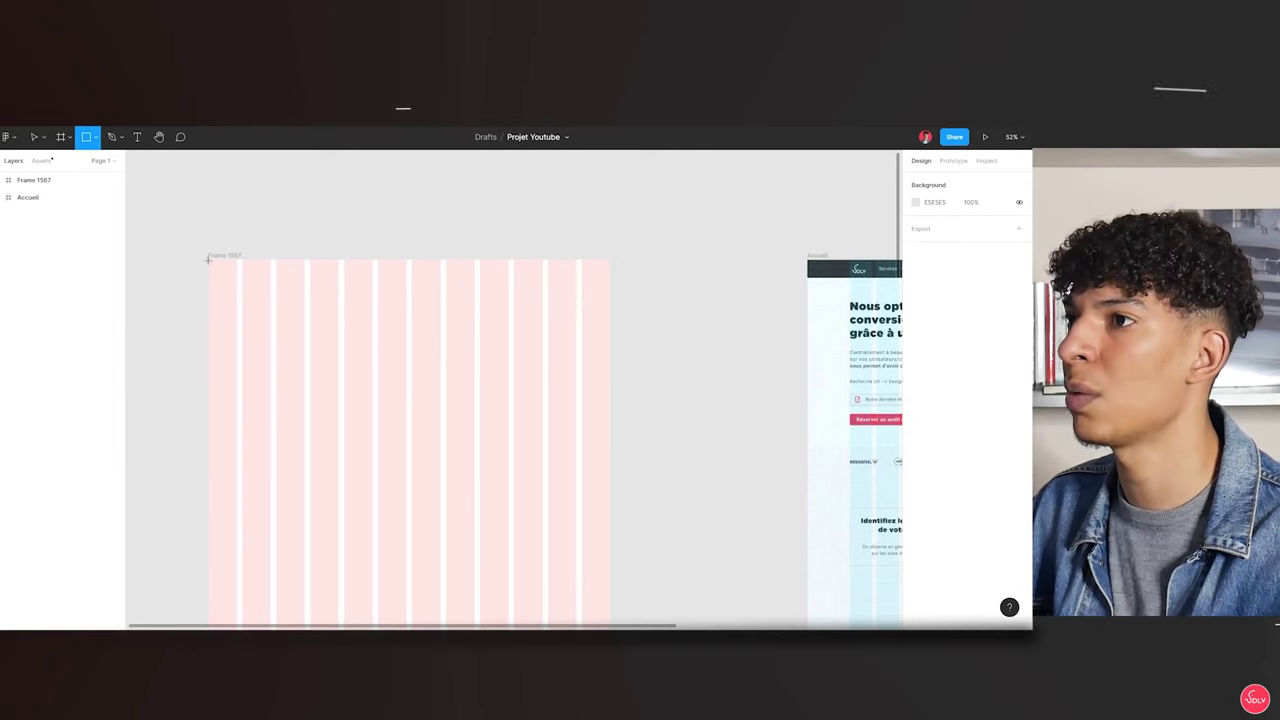
pyautogui.moveTo(208, 260); pyautogui.dragTo(608, 287)
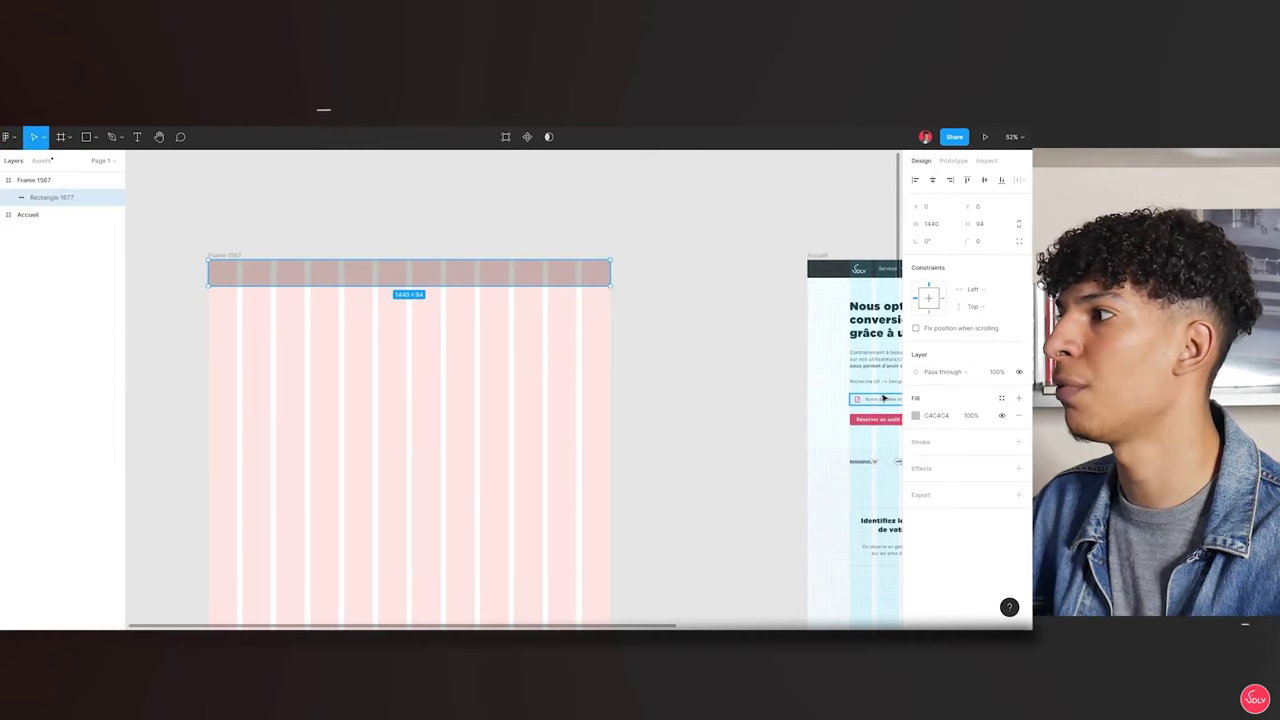
# Give Rectangle 1677 a dark 3A3A3A fill and an 88 px height
pyautogui.click(34, 180)
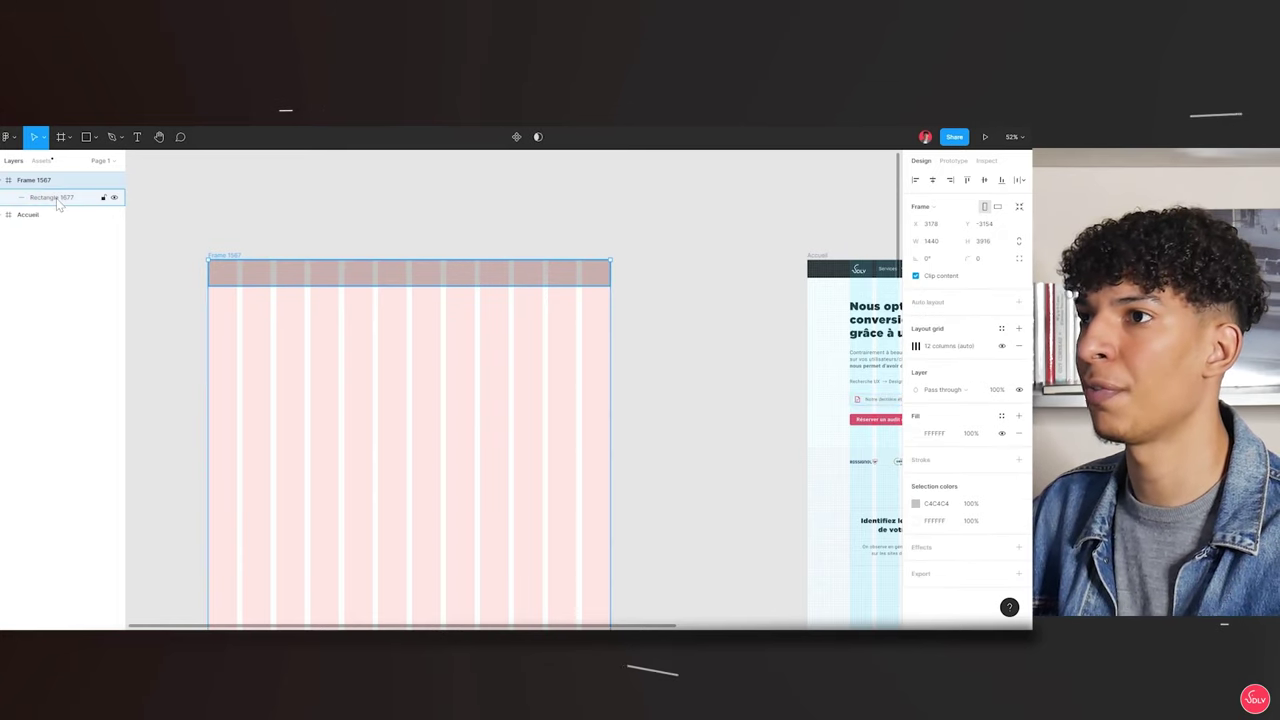
pyautogui.click(52, 197)
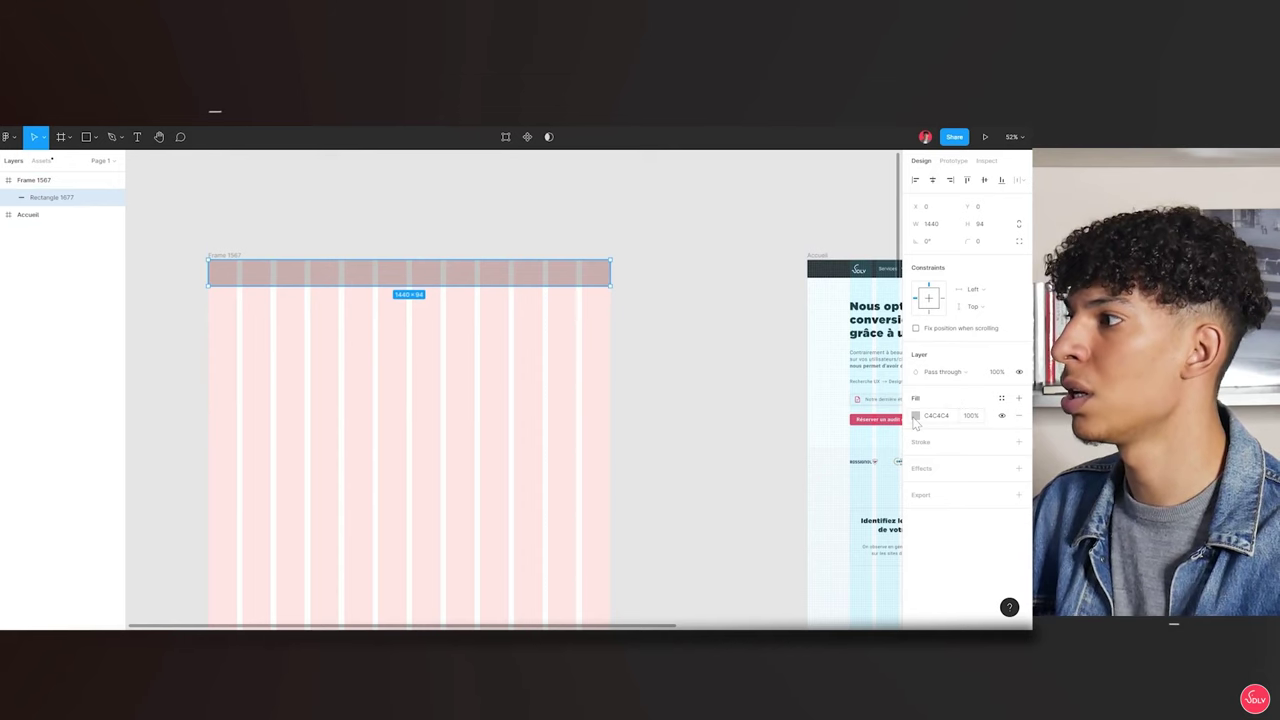
pyautogui.click(915, 415)
pyautogui.moveTo(834, 406)
pyautogui.mouseDown()
pyautogui.moveTo(778, 409)
pyautogui.moveTo(760, 458)
pyautogui.mouseUp()
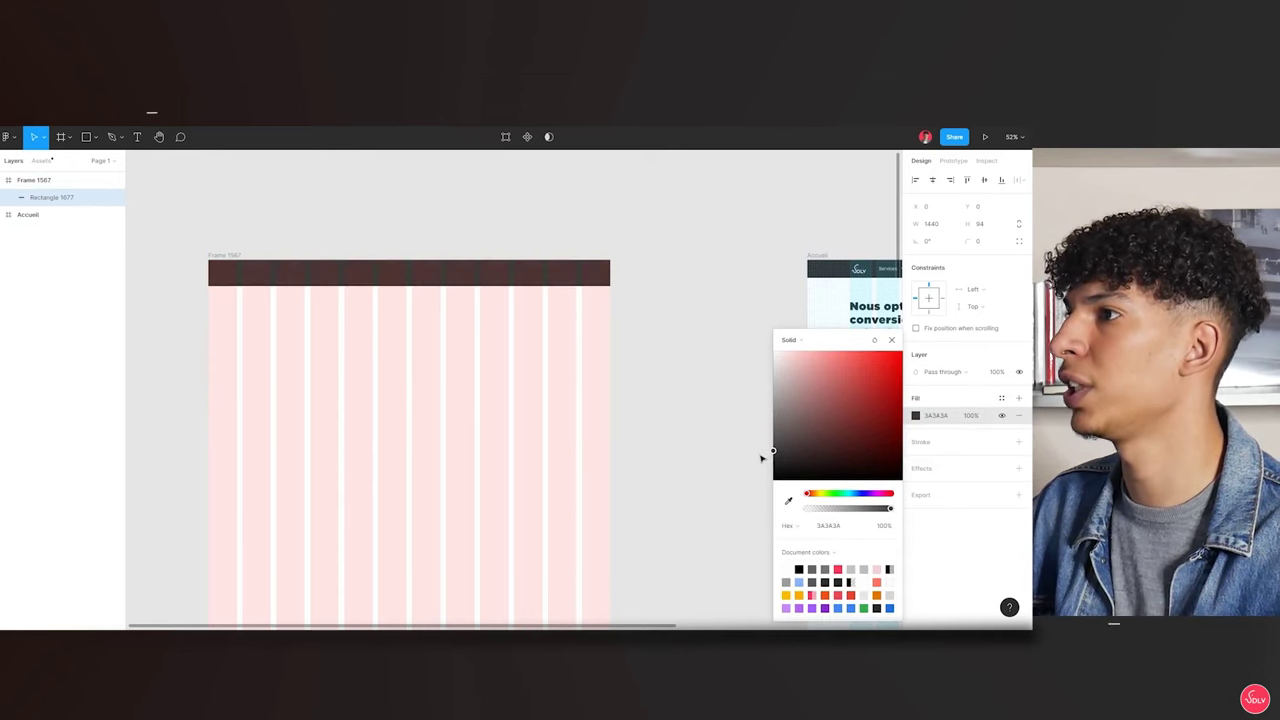
pyautogui.click(891, 340)
pyautogui.scroll(-2, 800, 320)
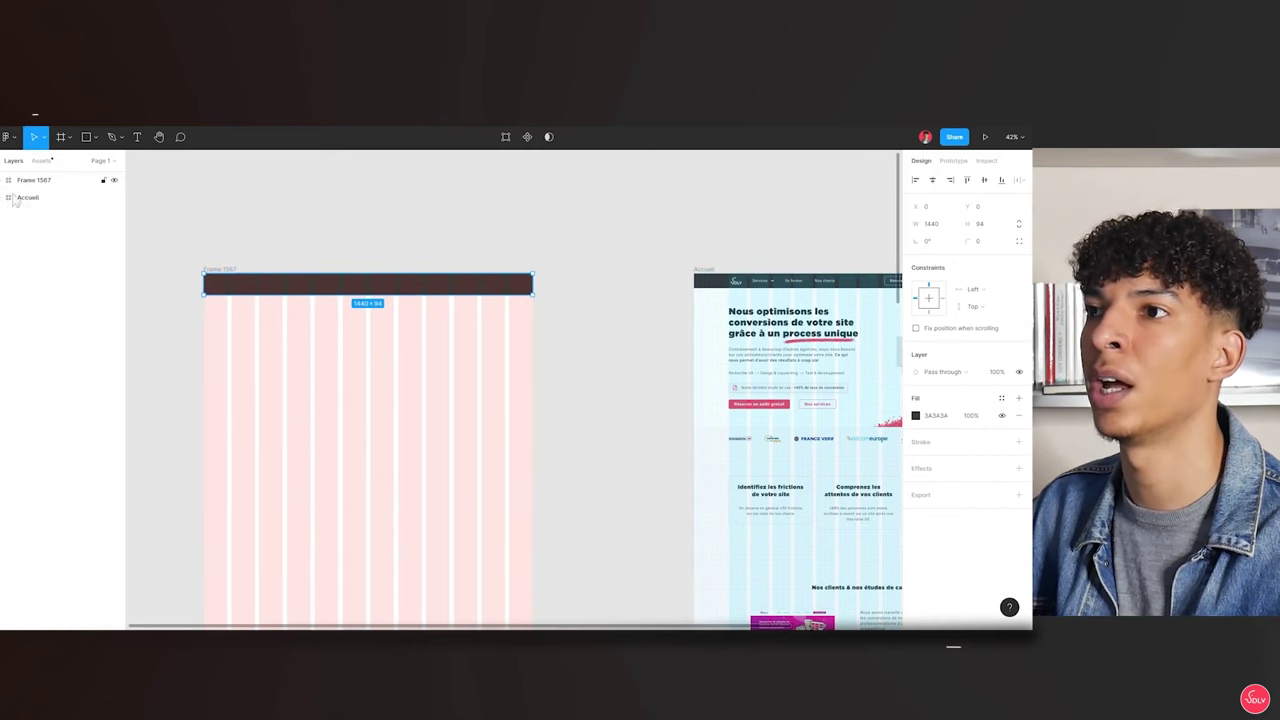
pyautogui.click(60, 199)
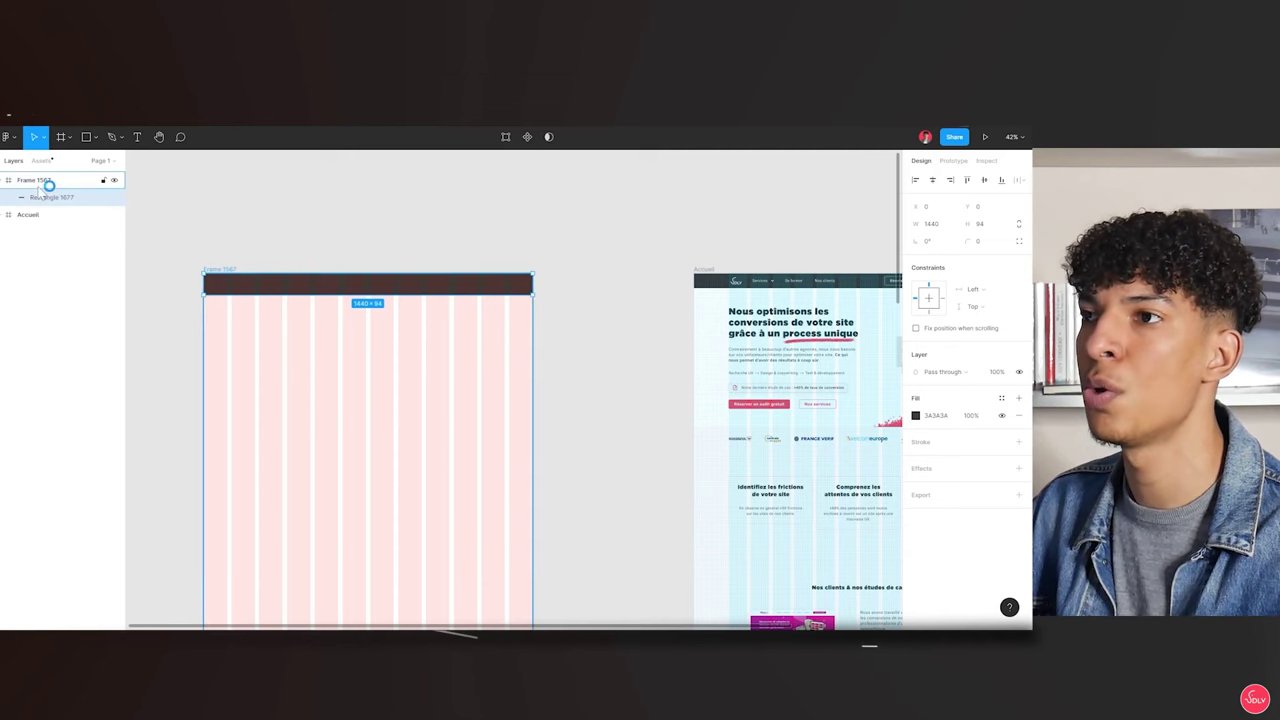
pyautogui.click(64, 199)
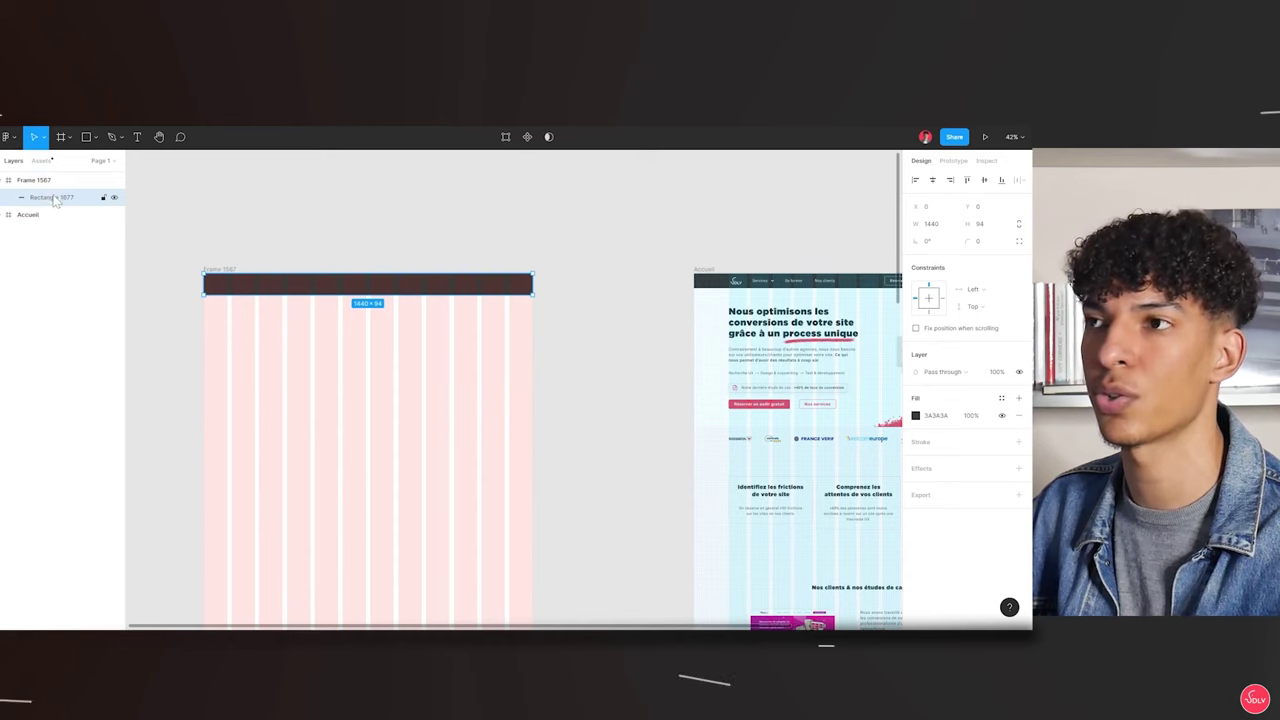
pyautogui.scroll(-3, 514, 297)
pyautogui.scroll(3, 506, 303)
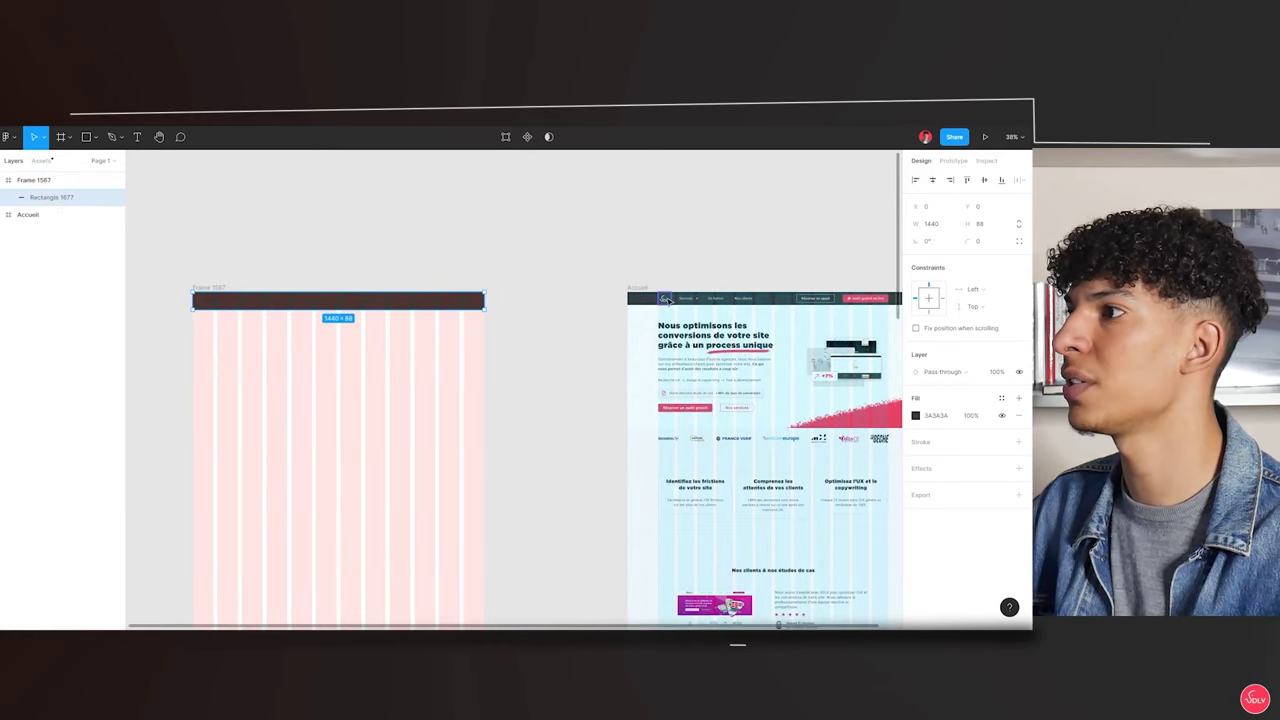
# Copy the Accueil logo into the header's left end as a 64 × 64 image at X 122, Y 12
pyautogui.moveTo(665, 299); pyautogui.dragTo(225, 340)
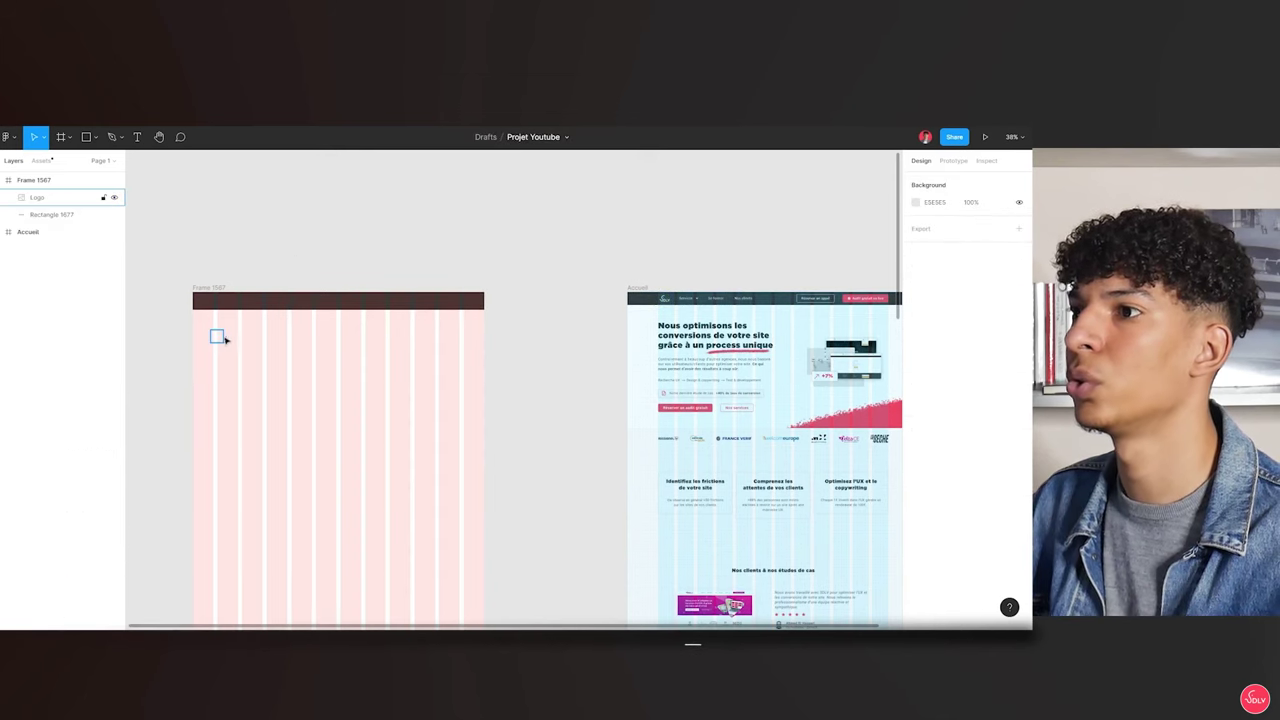
pyautogui.scroll(3, 225, 340)
pyautogui.scroll(5, 229, 309)
pyautogui.scroll(3, 232, 250)
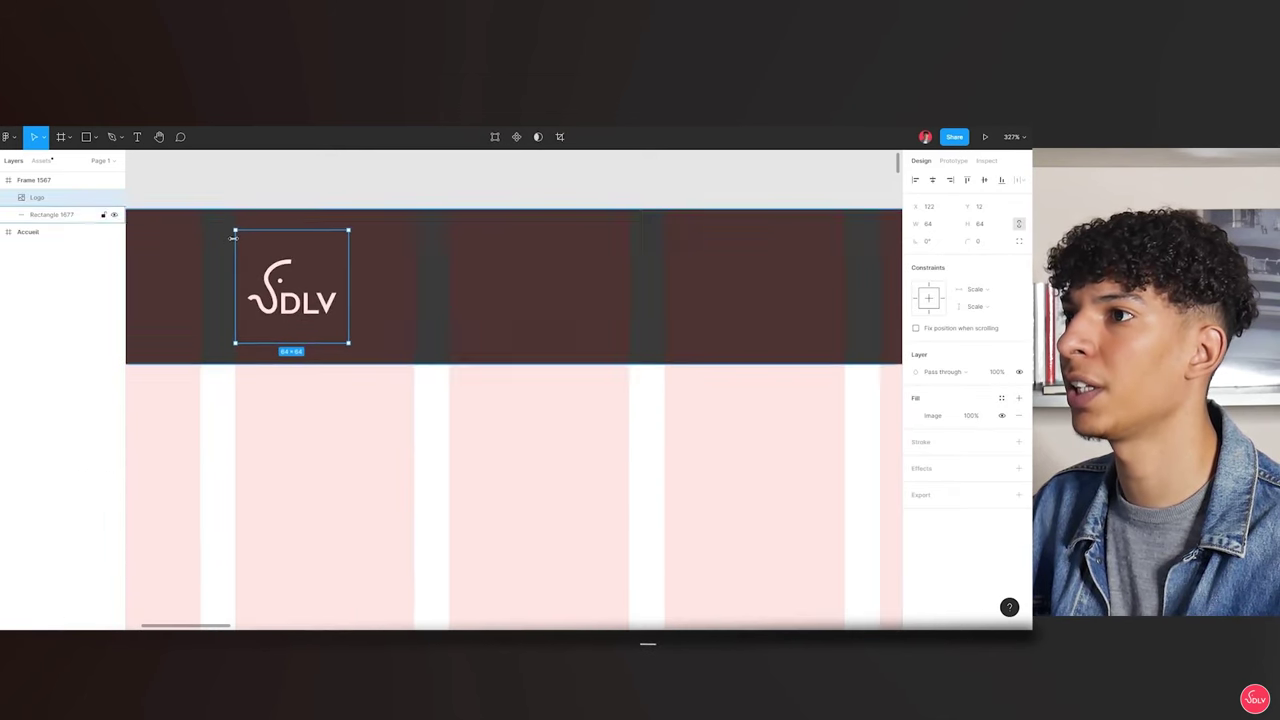
pyautogui.scroll(-5, 231, 270)
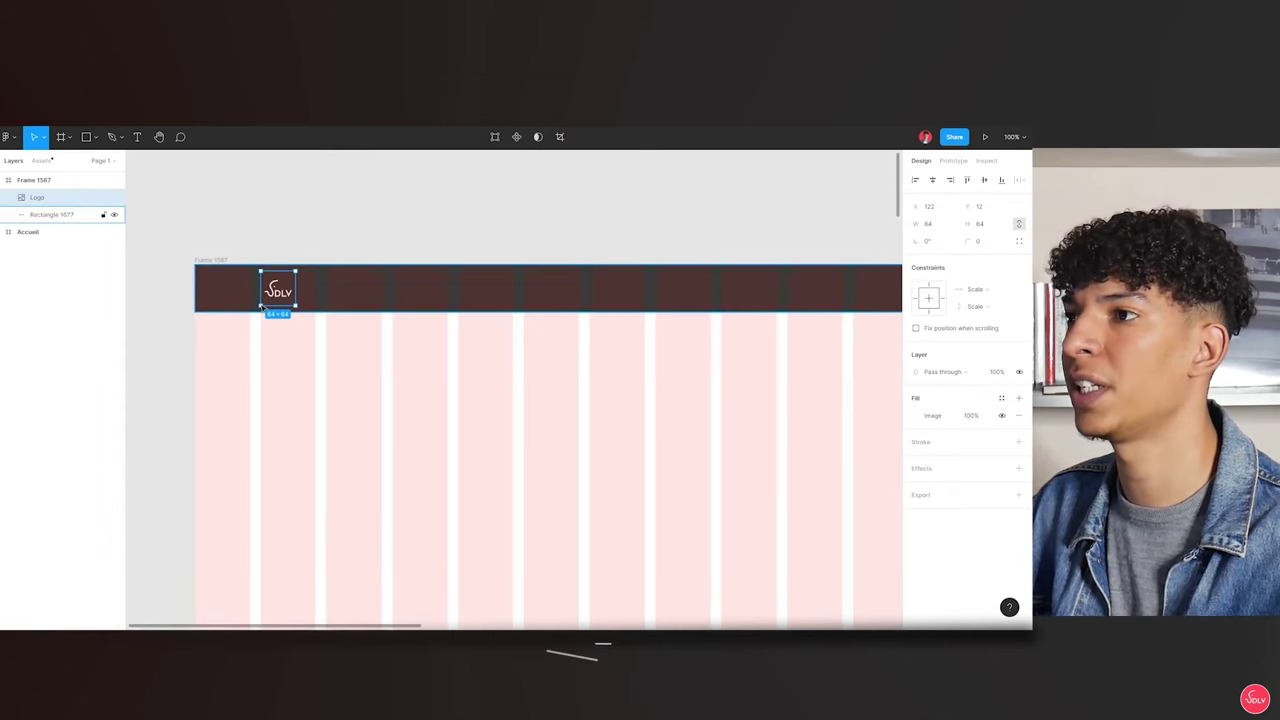
pyautogui.scroll(-5, 260, 305)
pyautogui.hscroll(2, 760, 300)
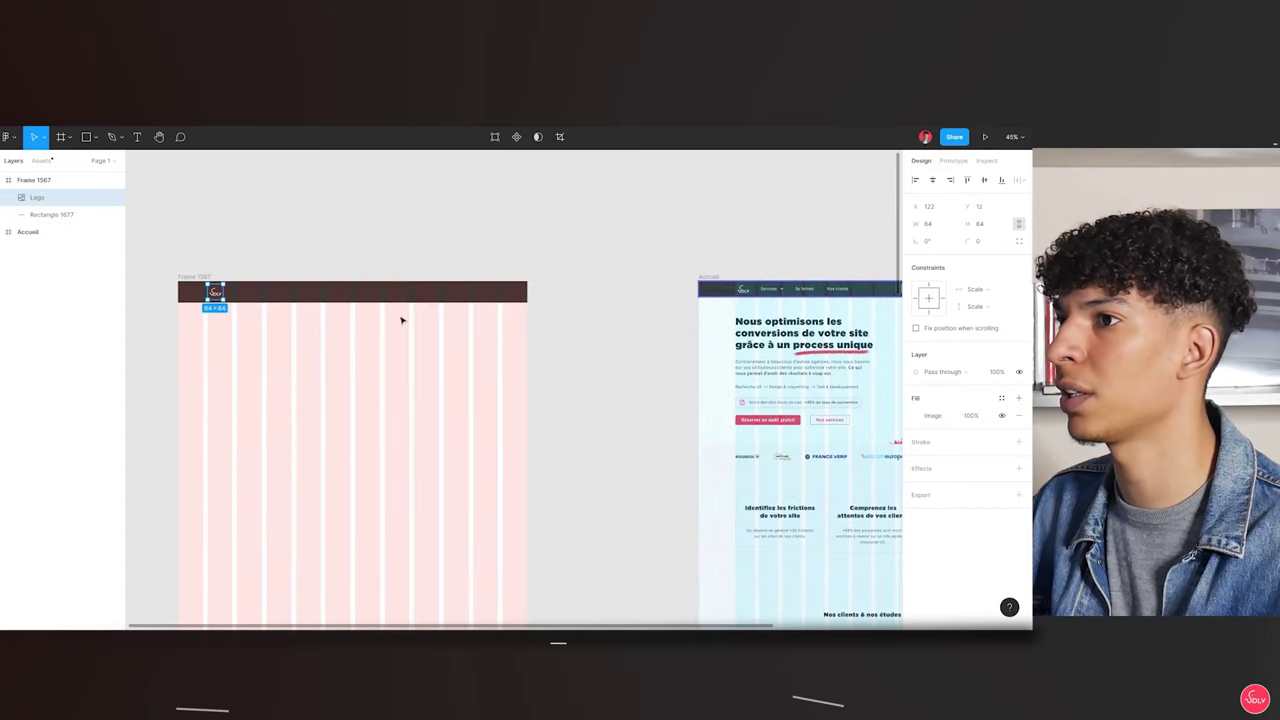
pyautogui.scroll(5, 195, 285)
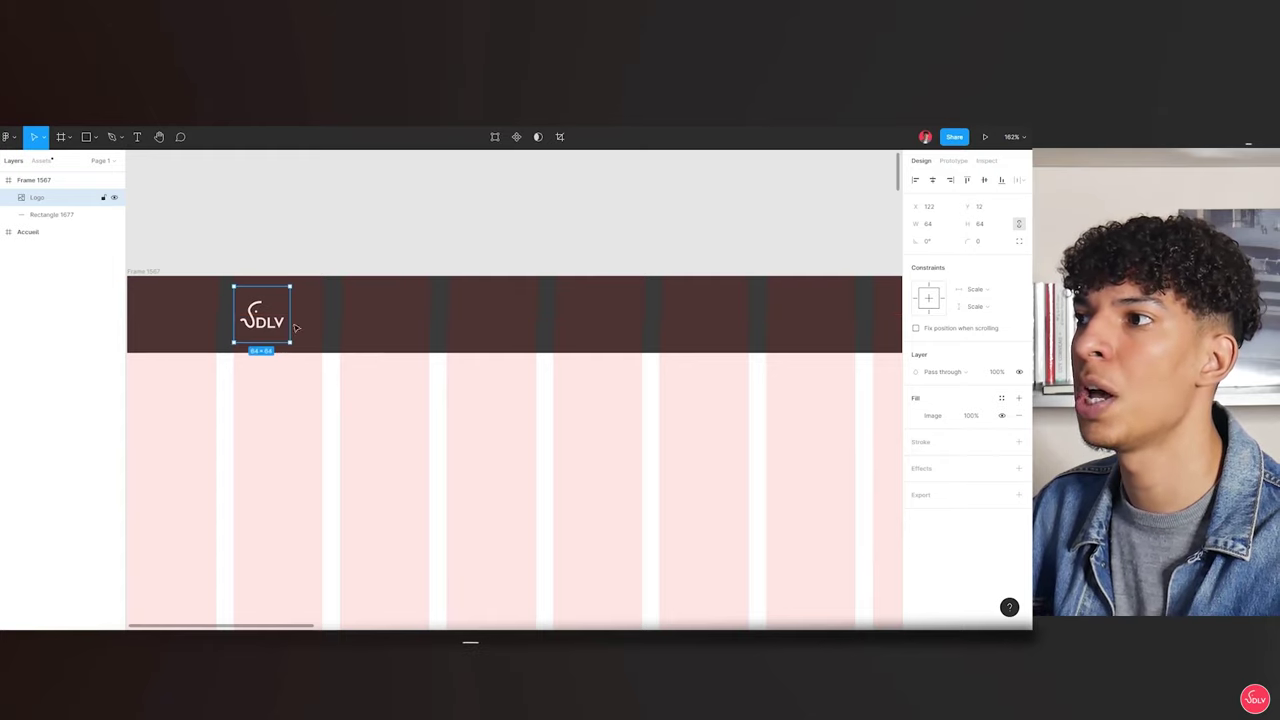
pyautogui.press('Tab')
pyautogui.press('Tab')
pyautogui.press('Tab')
pyautogui.press('Tab')
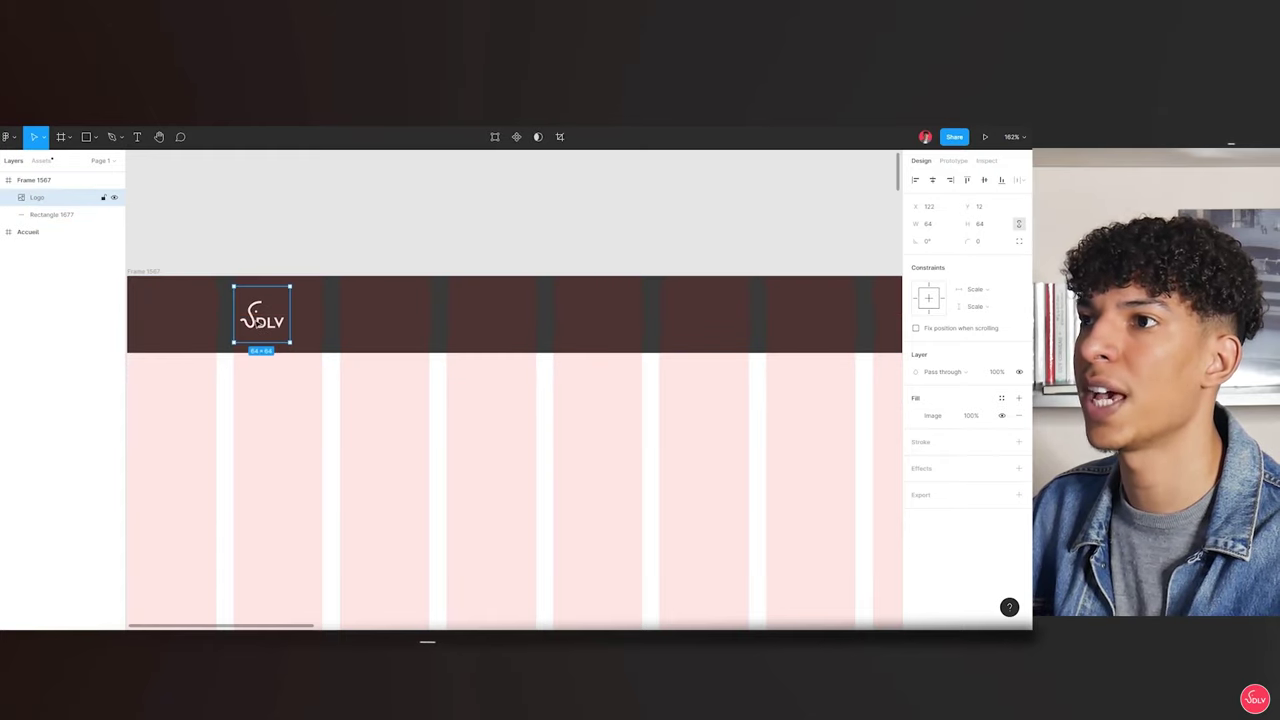
pyautogui.scroll(-5, 311, 331)
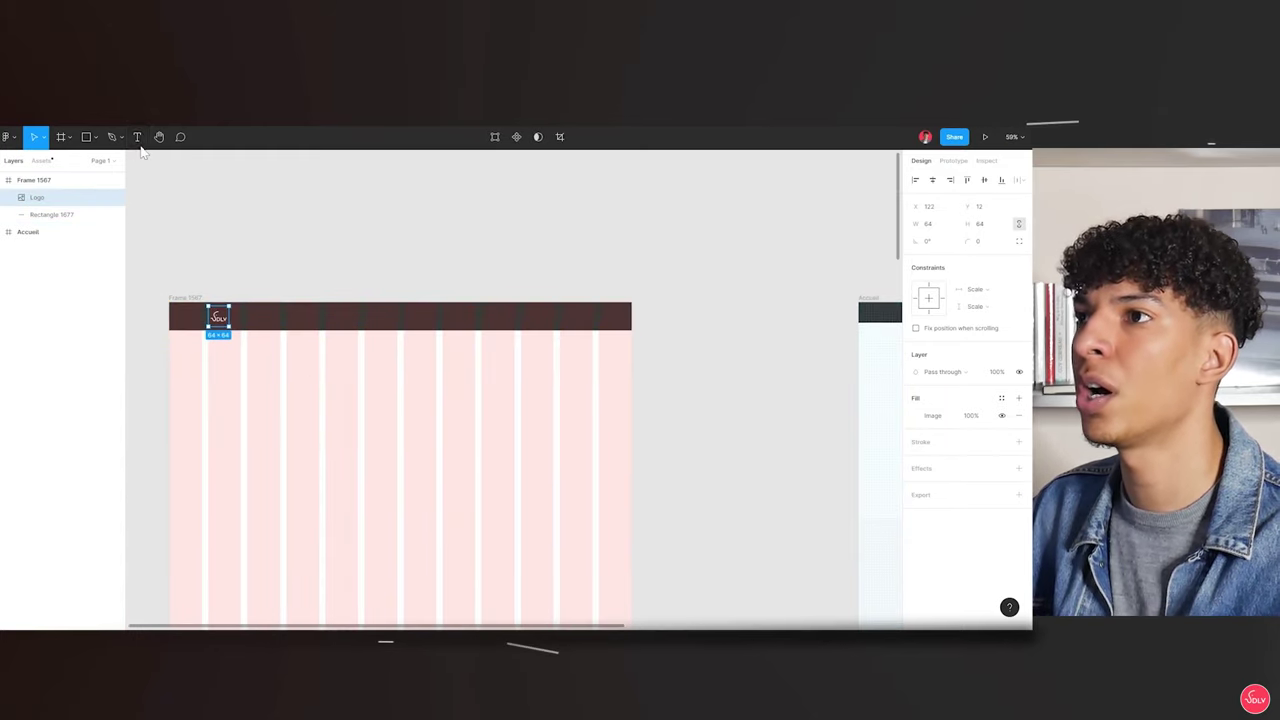
pyautogui.scroll(-3, 177, 209)
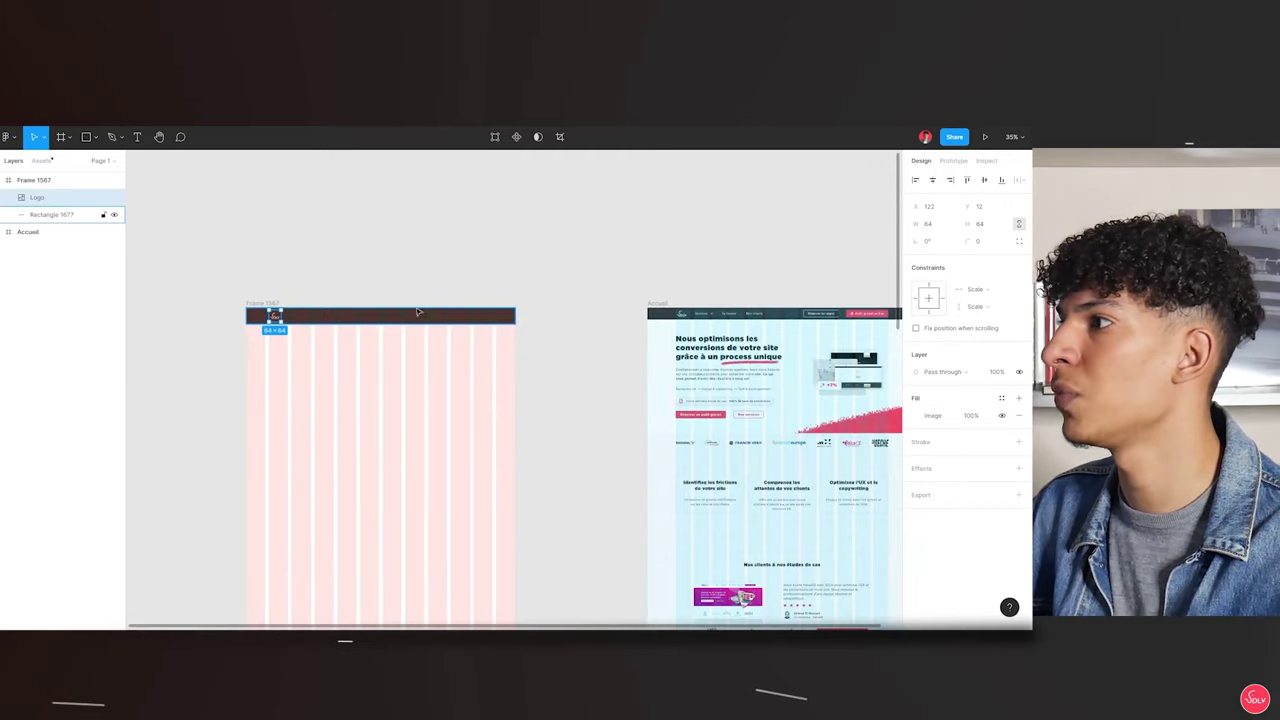
pyautogui.scroll(2, 160, 214)
pyautogui.scroll(3, 143, 218)
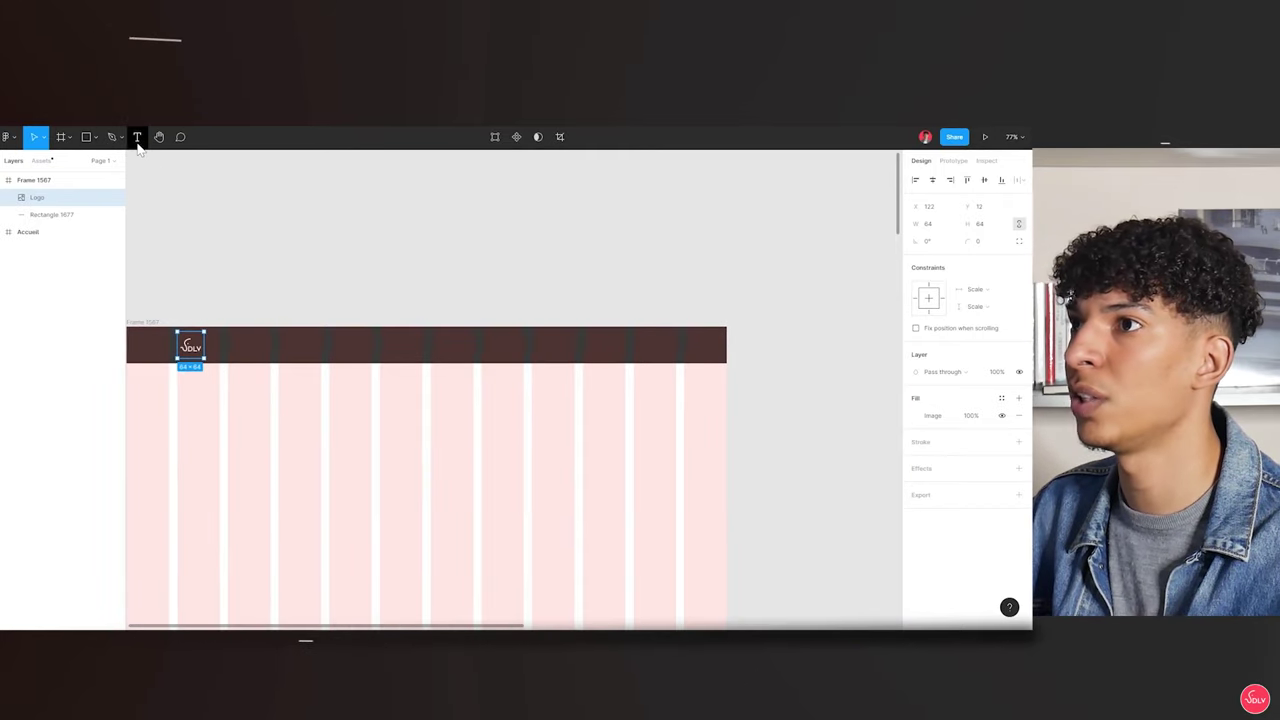
# Add a white 'Services' label beside the logo, Regular weight, font size 18
pyautogui.scroll(3, 191, 328)
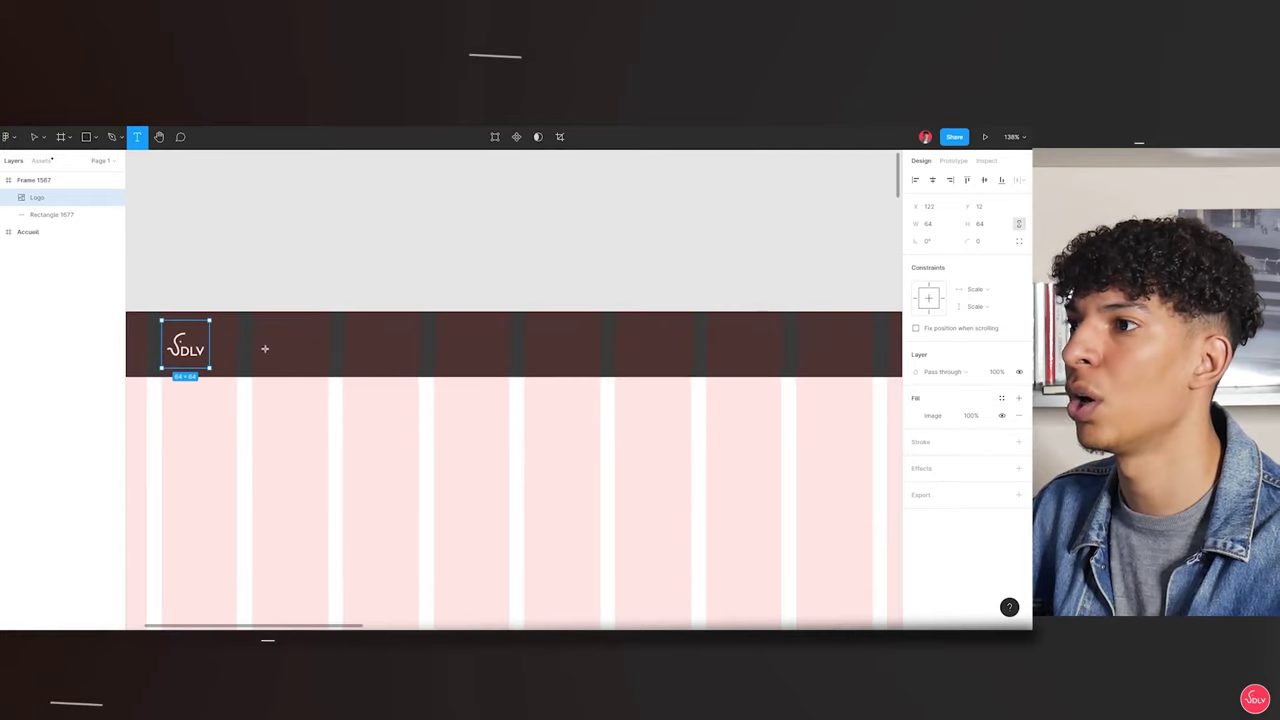
pyautogui.click(262, 350)
pyautogui.write('Serv')
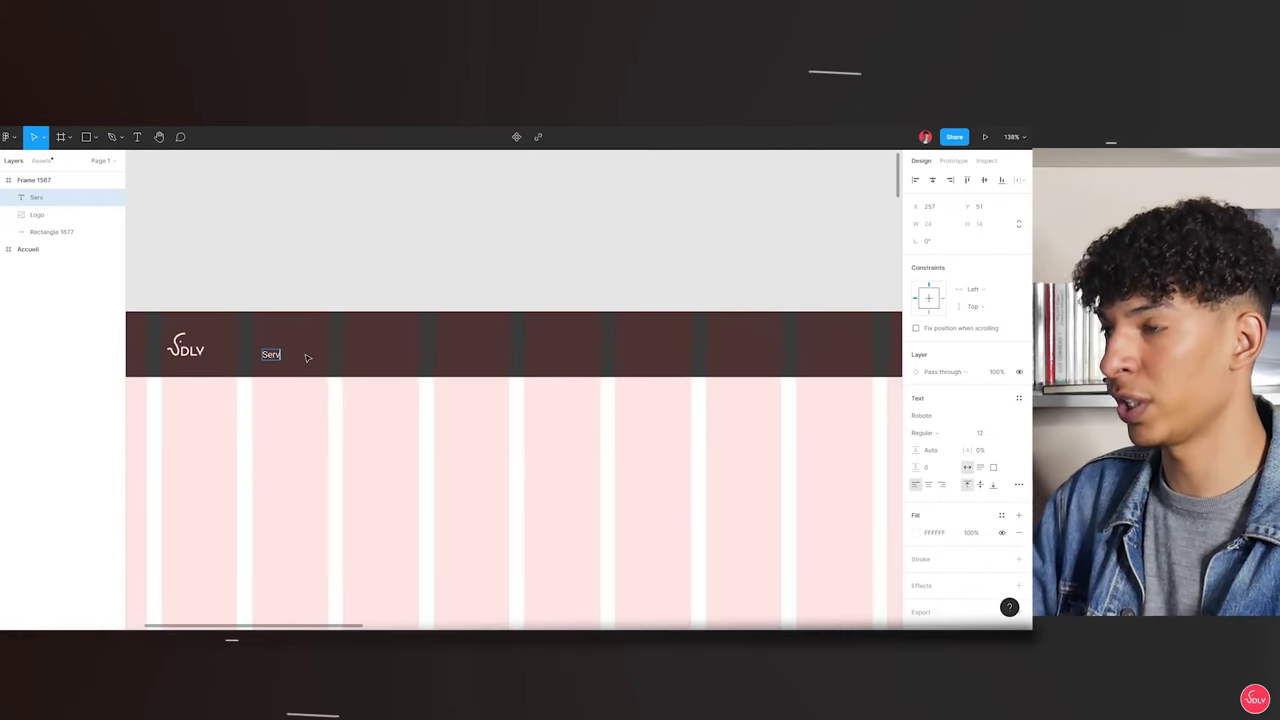
pyautogui.write('ices')
pyautogui.press('Escape')
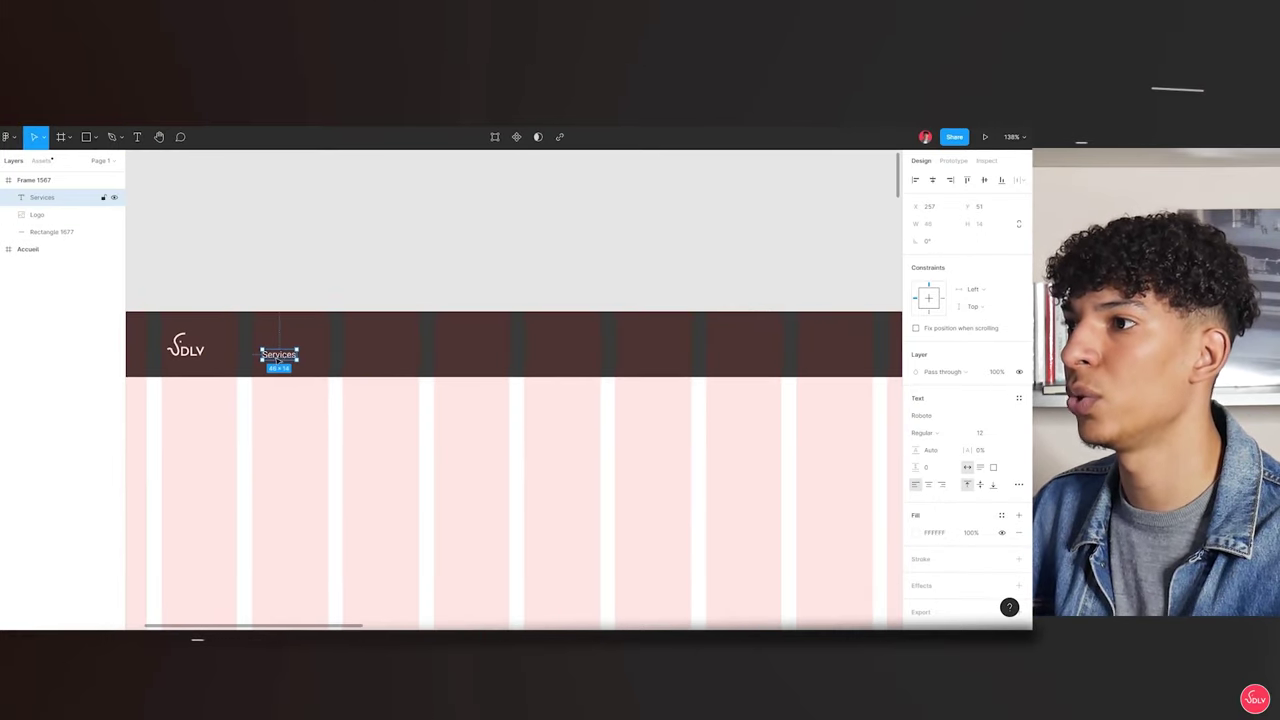
pyautogui.scroll(-4, 183, 350)
pyautogui.click(342, 354)
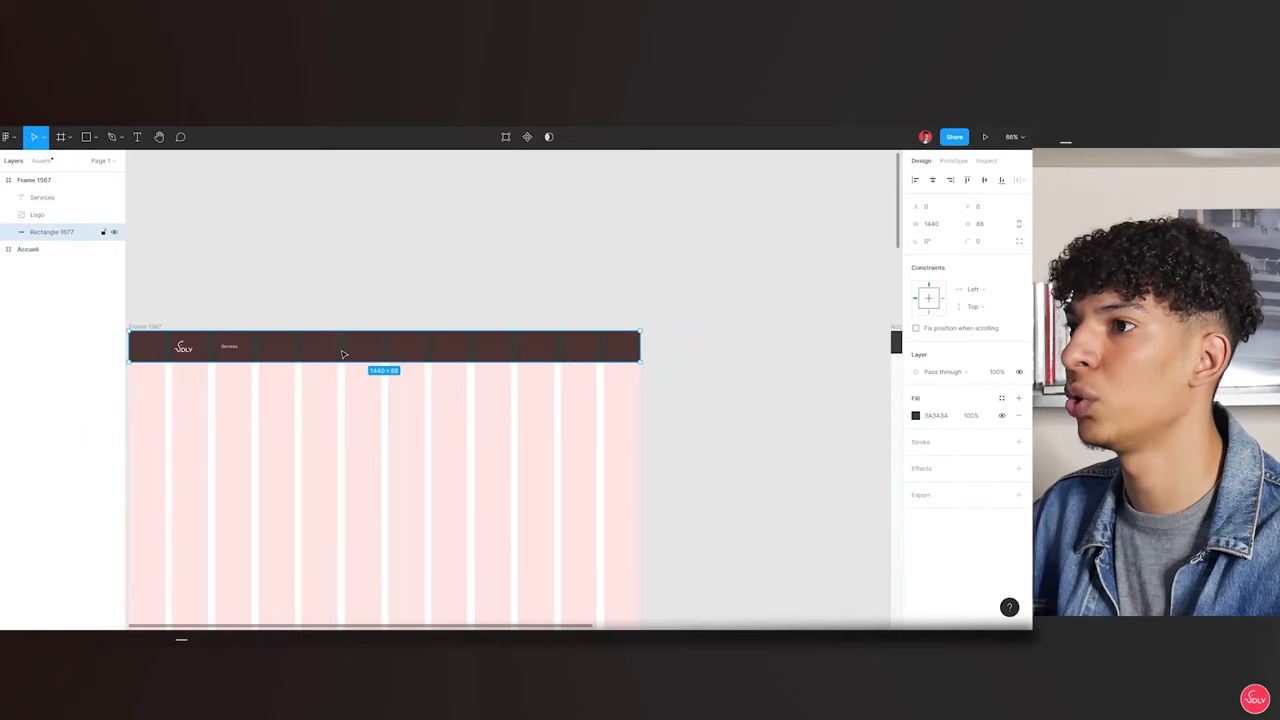
pyautogui.click(238, 347)
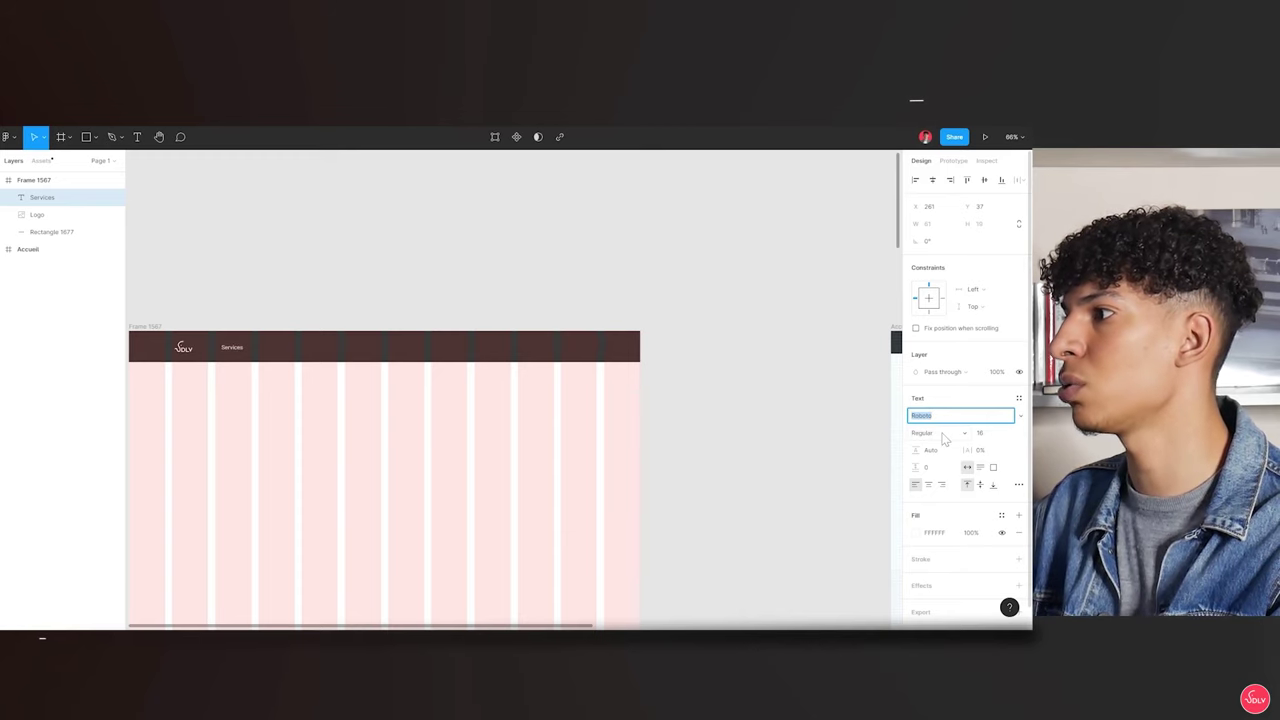
pyautogui.click(944, 437)
pyautogui.click(1022, 432)
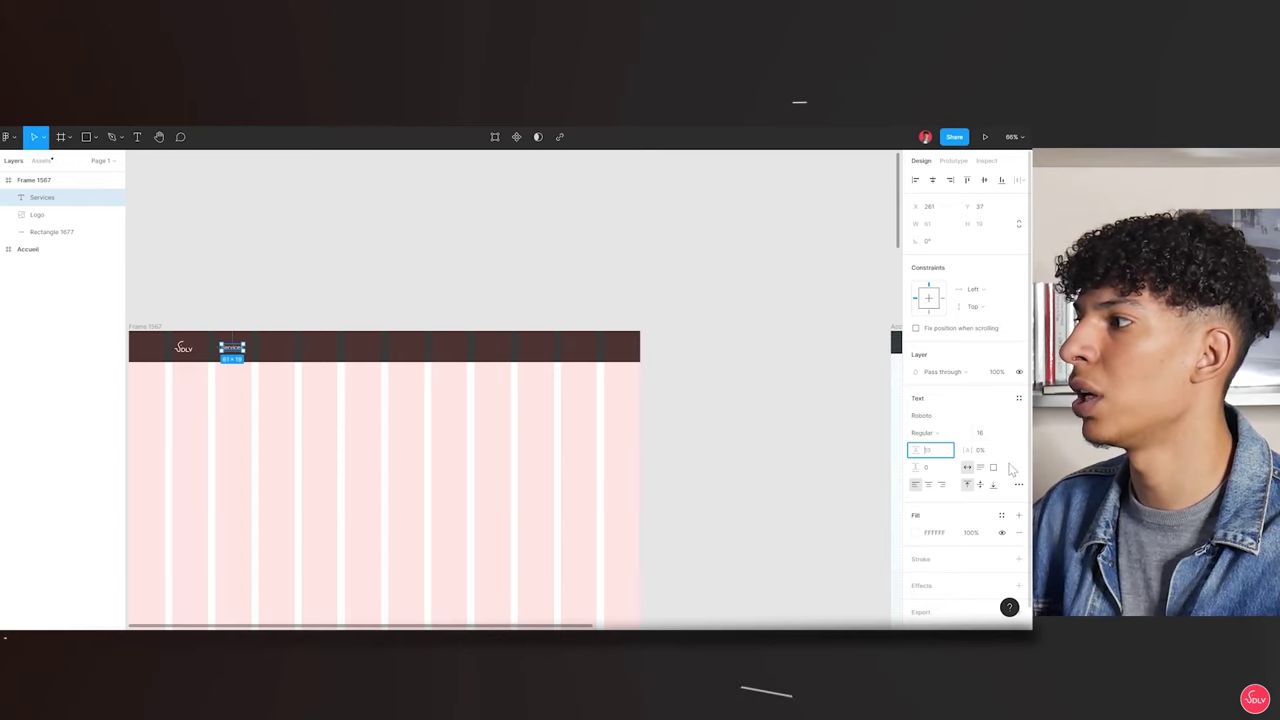
pyautogui.scroll(5, 211, 349)
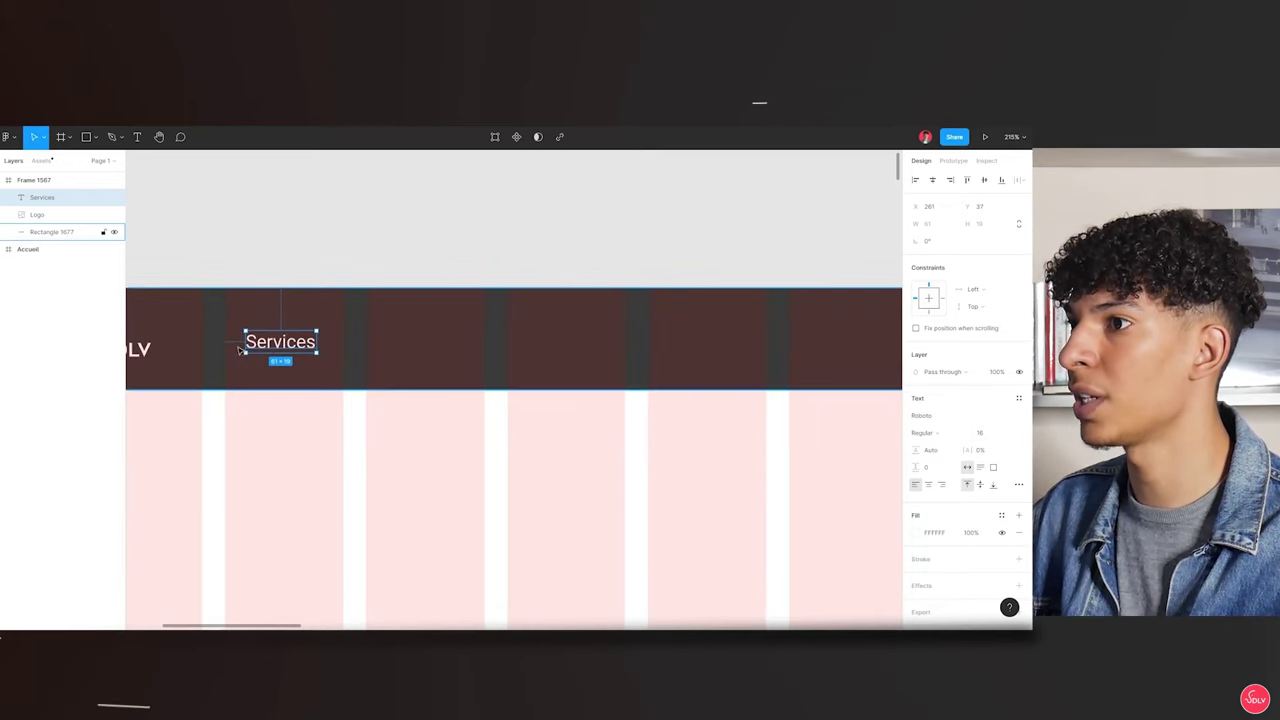
pyautogui.click(985, 433)
pyautogui.write('18')
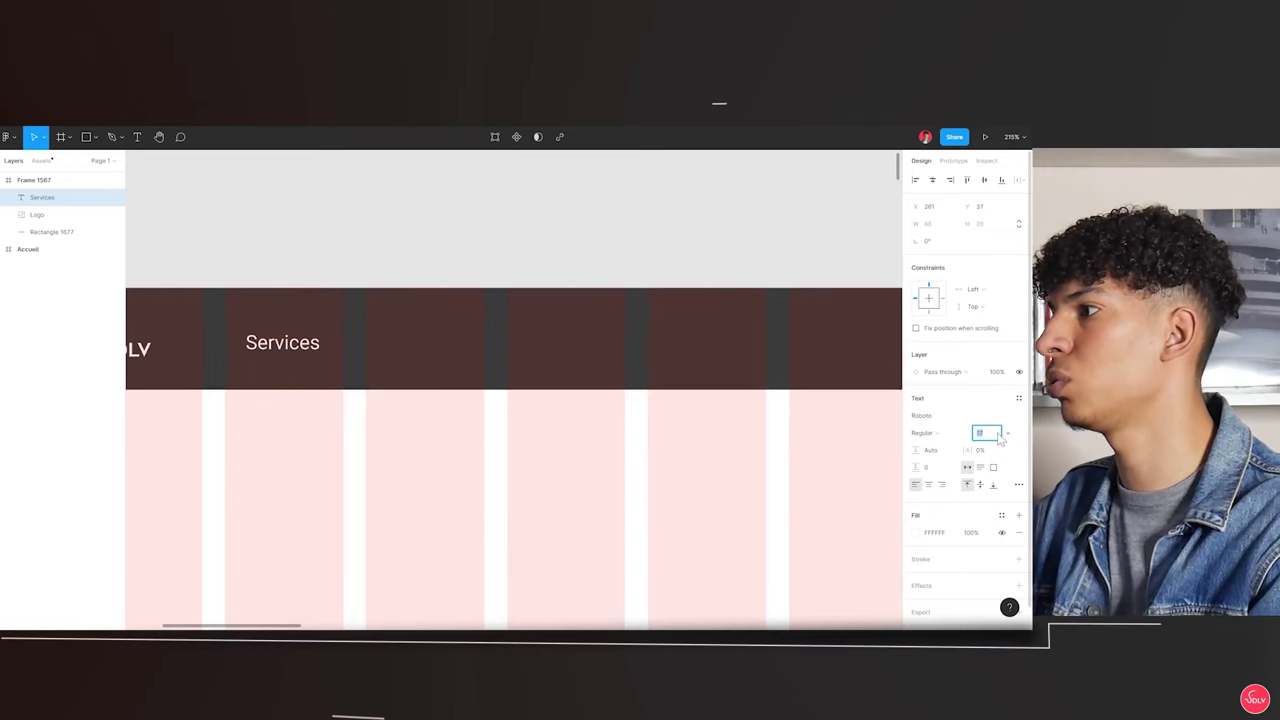
pyautogui.press('Return')
# Nudge the Services label into line and Alt-drag a copy to its right
pyautogui.scroll(-5, 489, 377)
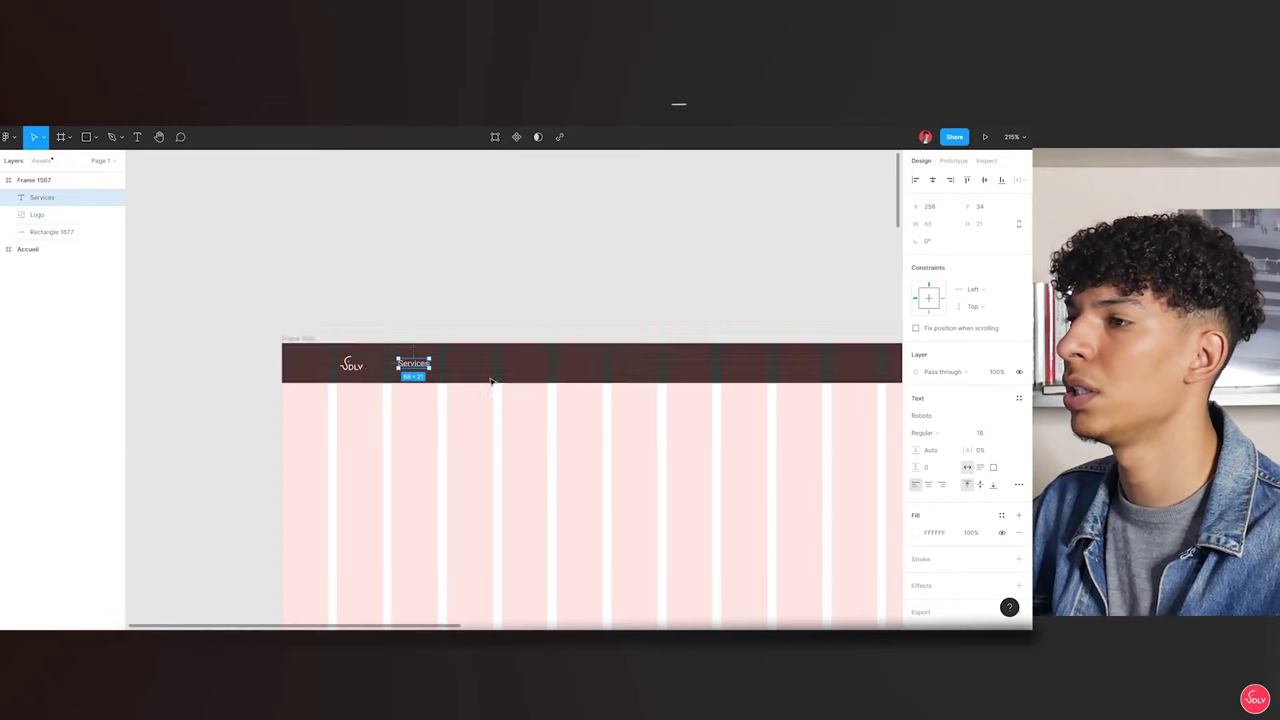
pyautogui.scroll(5, 480, 372)
pyautogui.moveTo(508, 372); pyautogui.dragTo(514, 377)
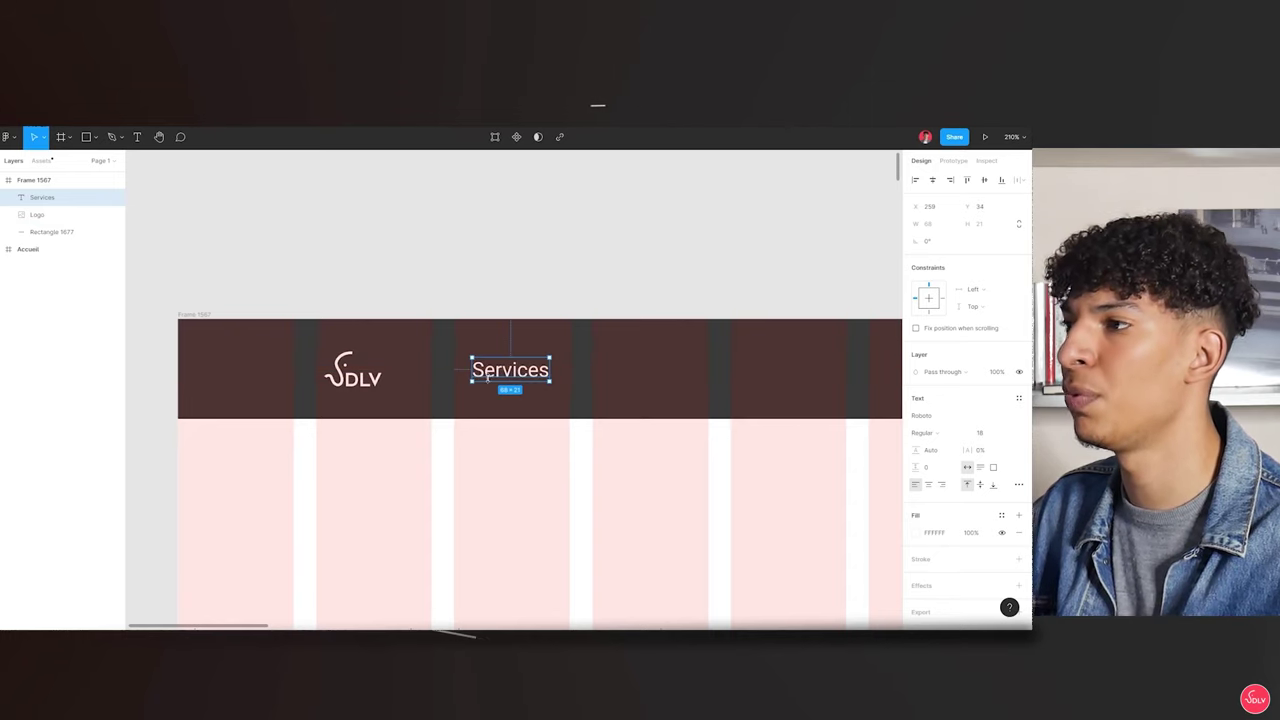
pyautogui.press('Escape')
pyautogui.scroll(-5, 394, 417)
pyautogui.hscroll(3, 723, 372)
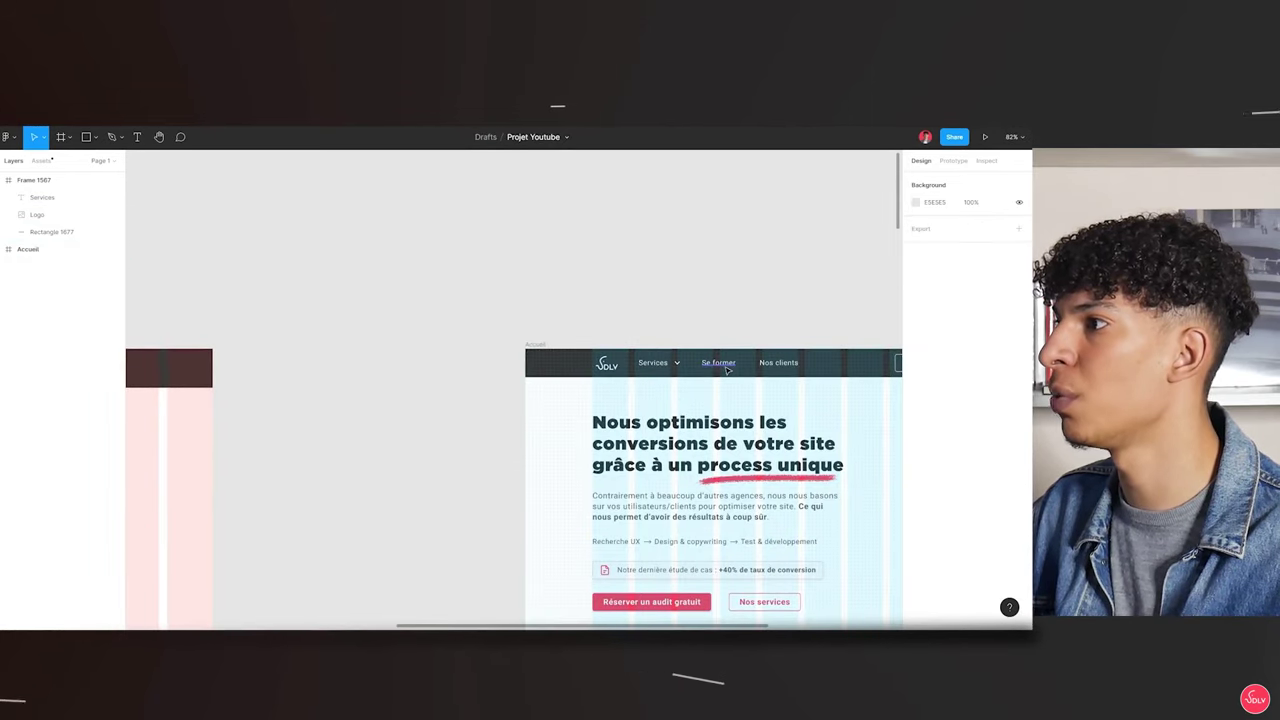
pyautogui.hscroll(-3, 773, 366)
pyautogui.click(334, 366)
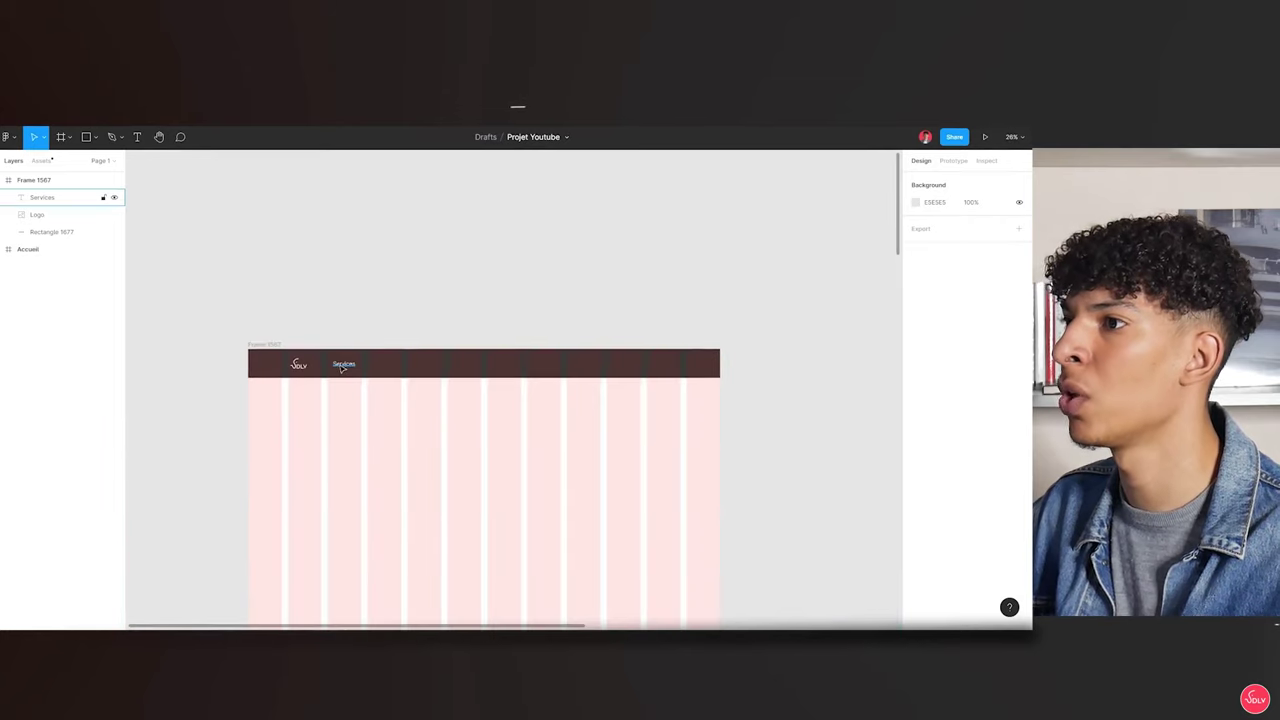
pyautogui.scroll(5, 334, 366)
pyautogui.scroll(3, 456, 395)
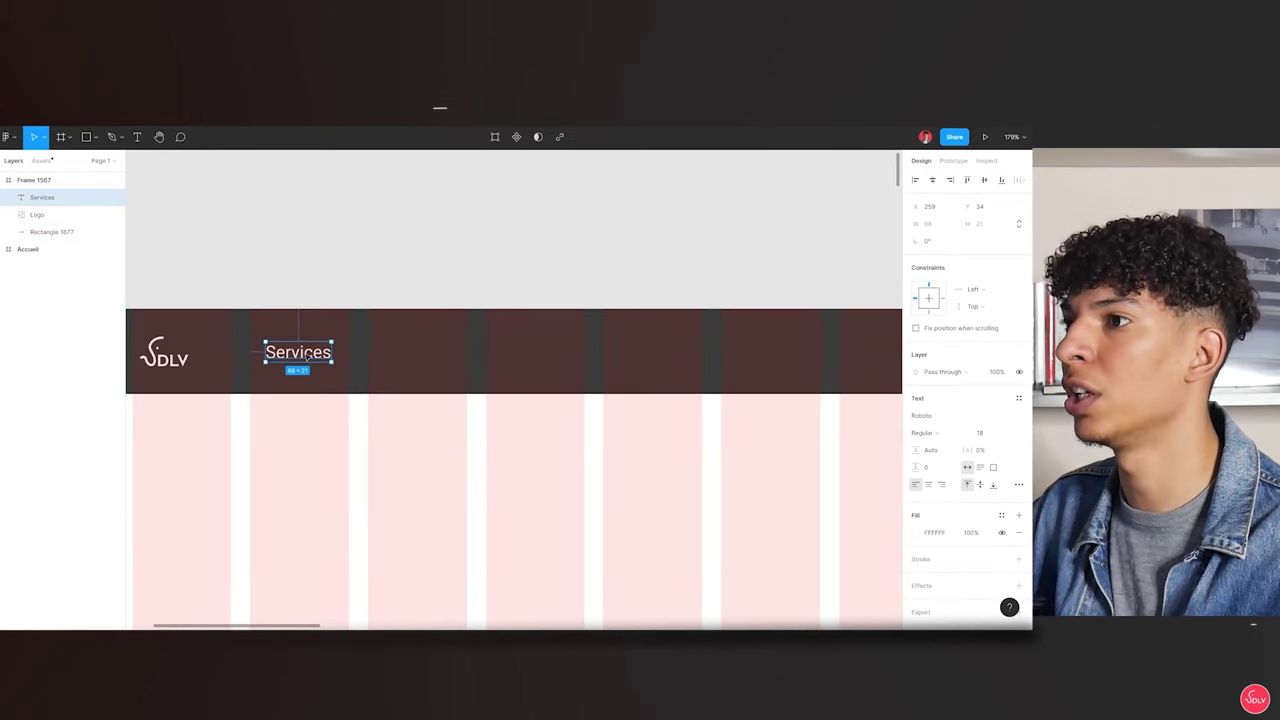
pyautogui.moveTo(276, 355); pyautogui.dragTo(400, 355)
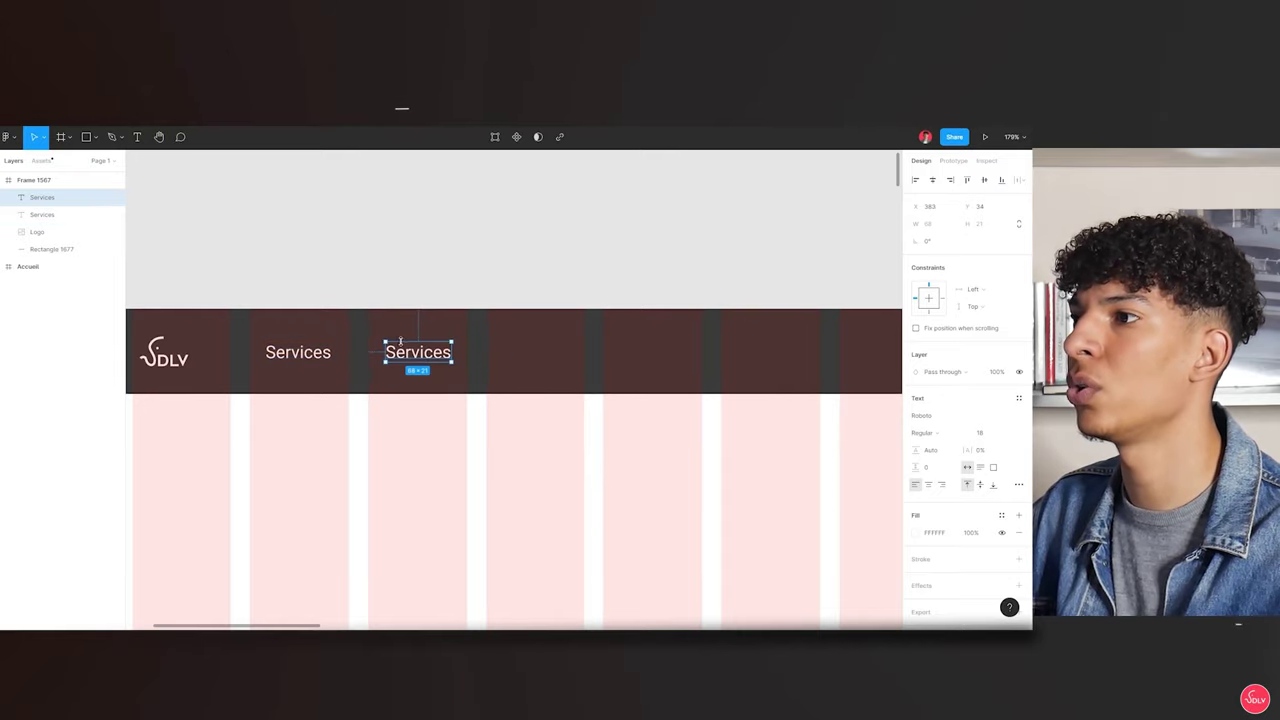
# Relabel the copy 'Se former' and duplicate it rightwards as 'Nos clients'
pyautogui.scroll(2, 417, 358)
pyautogui.doubleClick(300, 350)
pyautogui.write('S')
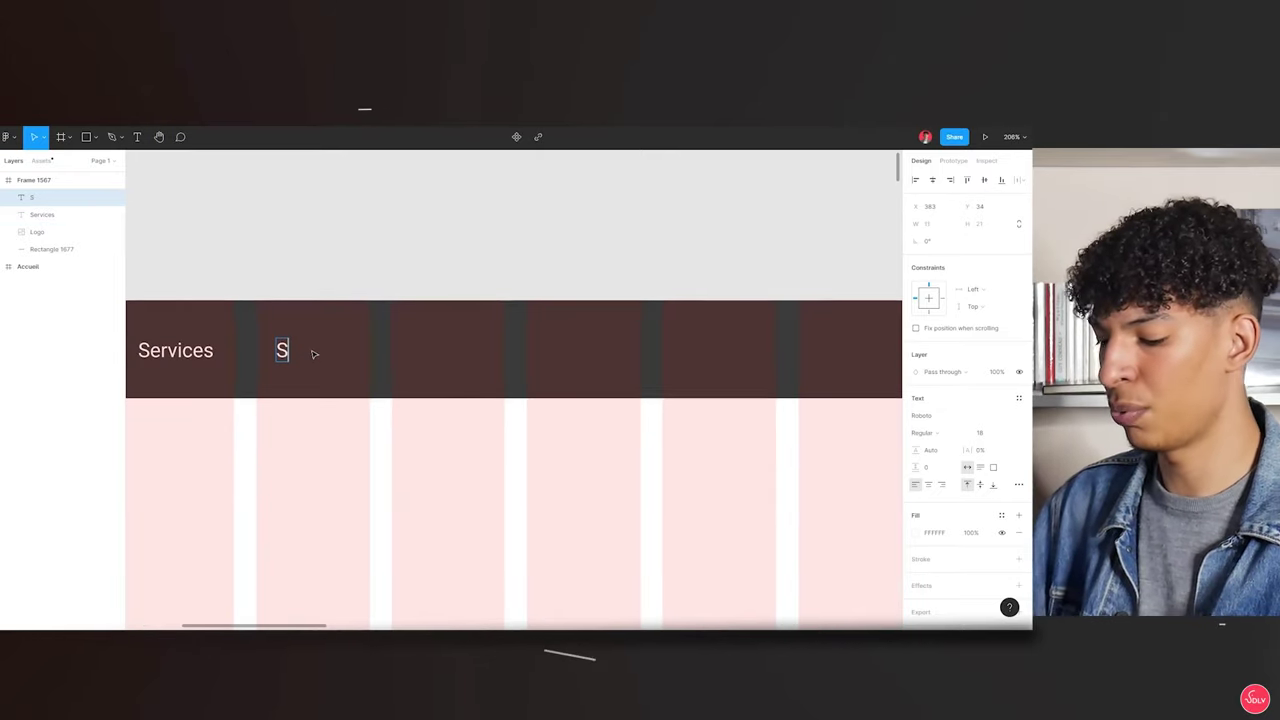
pyautogui.write('e former')
pyautogui.press('Escape')
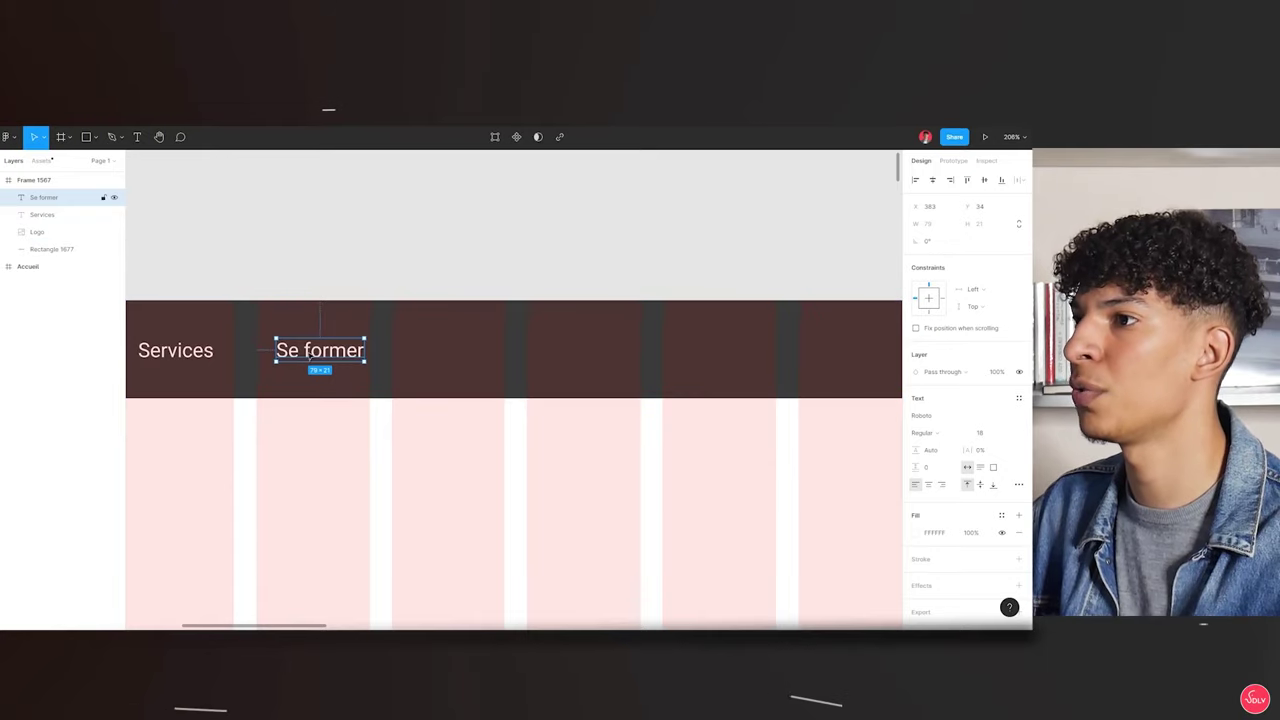
pyautogui.moveTo(316, 352); pyautogui.dragTo(453, 354)
pyautogui.doubleClick(453, 350)
pyautogui.write('Nos')
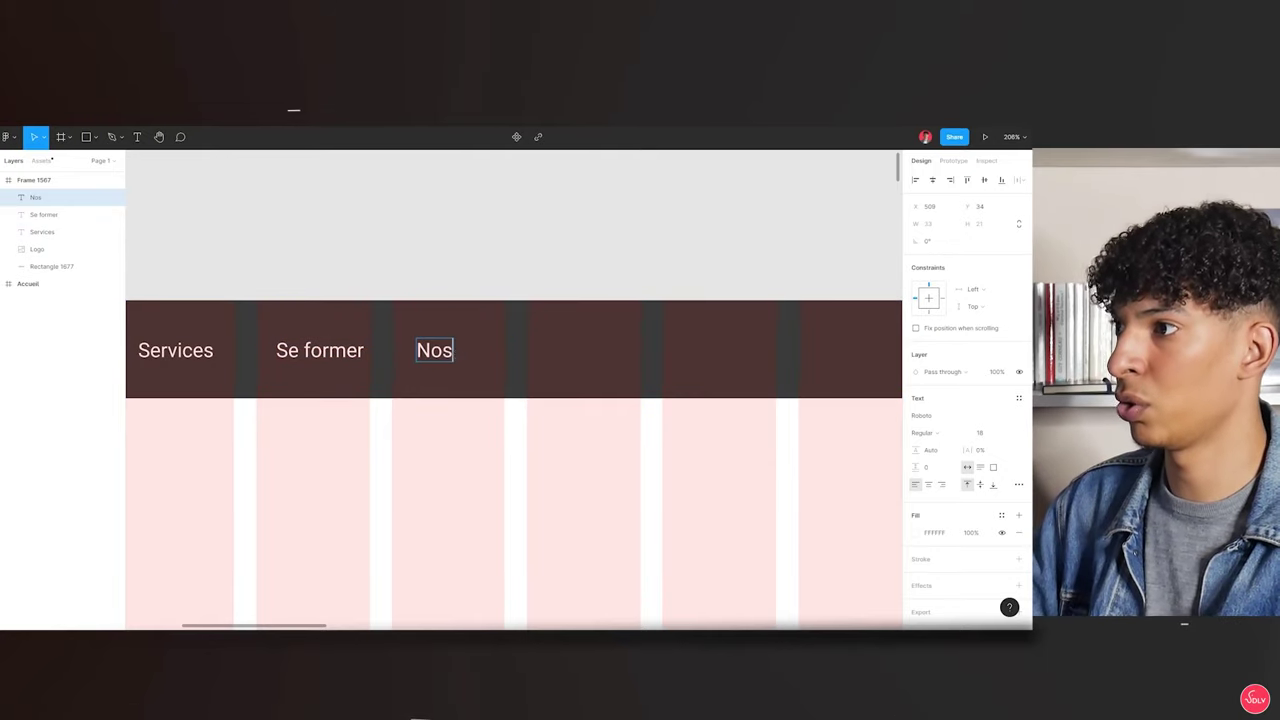
pyautogui.write(' clients')
pyautogui.press('Escape')
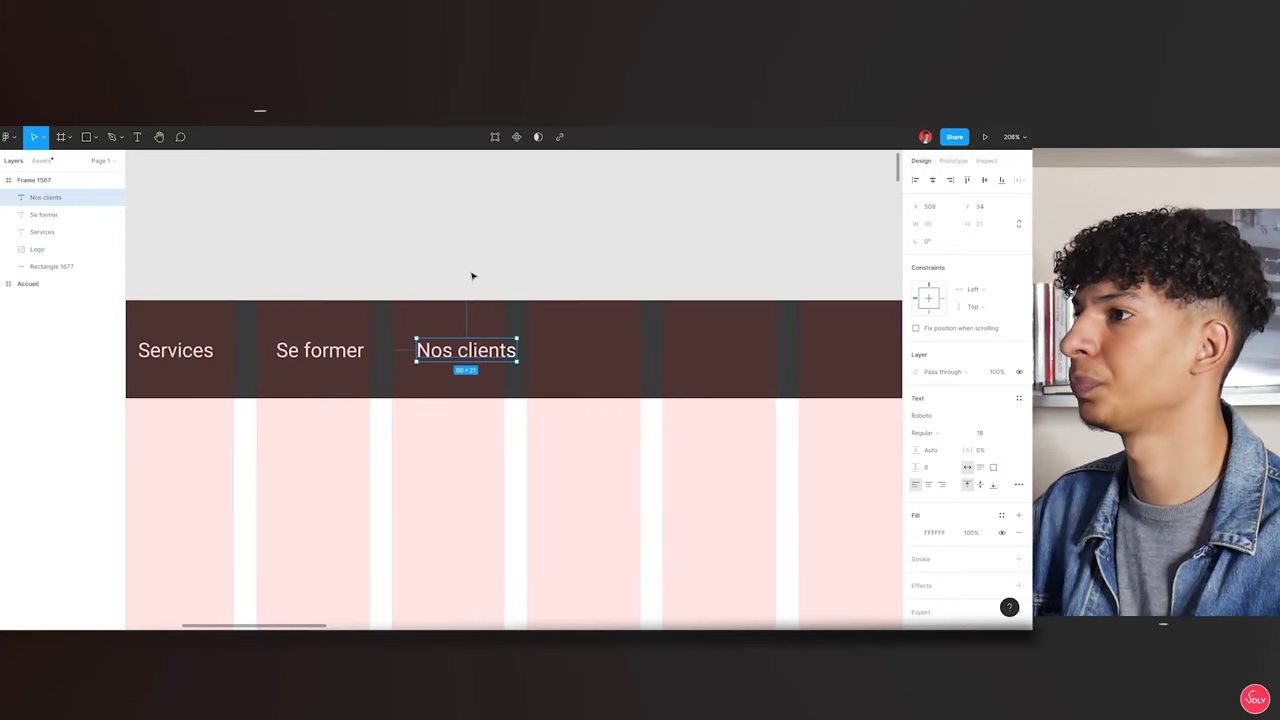
# Select the Services, Se former and Nos clients labels together in Layers
pyautogui.scroll(-3, 158, 290)
pyautogui.hscroll(5, 495, 298)
pyautogui.scroll(3, 495, 298)
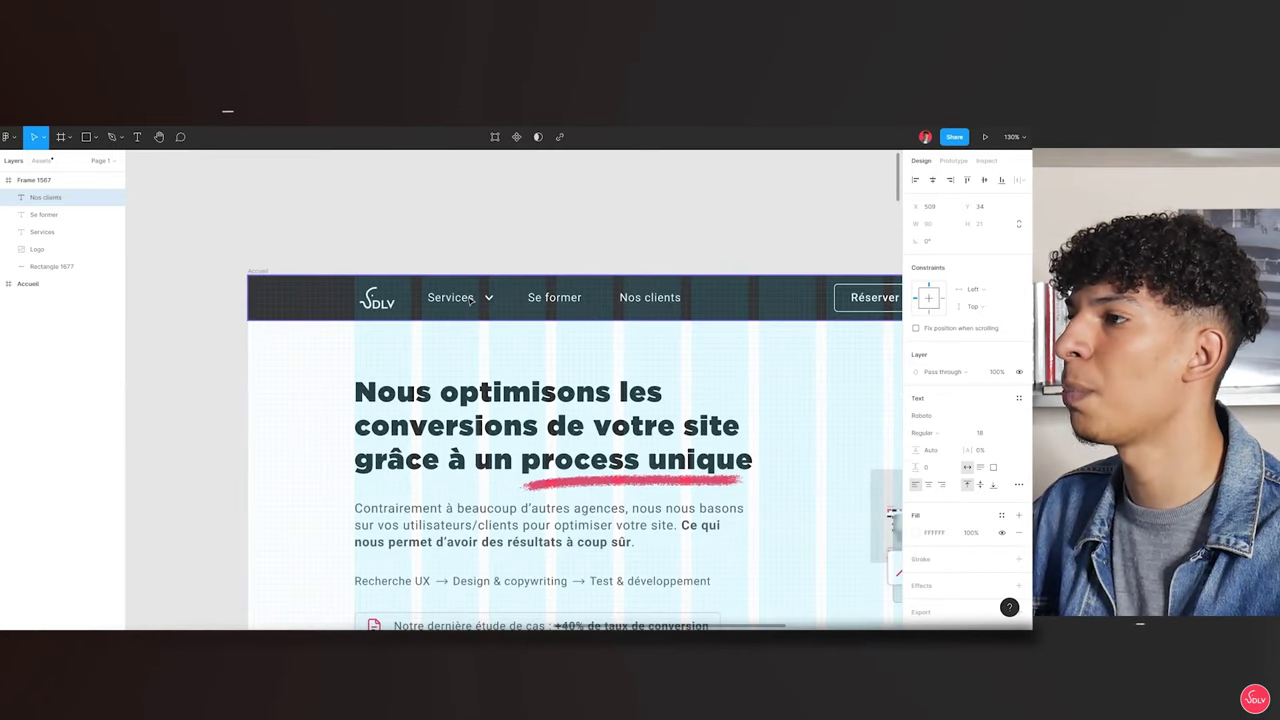
pyautogui.click(480, 300)
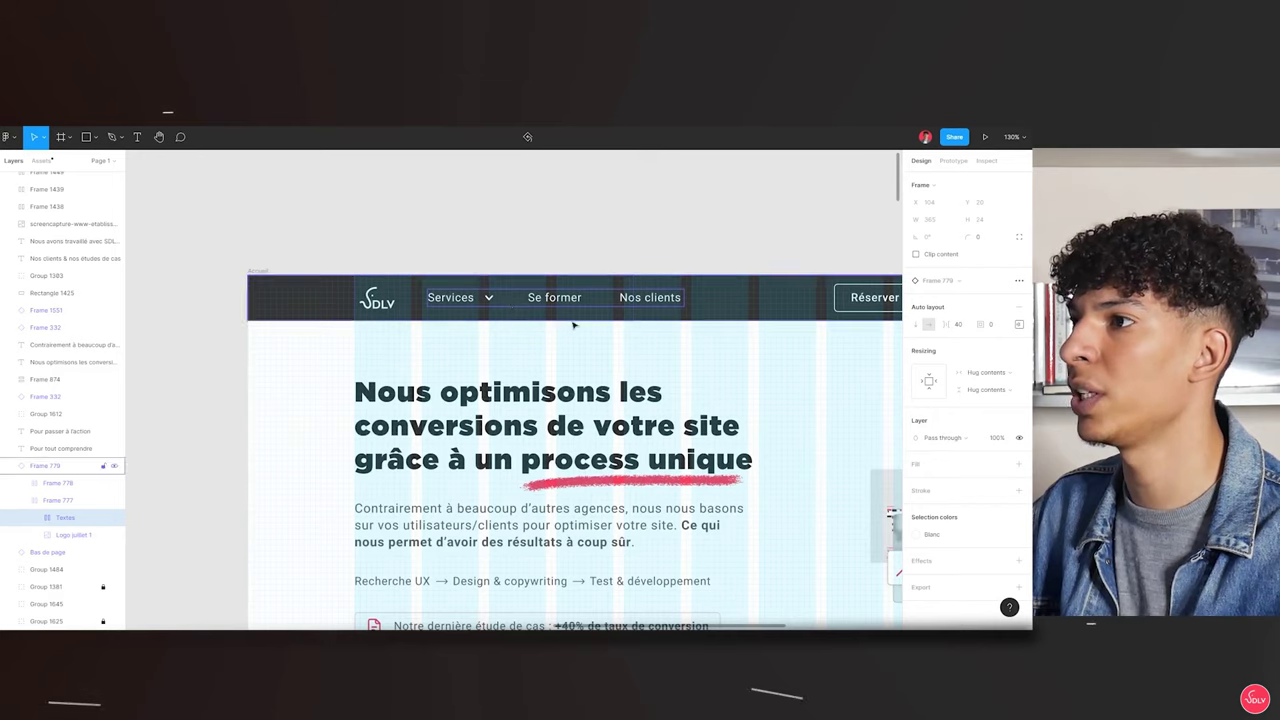
pyautogui.scroll(-5, 495, 307)
pyautogui.scroll(5, 300, 384)
pyautogui.scroll(2, 300, 384)
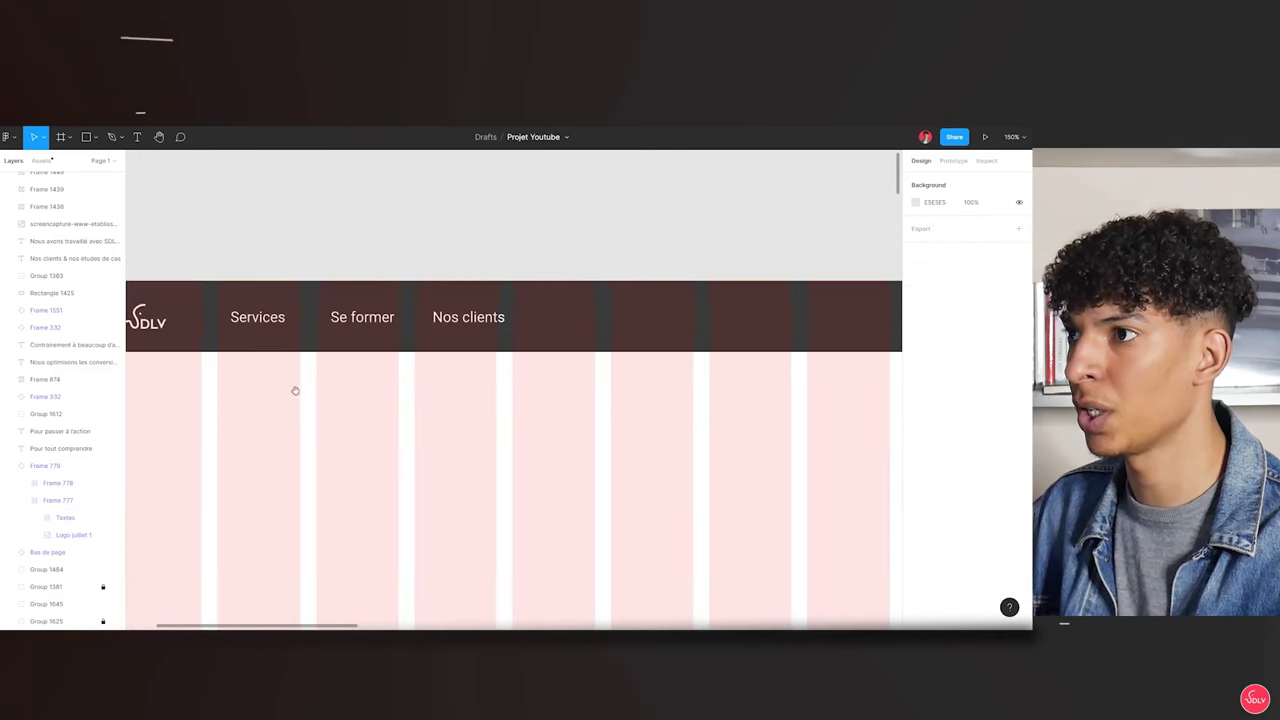
pyautogui.hscroll(-2, 294, 389)
pyautogui.click(305, 313)
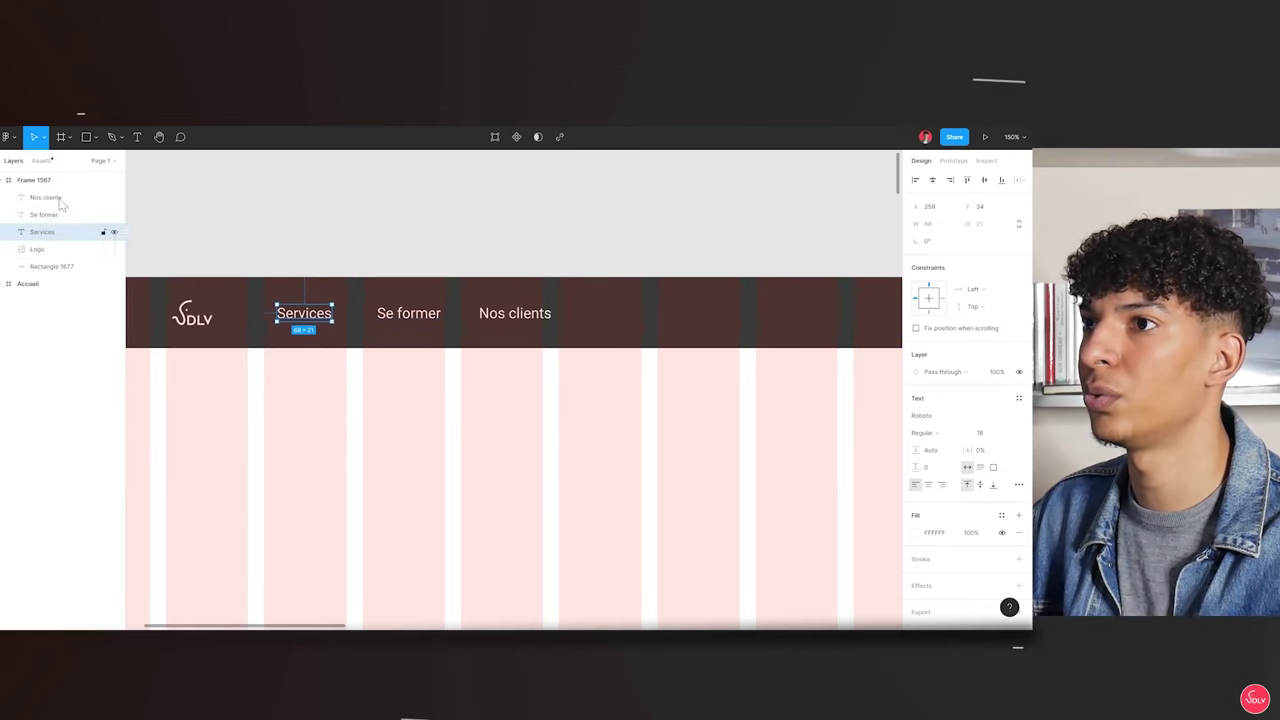
pyautogui.click(60, 200)
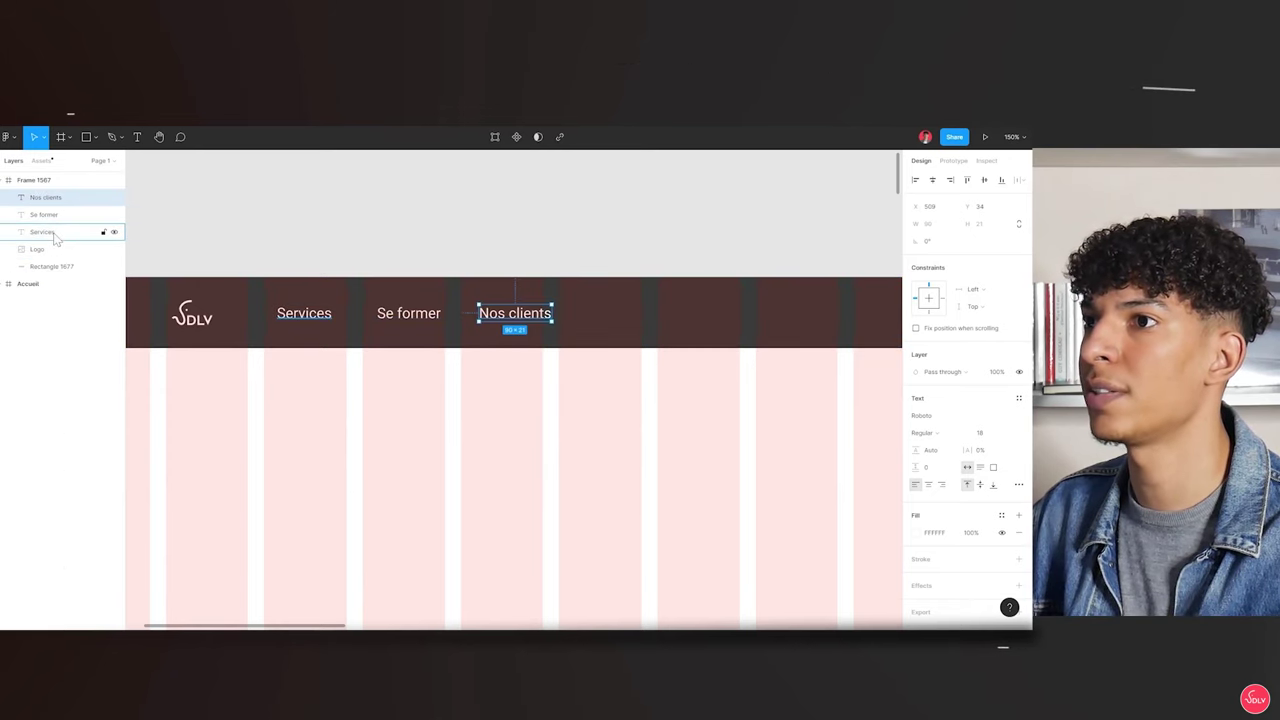
pyautogui.click(50, 214)
pyautogui.click(57, 232)
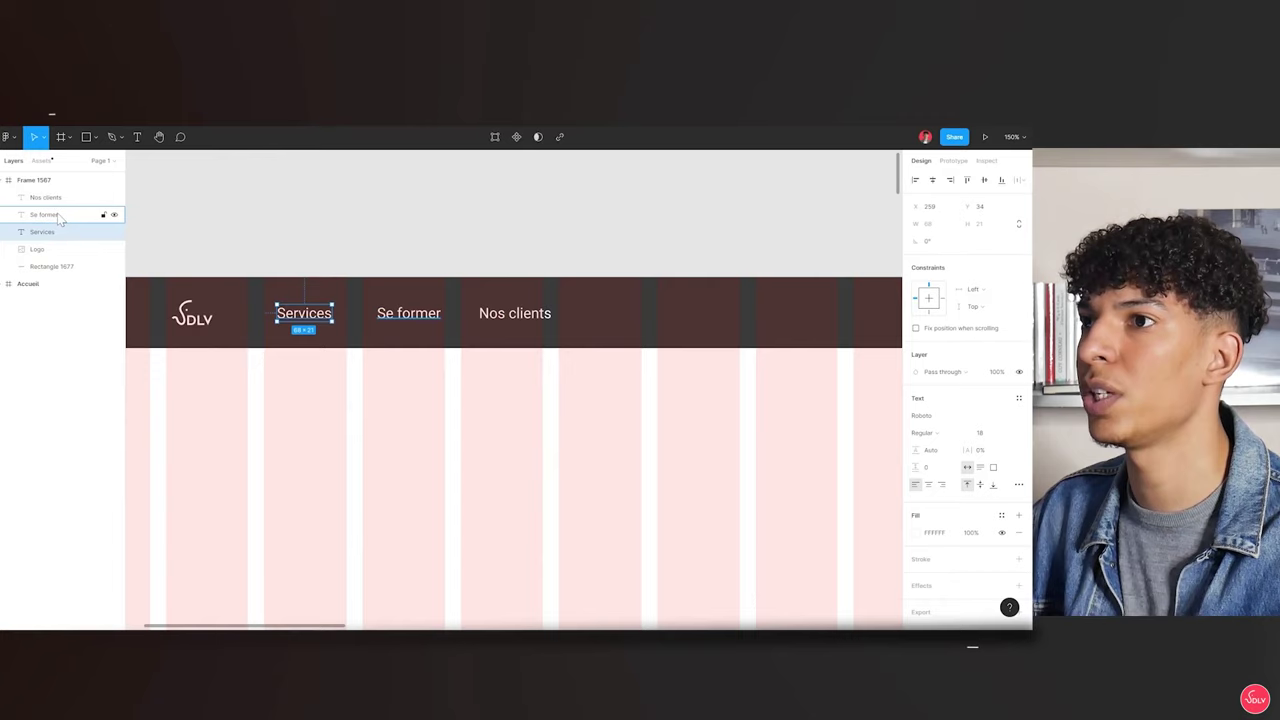
# Wrap the three nav labels in a horizontal auto-layout frame
pyautogui.keyDown('shift'); pyautogui.click(45, 197); pyautogui.keyUp('shift')
pyautogui.rightClick(392, 318)
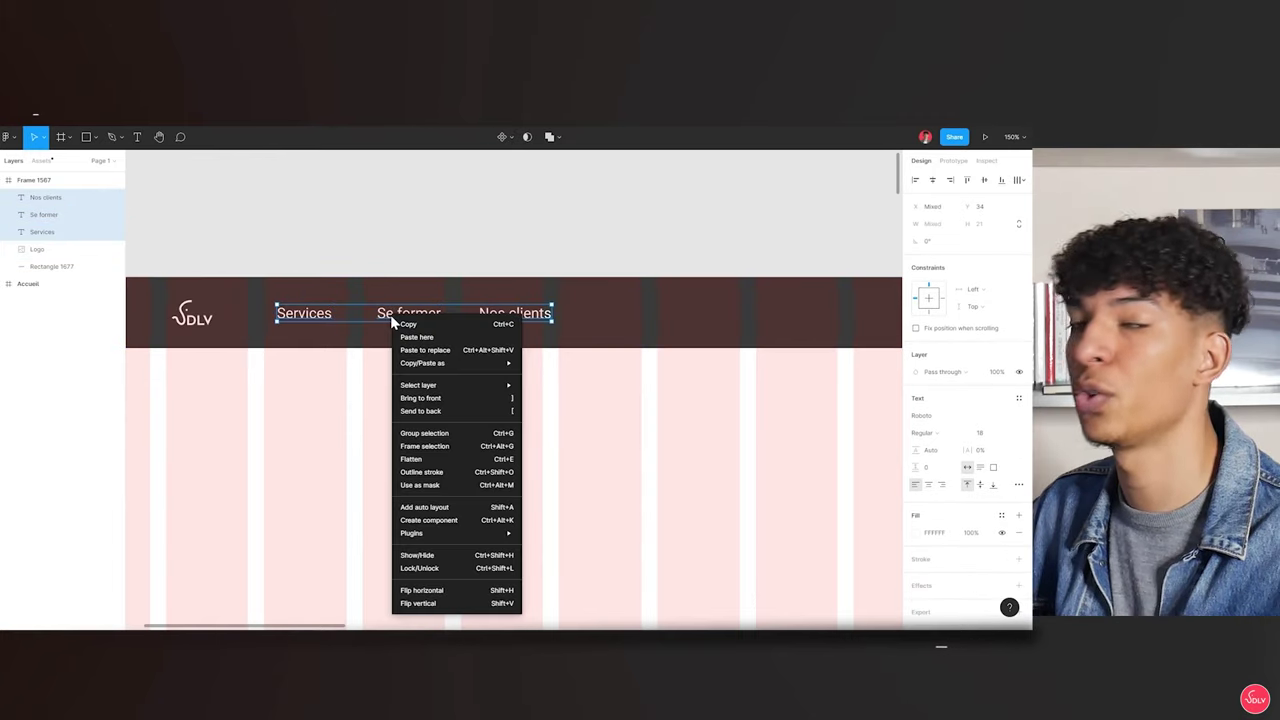
pyautogui.click(462, 507)
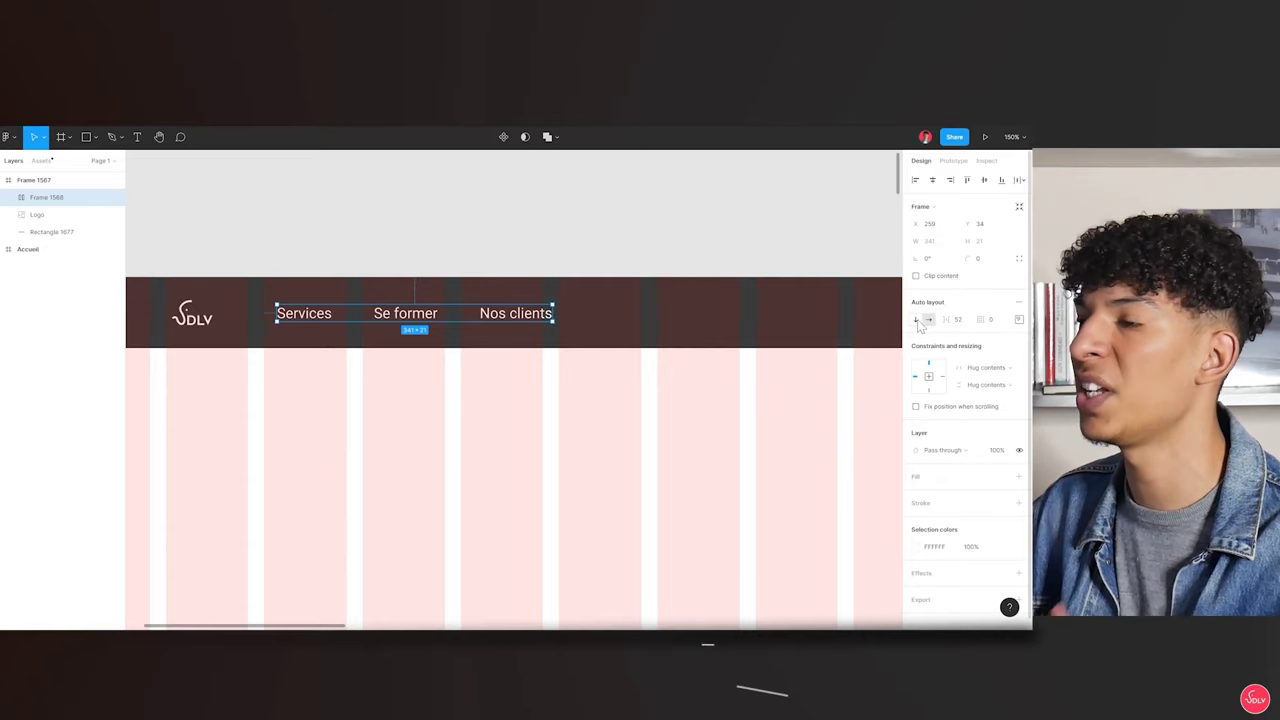
pyautogui.click(916, 319)
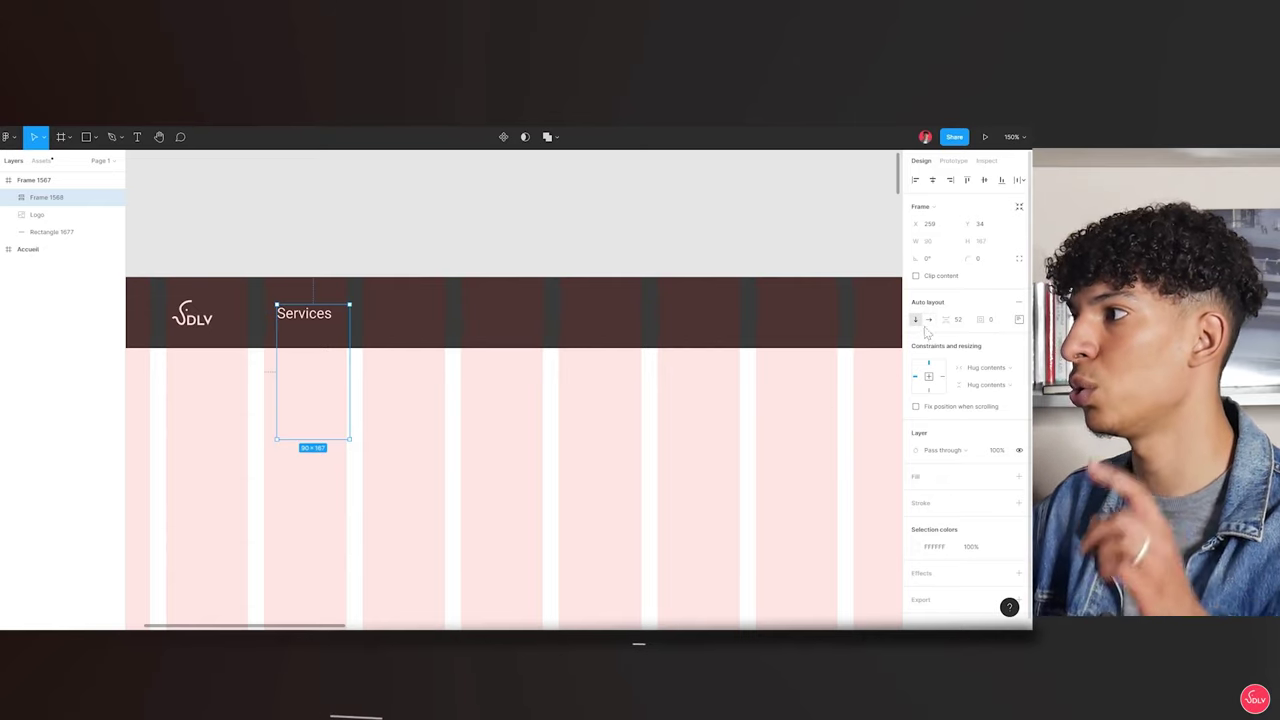
pyautogui.click(928, 319)
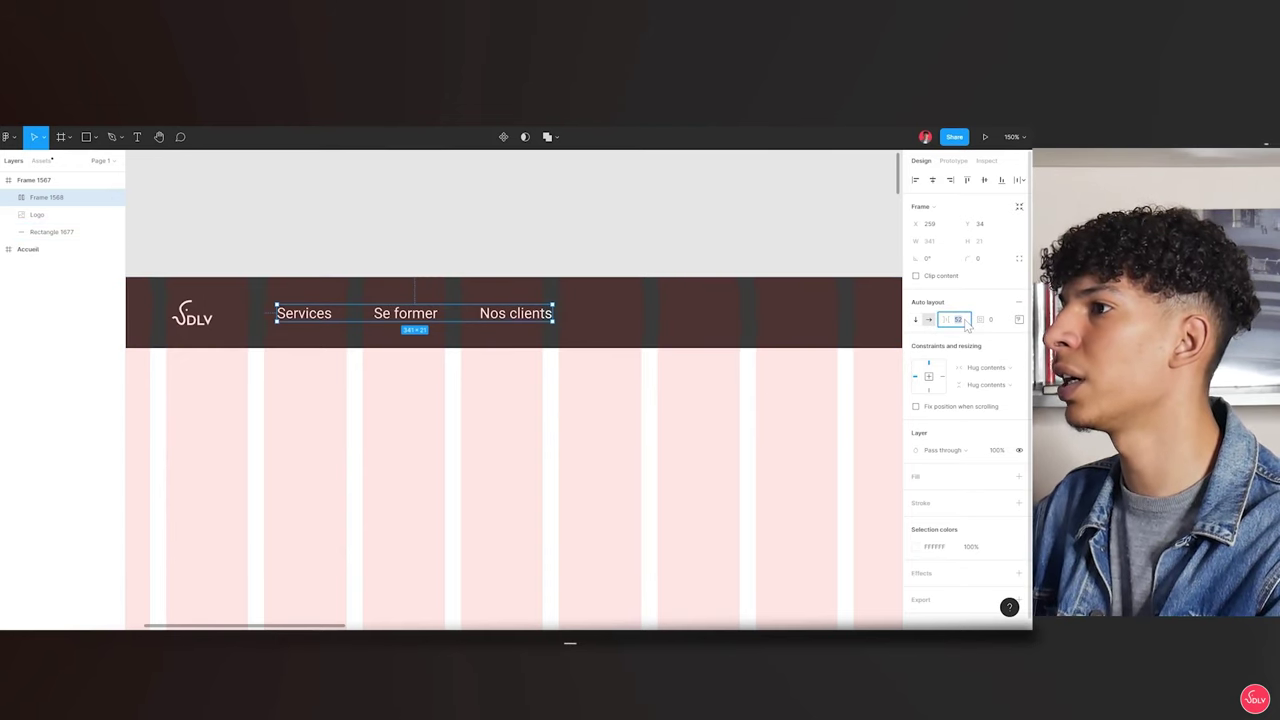
pyautogui.moveTo(968, 319); pyautogui.dragTo(962, 325)
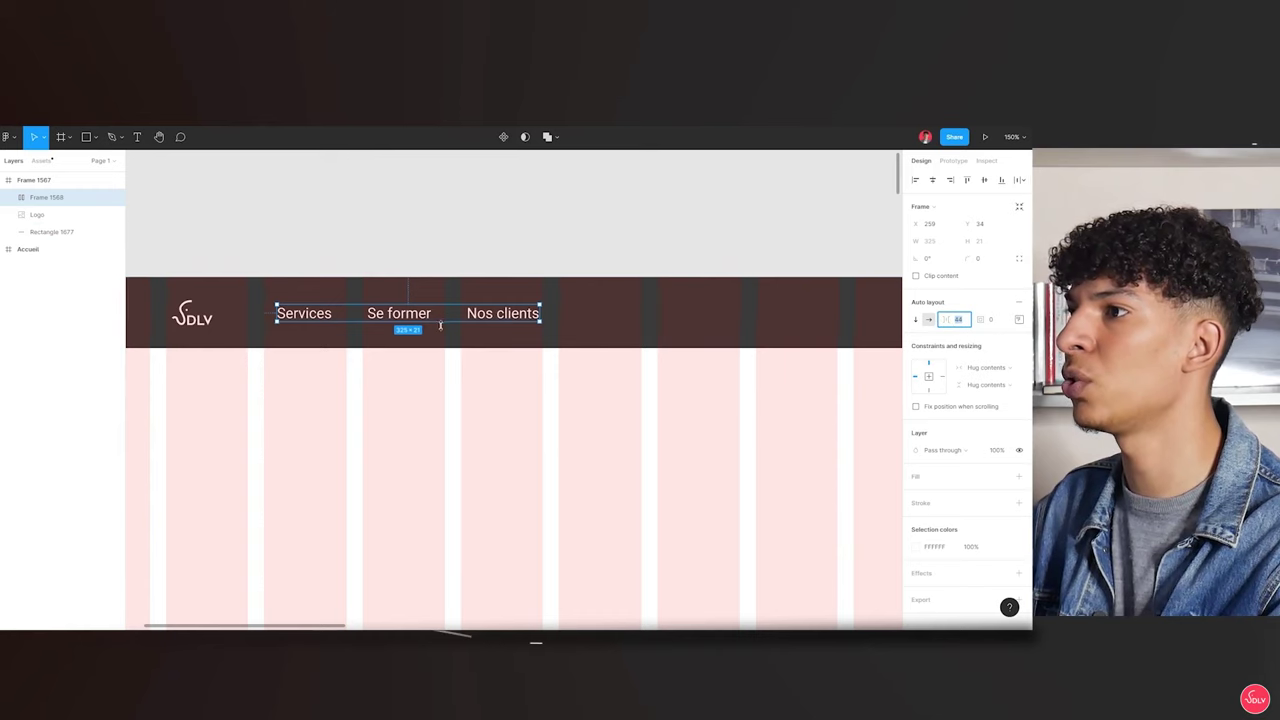
pyautogui.press('Up')
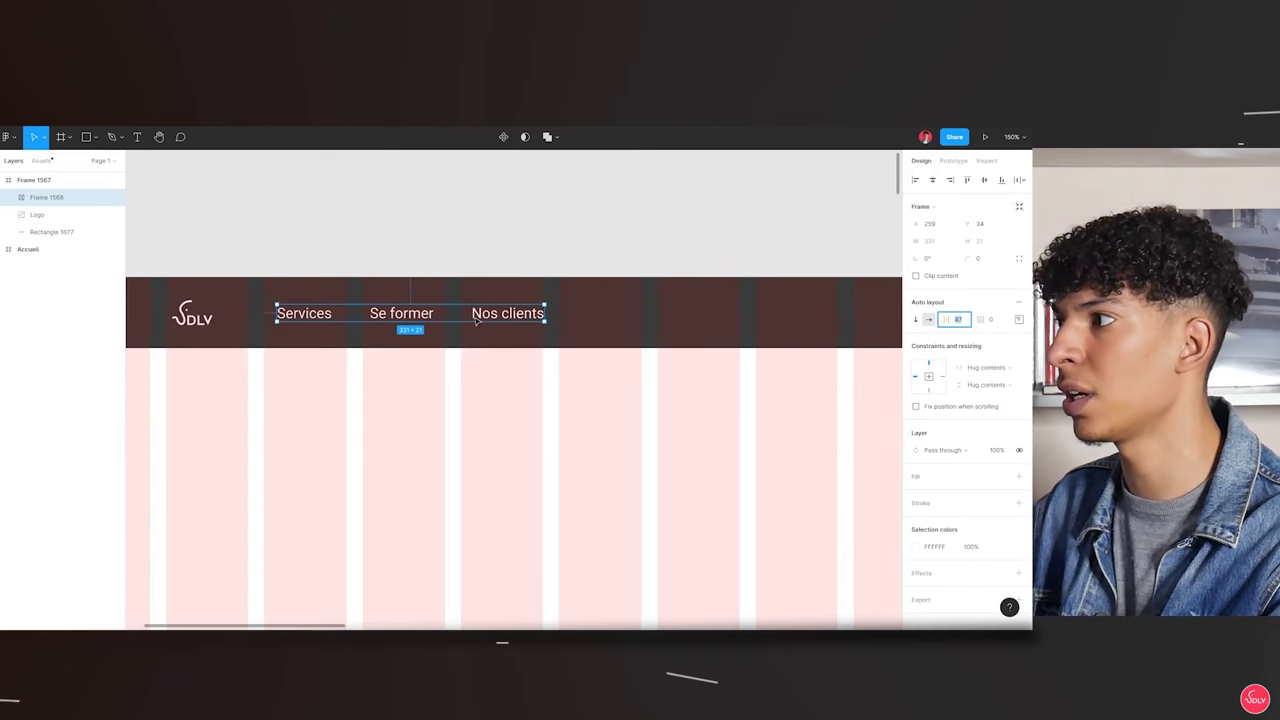
# Paste extra Nos clients copies into the row, then undo them
pyautogui.doubleClick(500, 313)
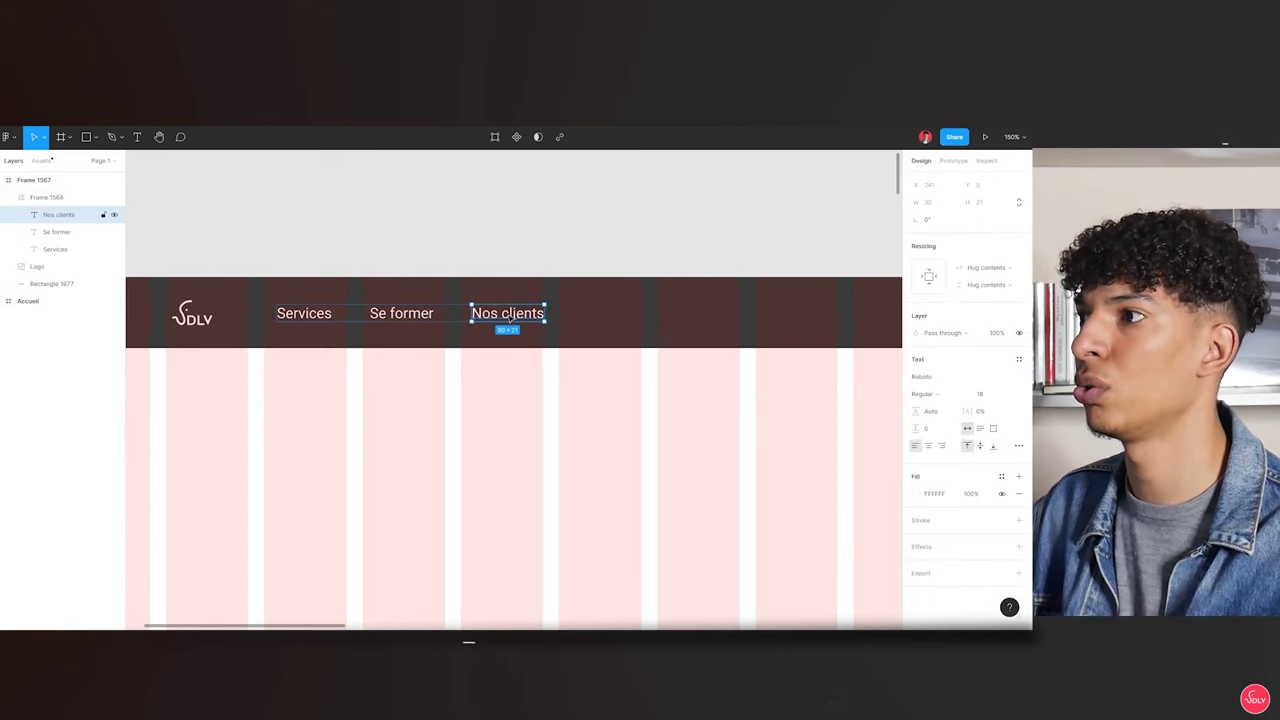
pyautogui.hotkey('ctrl', 'c')
pyautogui.hotkey('ctrl', 'v')
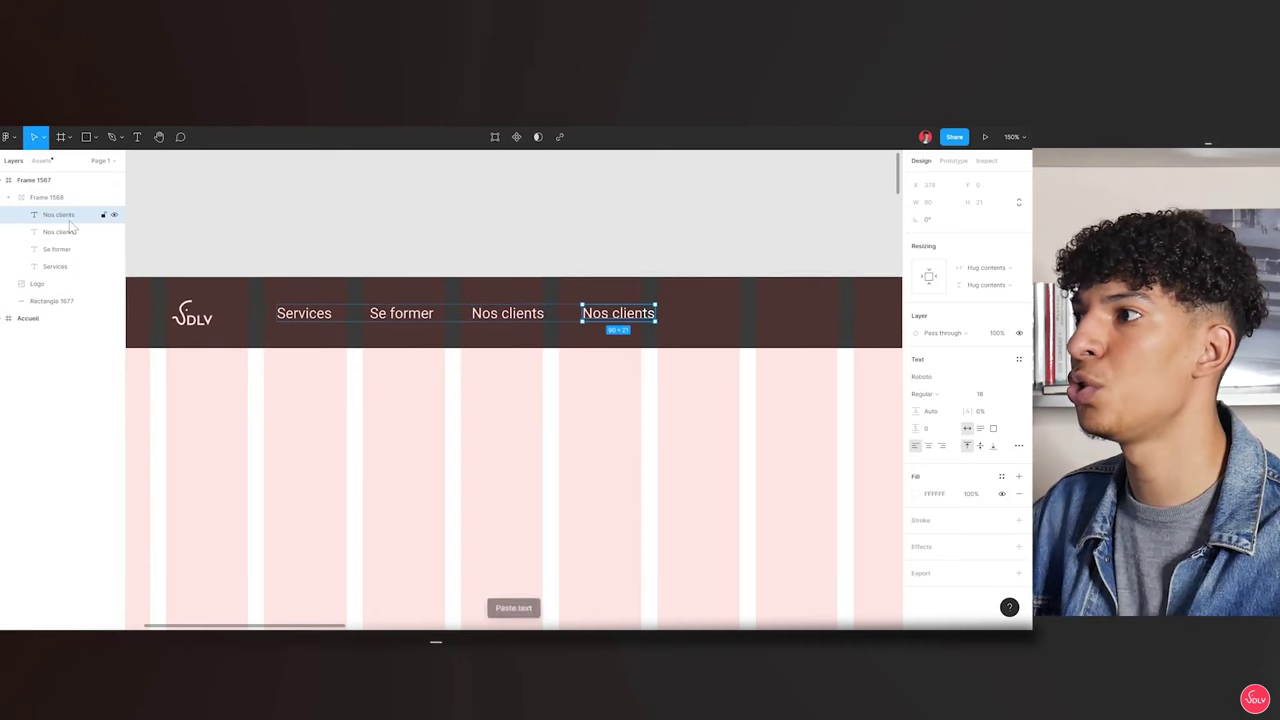
pyautogui.hotkey('ctrl', 'v')
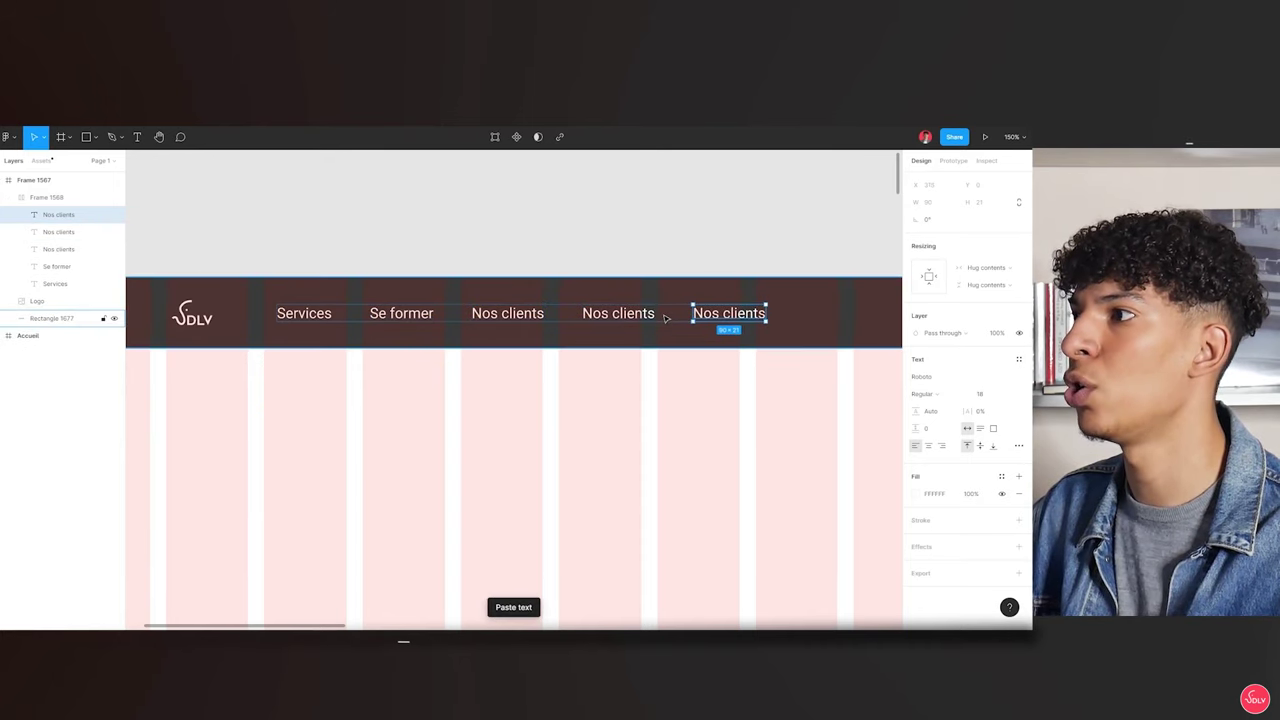
pyautogui.hotkey('ctrl', 'v')
pyautogui.hotkey('ctrl', 'z')
pyautogui.hotkey('ctrl', 'z')
pyautogui.hotkey('ctrl', 'z')
pyautogui.press('Escape')
# Set the spacing between the nav items to 64
pyautogui.click(958, 319)
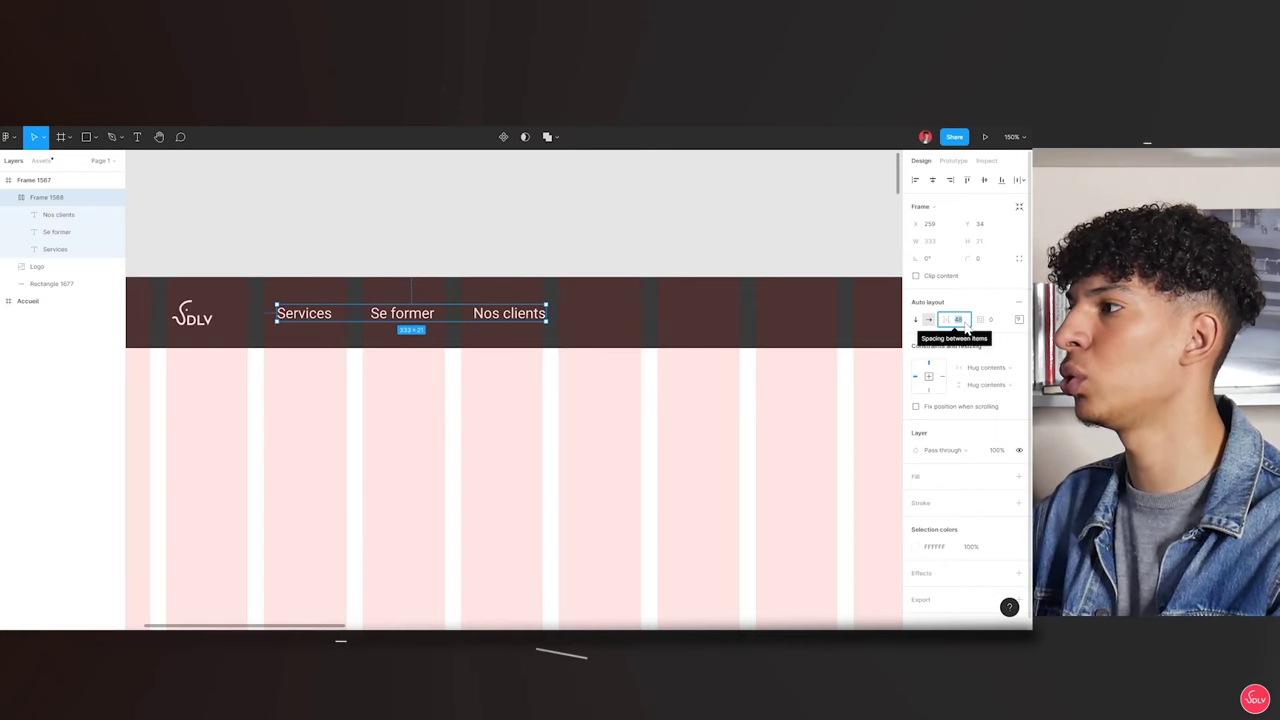
pyautogui.write('64')
pyautogui.press('Return')
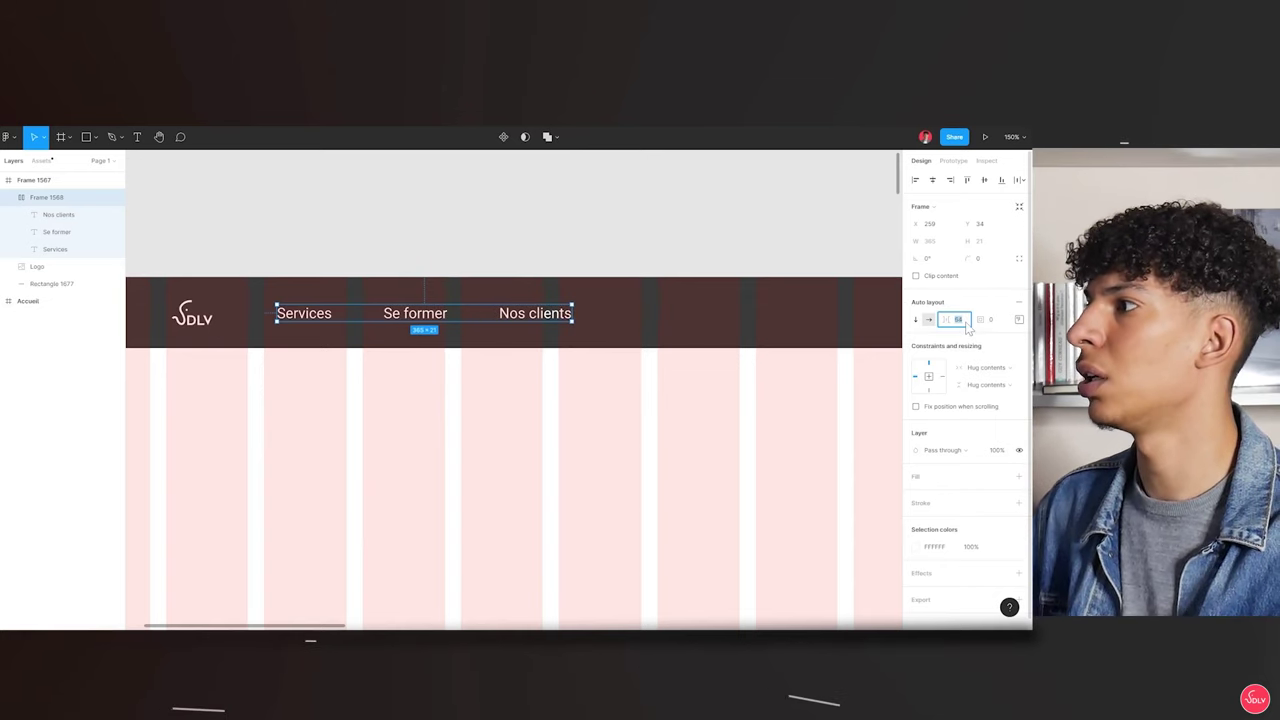
pyautogui.scroll(-2, 363, 323)
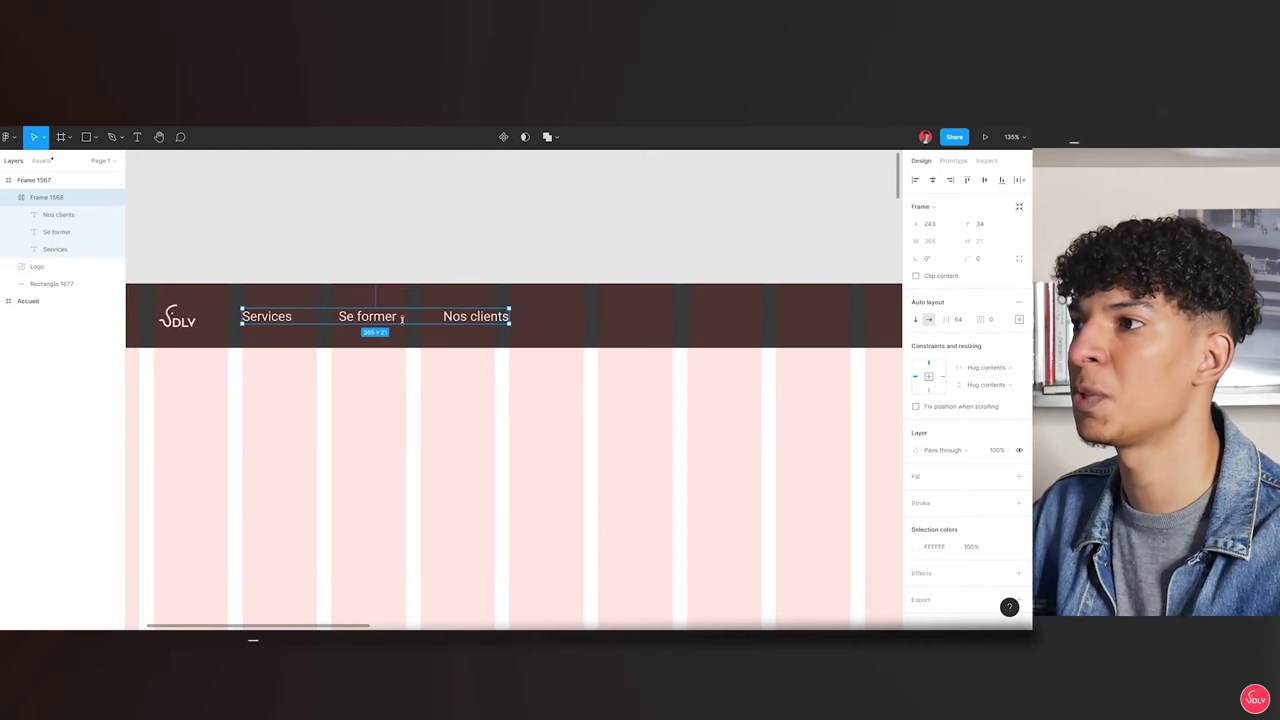
# Add a 'Réserver un appel' text label in the header
pyautogui.scroll(-10, 328, 368)
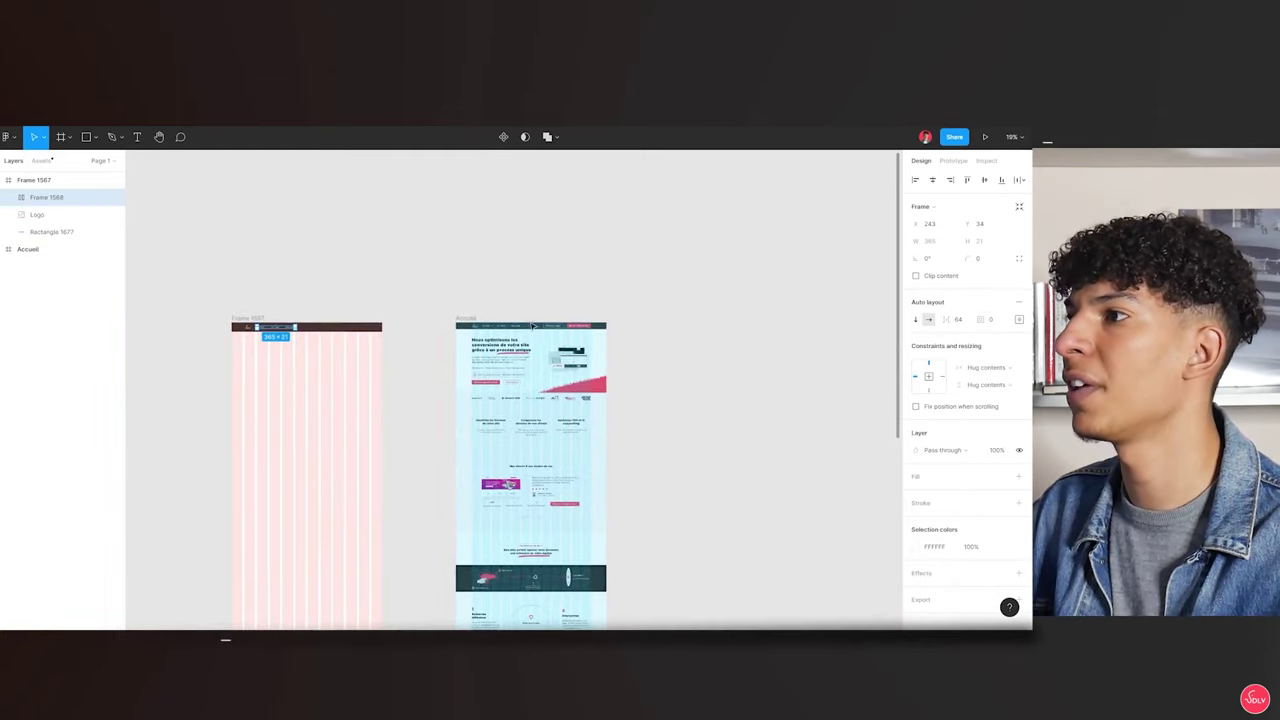
pyautogui.scroll(2, 565, 333)
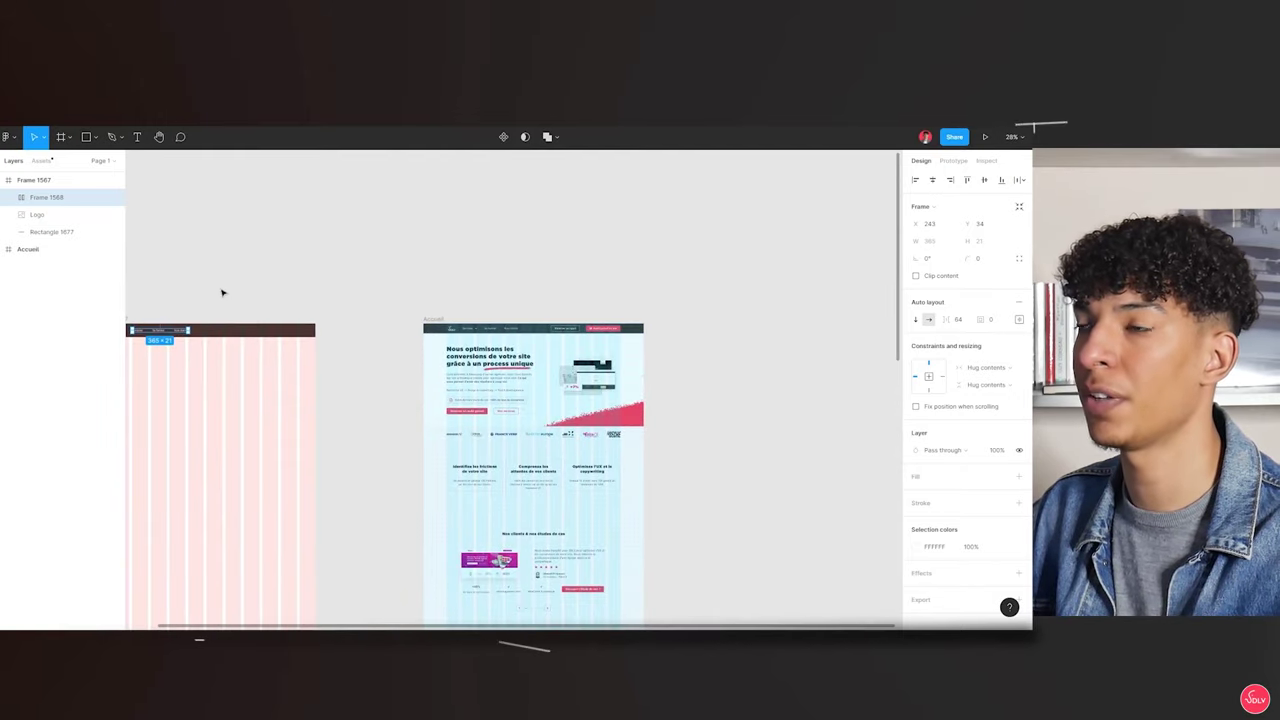
pyautogui.scroll(4, 130, 355)
pyautogui.scroll(-1, 302, 316)
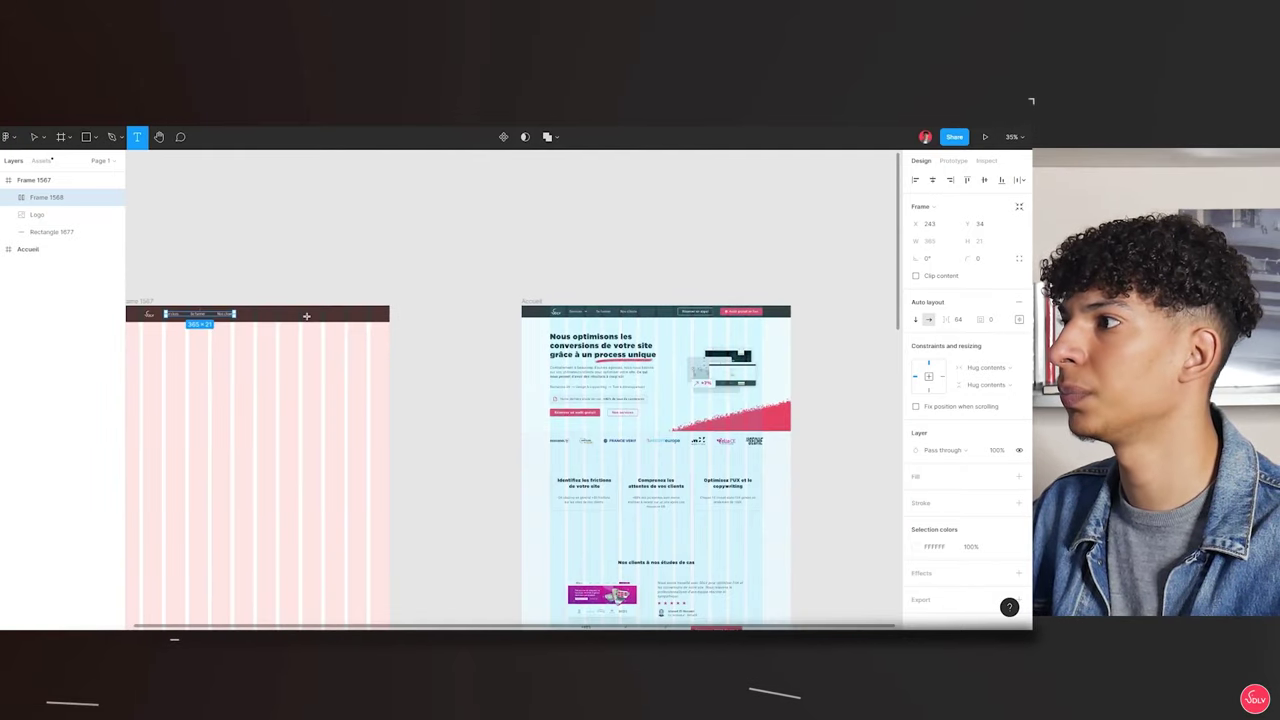
pyautogui.scroll(3, 317, 309)
pyautogui.scroll(2, 329, 309)
pyautogui.click(330, 318)
pyautogui.write('Ré')
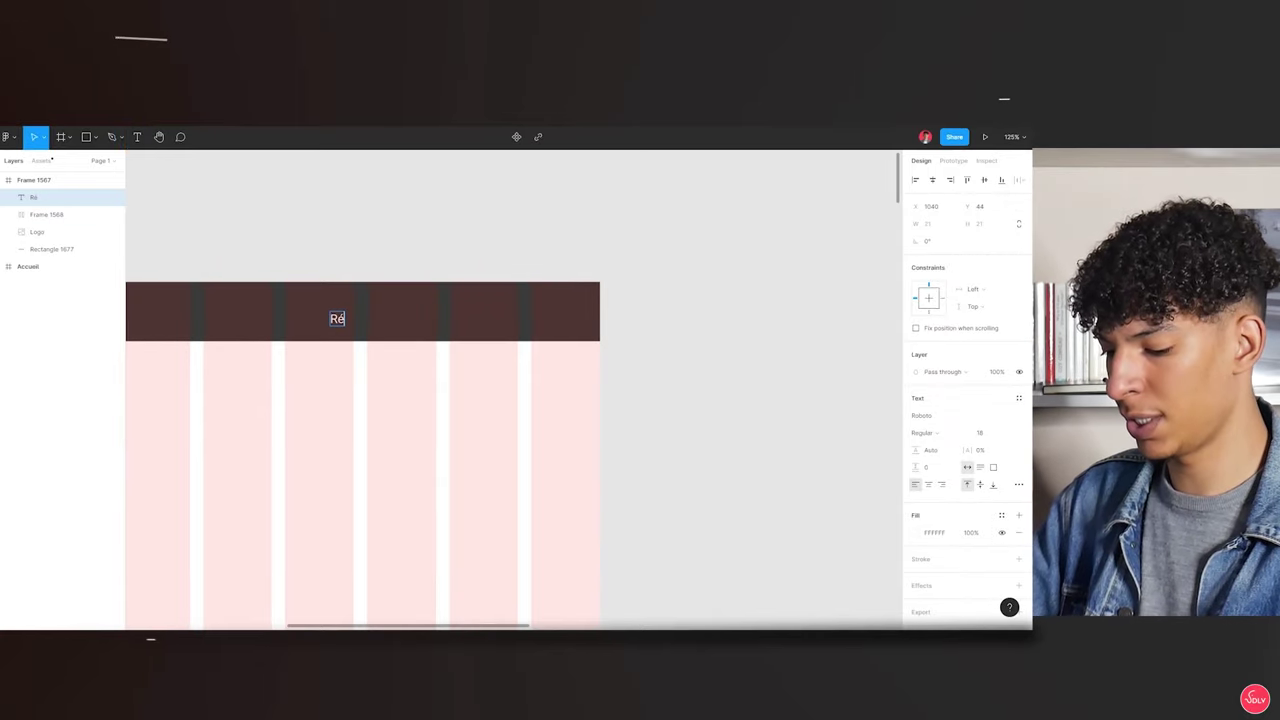
pyautogui.write('server un appel')
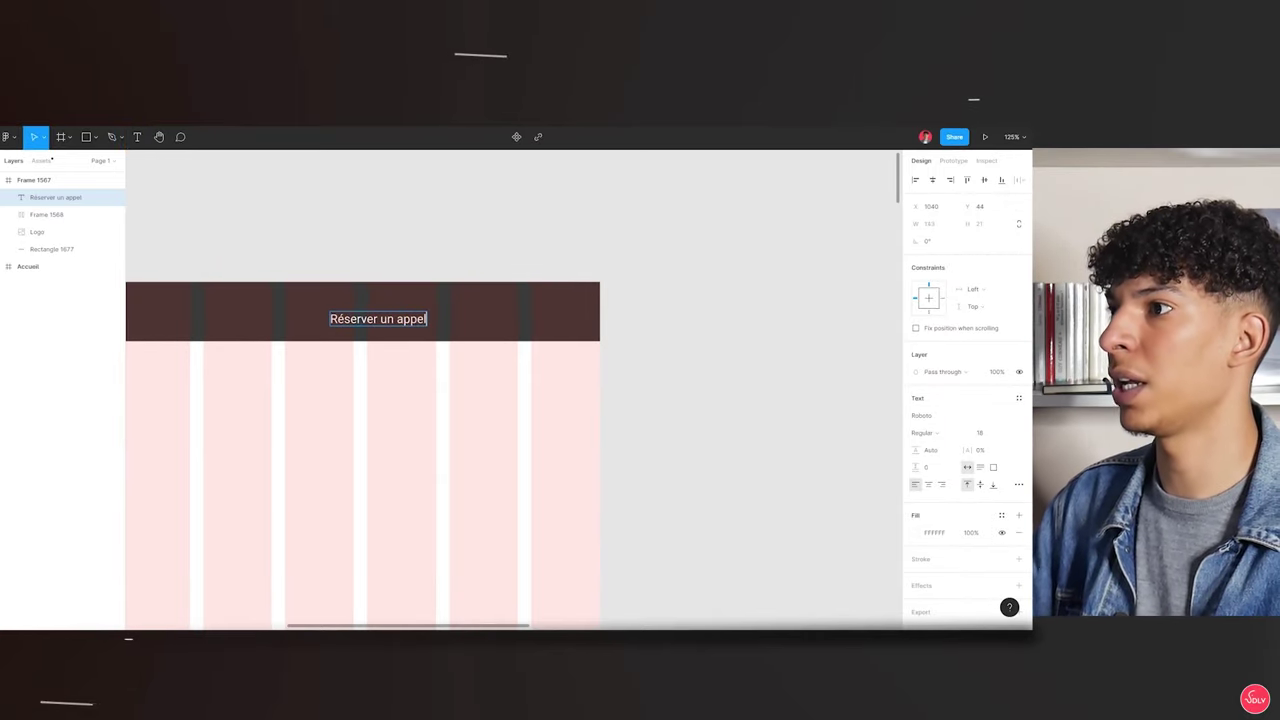
pyautogui.press('Escape')
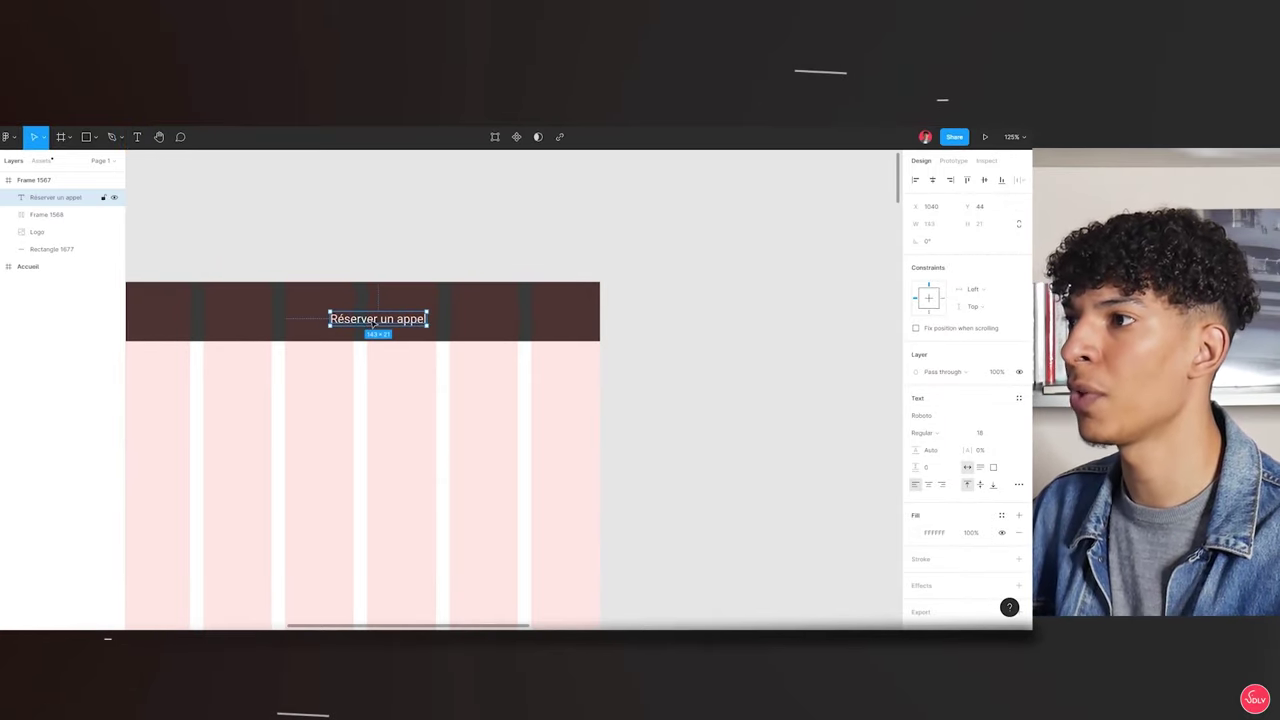
# Wrap 'Réserver un appel' in auto layout with 32 left and right padding
pyautogui.hotkey('shift', 'a')
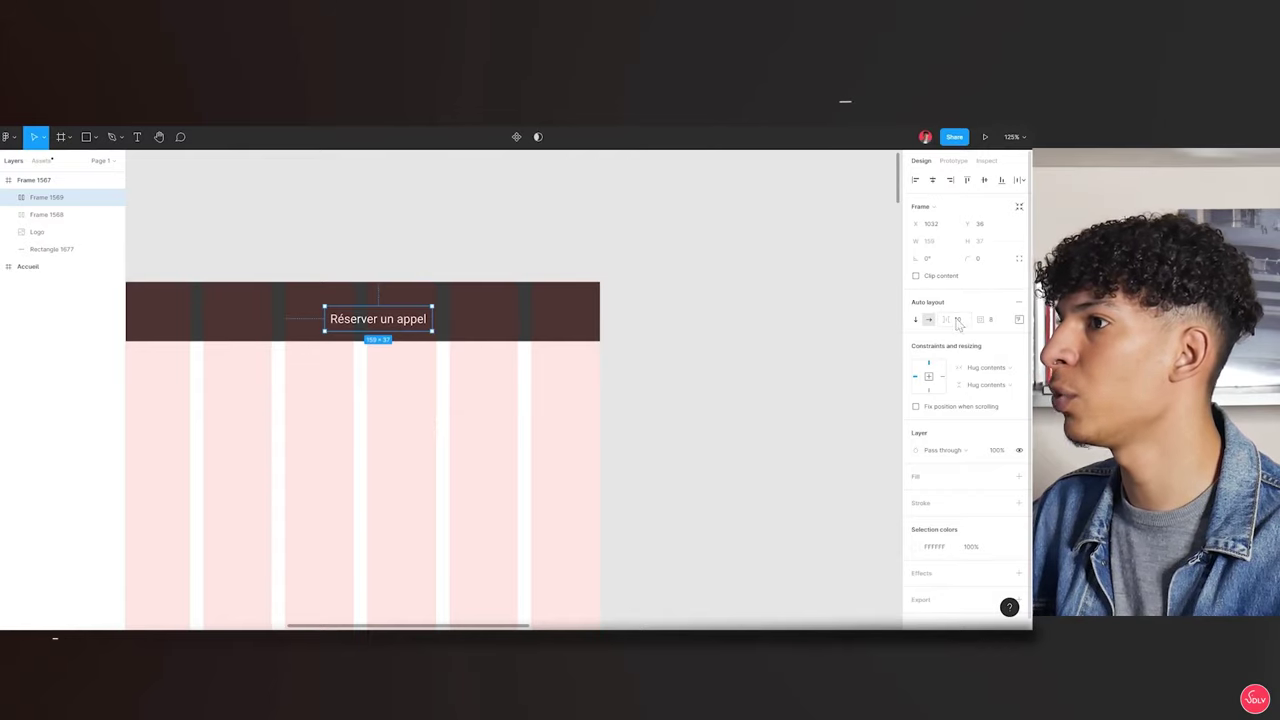
pyautogui.scroll(1, 350, 315)
pyautogui.scroll(3, 350, 315)
pyautogui.scroll(3, 310, 305)
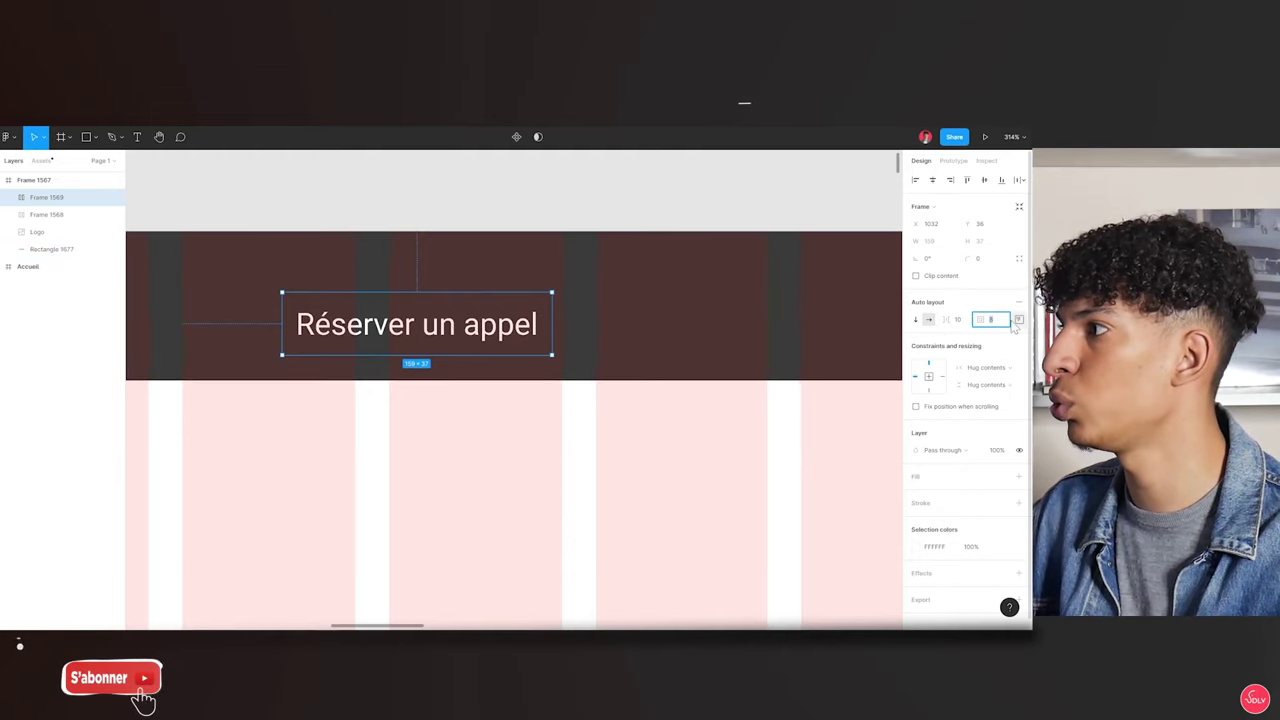
pyautogui.click(1019, 319)
pyautogui.moveTo(1005, 366); pyautogui.dragTo(1014, 374)
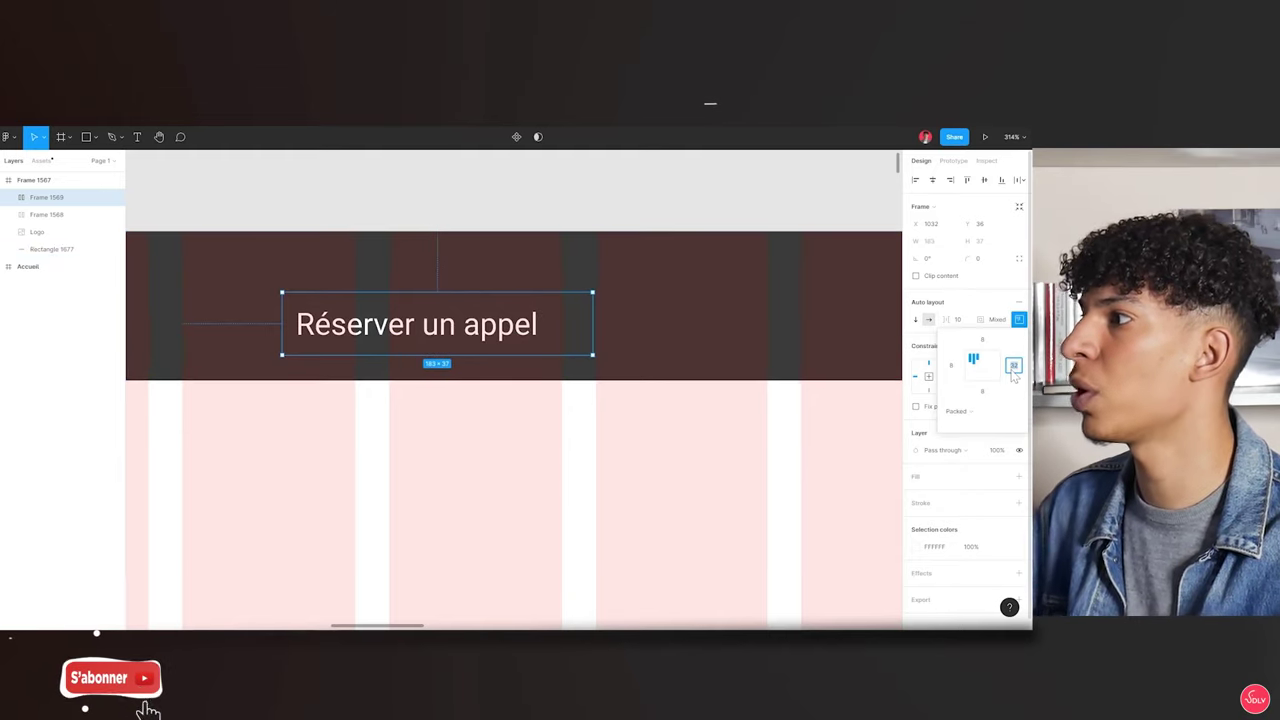
pyautogui.moveTo(953, 370); pyautogui.dragTo(968, 368)
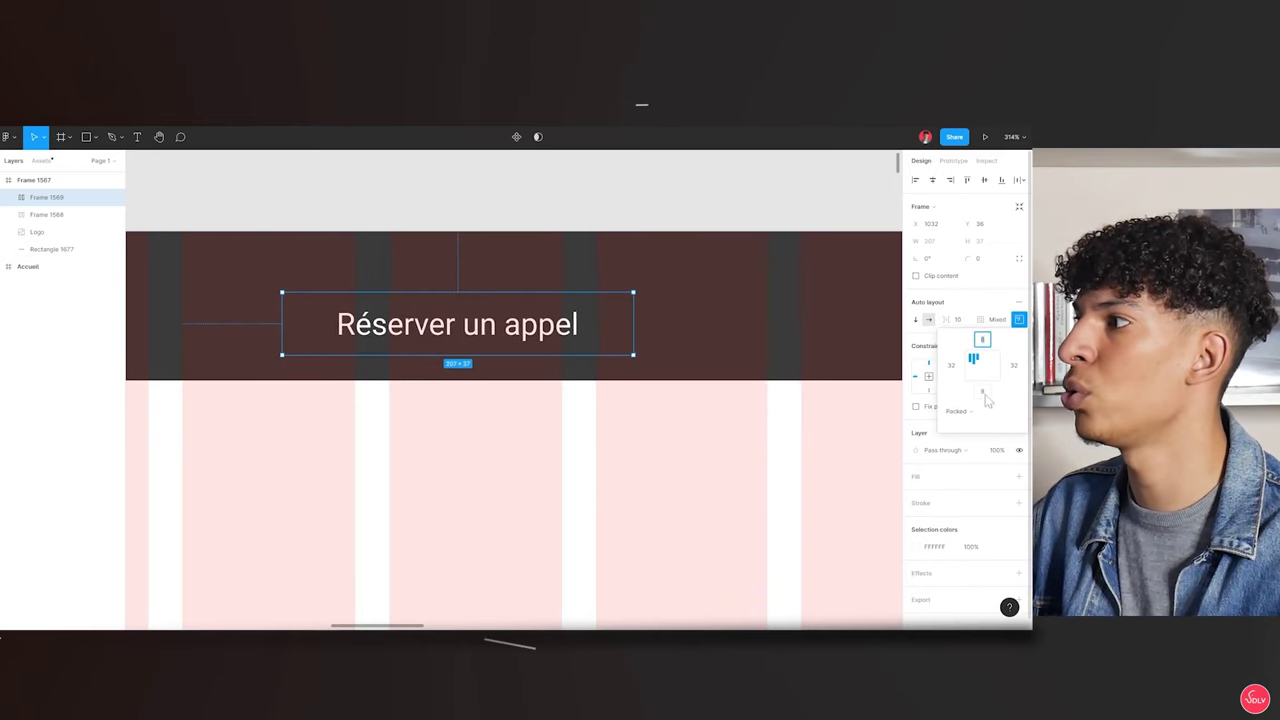
pyautogui.press('Escape')
pyautogui.hotkey('shift', '1')
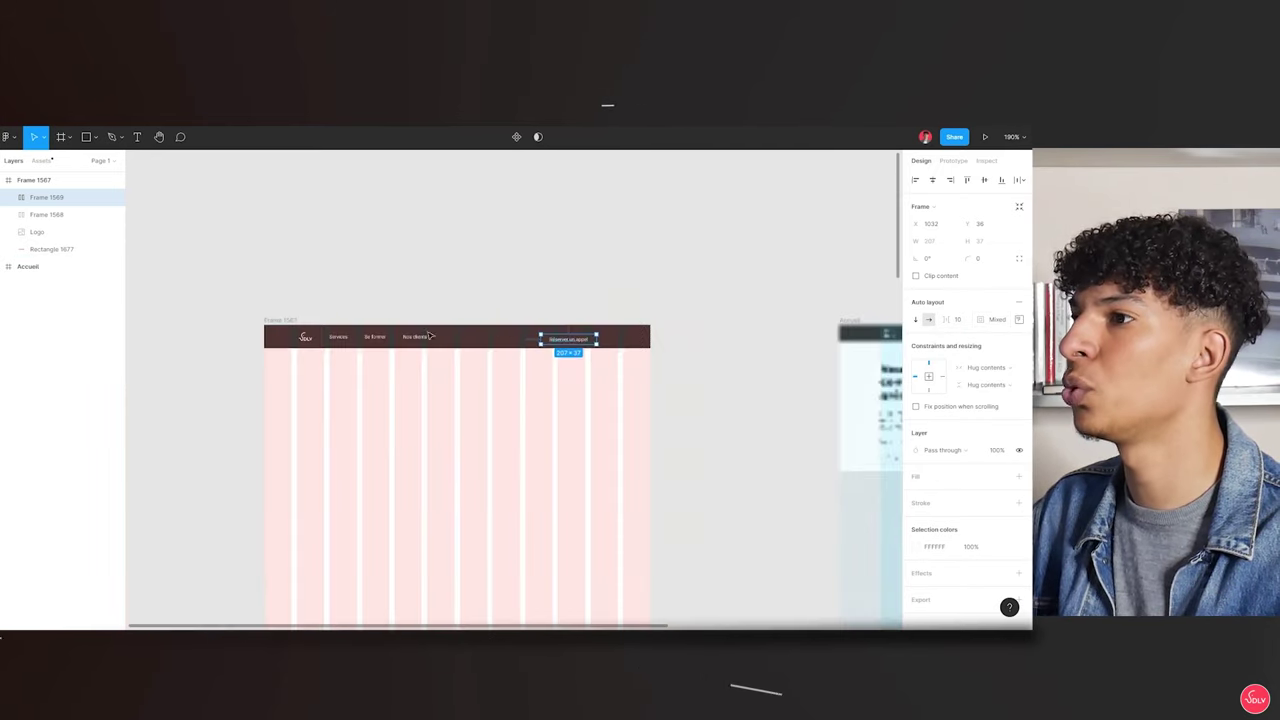
pyautogui.hotkey('shift', '=')
# Detach the Fuschia/80 style and change the button fill to a saturated red (FA453A)
pyautogui.scroll(-1, 950, 460)
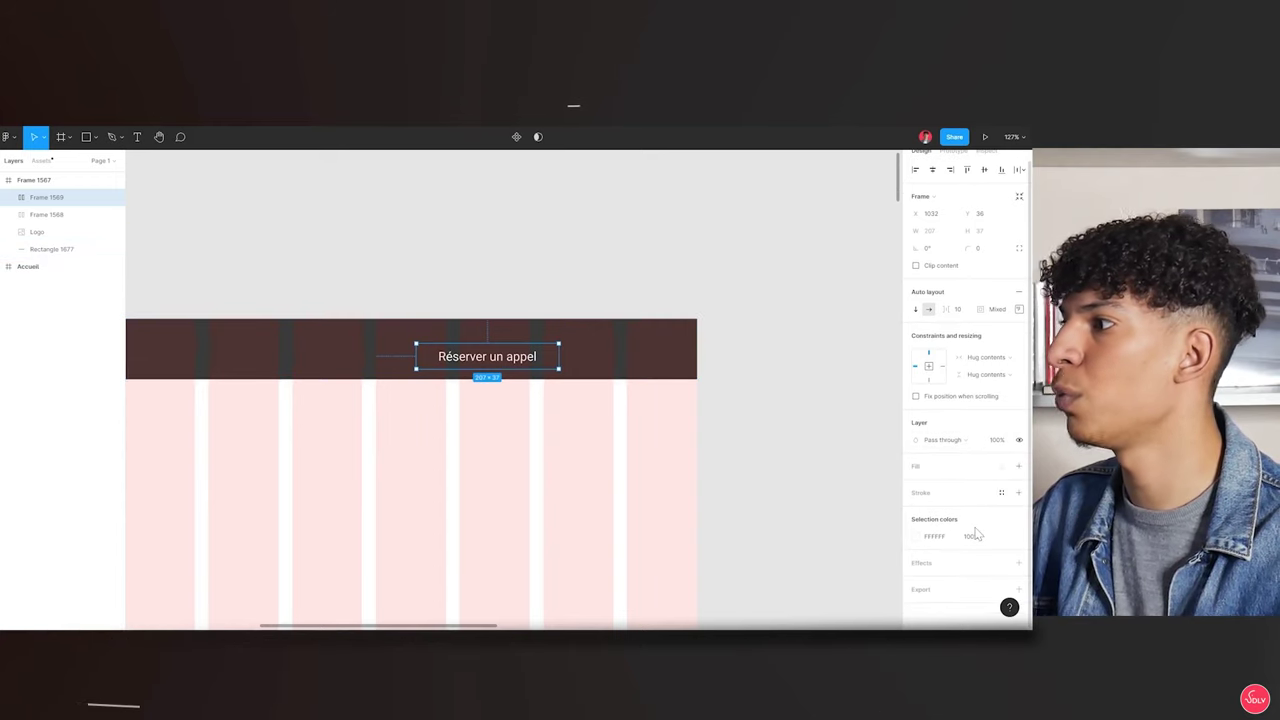
pyautogui.click(1001, 467)
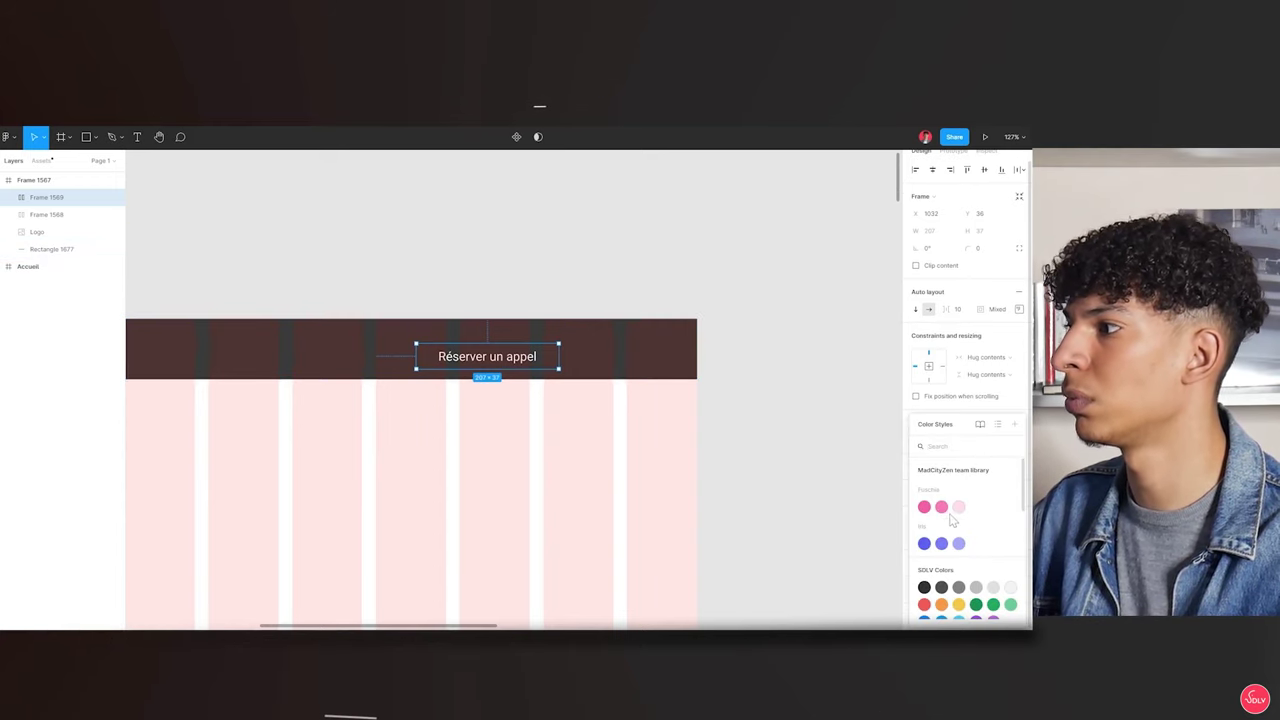
pyautogui.click(941, 507)
pyautogui.scroll(5, 470, 348)
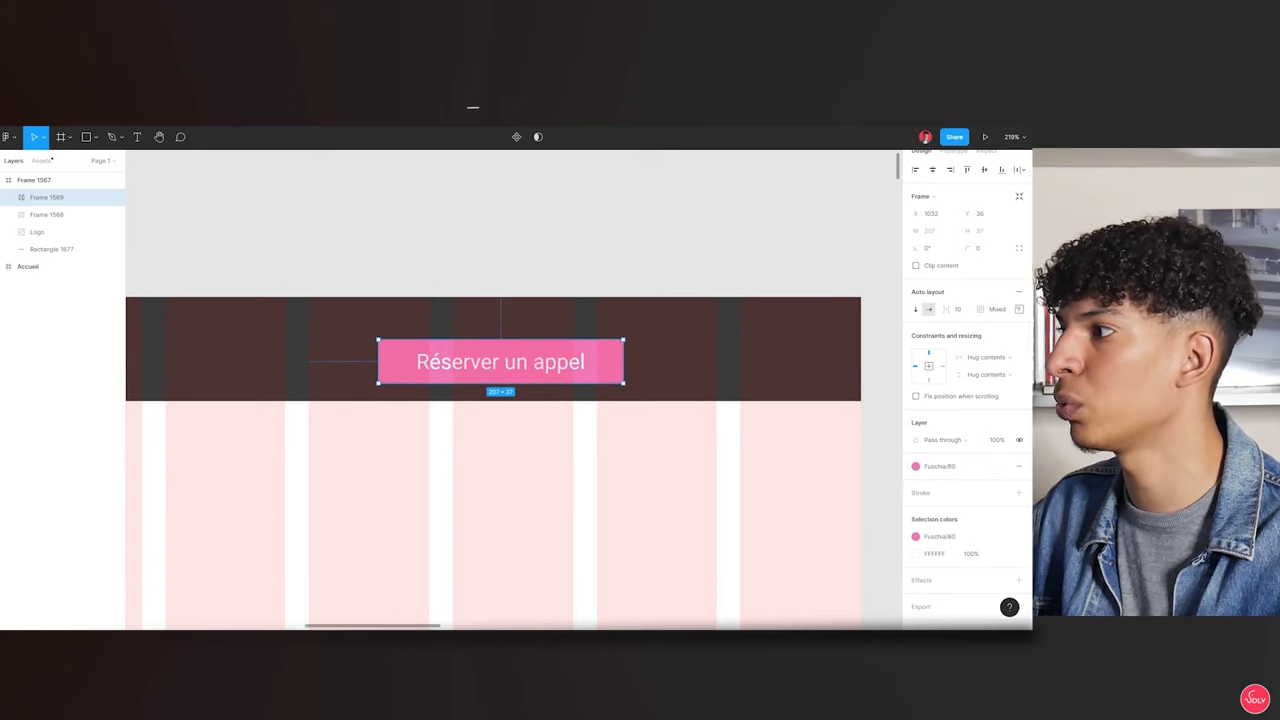
pyautogui.click(1002, 468)
pyautogui.click(915, 484)
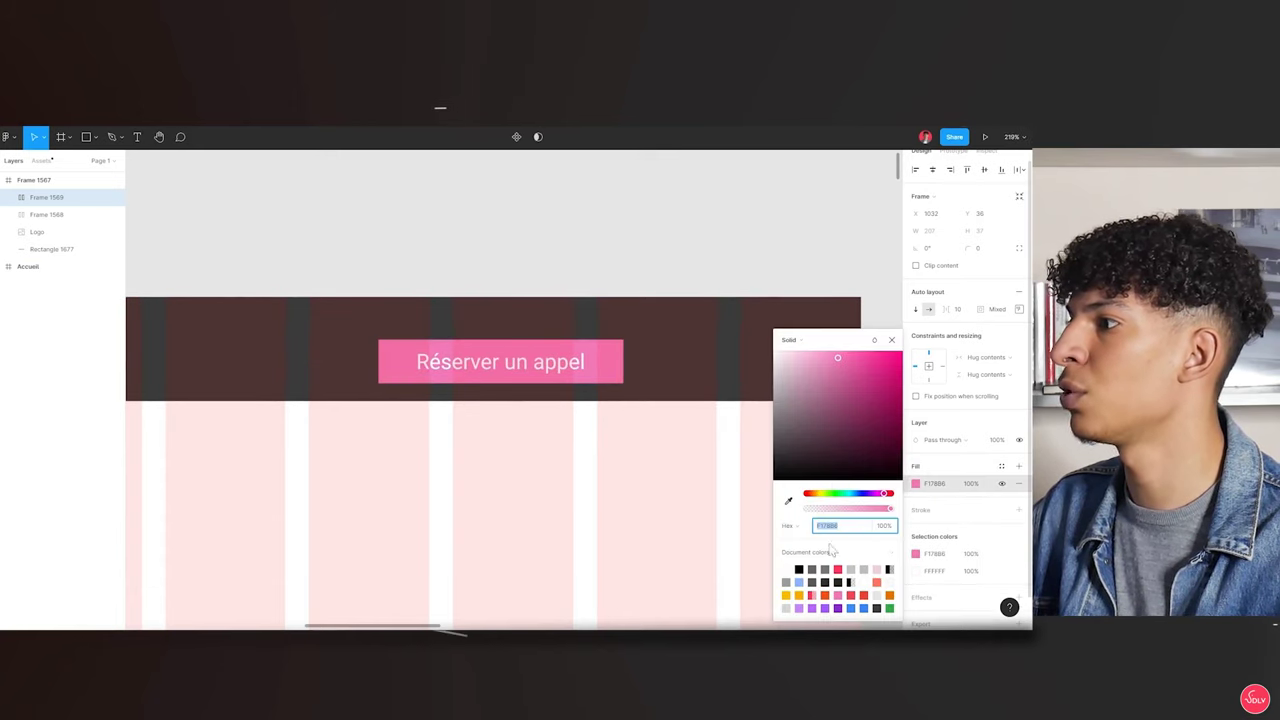
pyautogui.moveTo(883, 493); pyautogui.dragTo(806, 493)
pyautogui.moveTo(883, 353); pyautogui.dragTo(894, 363)
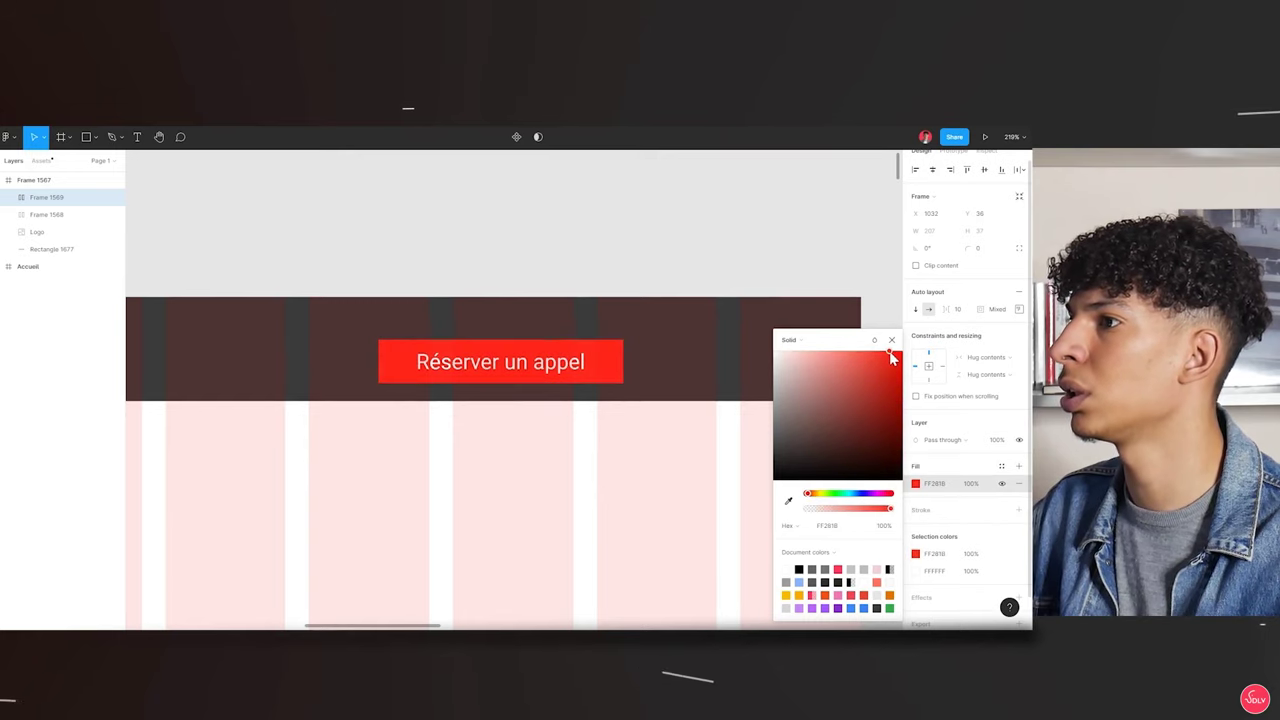
# Set the Réserver un appel label to Medium font weight
pyautogui.doubleClick(500, 362)
pyautogui.click(935, 329)
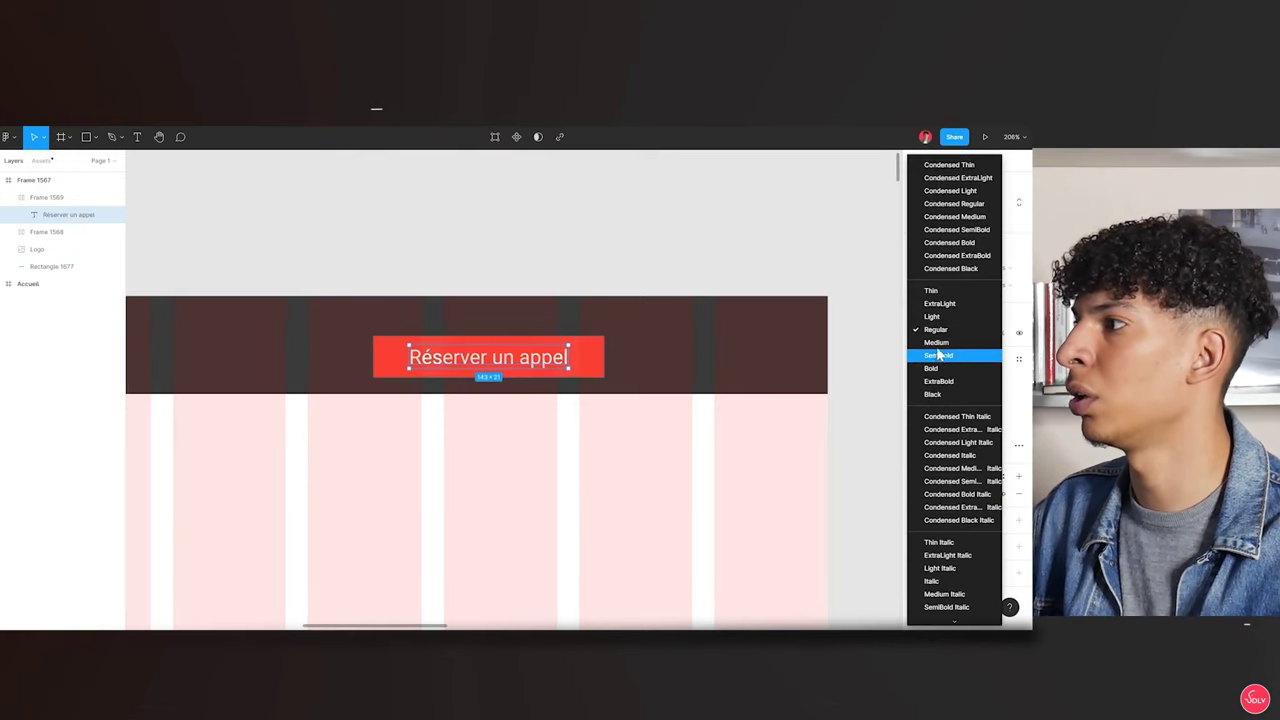
pyautogui.click(936, 342)
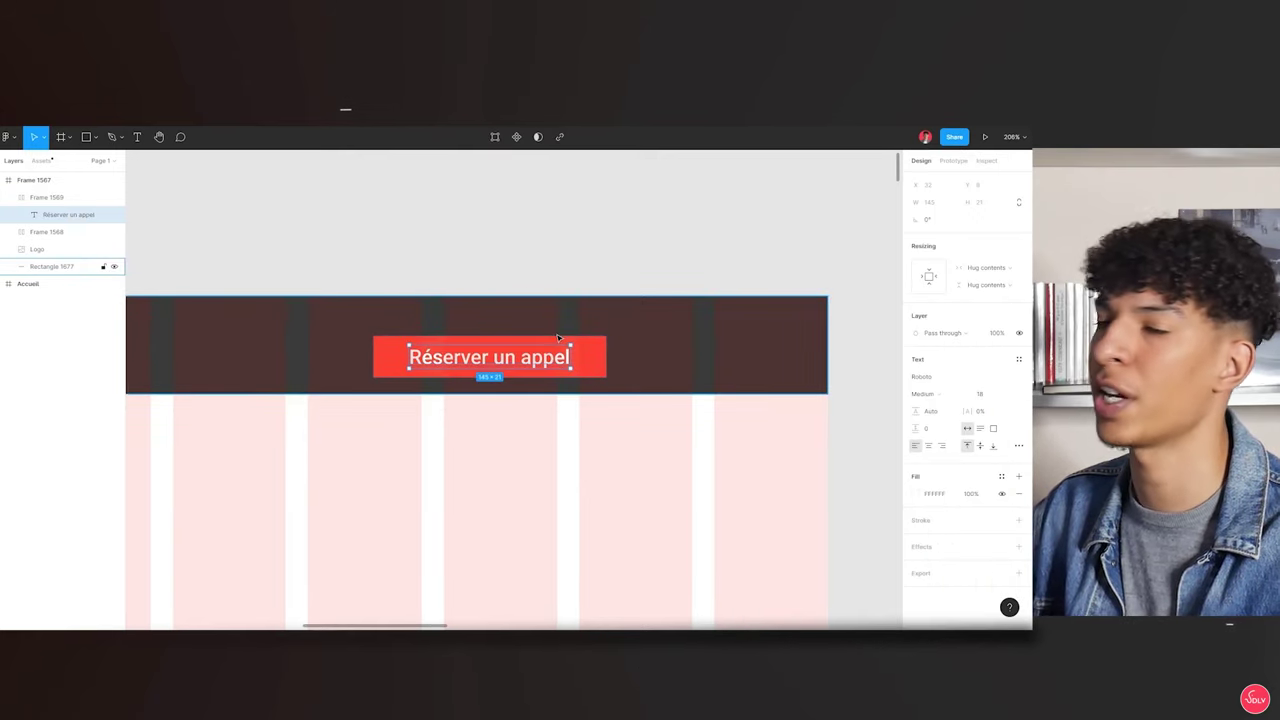
pyautogui.click(185, 340)
pyautogui.scroll(-5, 185, 340)
pyautogui.scroll(4, 185, 340)
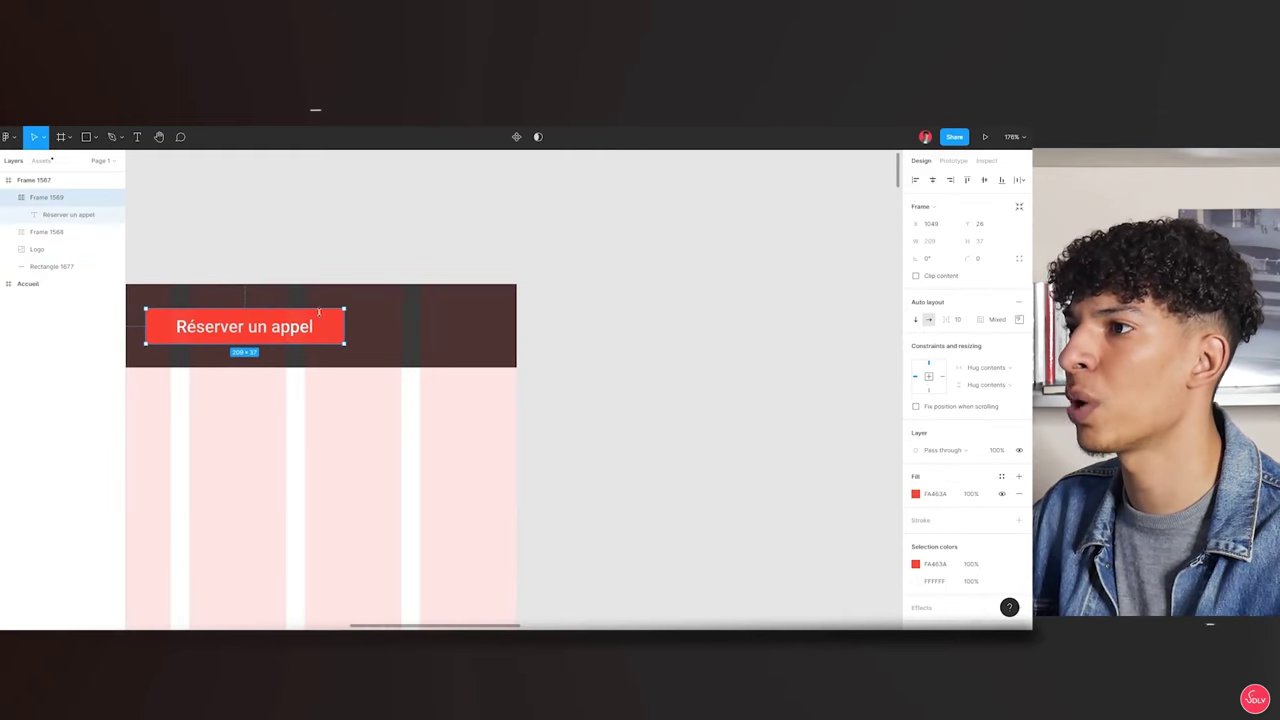
pyautogui.moveTo(384, 418); pyautogui.dragTo(517, 409)
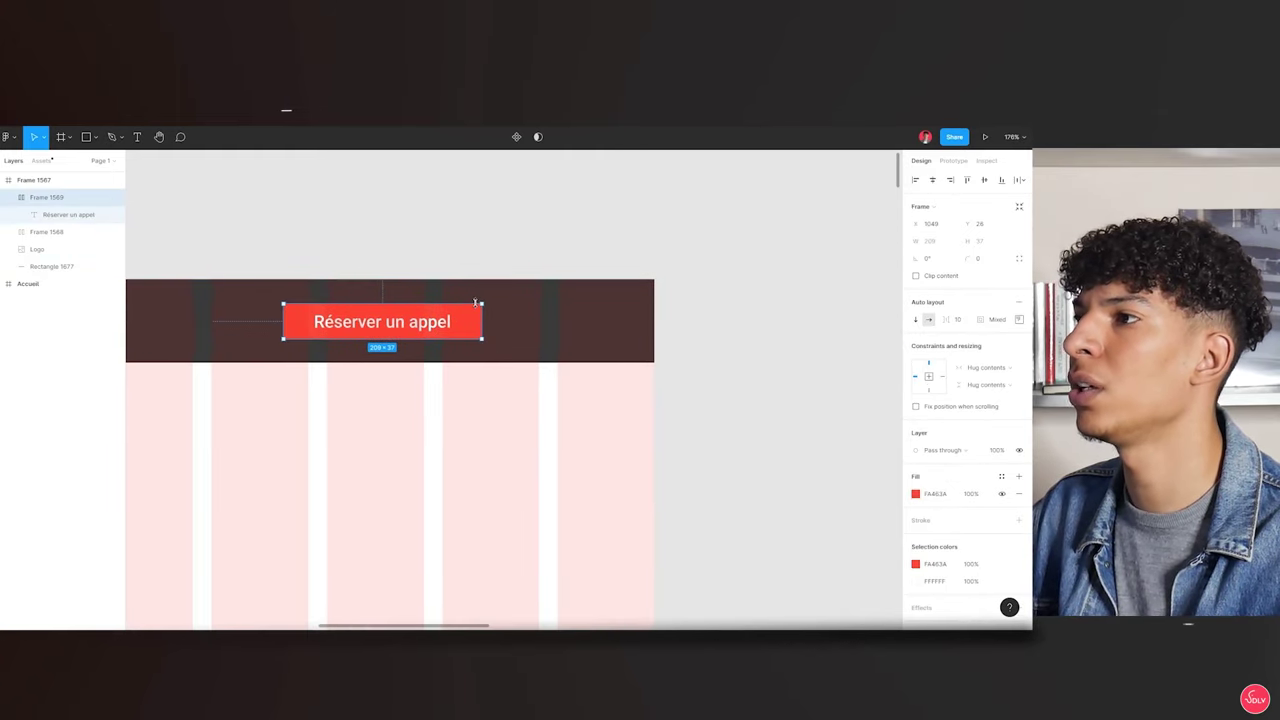
# Give the Réserver un appel button frame an 8 corner radius
pyautogui.click(668, 468)
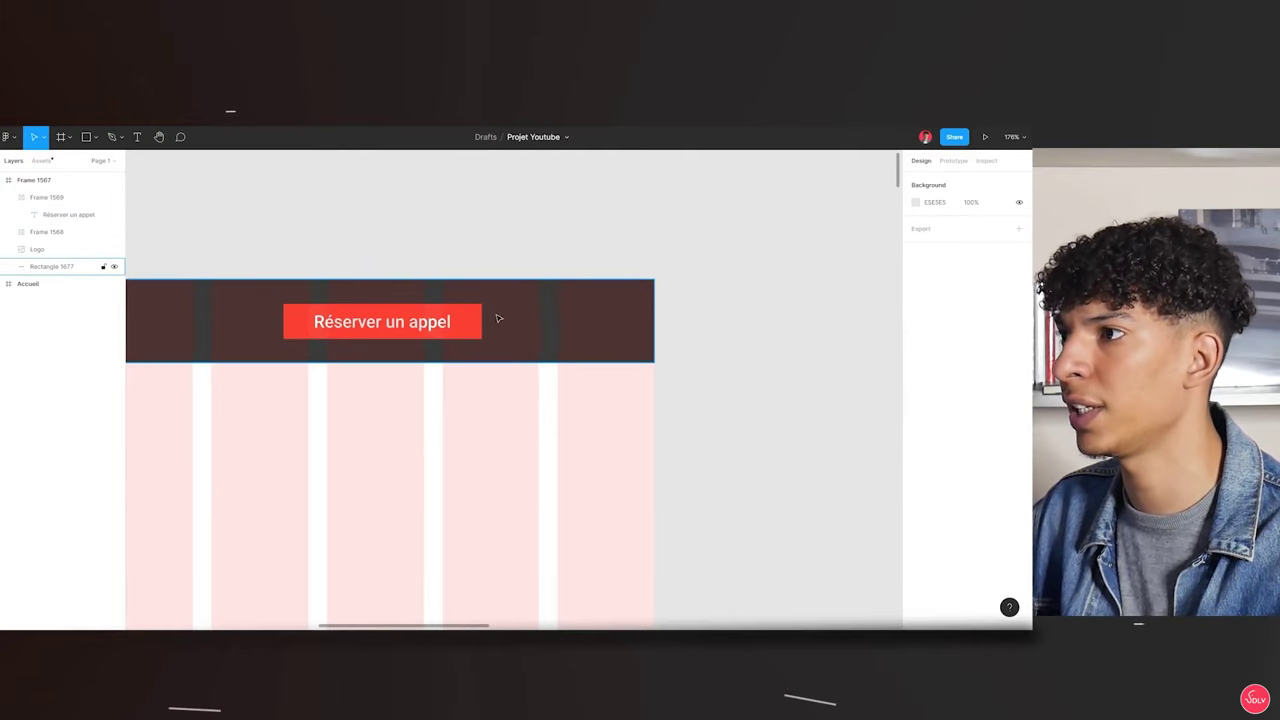
pyautogui.scroll(-5, 499, 318)
pyautogui.scroll(3, 594, 343)
pyautogui.scroll(3, 610, 340)
pyautogui.scroll(2, 627, 337)
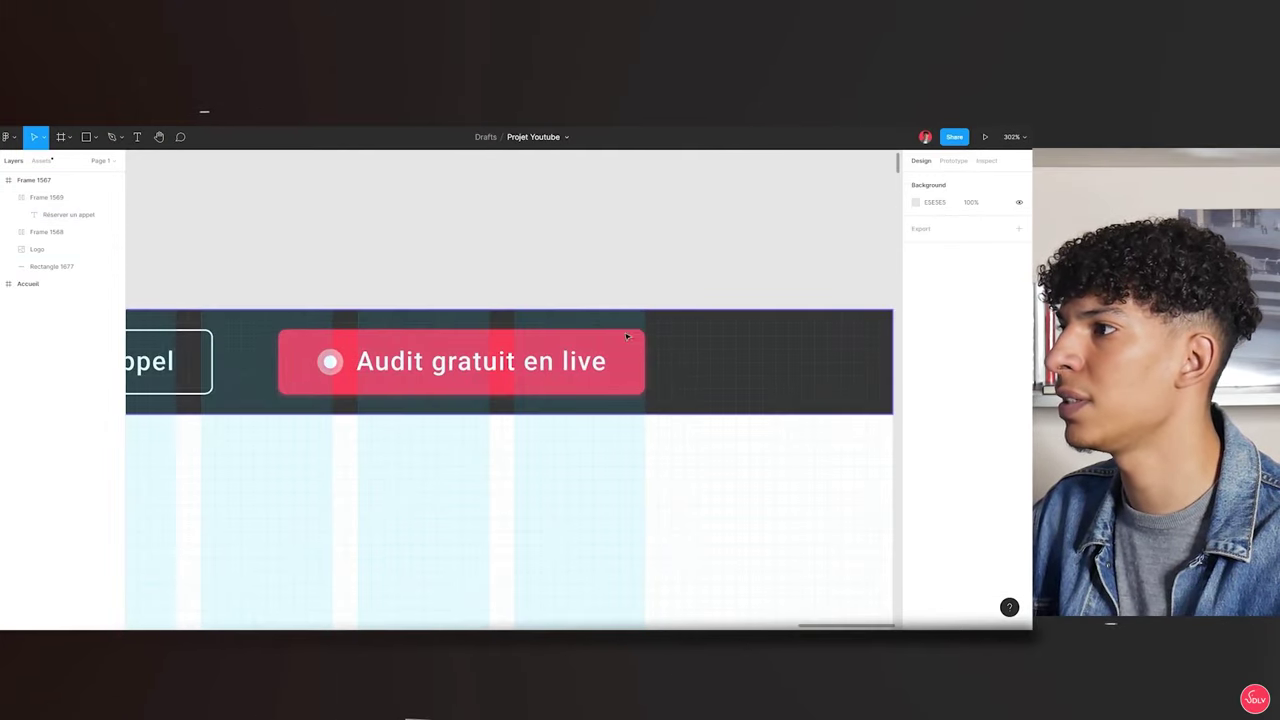
pyautogui.scroll(-5, 639, 340)
pyautogui.scroll(4, 400, 360)
pyautogui.scroll(2, 420, 365)
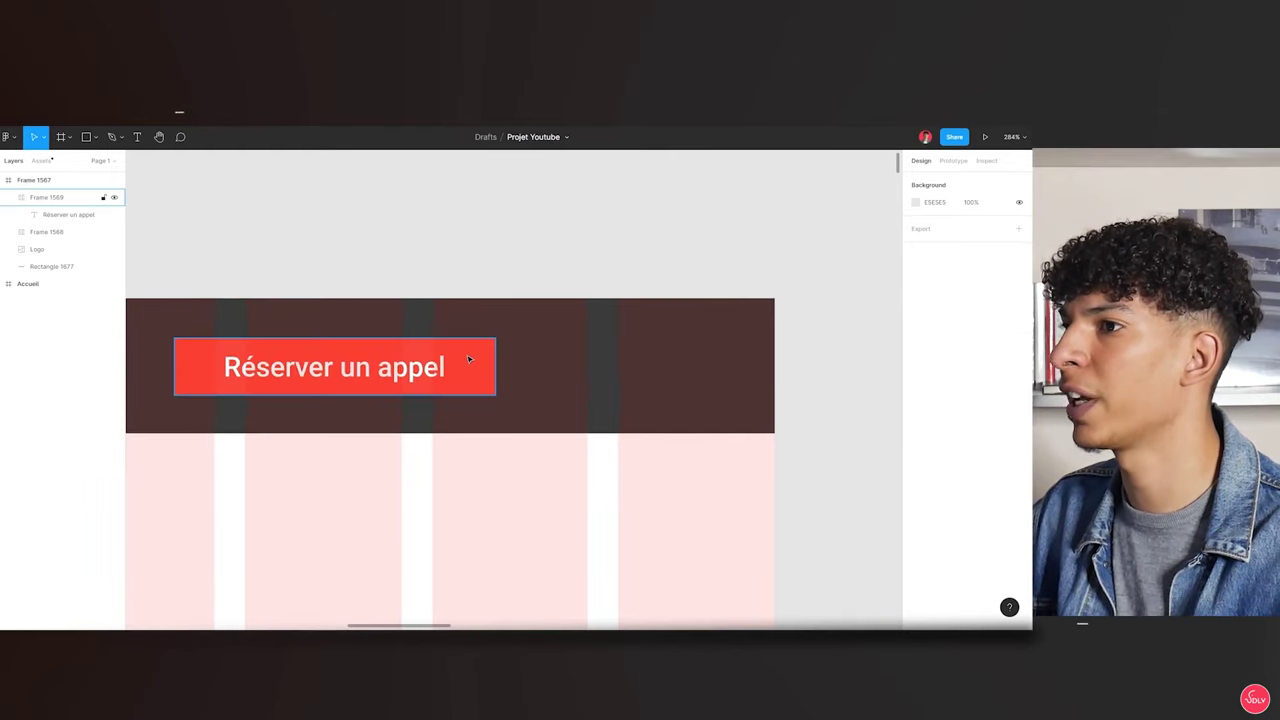
pyautogui.click(470, 375)
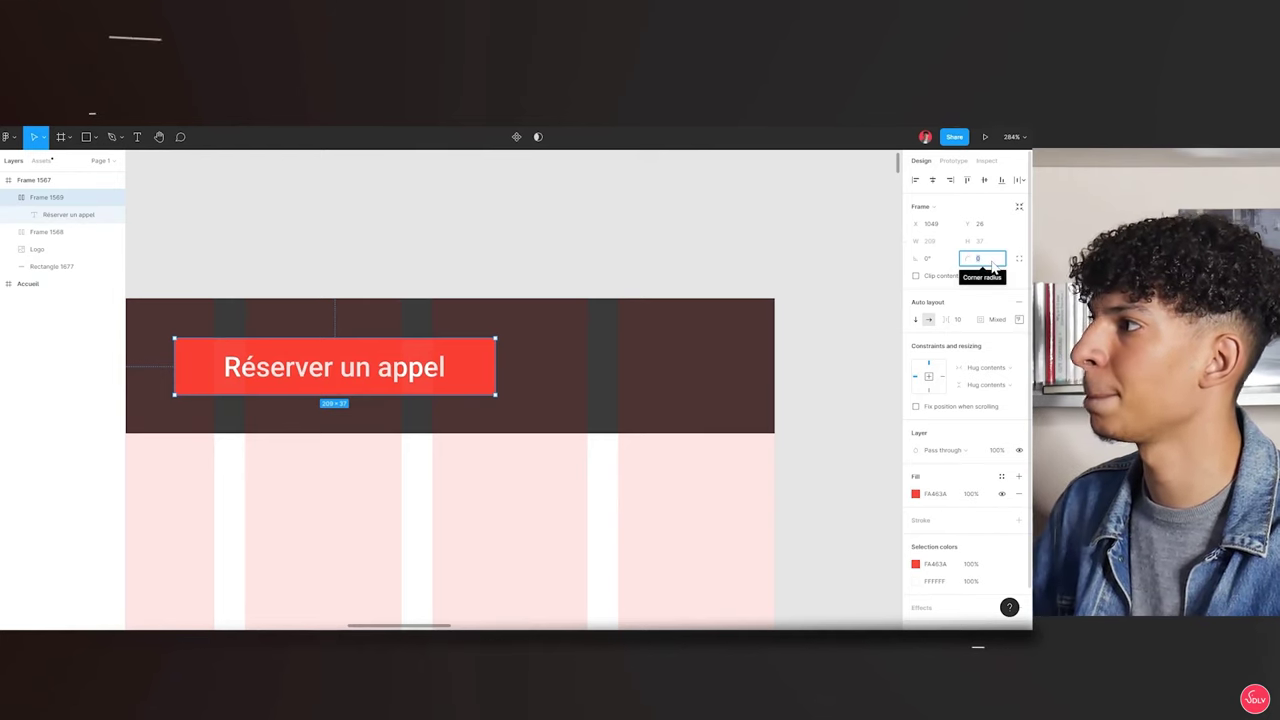
pyautogui.write('8')
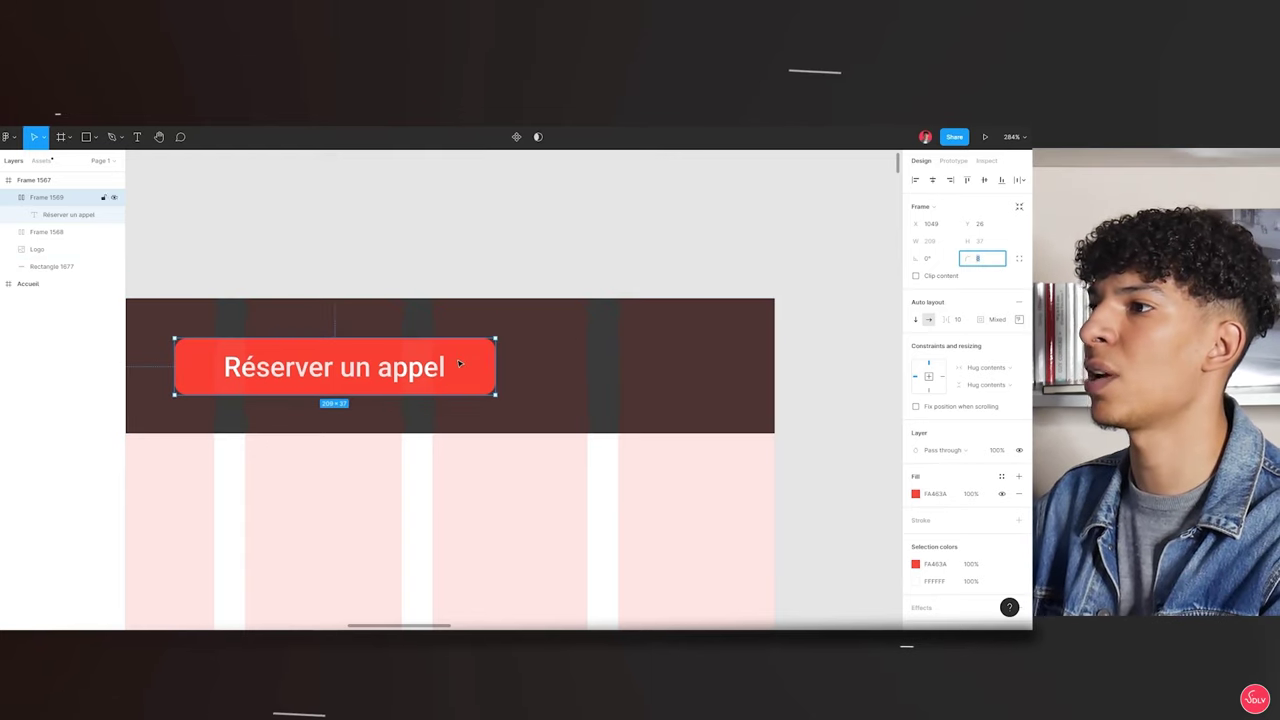
pyautogui.press('Up')
pyautogui.press('Up')
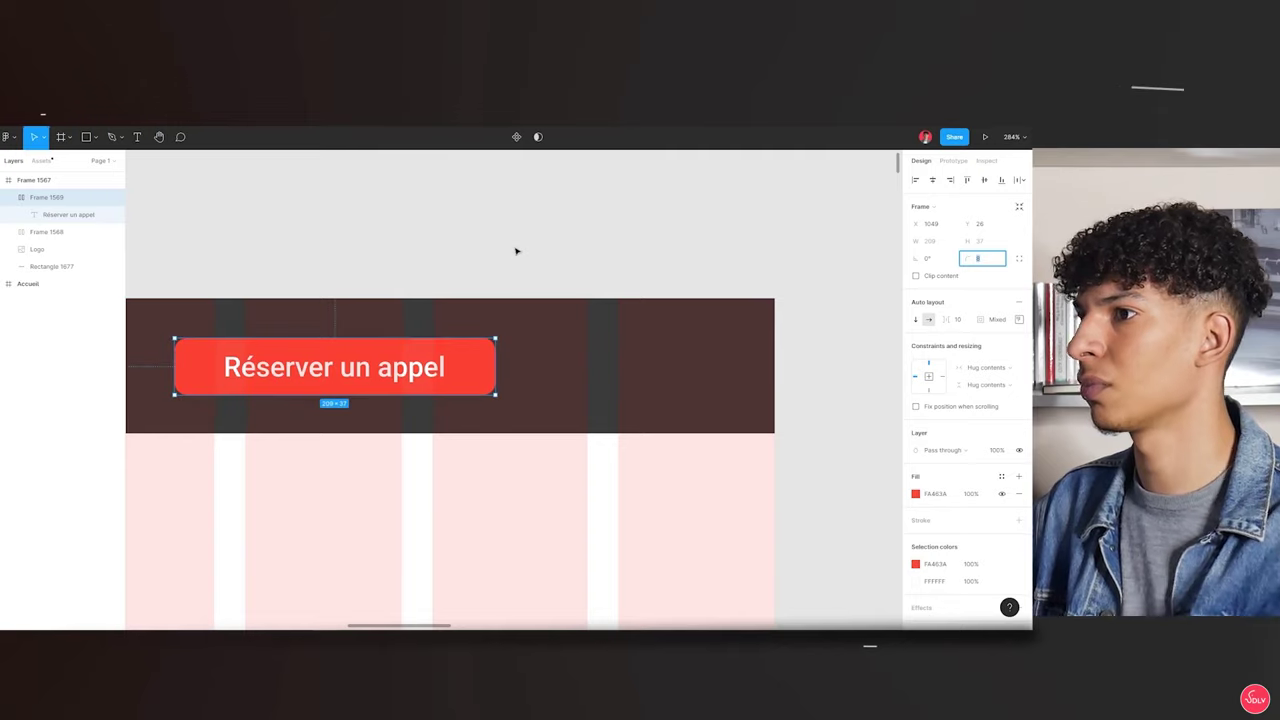
# Show layout grids and move the button toward the header's right end at X 1109
pyautogui.click(514, 248)
pyautogui.click(488, 366)
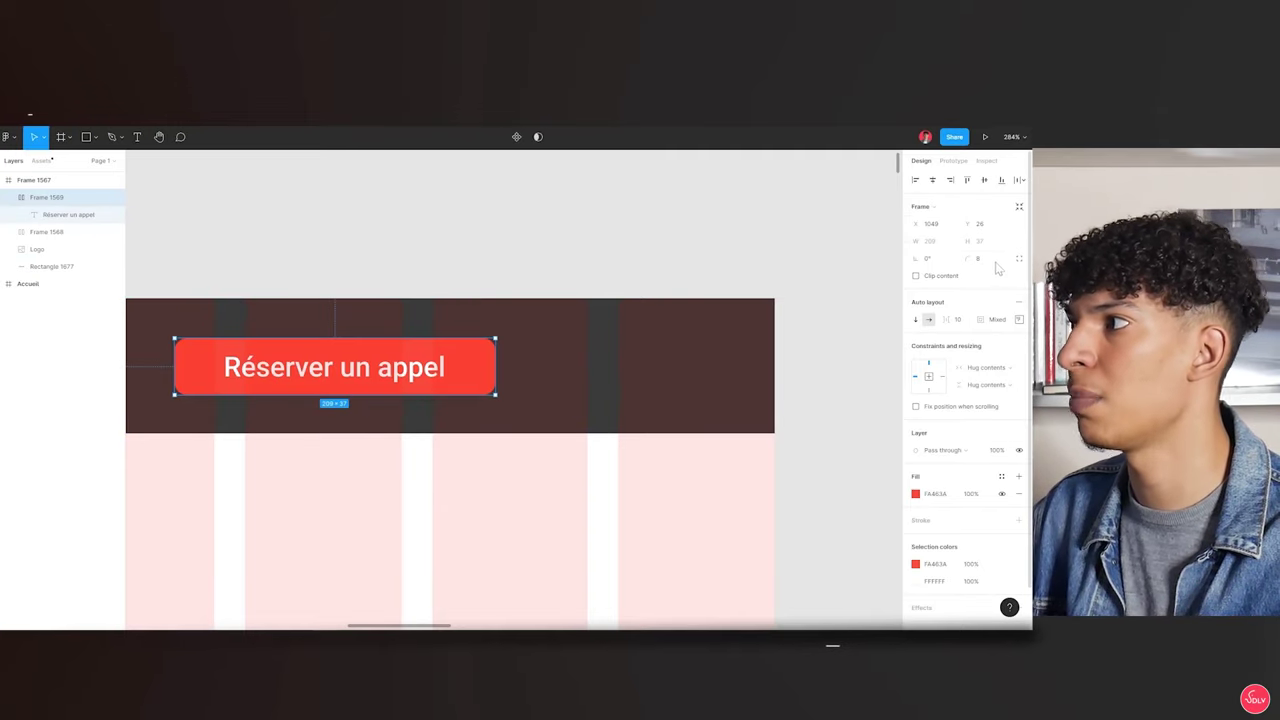
pyautogui.hotkey('ctrl', 'shift', '4')
pyautogui.scroll(-5, 443, 329)
pyautogui.scroll(2, 571, 334)
pyautogui.moveTo(590, 329); pyautogui.dragTo(593, 330)
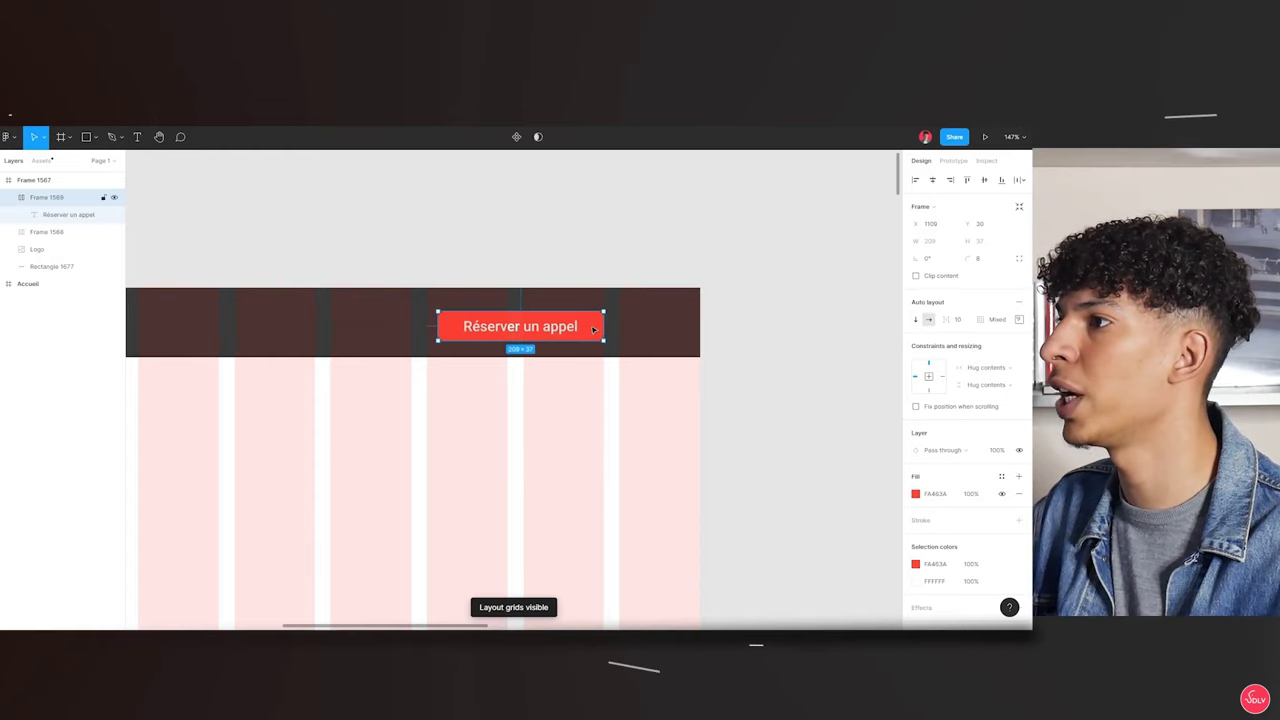
pyautogui.scroll(3, 598, 299)
pyautogui.scroll(-4, 693, 326)
pyautogui.scroll(-5, 693, 326)
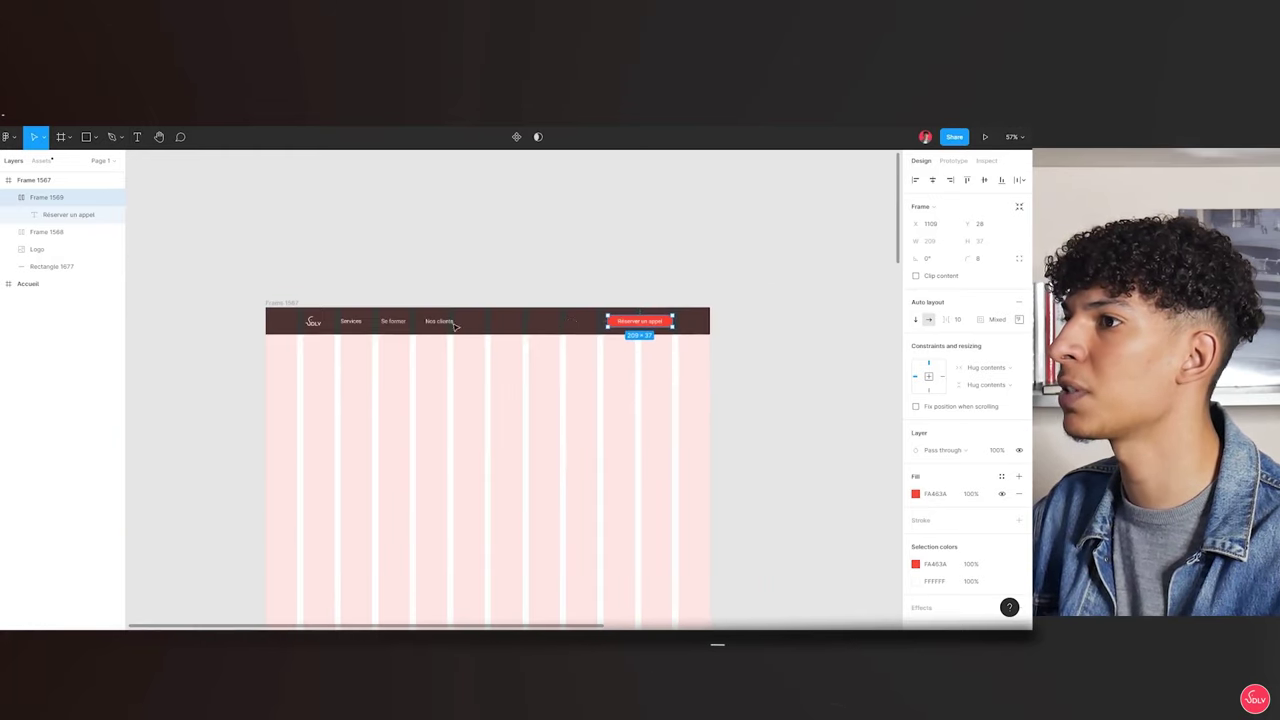
pyautogui.scroll(2, 287, 326)
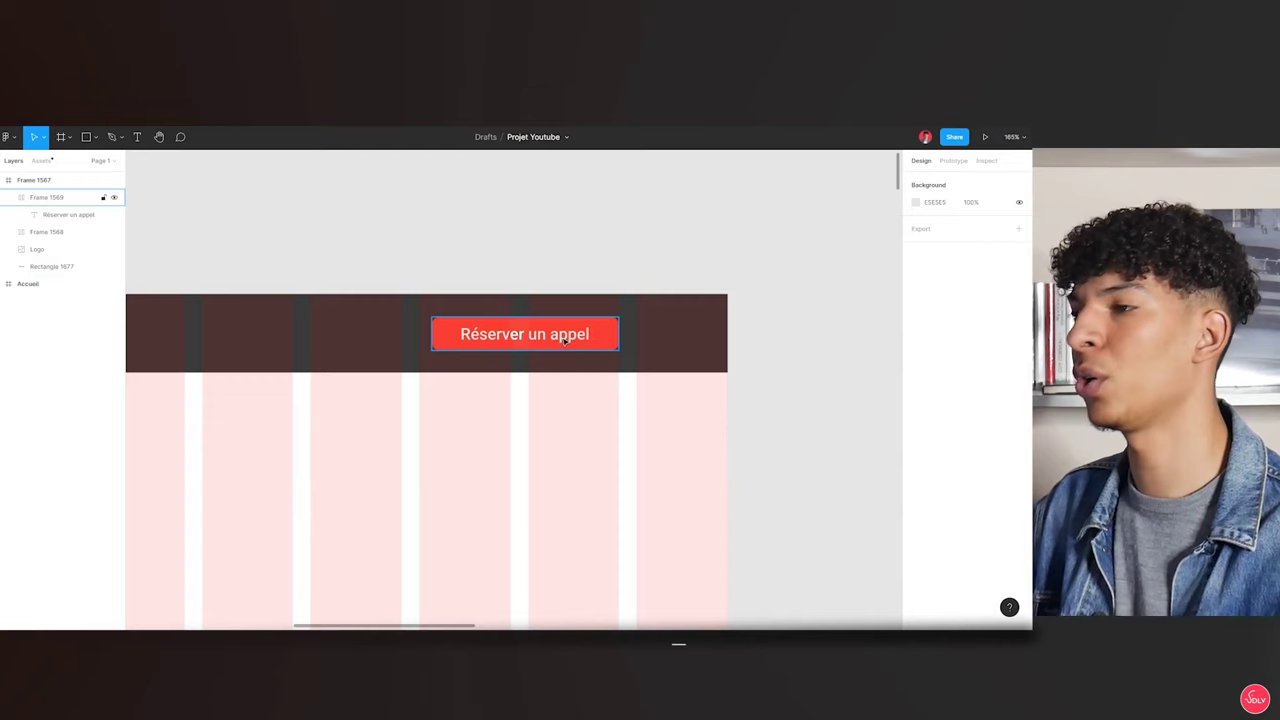
# Add a drop shadow to the red button and hide the layout grids
pyautogui.click(601, 331)
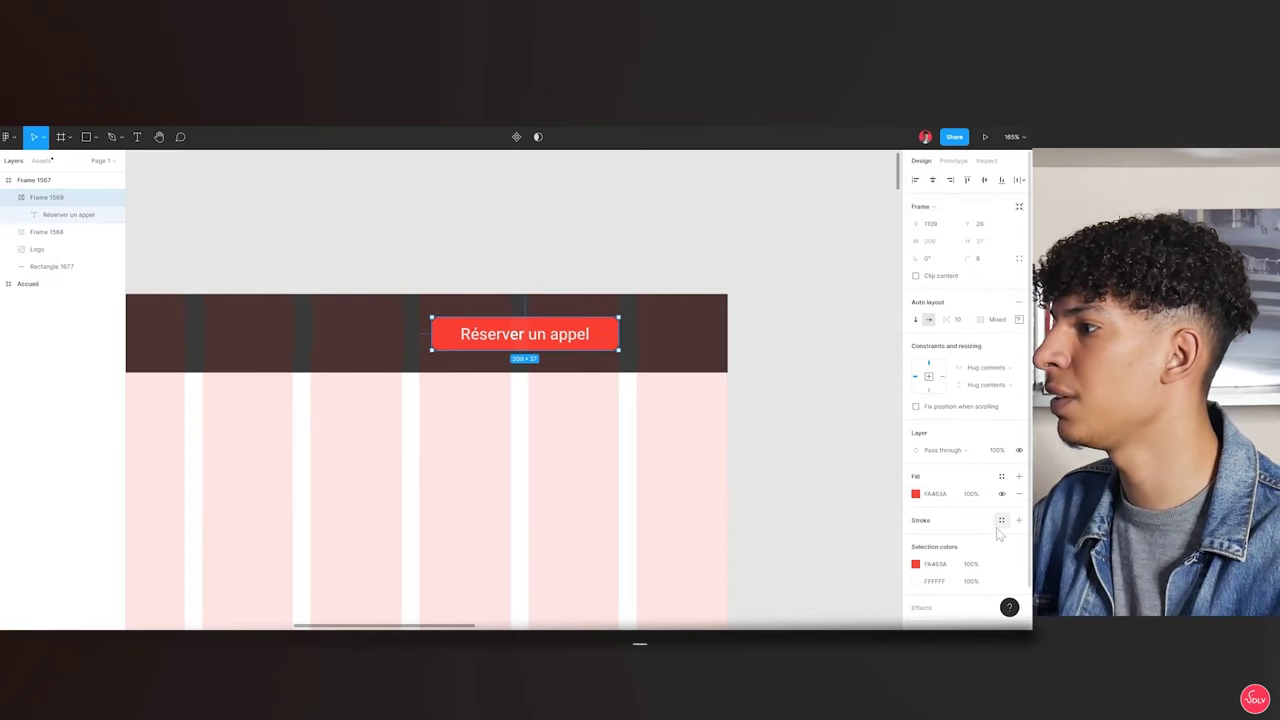
pyautogui.scroll(-1, 998, 535)
pyautogui.click(1019, 563)
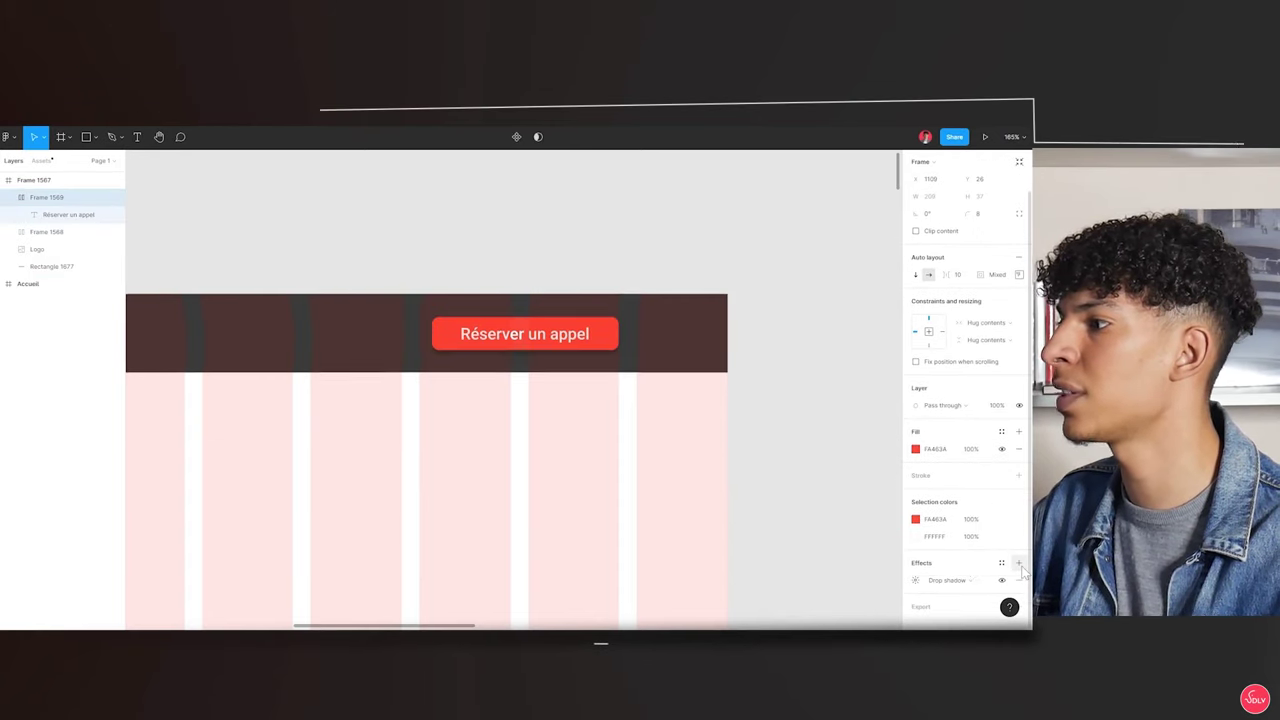
pyautogui.click(826, 420)
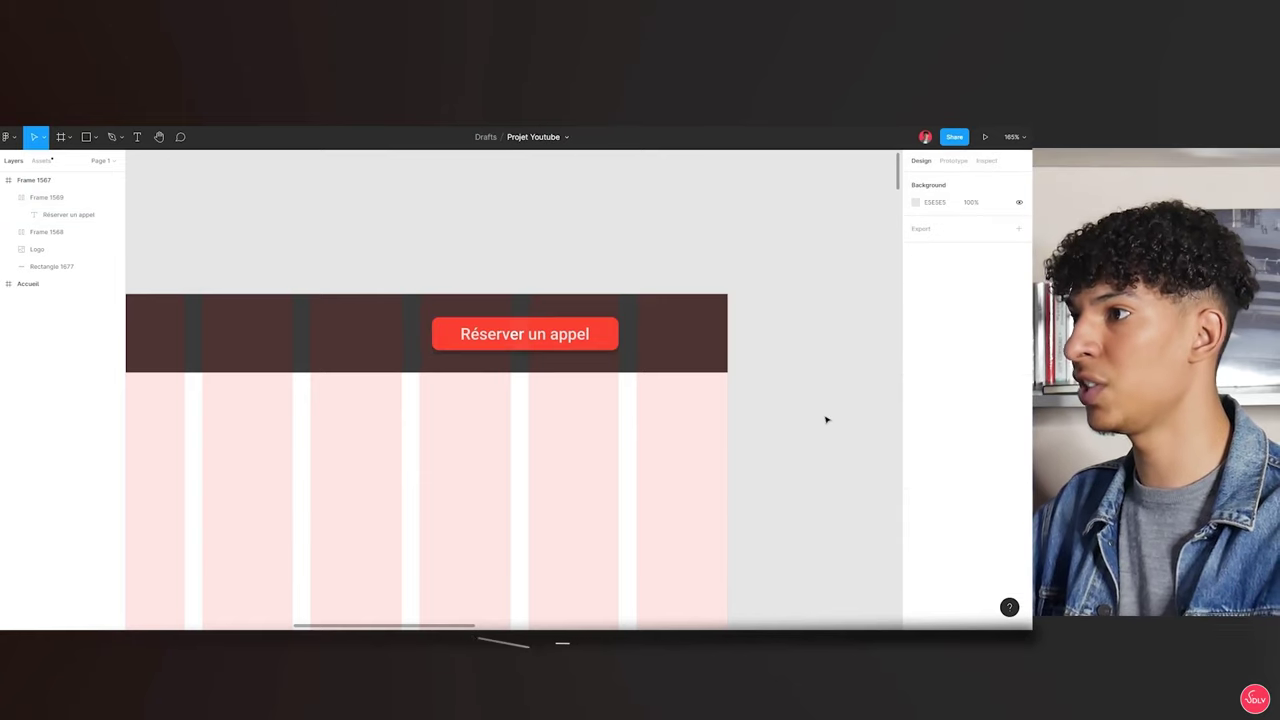
pyautogui.hotkey('ctrl', 'g')
pyautogui.click(606, 335)
pyautogui.click(657, 383)
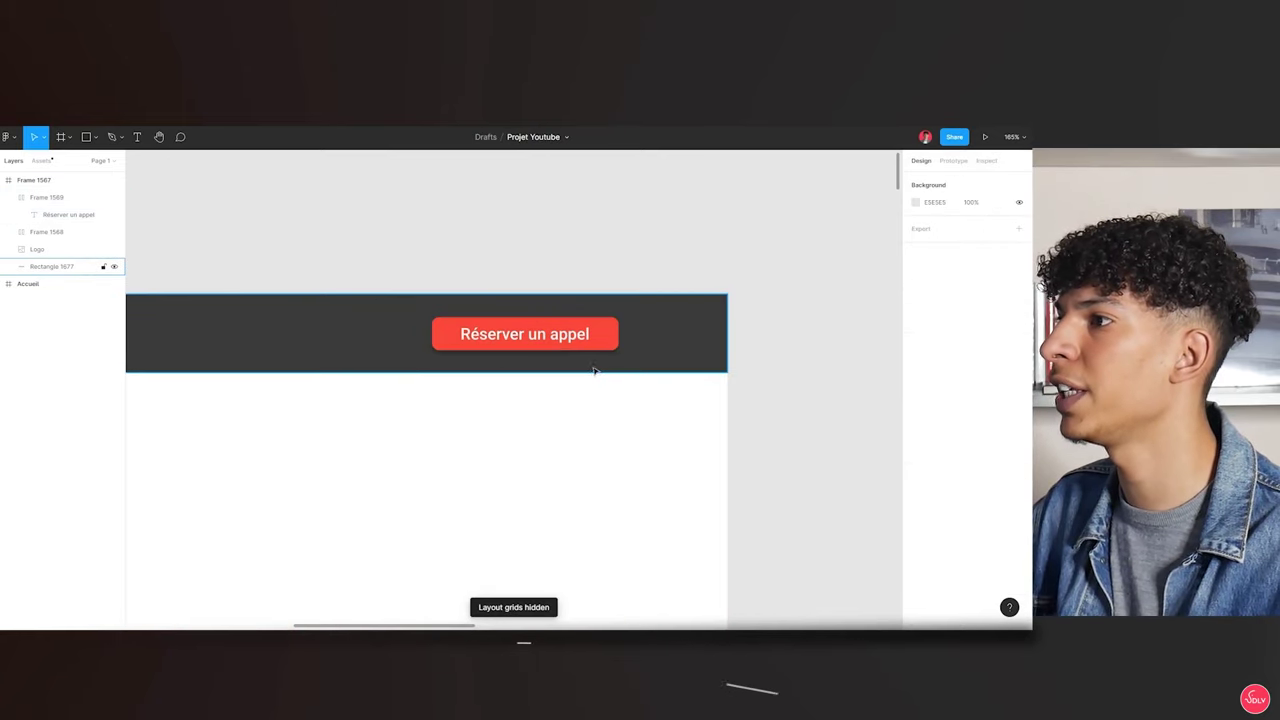
pyautogui.click(490, 340)
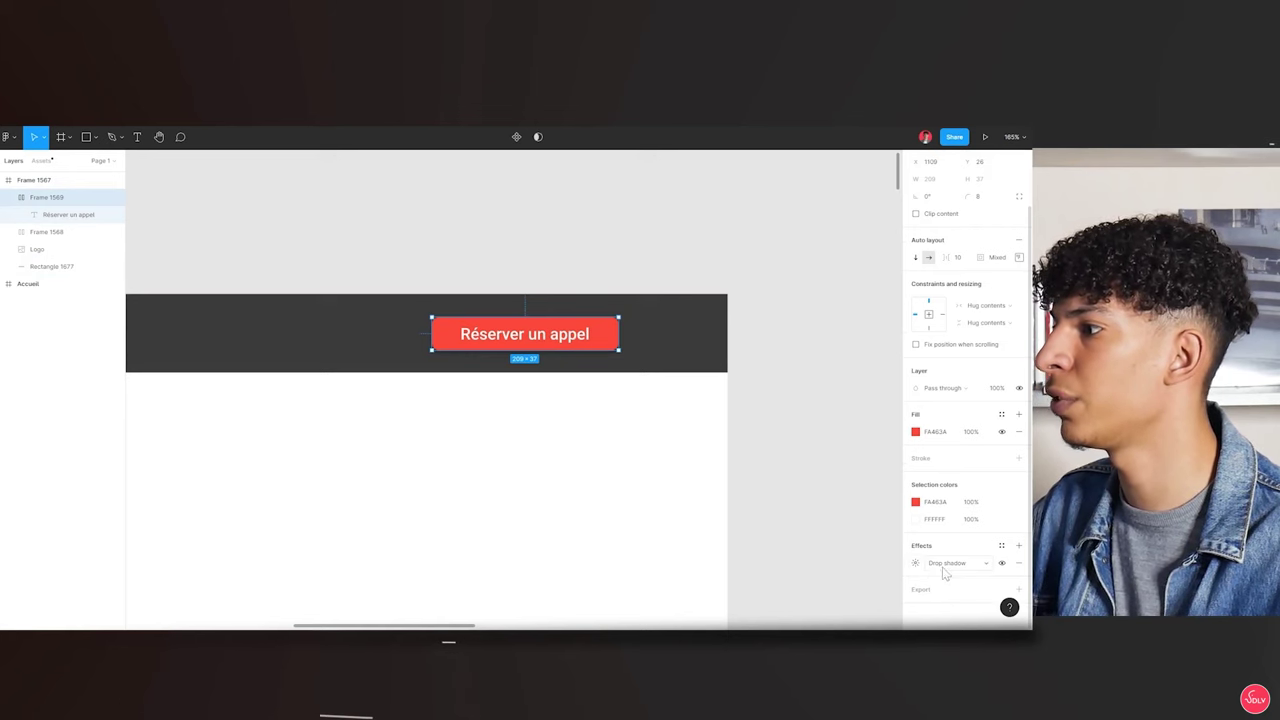
# Set the drop shadow blur to 8 and its vertical offset to 4
pyautogui.click(915, 564)
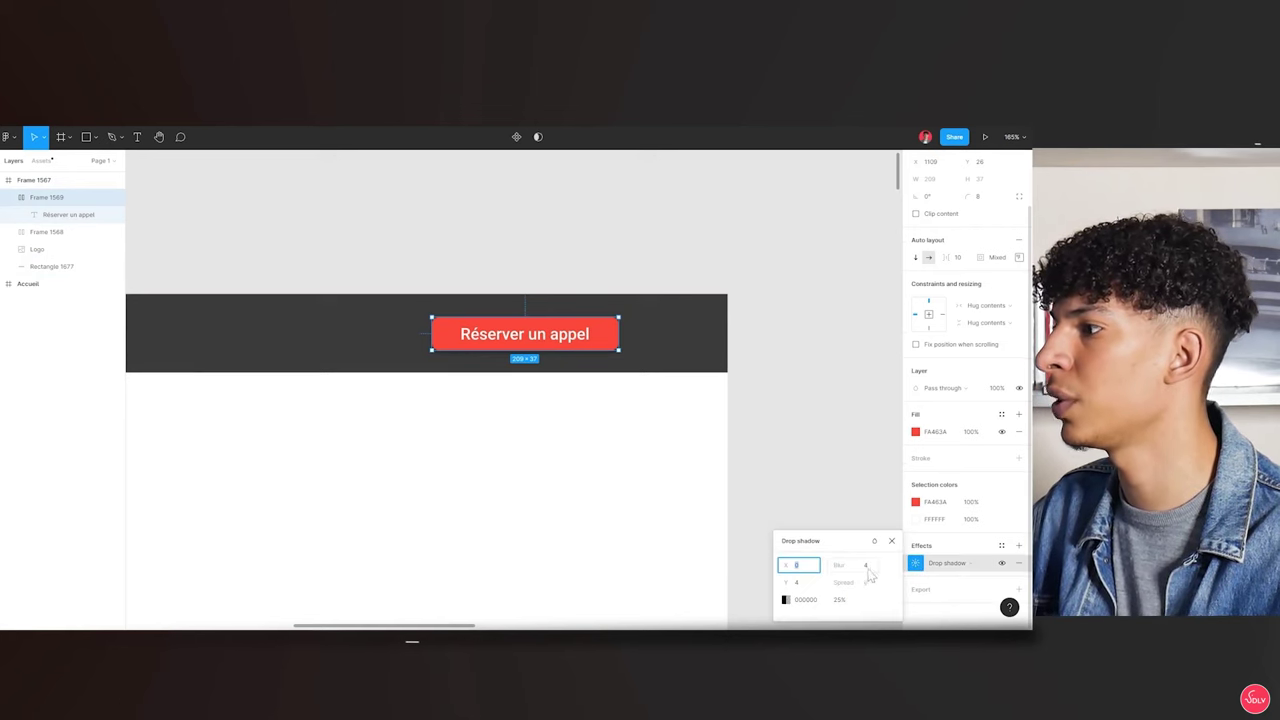
pyautogui.click(870, 568)
pyautogui.write('8')
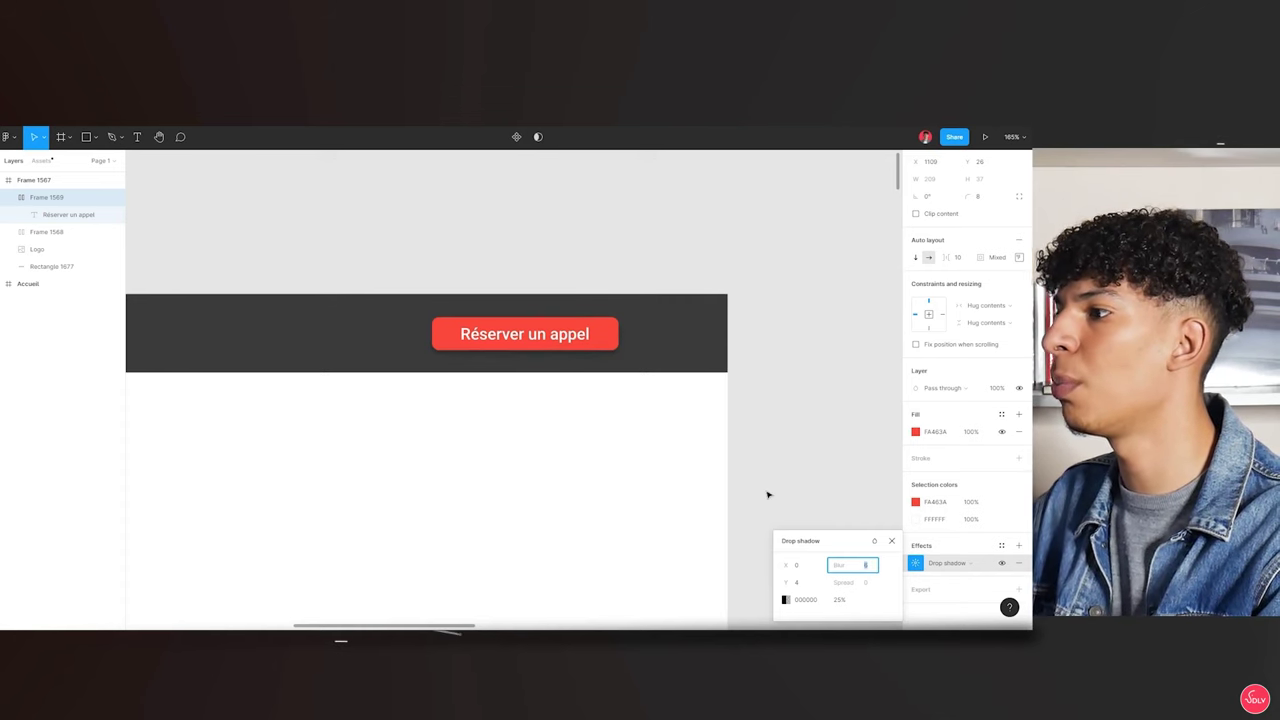
pyautogui.click(808, 586)
pyautogui.write('4')
pyautogui.click(803, 566)
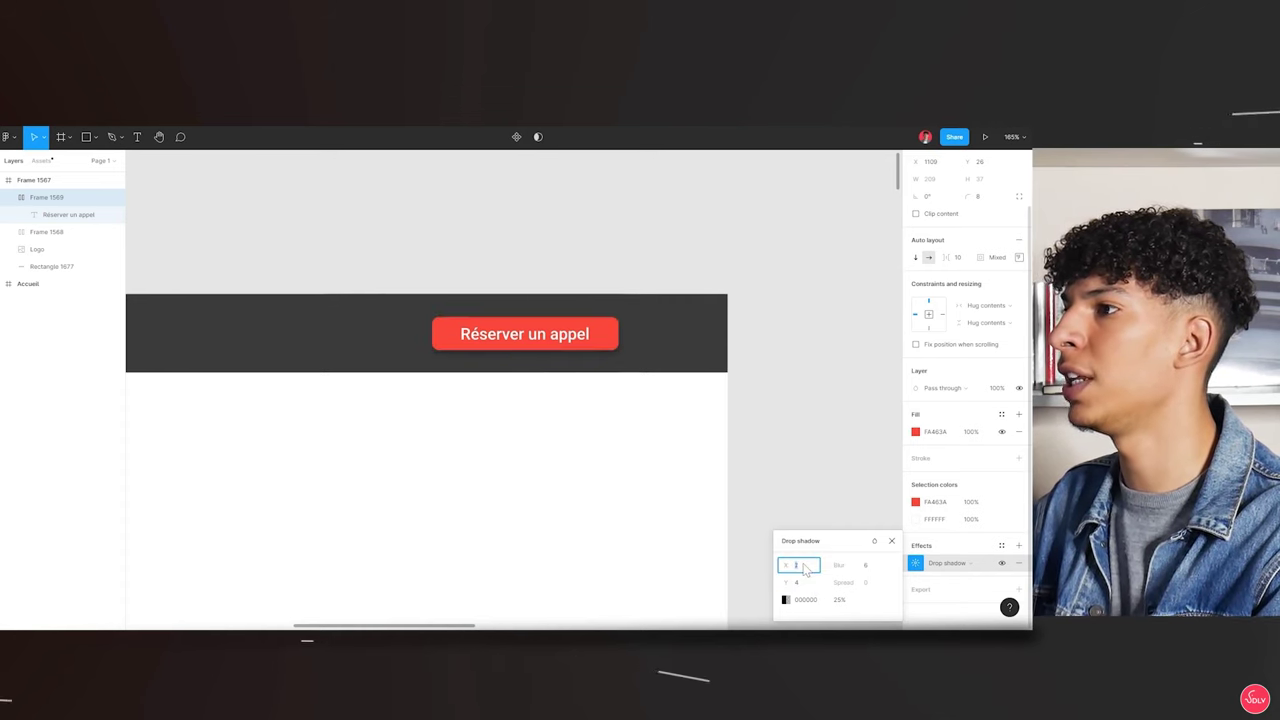
pyautogui.write('16')
pyautogui.press('Return')
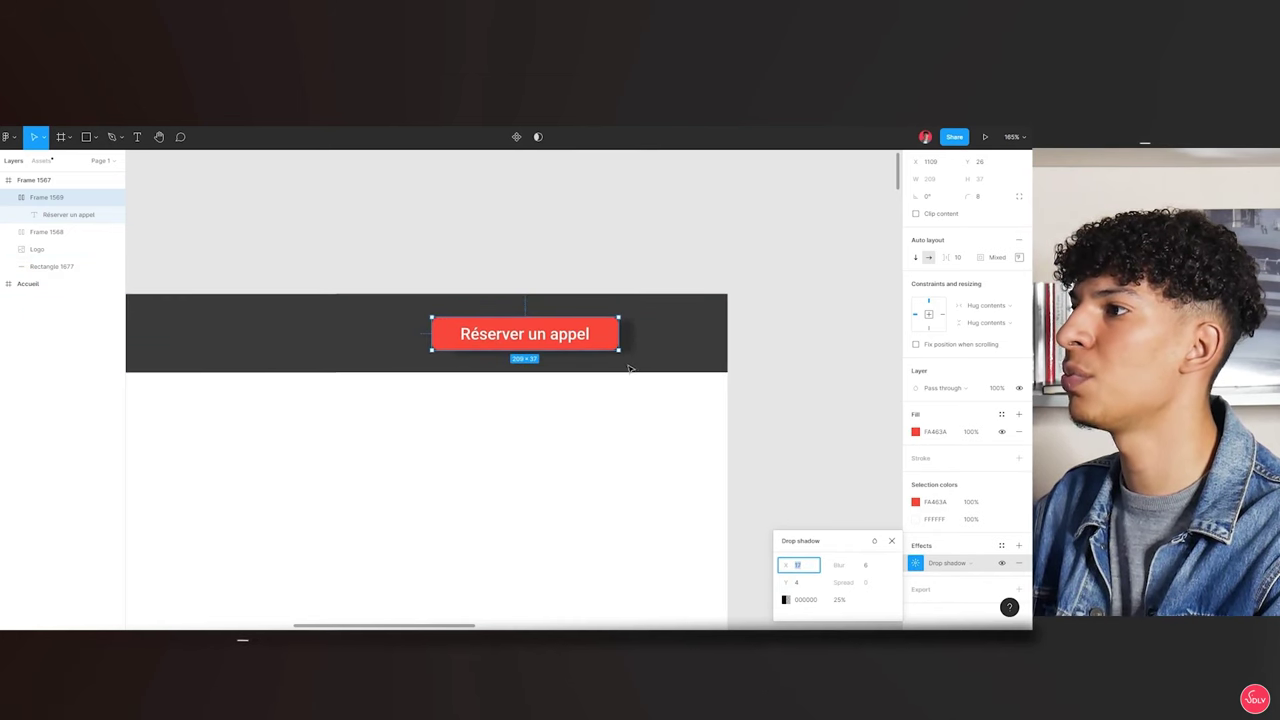
pyautogui.write('0')
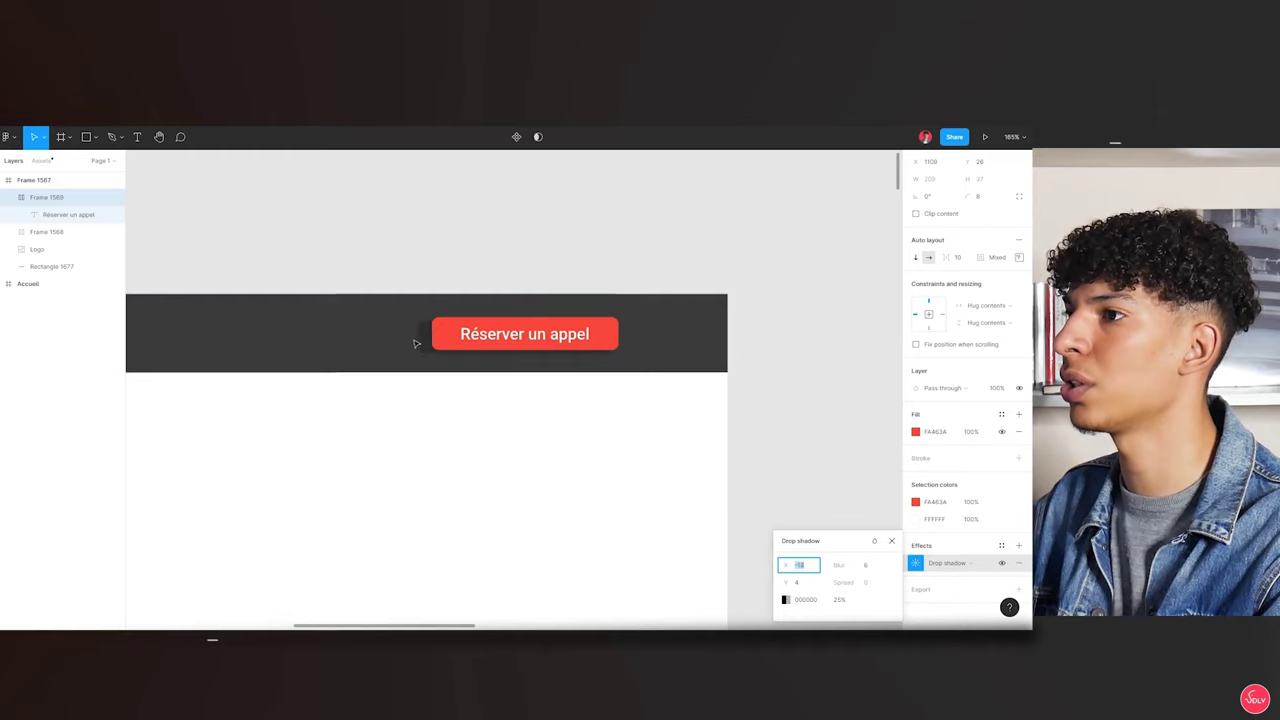
pyautogui.write('-20')
pyautogui.press('Return')
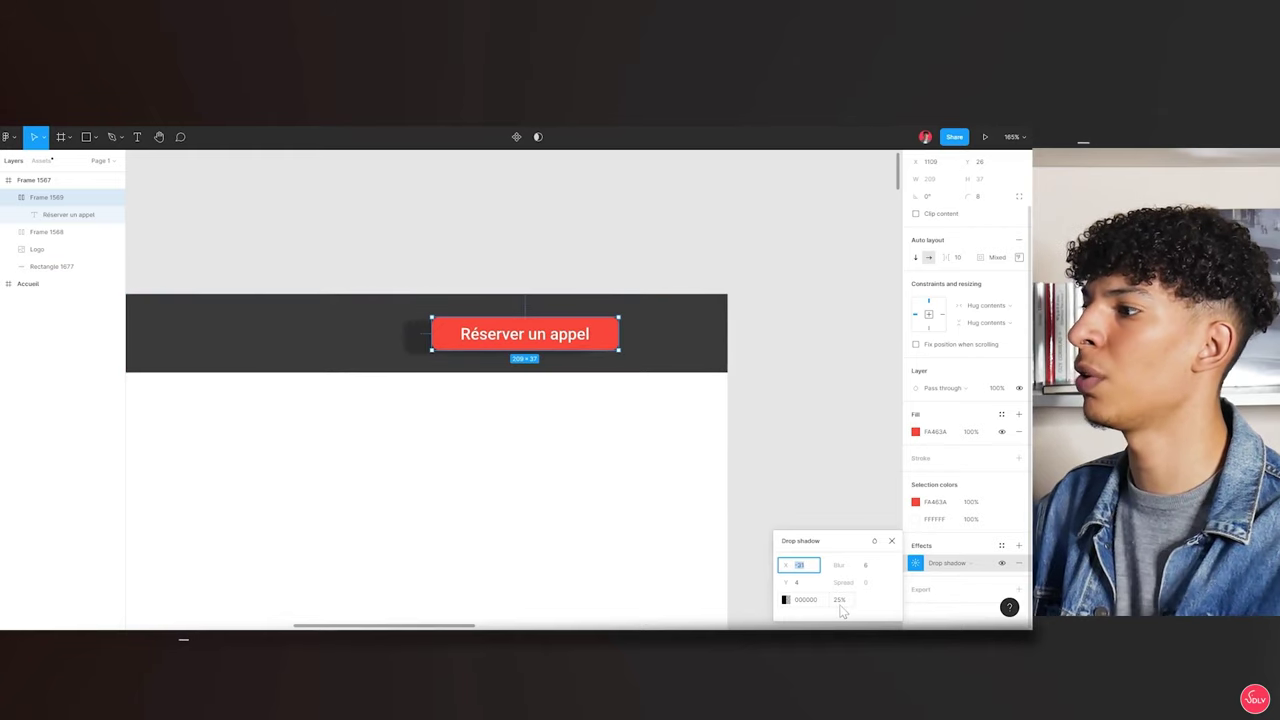
# Set the shadow opacity to 75% and its horizontal offset to 0
pyautogui.click(840, 599)
pyautogui.write('55')
pyautogui.press('Return')
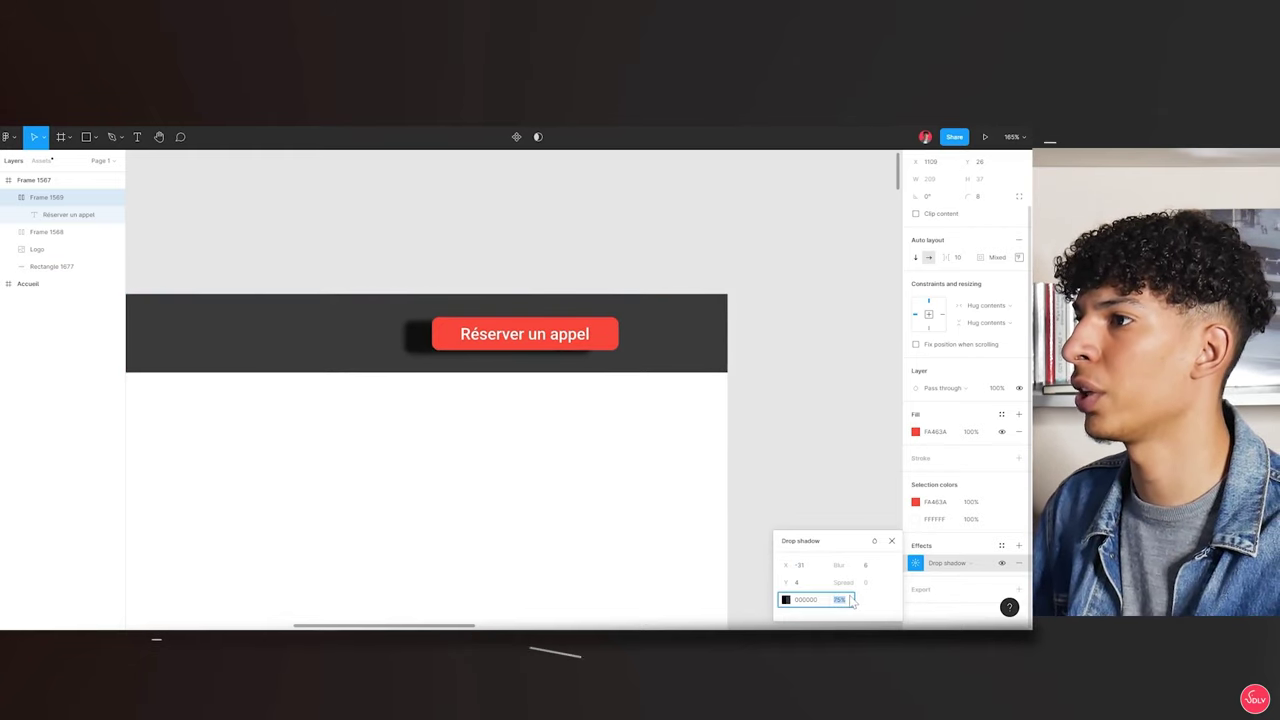
pyautogui.write('75')
pyautogui.click(798, 565)
pyautogui.write('0')
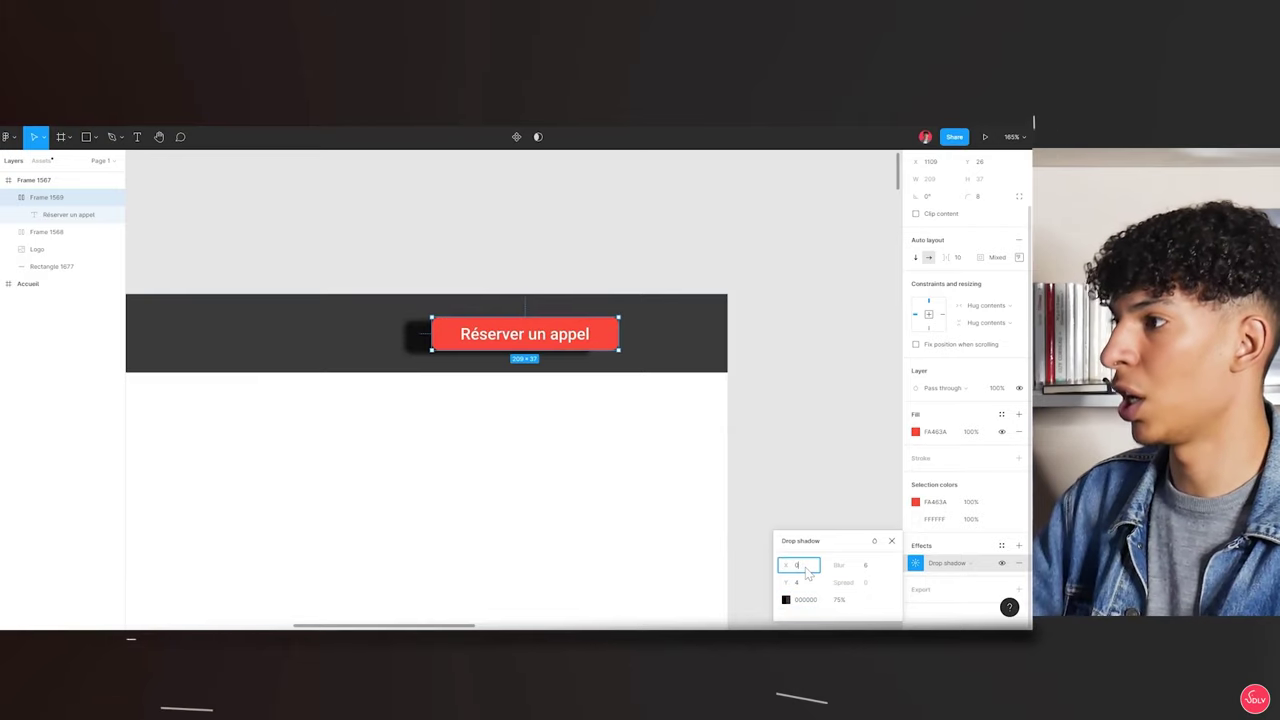
pyautogui.press('Return')
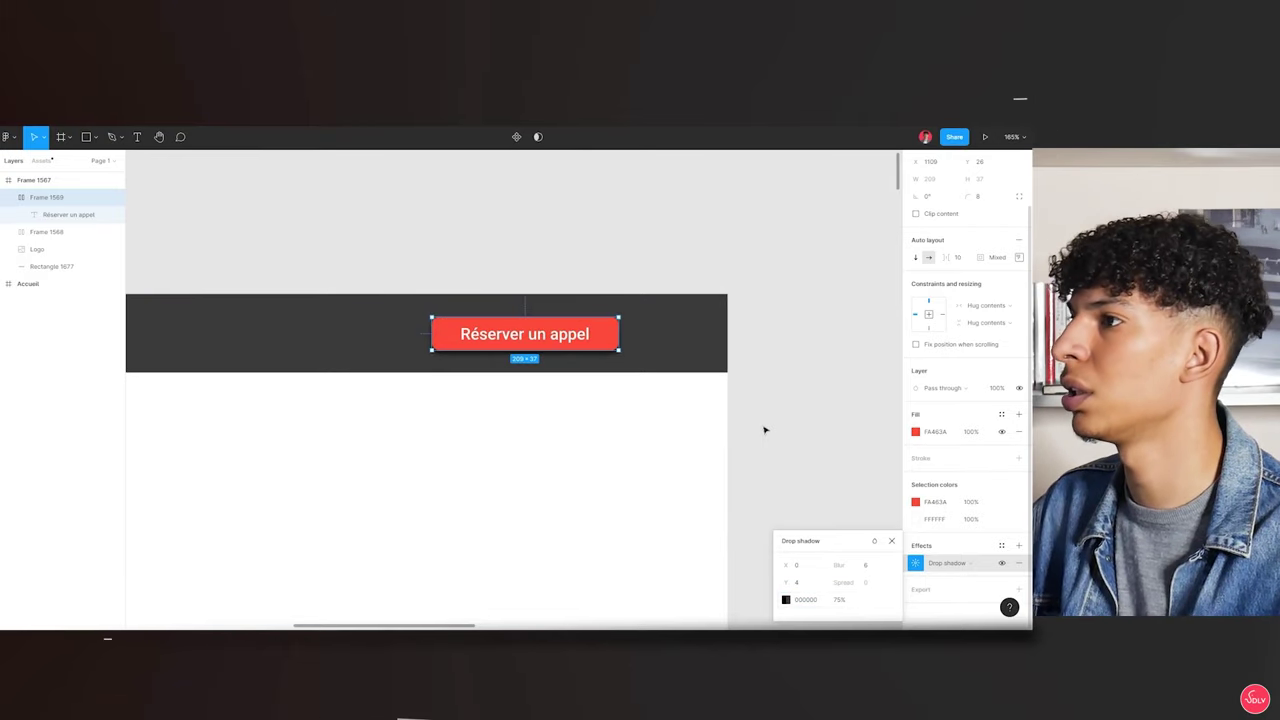
pyautogui.click(797, 383)
# Compare the original page's Services dropdown arrow with the new header nav
pyautogui.scroll(-5, 557, 349)
pyautogui.scroll(-1, 447, 295)
pyautogui.scroll(3, 447, 295)
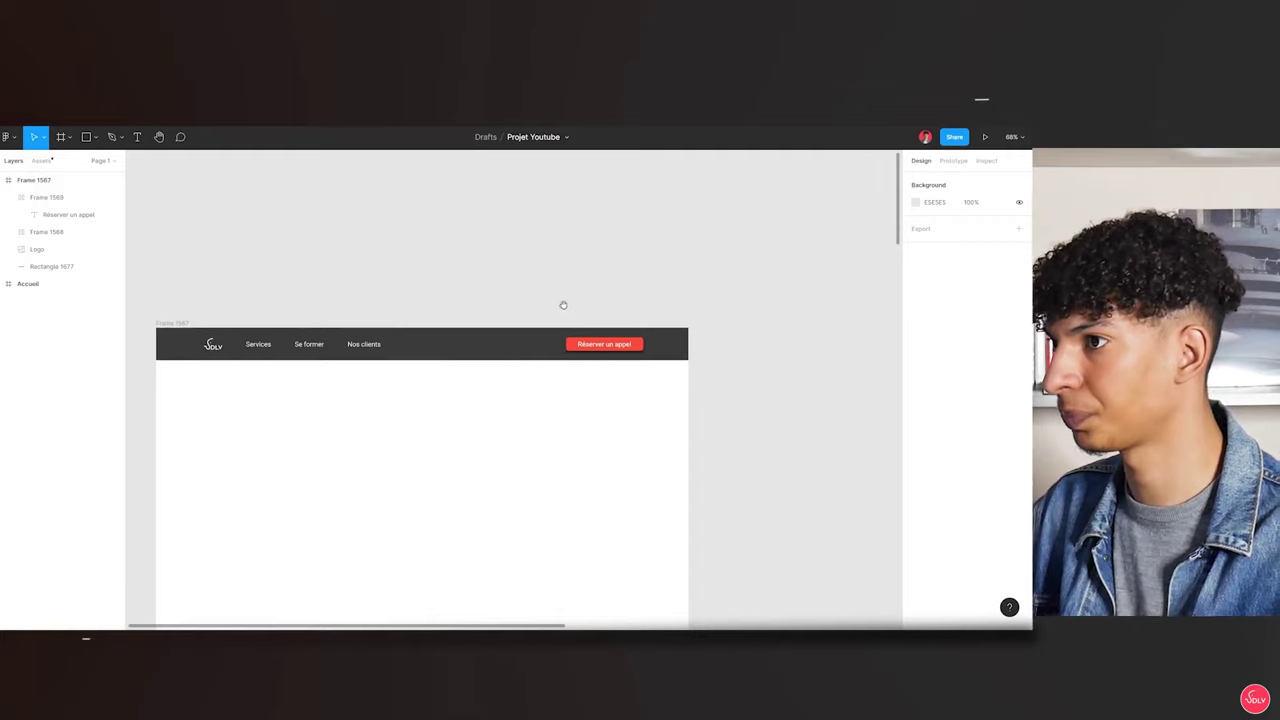
pyautogui.scroll(-2, 500, 330)
pyautogui.scroll(-5, 546, 357)
pyautogui.scroll(5, 472, 331)
pyautogui.scroll(2, 472, 331)
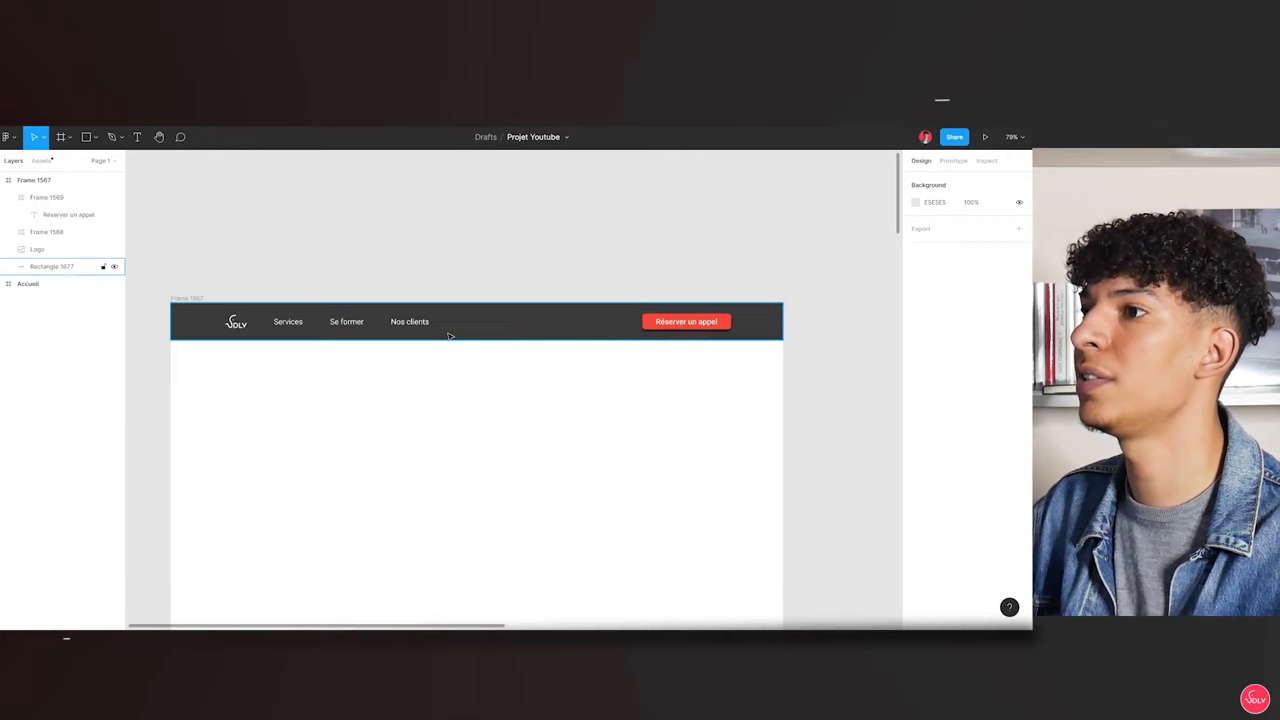
pyautogui.click(443, 329)
pyautogui.keyDown('ctrl'); pyautogui.click(323, 309); pyautogui.keyUp('ctrl')
pyautogui.scroll(3, 515, 328)
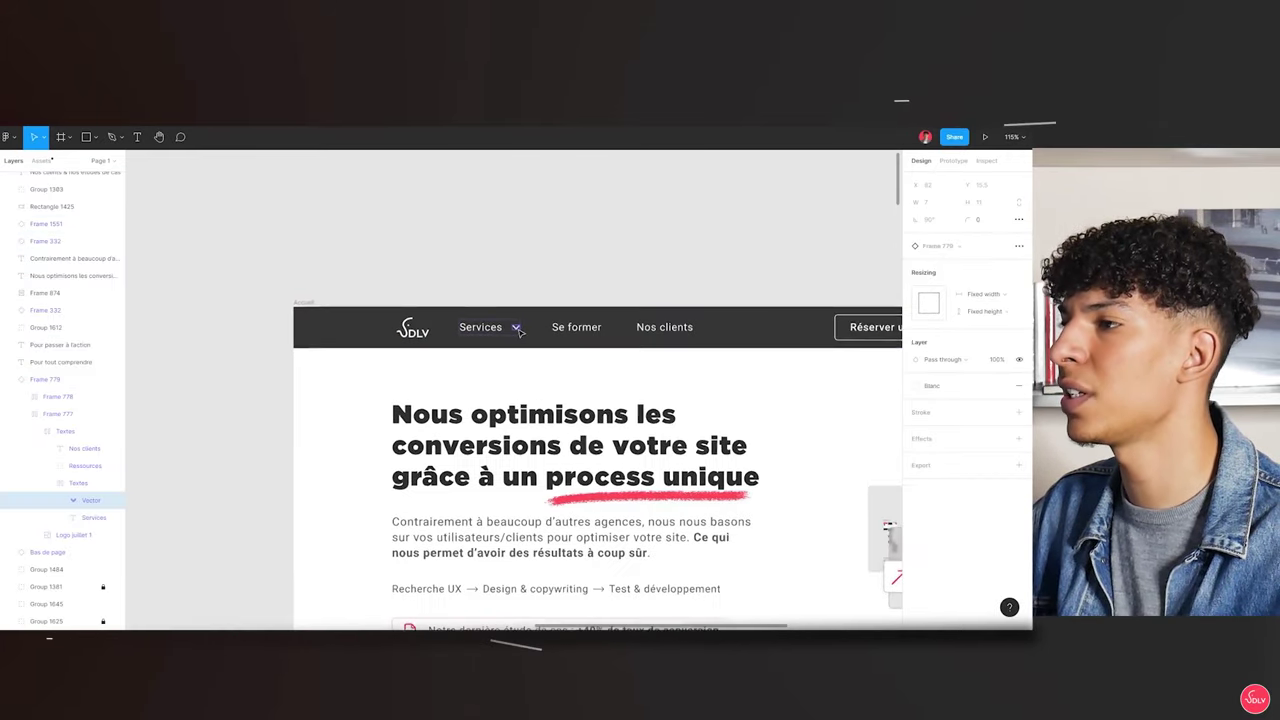
pyautogui.scroll(5, 517, 328)
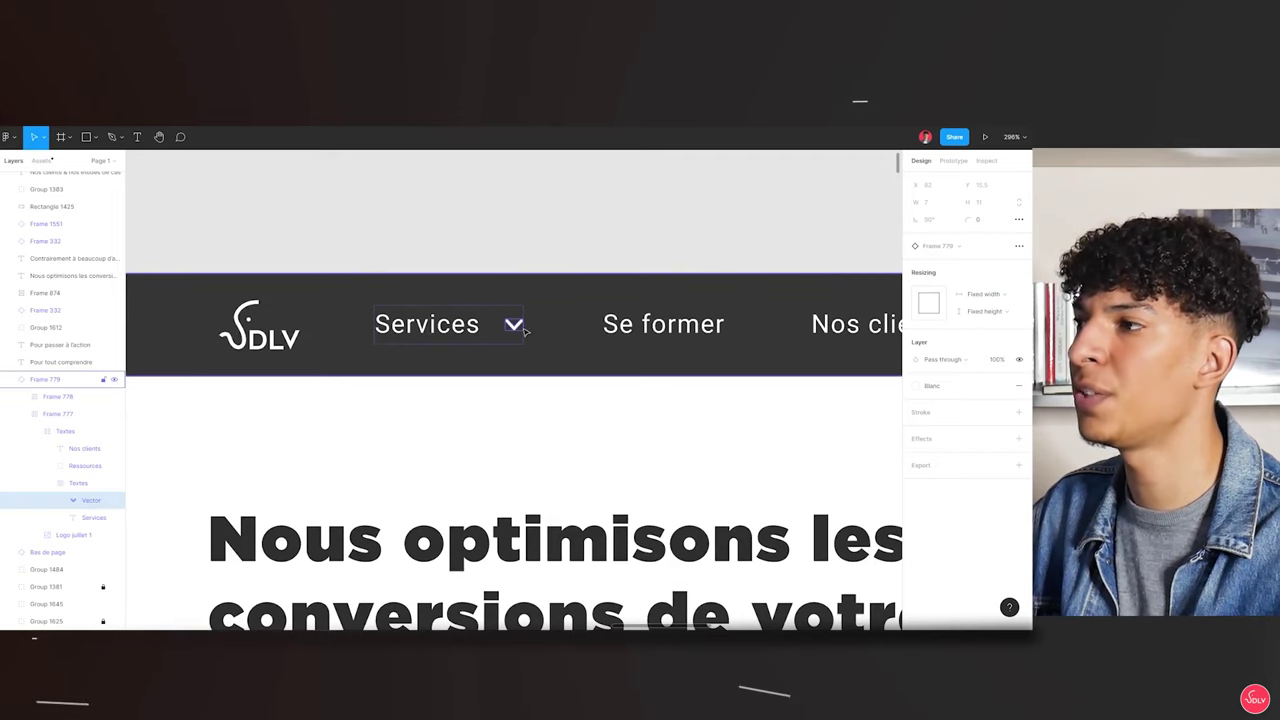
pyautogui.scroll(-3, 523, 330)
pyautogui.scroll(-4, 523, 330)
pyautogui.scroll(-3, 523, 330)
# Select the Services label and its chevron arrow together in the new nav
pyautogui.click(63, 266)
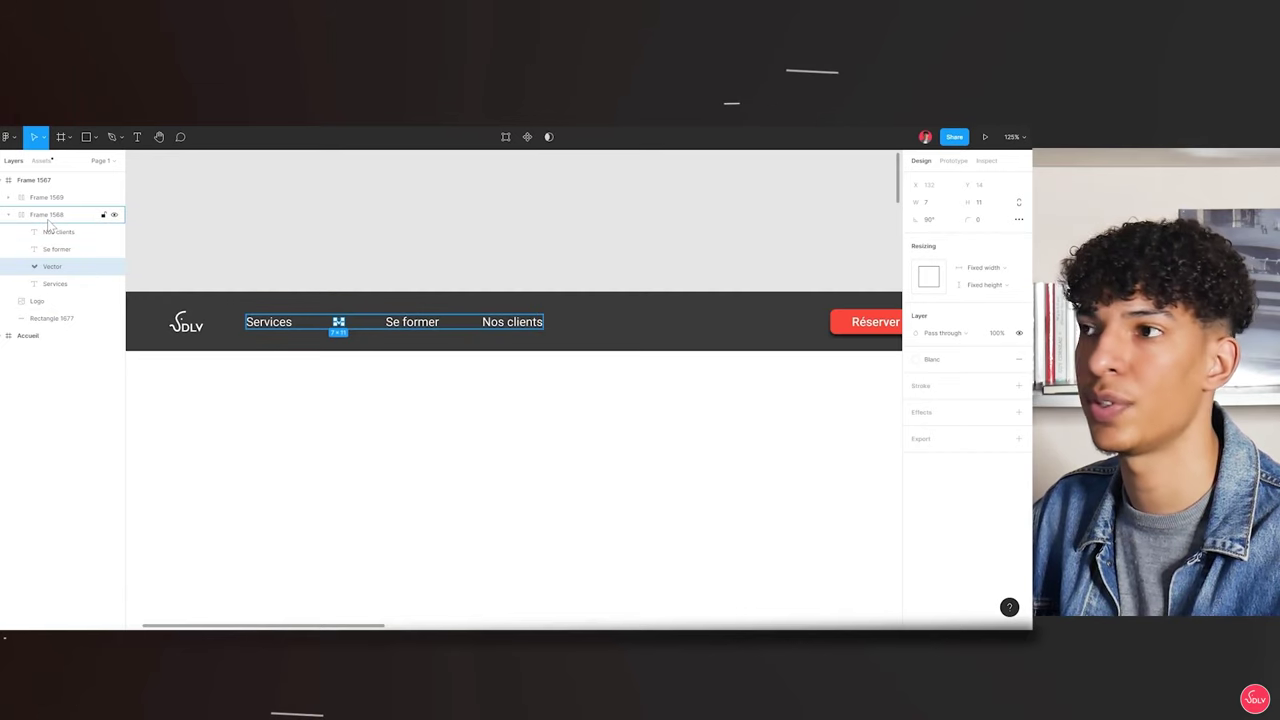
pyautogui.click(55, 283)
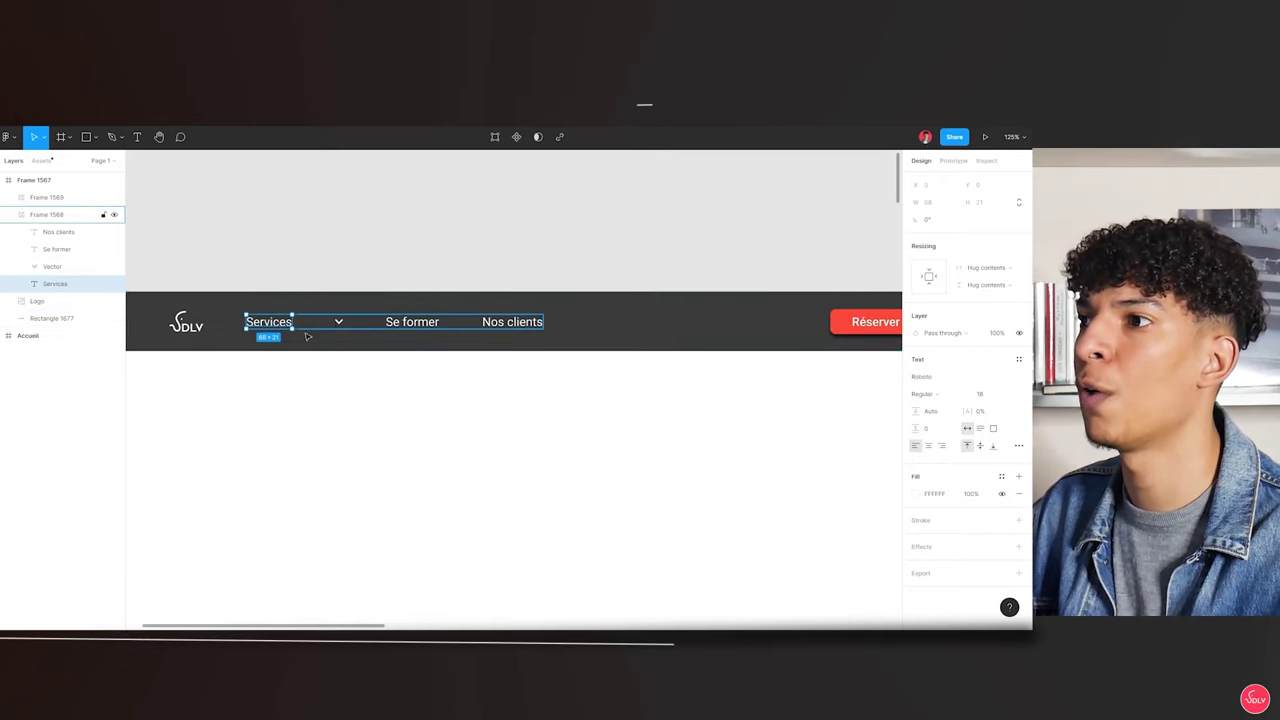
pyautogui.scroll(5, 260, 315)
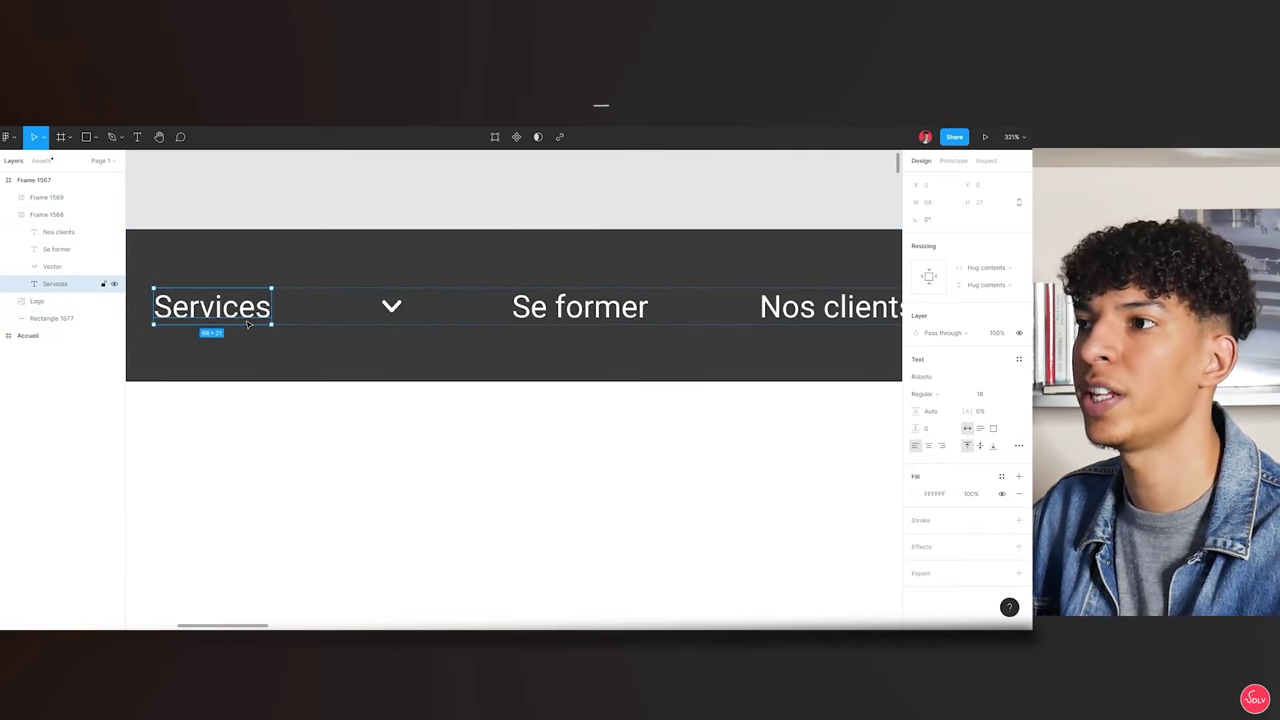
pyautogui.click(55, 266)
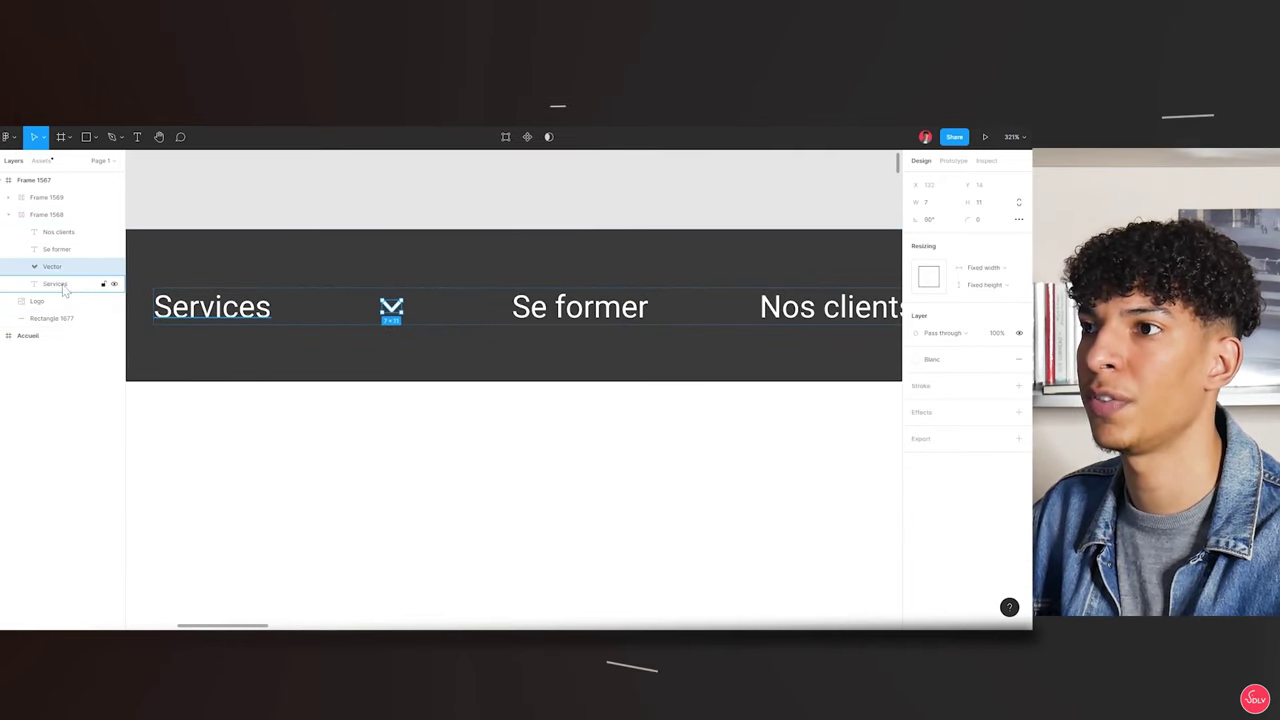
pyautogui.keyDown('shift'); pyautogui.click(62, 286); pyautogui.keyUp('shift')
# Wrap Services and its chevron in an auto-layout frame with 16 item spacing
pyautogui.rightClick(68, 282)
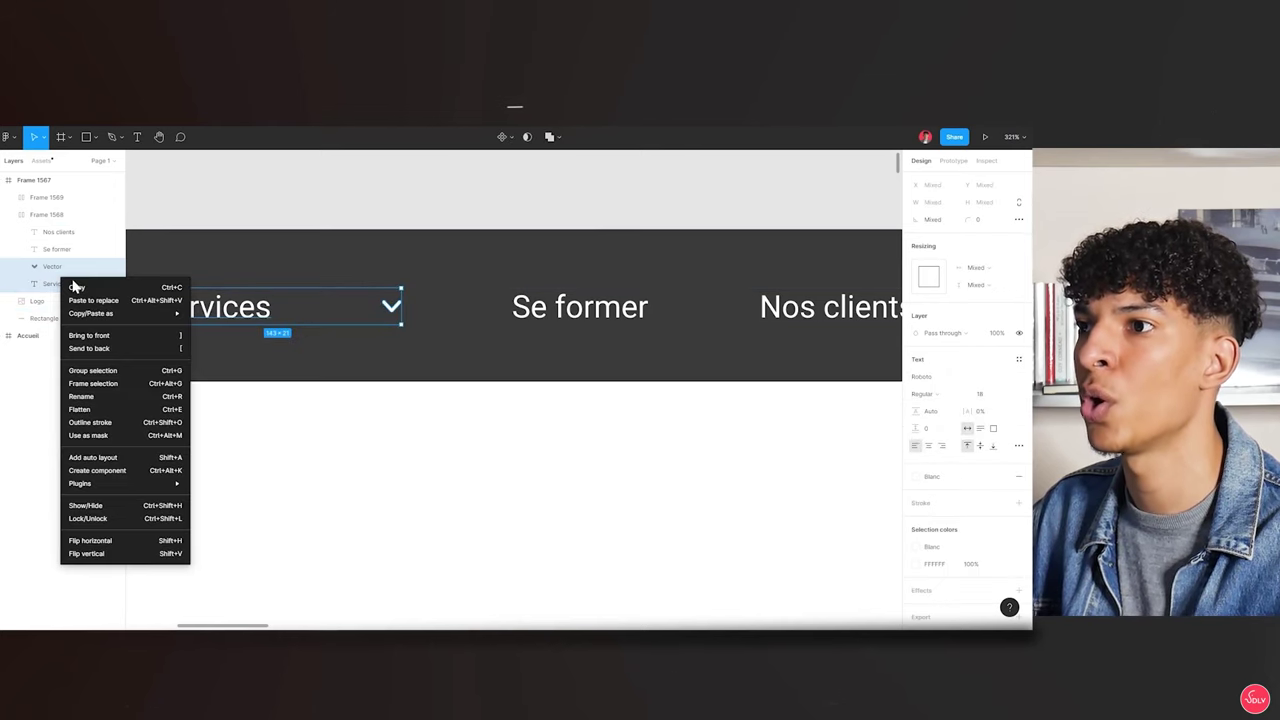
pyautogui.click(122, 458)
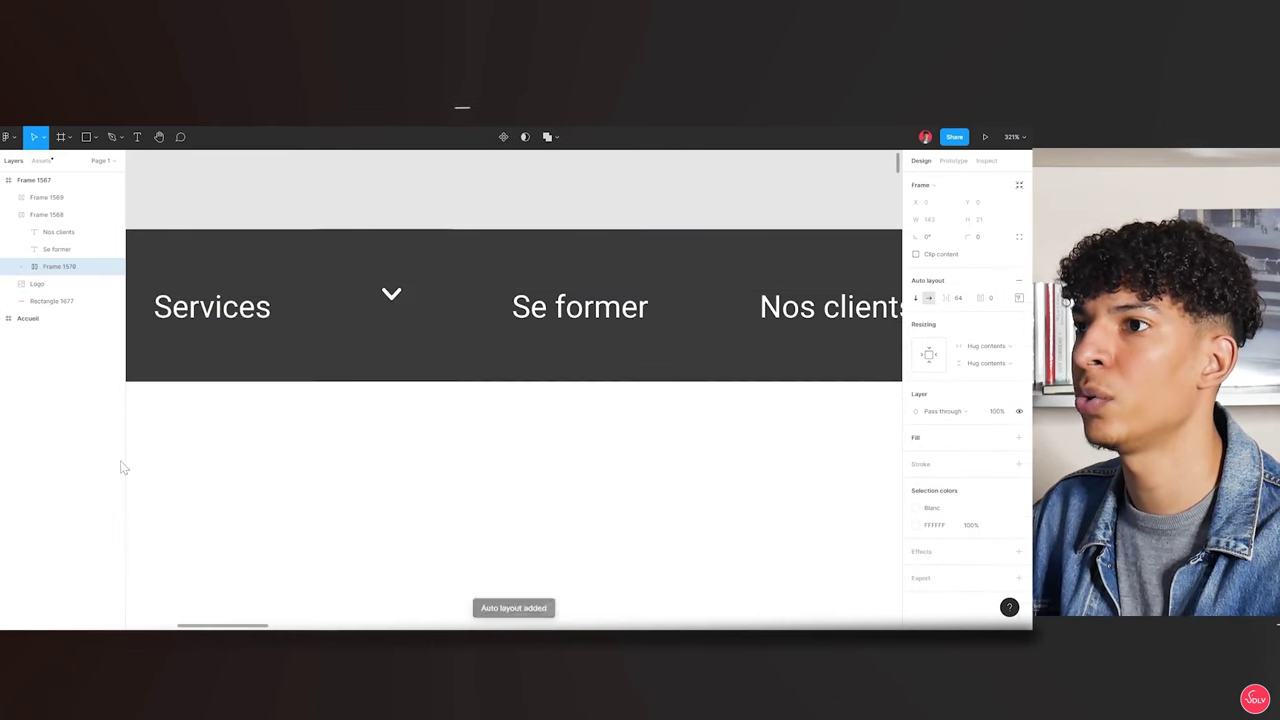
pyautogui.click(928, 297)
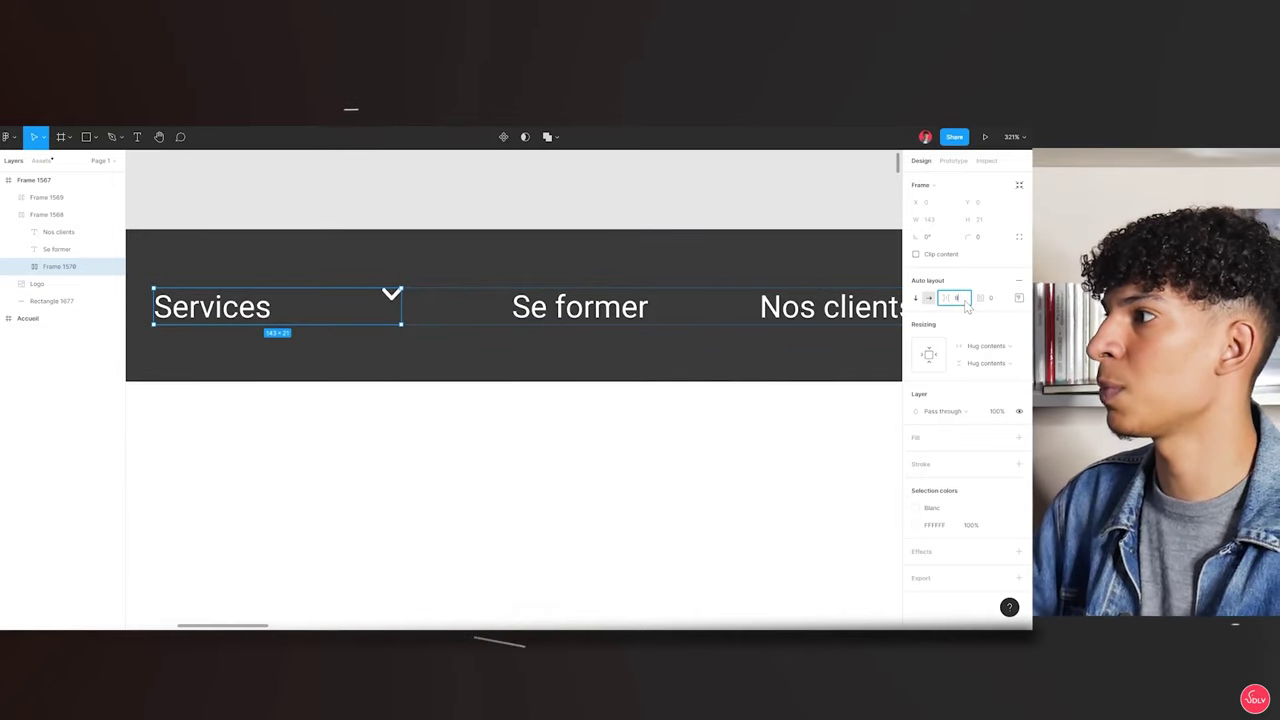
pyautogui.write('8')
pyautogui.press('Return')
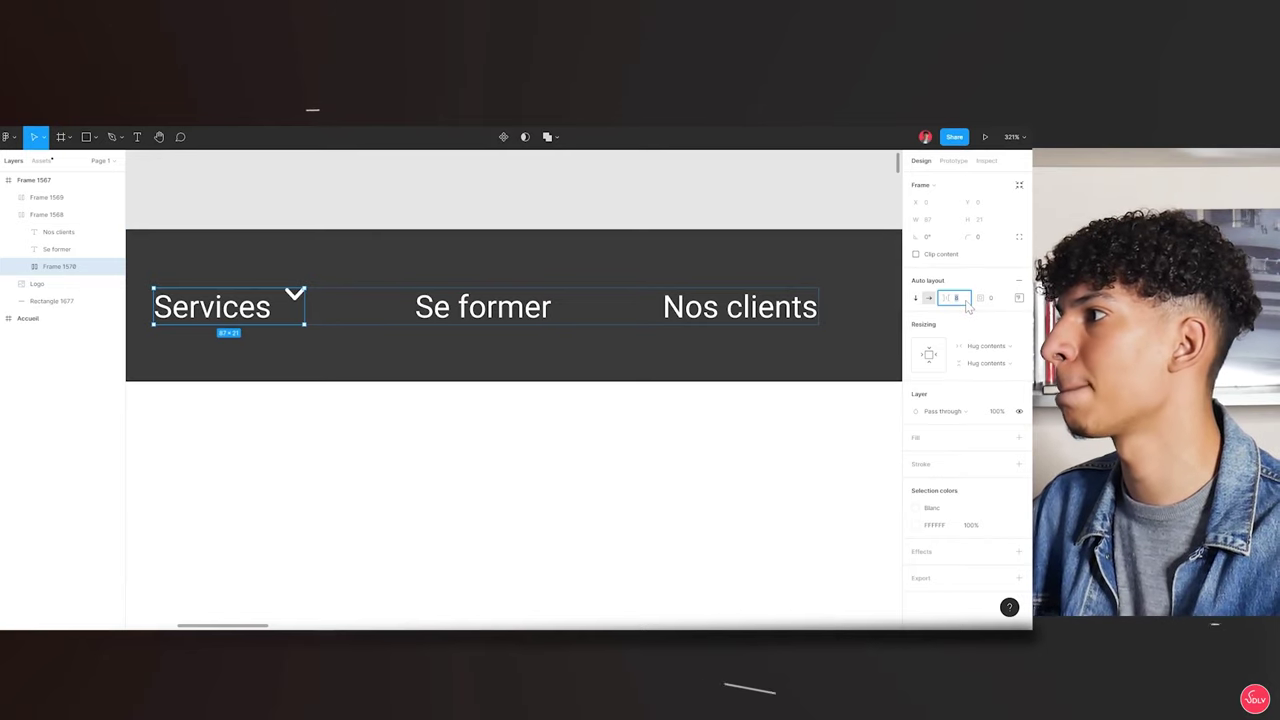
pyautogui.write('16')
pyautogui.press('Return')
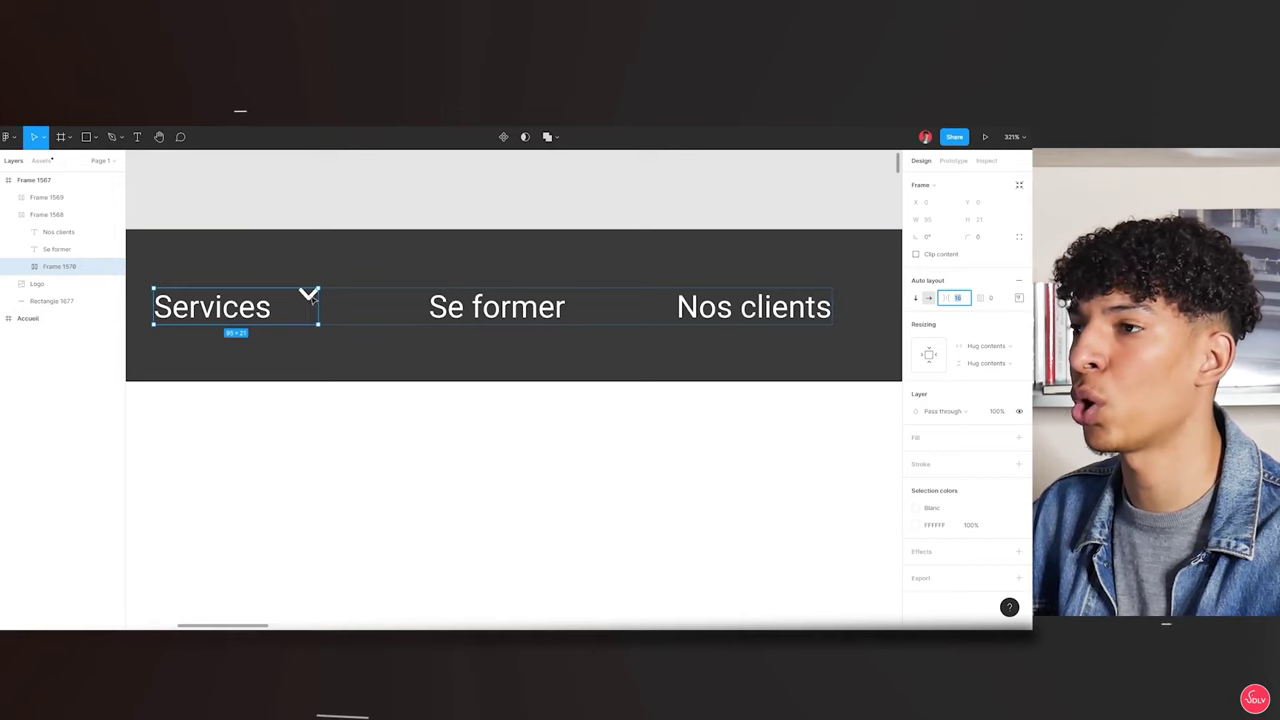
pyautogui.click(1019, 298)
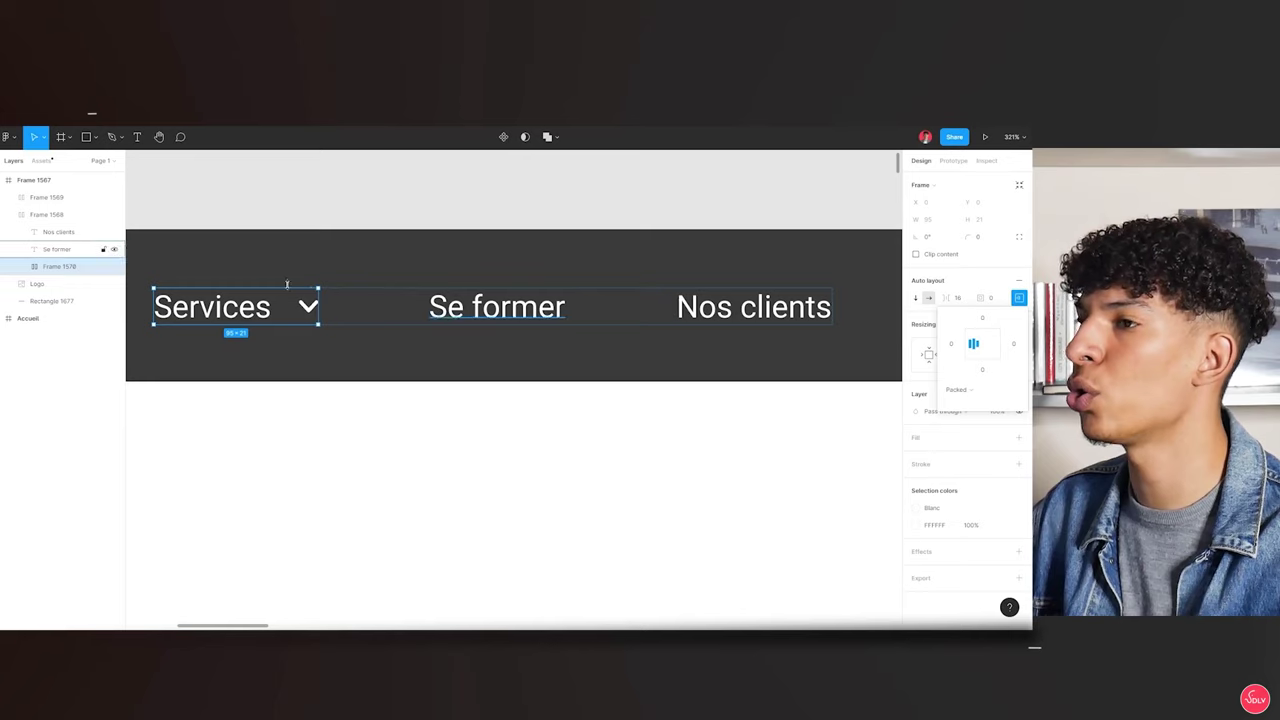
pyautogui.doubleClick(310, 309)
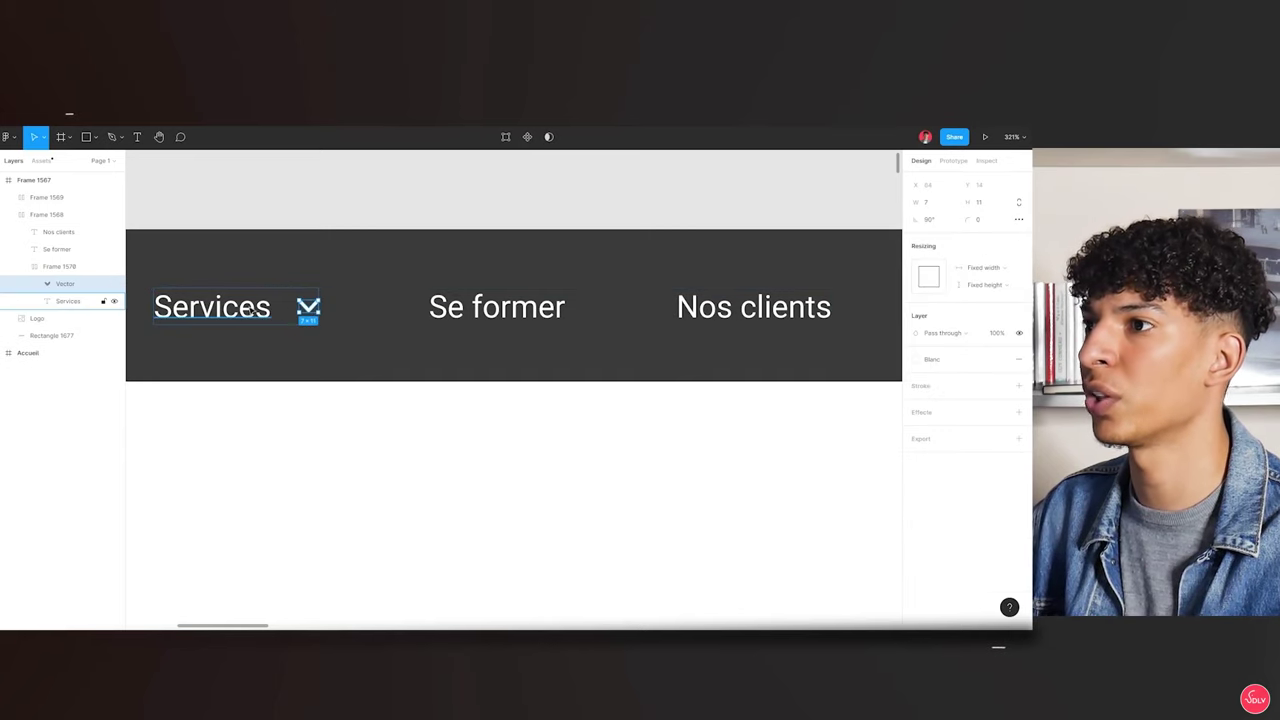
pyautogui.scroll(-10, 340, 406)
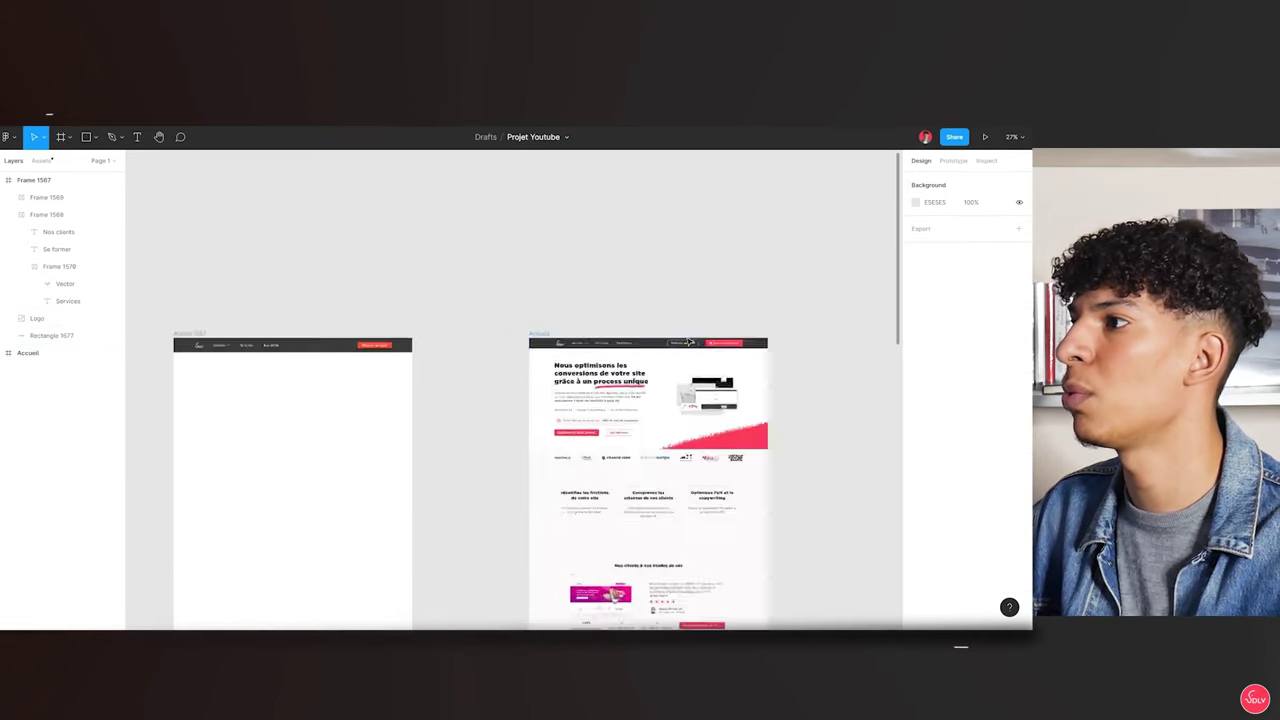
# Rename the header layers to bouton, Li and bckgrnd
pyautogui.scroll(-3, 546, 353)
pyautogui.hscroll(-3, 546, 353)
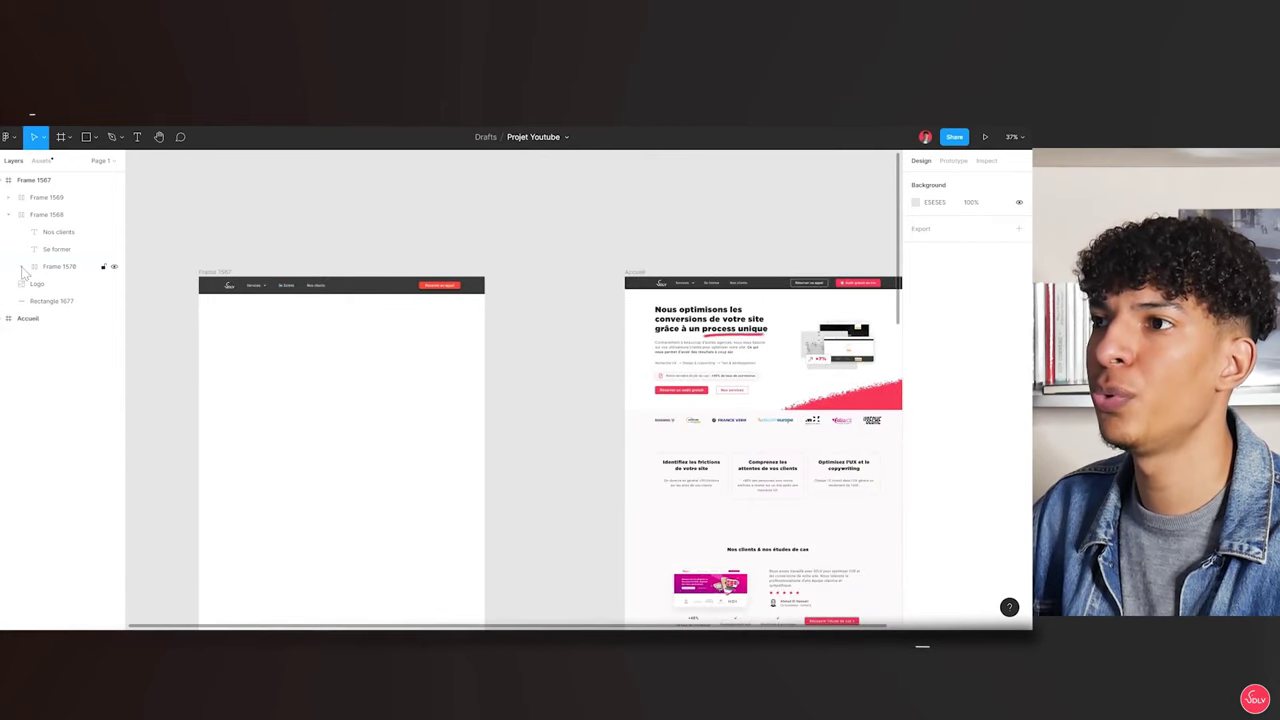
pyautogui.click(11, 216)
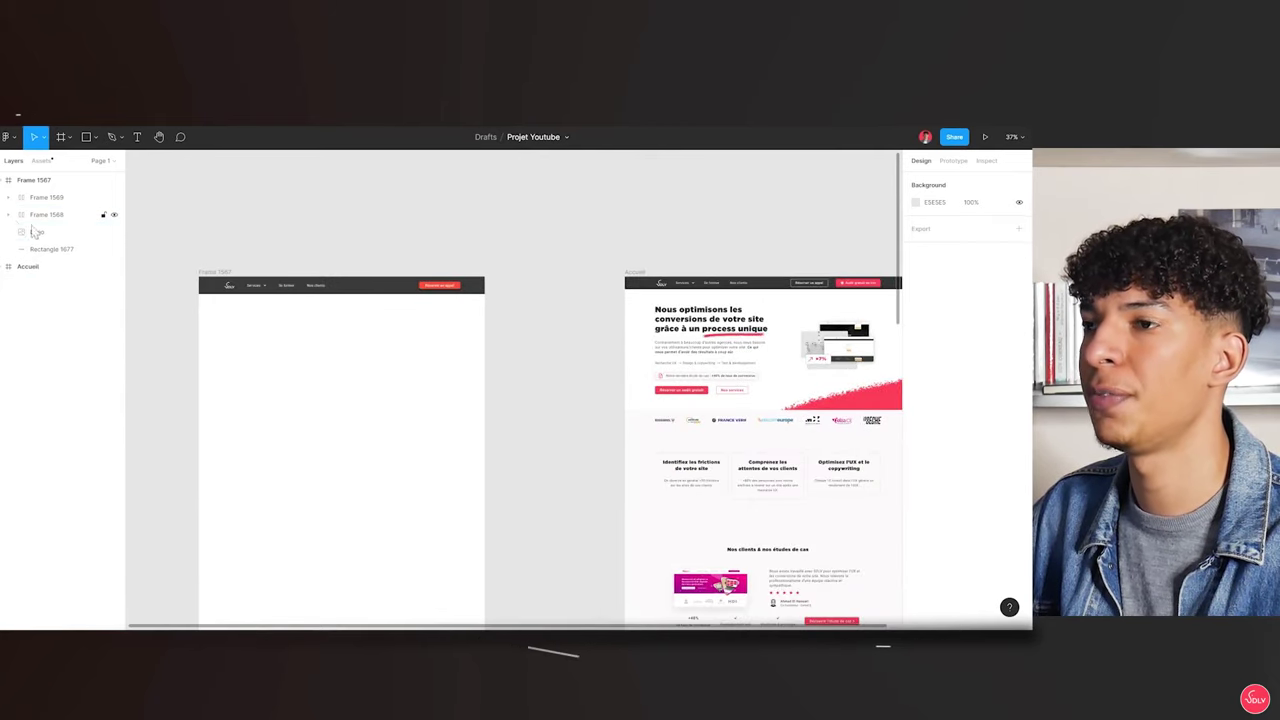
pyautogui.click(11, 214)
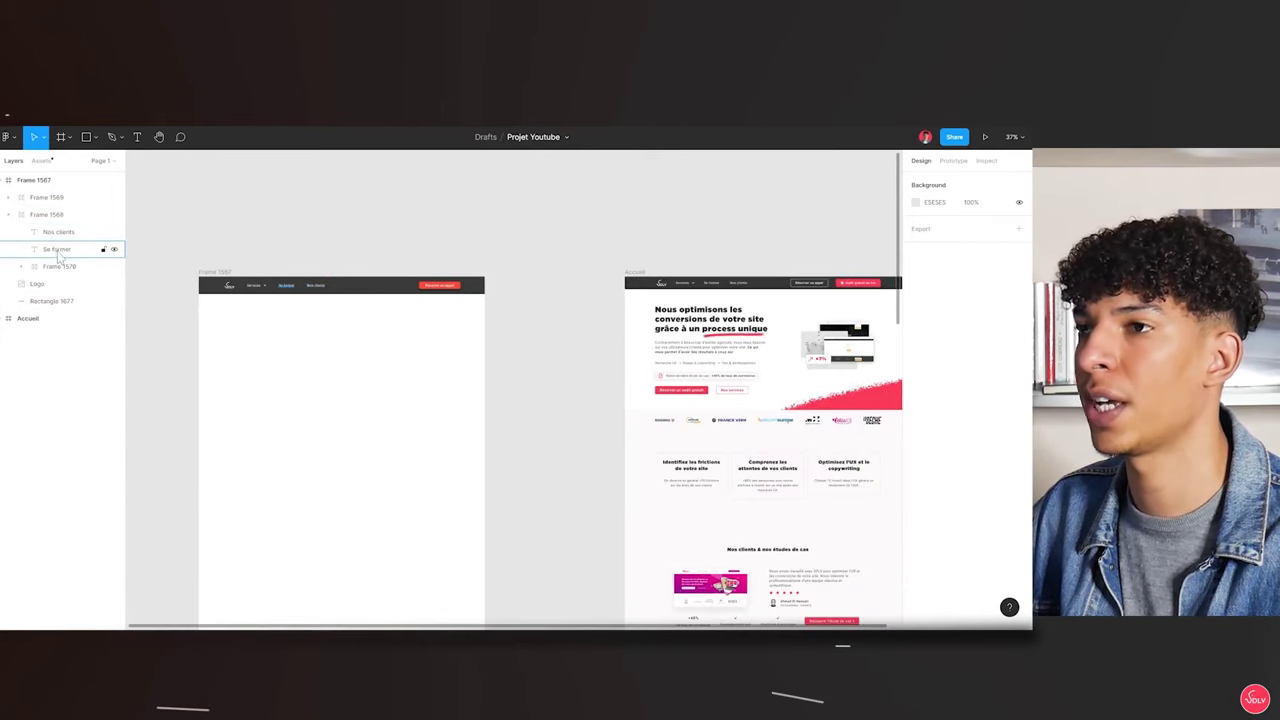
pyautogui.doubleClick(45, 197)
pyautogui.write('bouton')
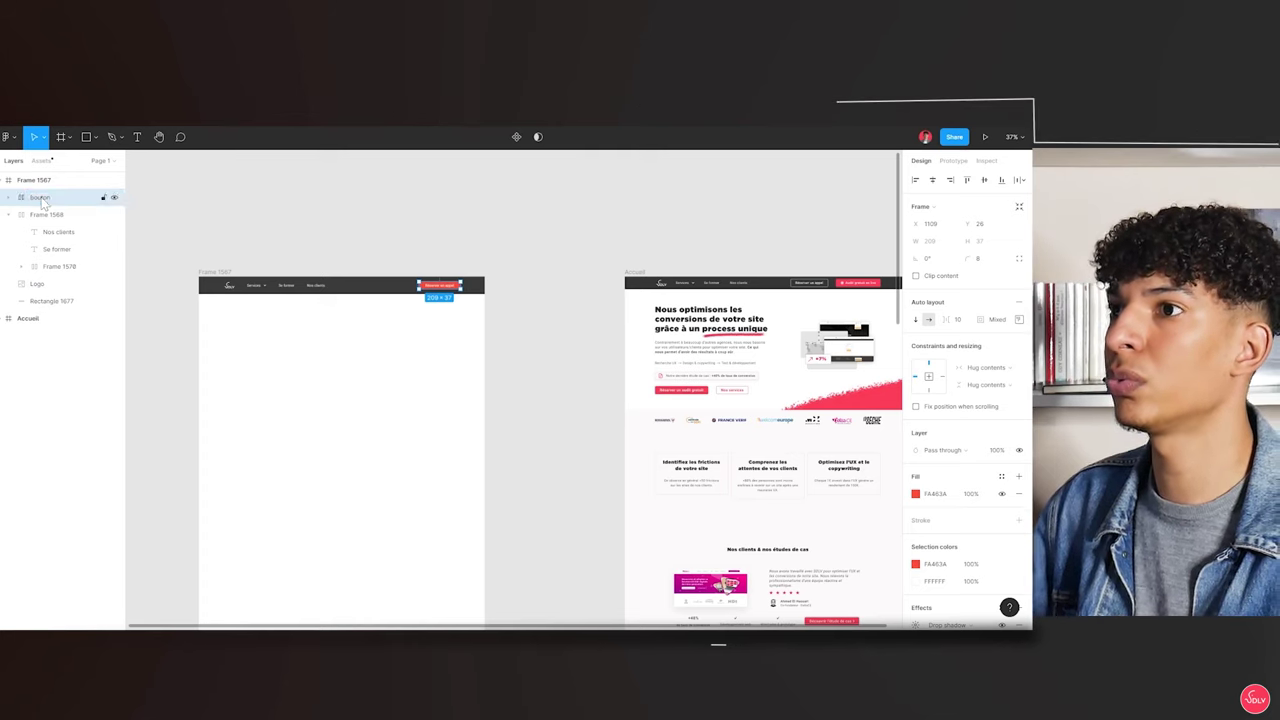
pyautogui.doubleClick(45, 214)
pyautogui.write('Li')
pyautogui.press('Return')
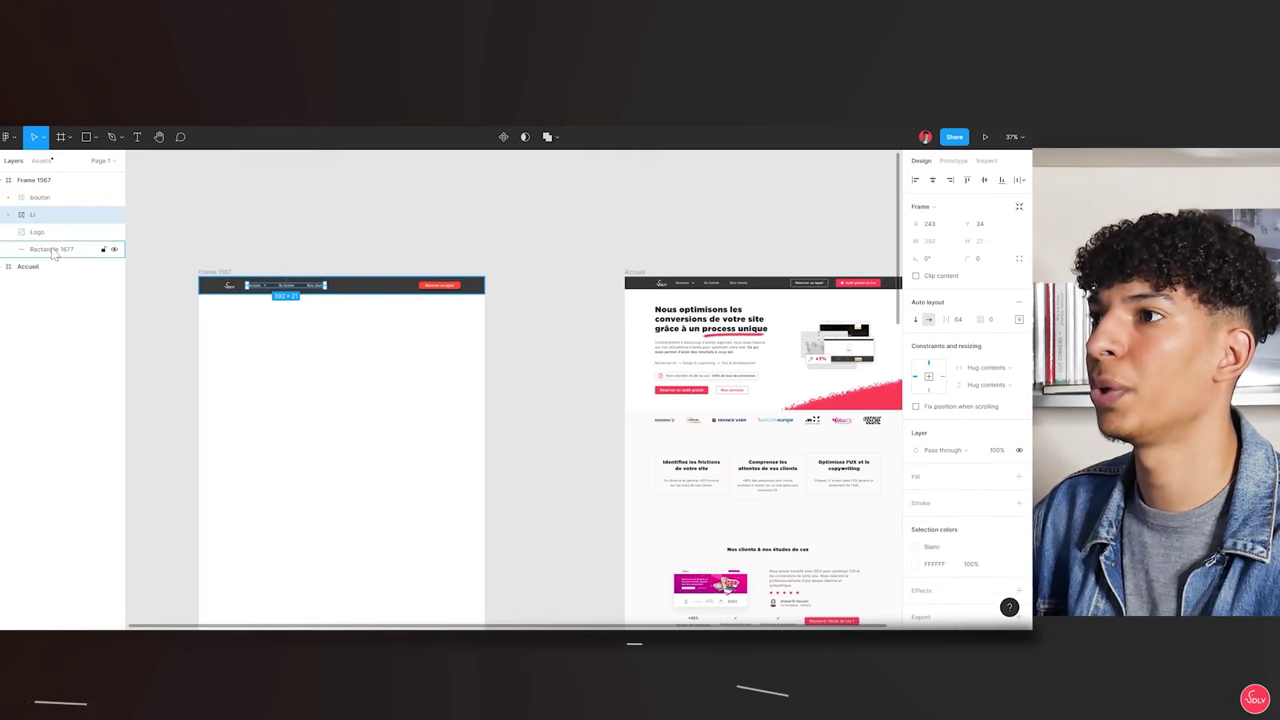
pyautogui.doubleClick(53, 250)
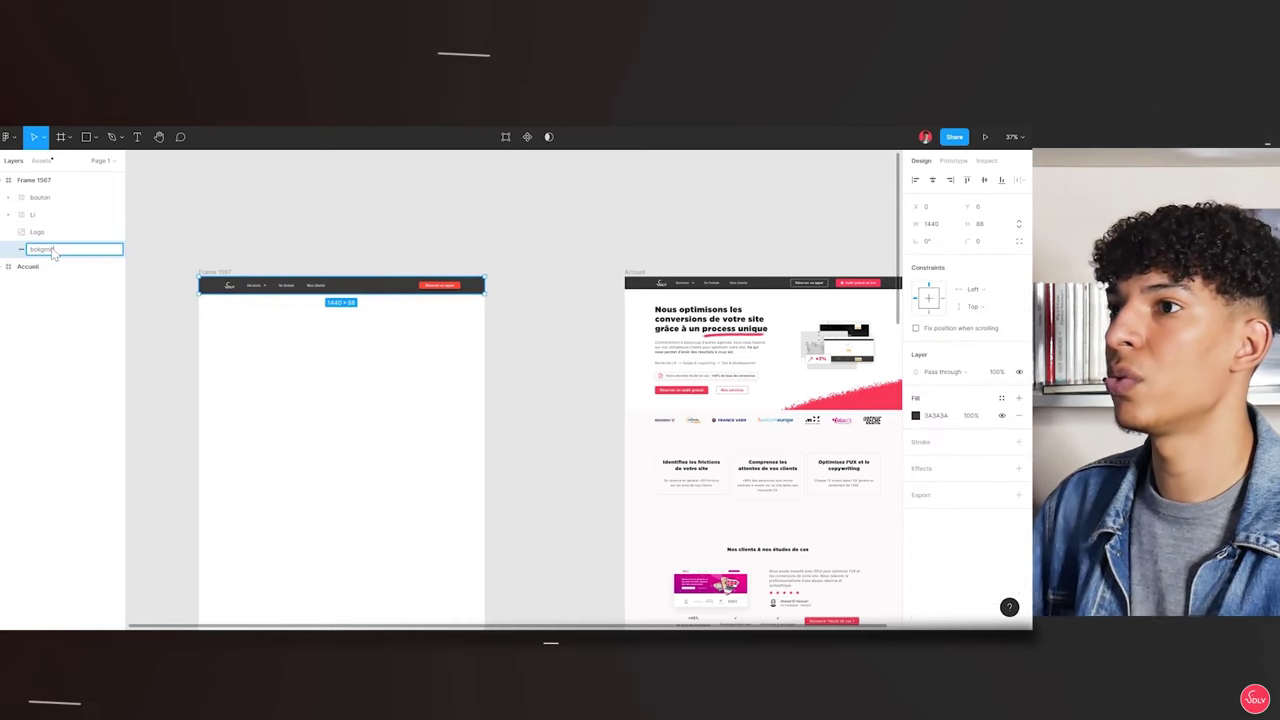
pyautogui.write('ackground')
pyautogui.press('Return')
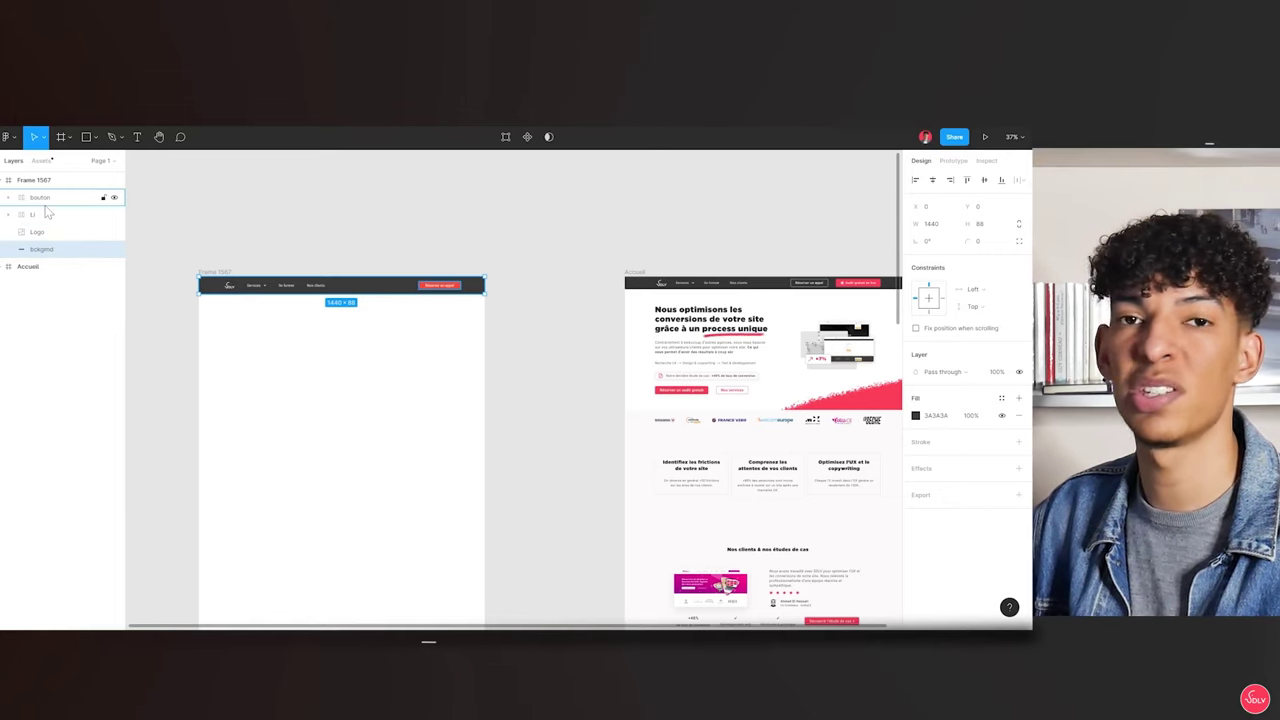
# Group bouton, Li, Logo and bckgrnd into a group named Menu
pyautogui.click(44, 199)
pyautogui.keyDown('shift'); pyautogui.click(52, 231); pyautogui.keyUp('shift')
pyautogui.keyDown('shift'); pyautogui.click(57, 250); pyautogui.keyUp('shift')
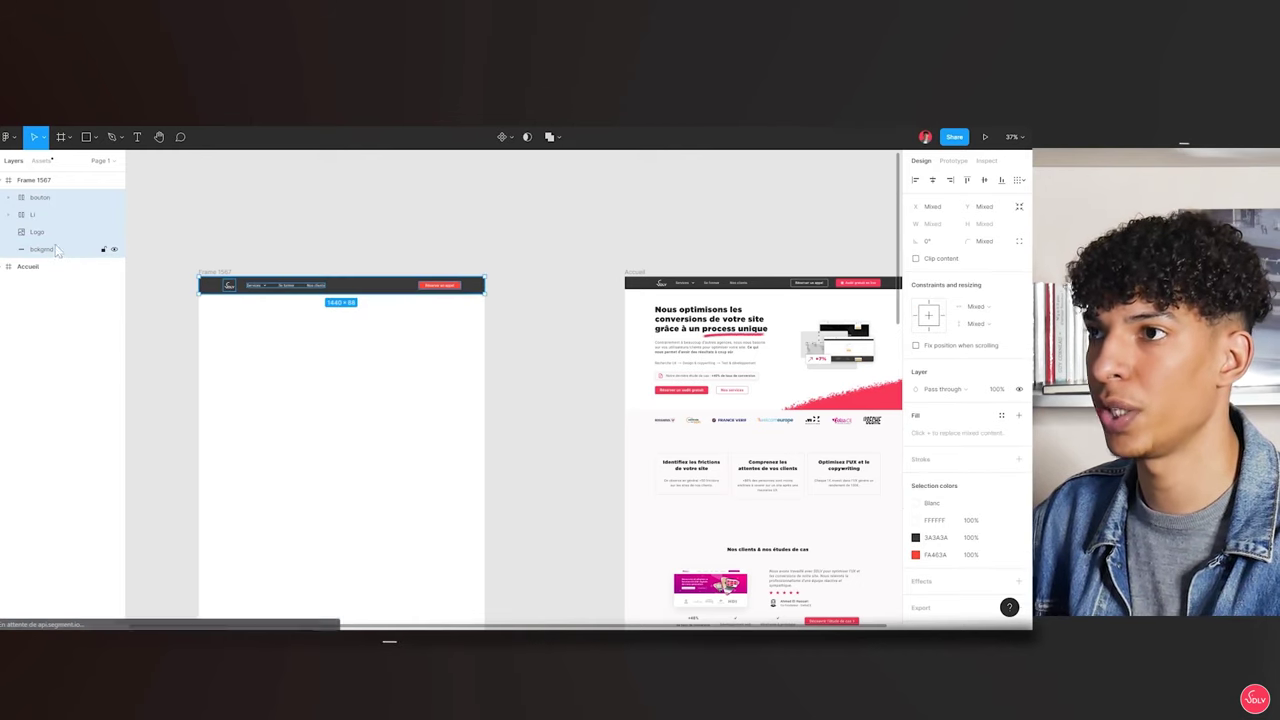
pyautogui.hotkey('ctrl', 'g')
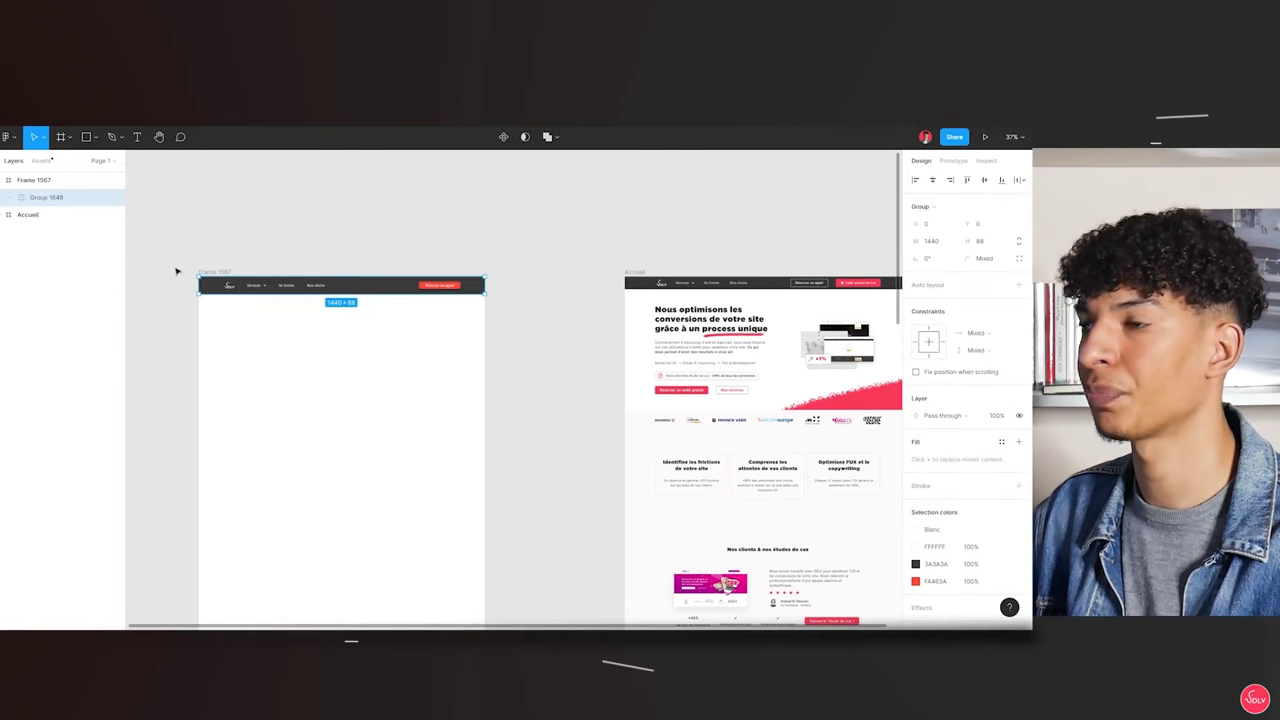
pyautogui.doubleClick(47, 199)
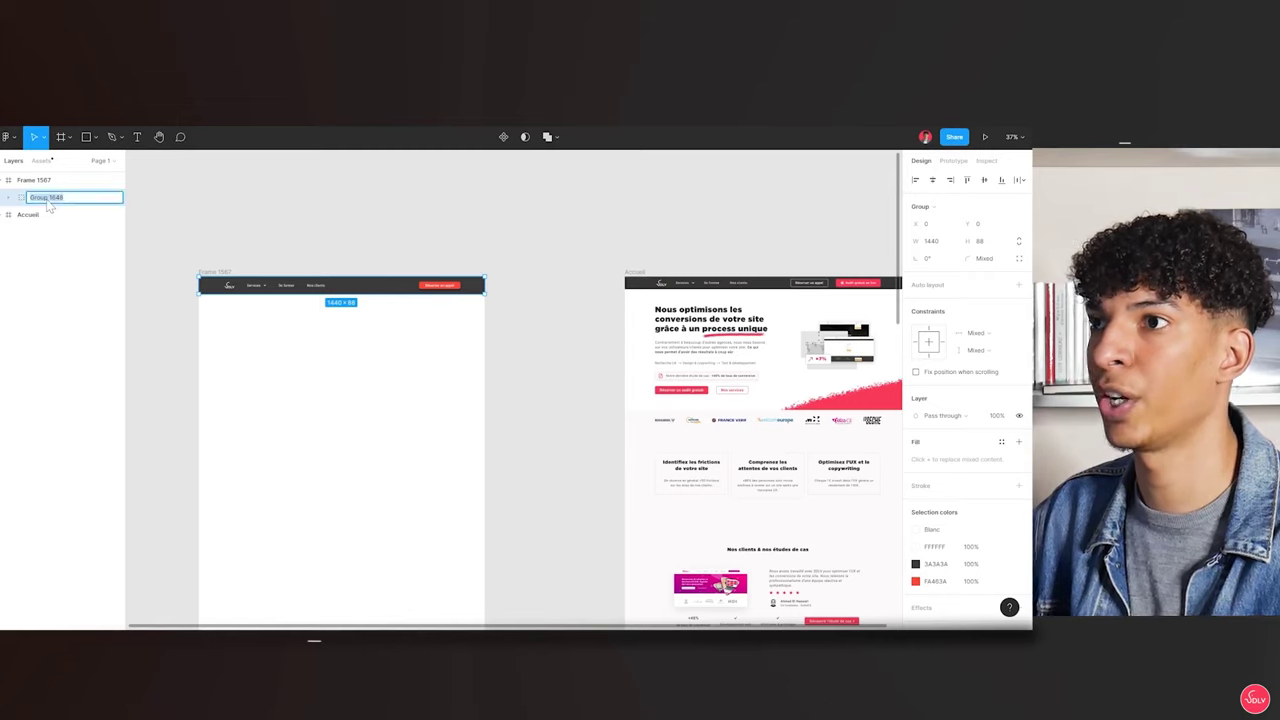
pyautogui.write('Menu')
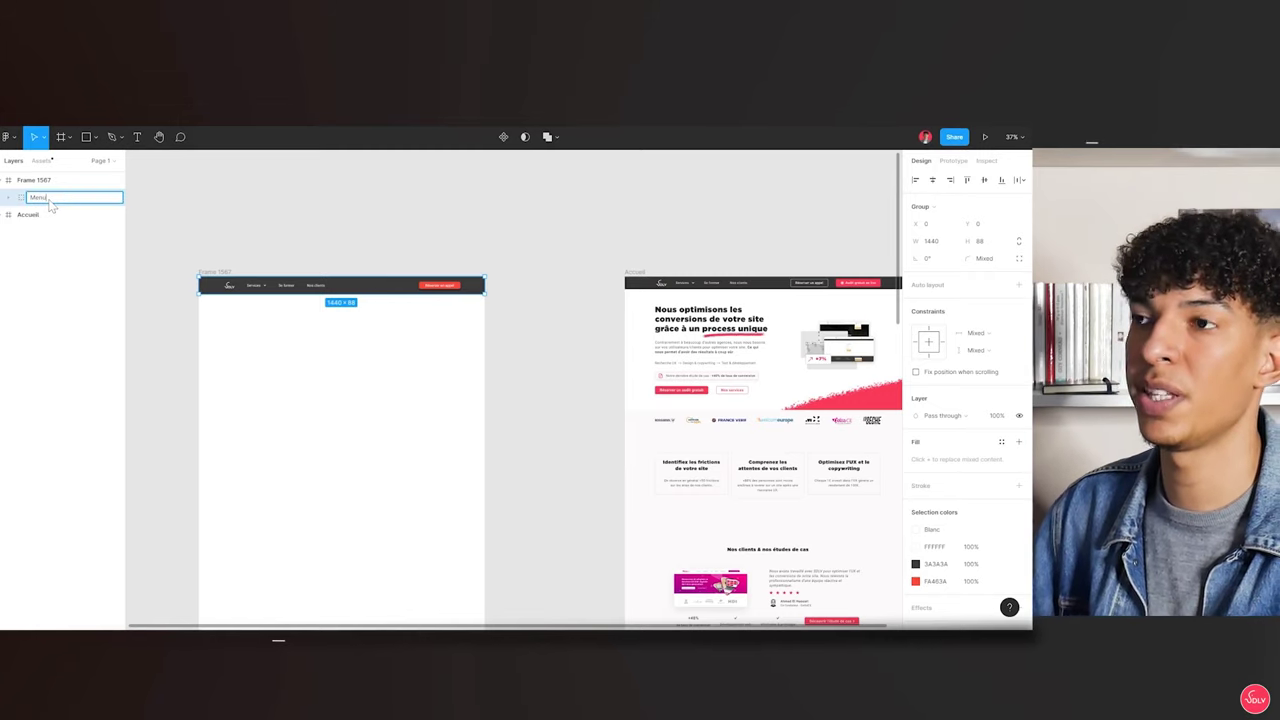
pyautogui.press('Return')
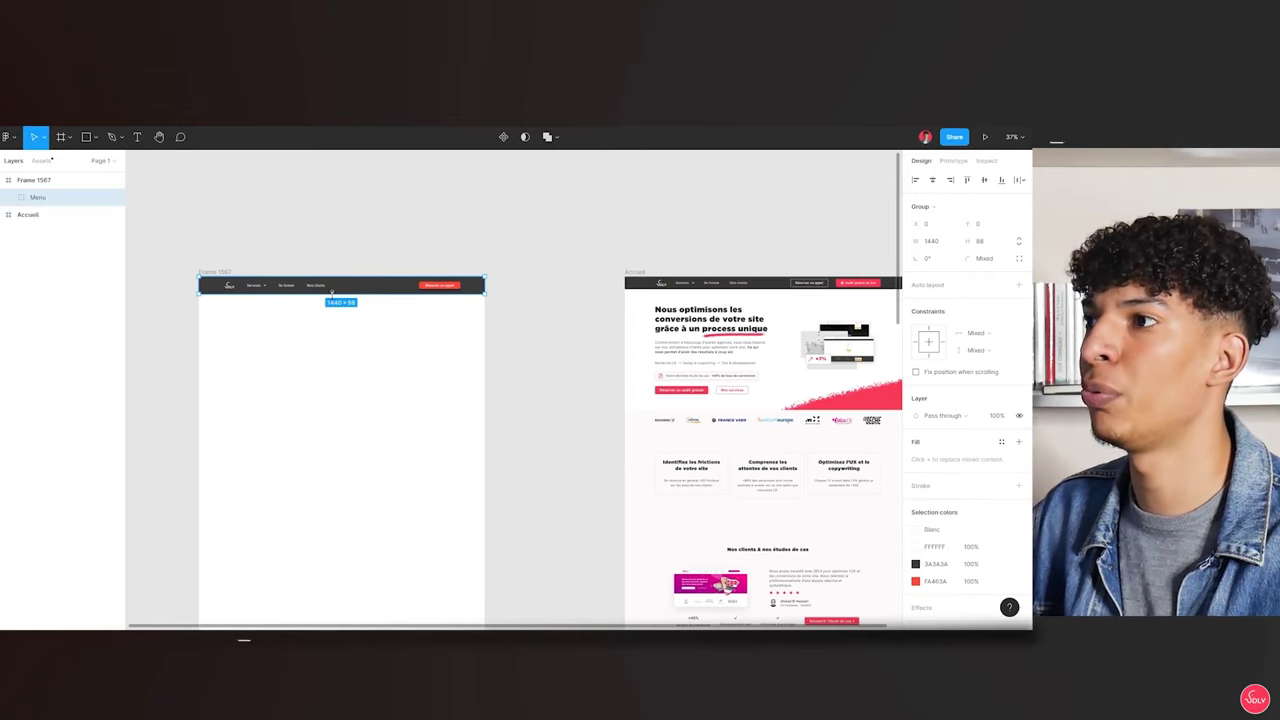
pyautogui.moveTo(330, 288); pyautogui.dragTo(353, 322)
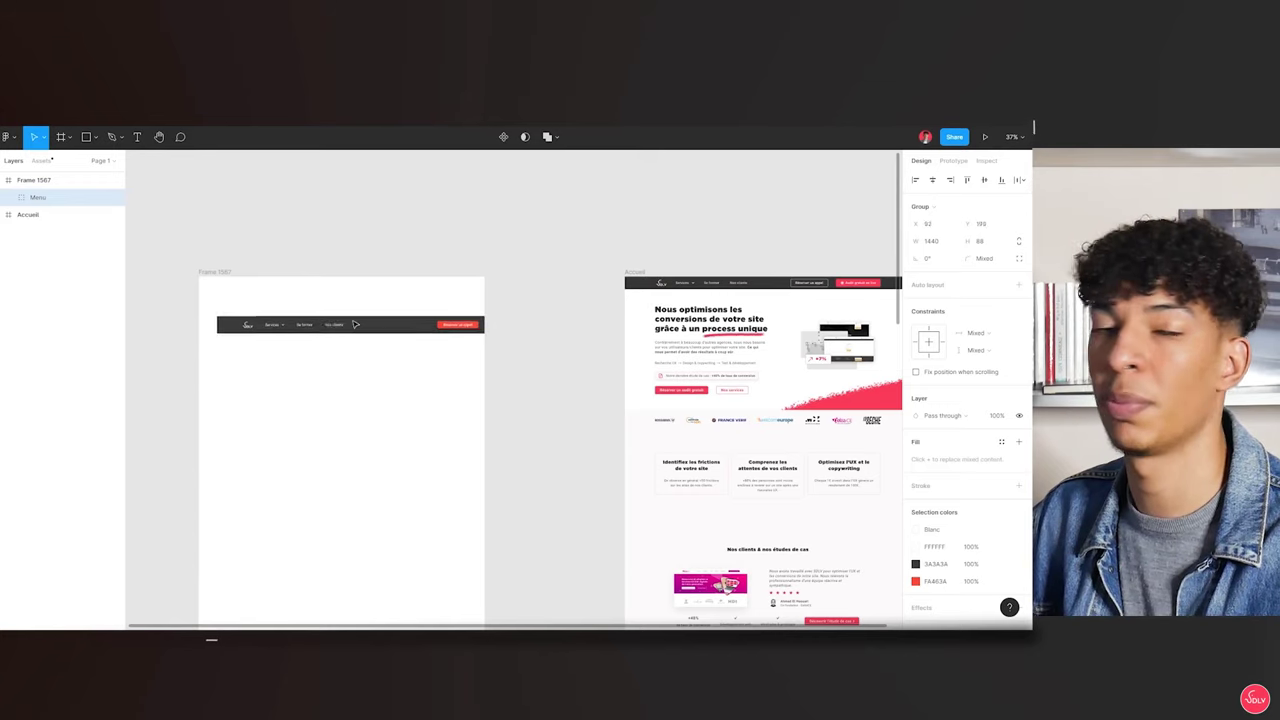
pyautogui.hotkey('ctrl', 'z')
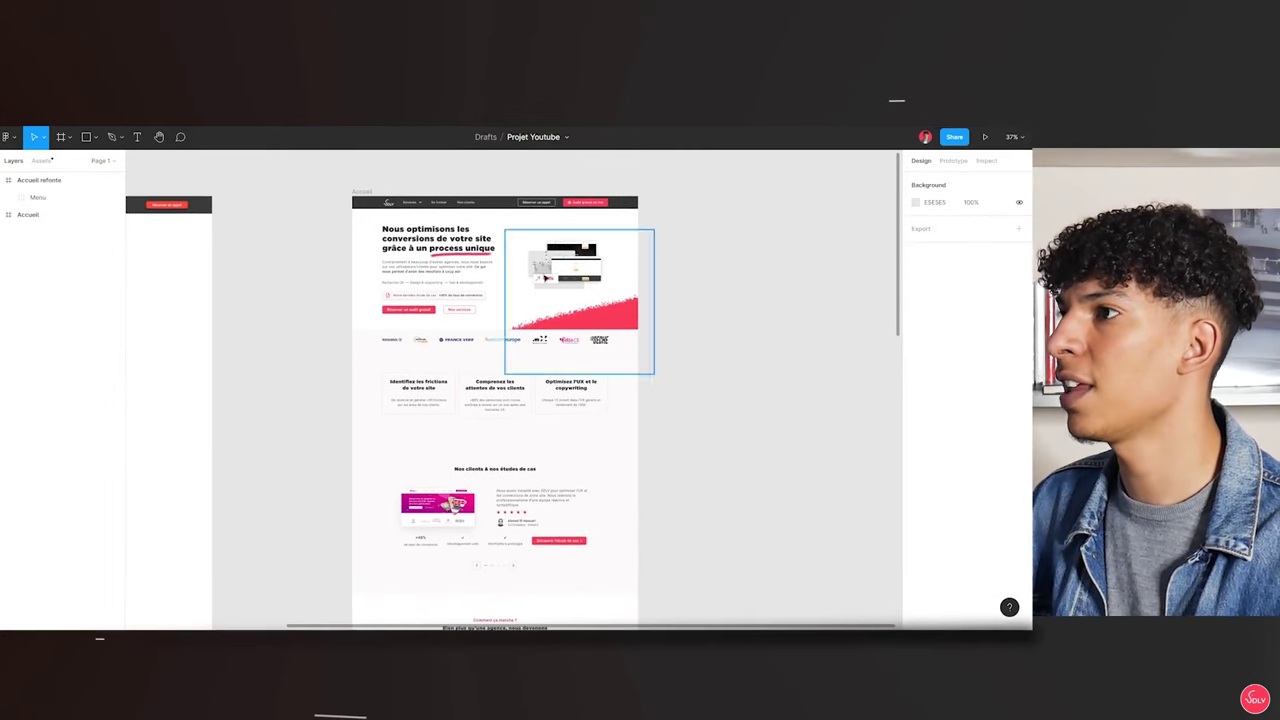
pyautogui.scroll(-3, 450, 300)
pyautogui.scroll(5, 371, 291)
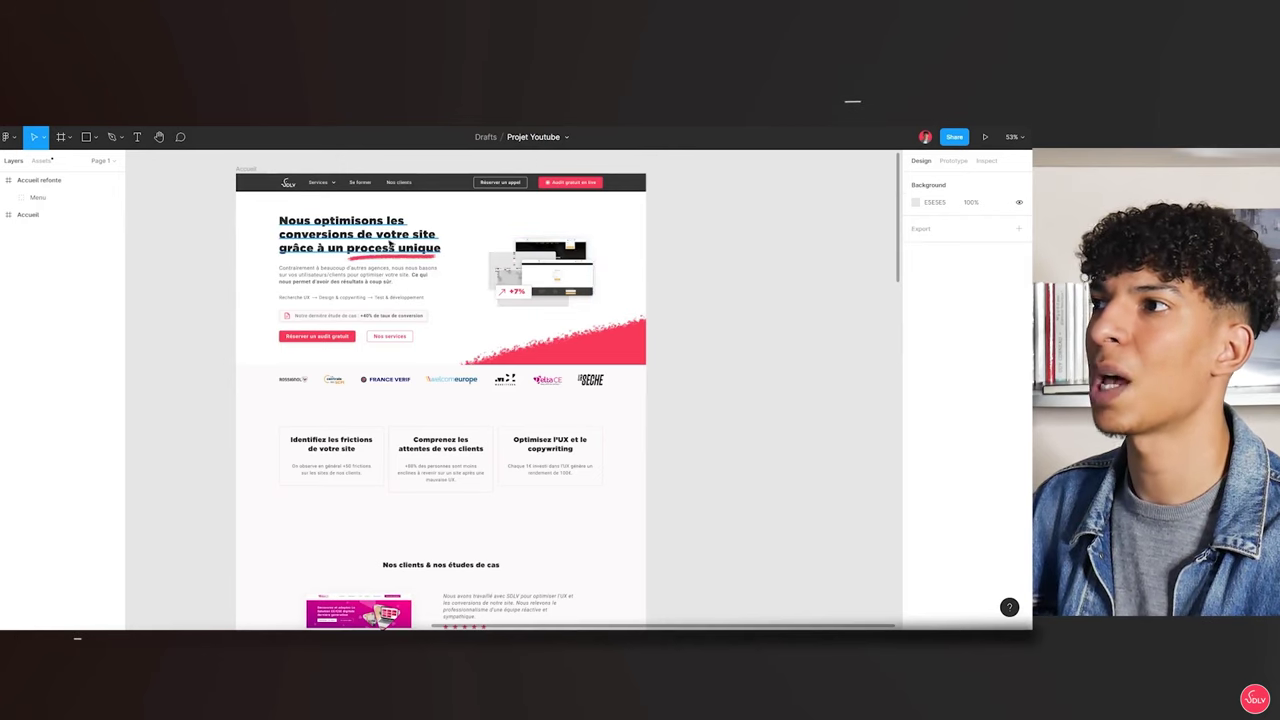
pyautogui.scroll(3, 441, 248)
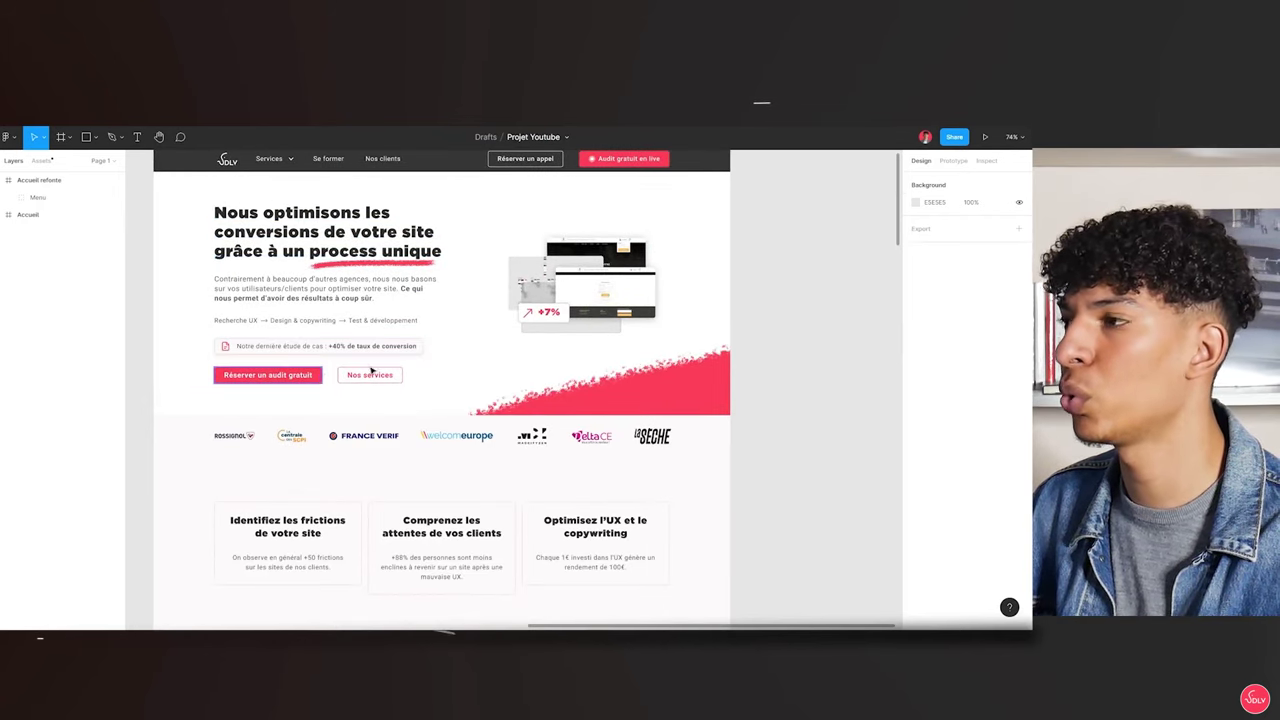
pyautogui.scroll(-5, 405, 298)
pyautogui.scroll(-3, 534, 409)
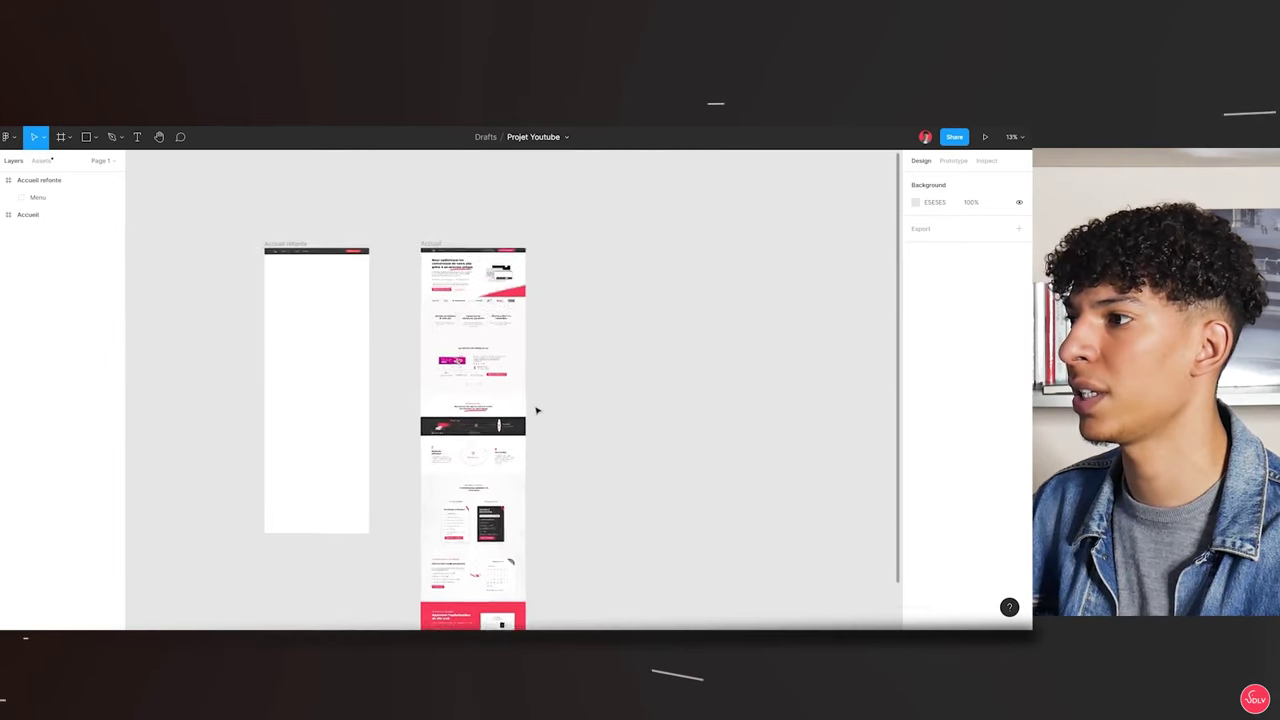
pyautogui.scroll(2, 546, 411)
pyautogui.scroll(3, 546, 411)
pyautogui.scroll(2, 563, 423)
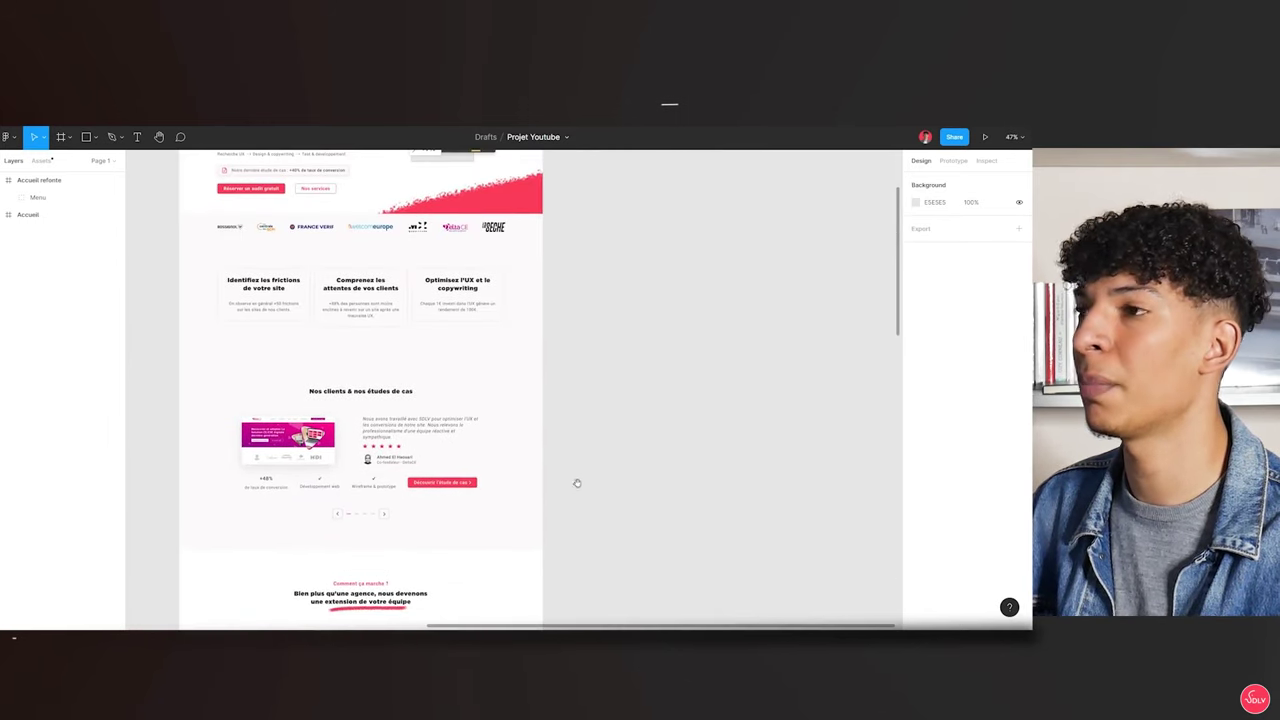
pyautogui.scroll(5, 590, 400)
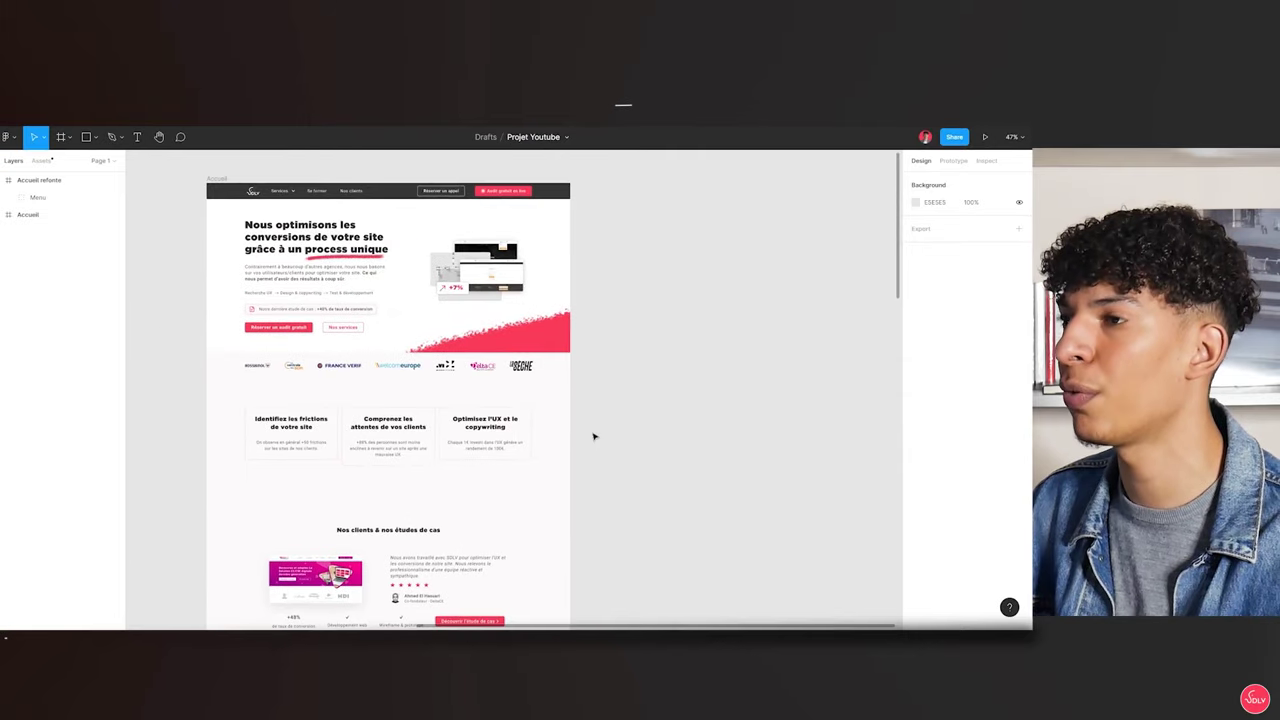
pyautogui.scroll(3, 400, 300)
pyautogui.scroll(-2, 268, 242)
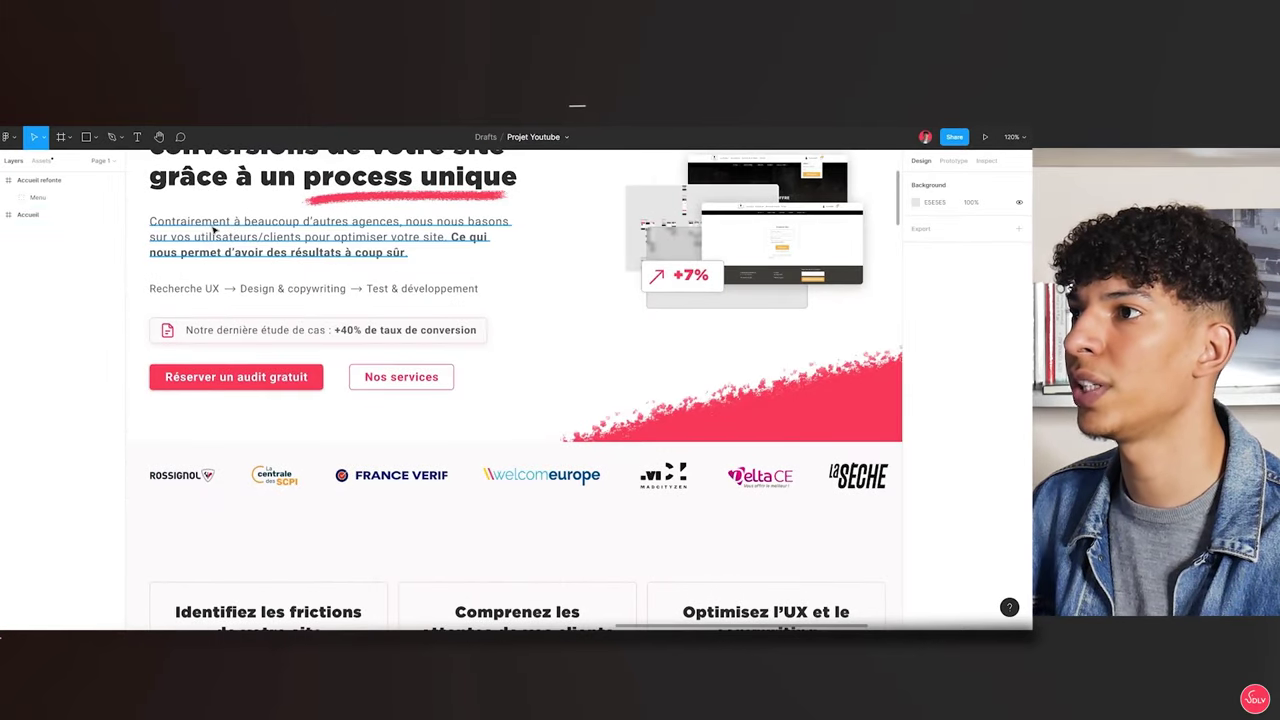
pyautogui.scroll(-2, 240, 450)
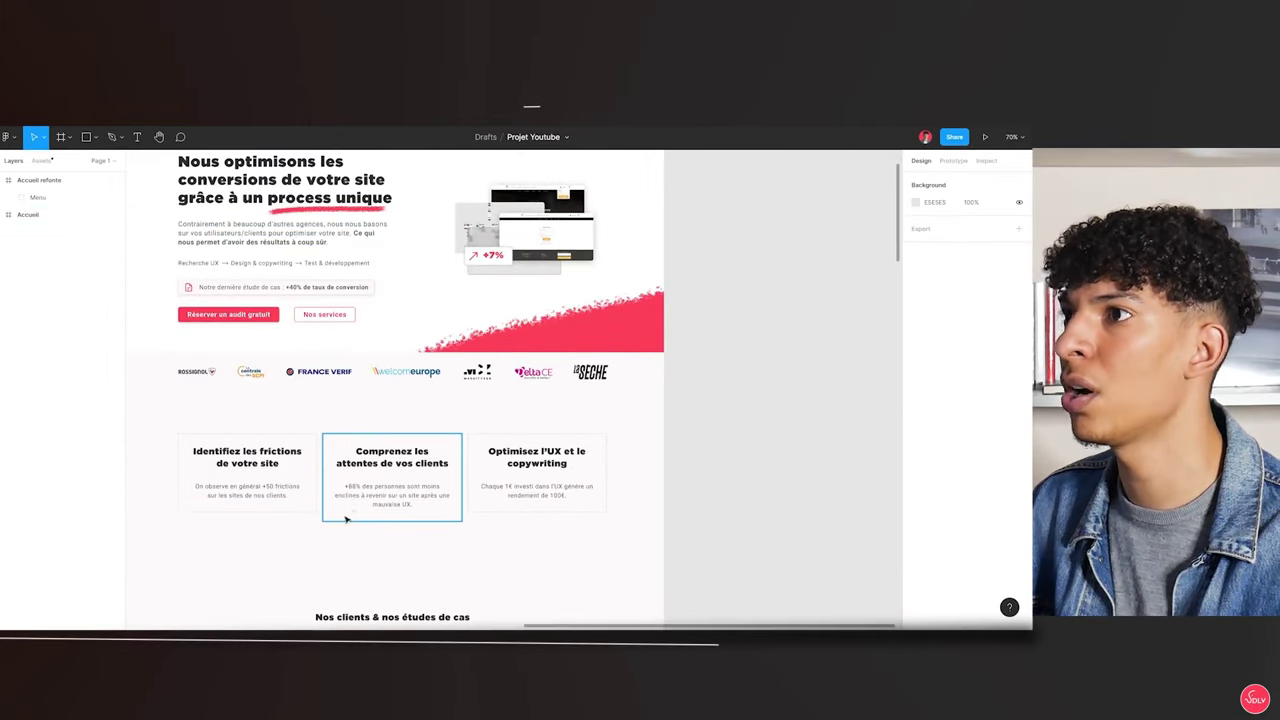
pyautogui.scroll(2, 300, 390)
pyautogui.scroll(-5, 286, 414)
pyautogui.scroll(2, 300, 400)
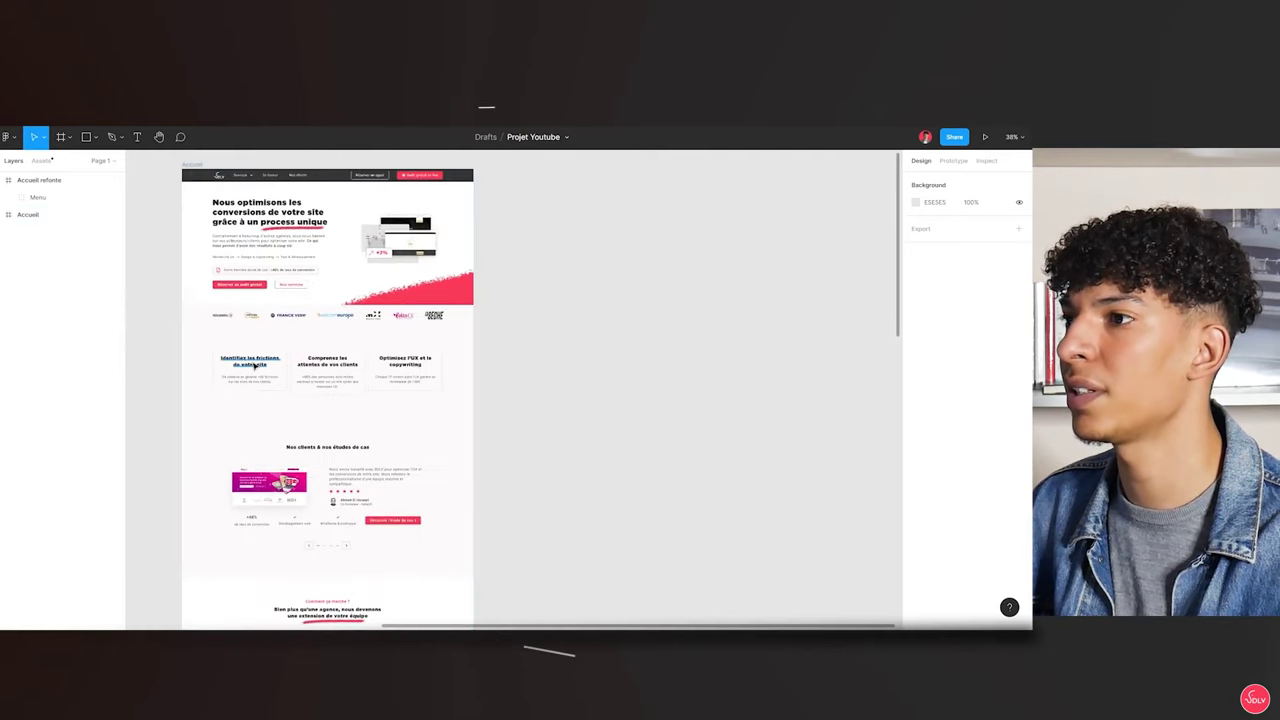
pyautogui.scroll(2, 340, 377)
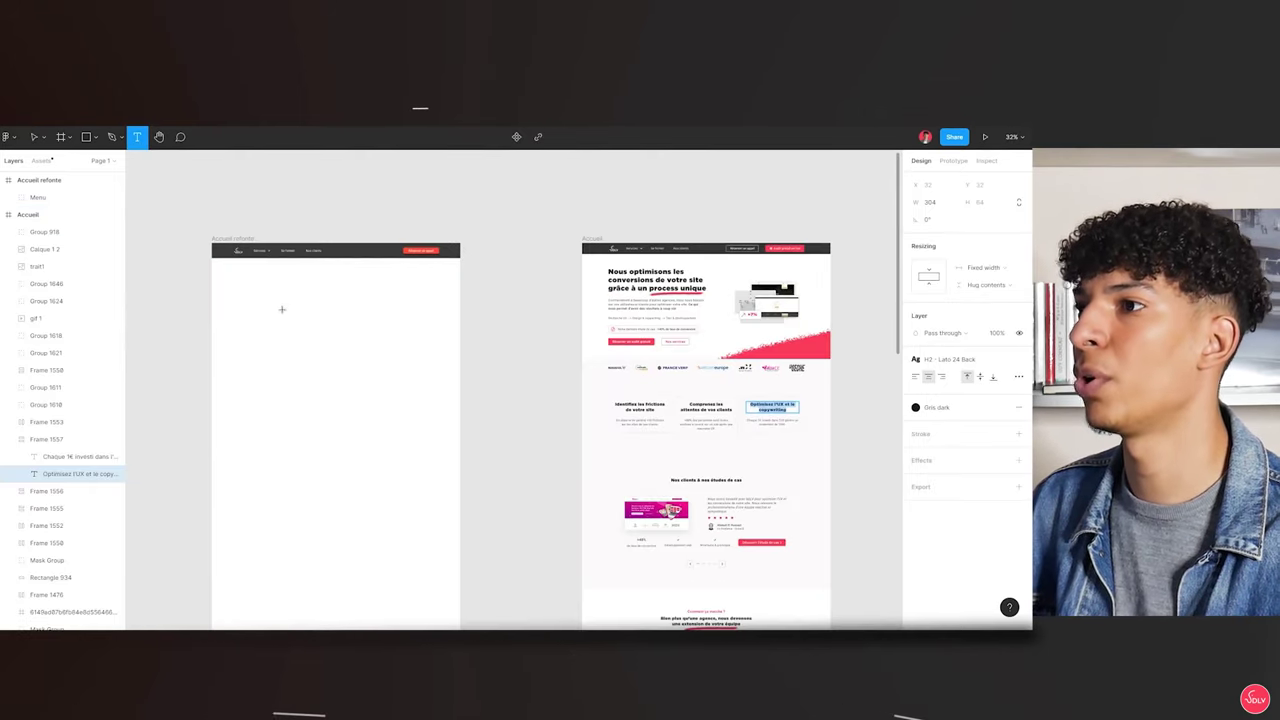
# Add a test text 'ddd', set it to Lato Medium, then delete it
pyautogui.click(281, 309)
pyautogui.write('ddd')
pyautogui.press('Escape')
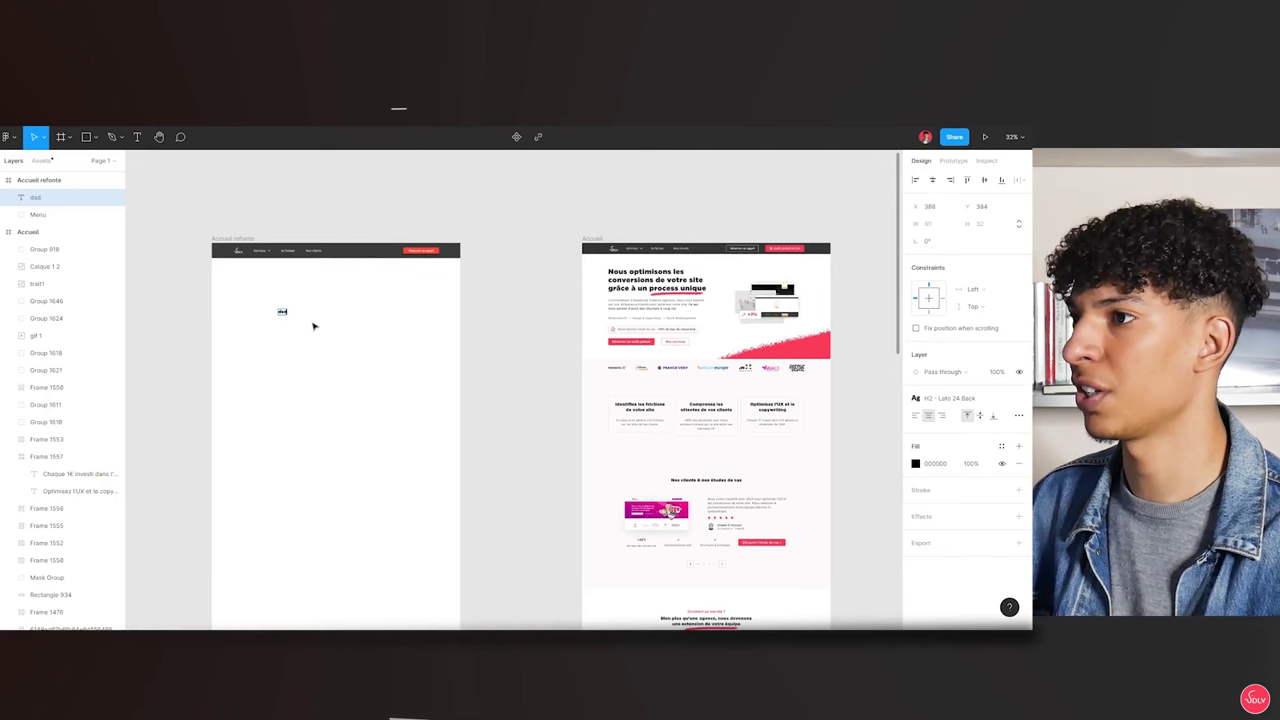
pyautogui.press('Escape')
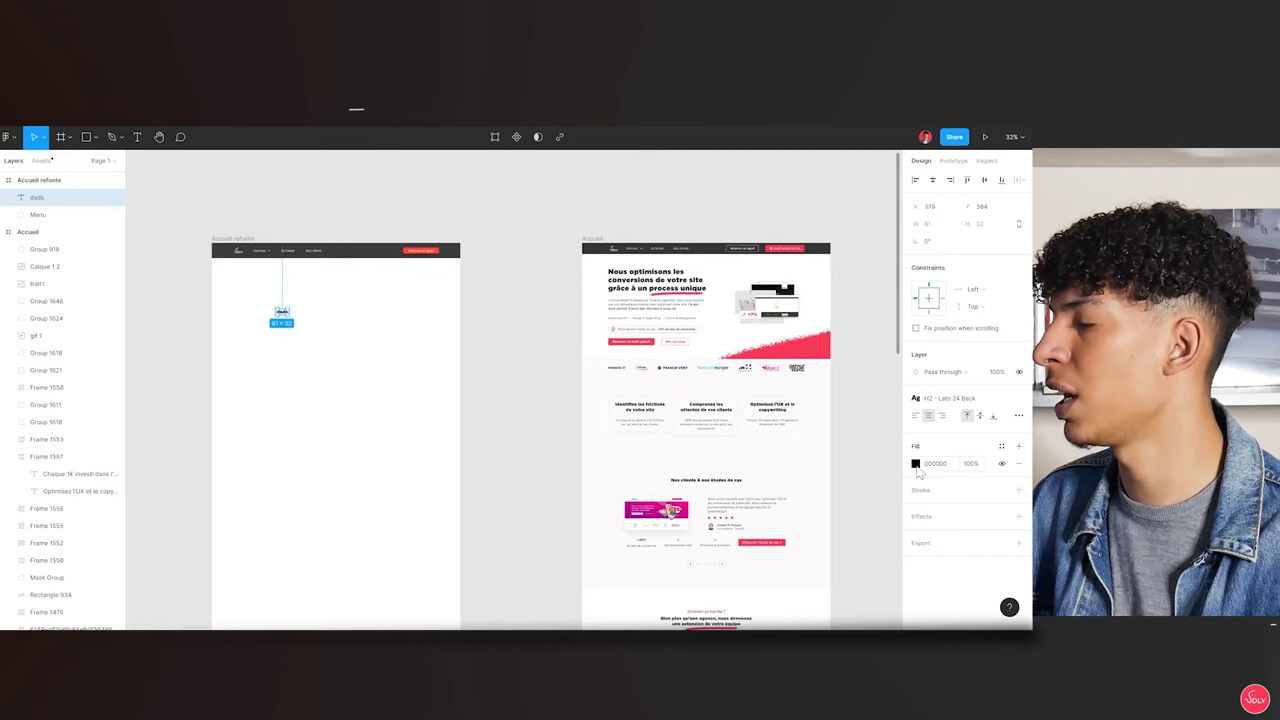
pyautogui.click(915, 464)
pyautogui.click(935, 416)
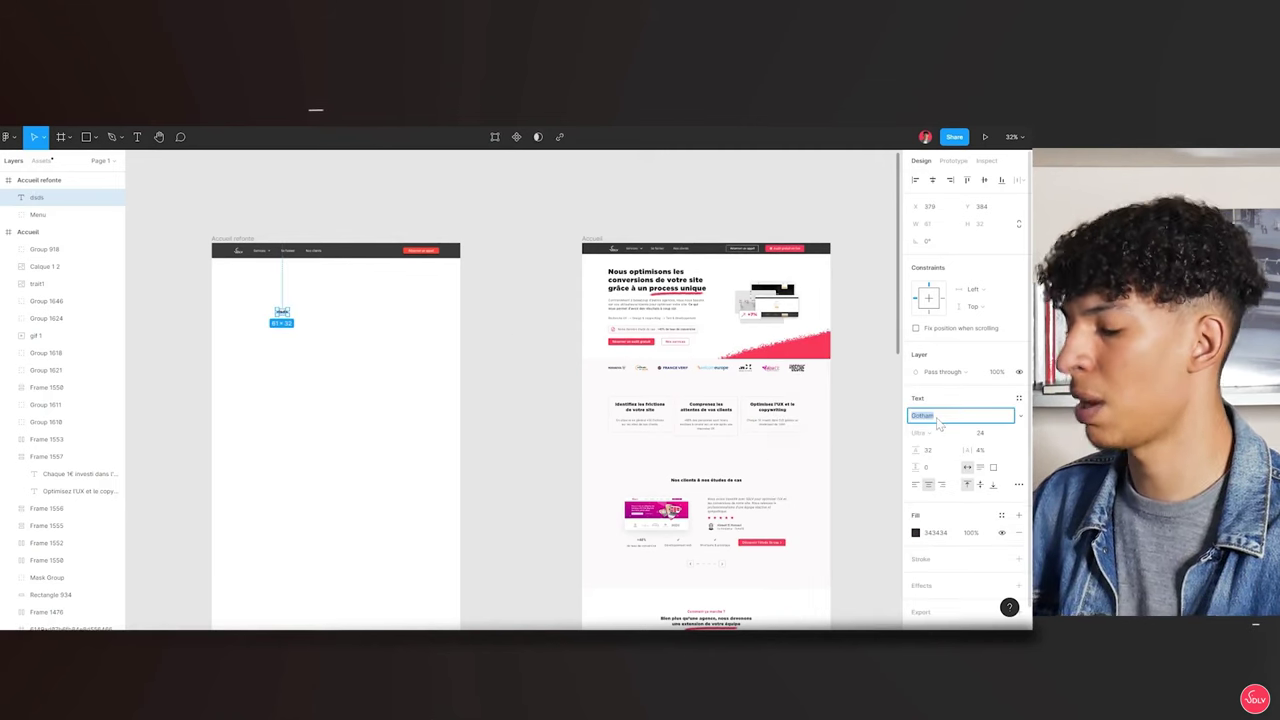
pyautogui.write('Lato')
pyautogui.press('Return')
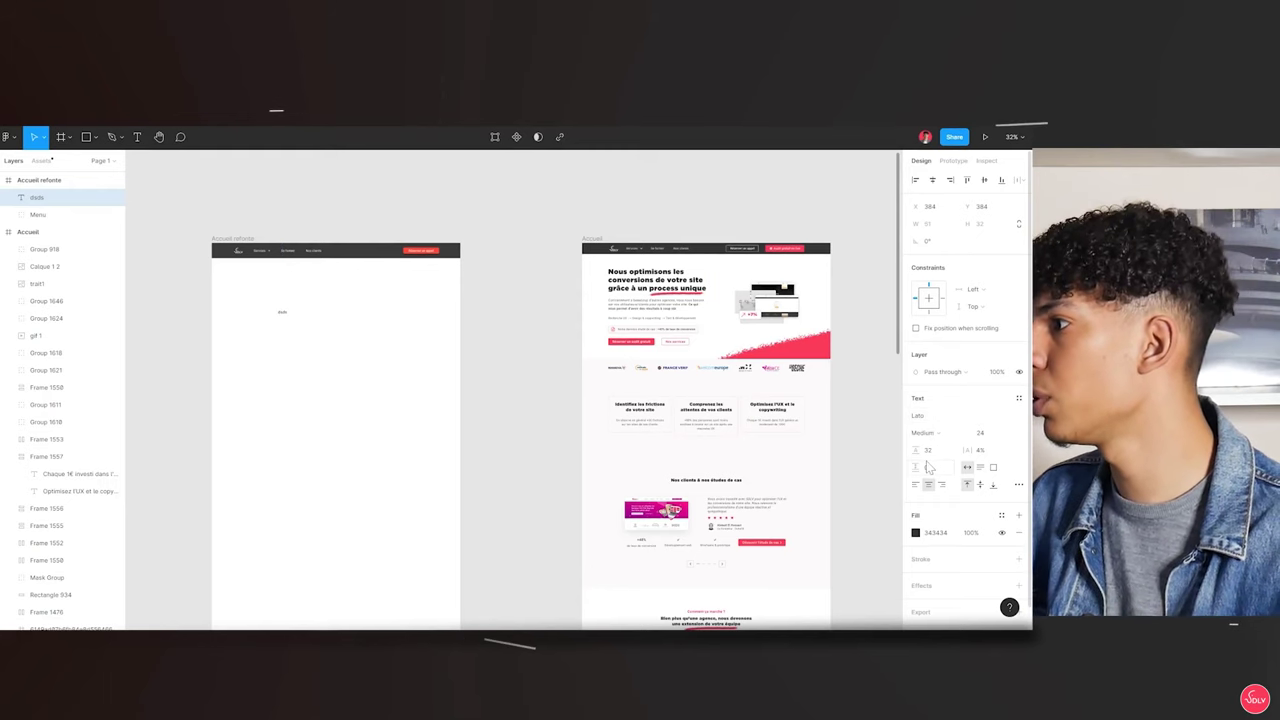
pyautogui.click(925, 432)
pyautogui.click(978, 455)
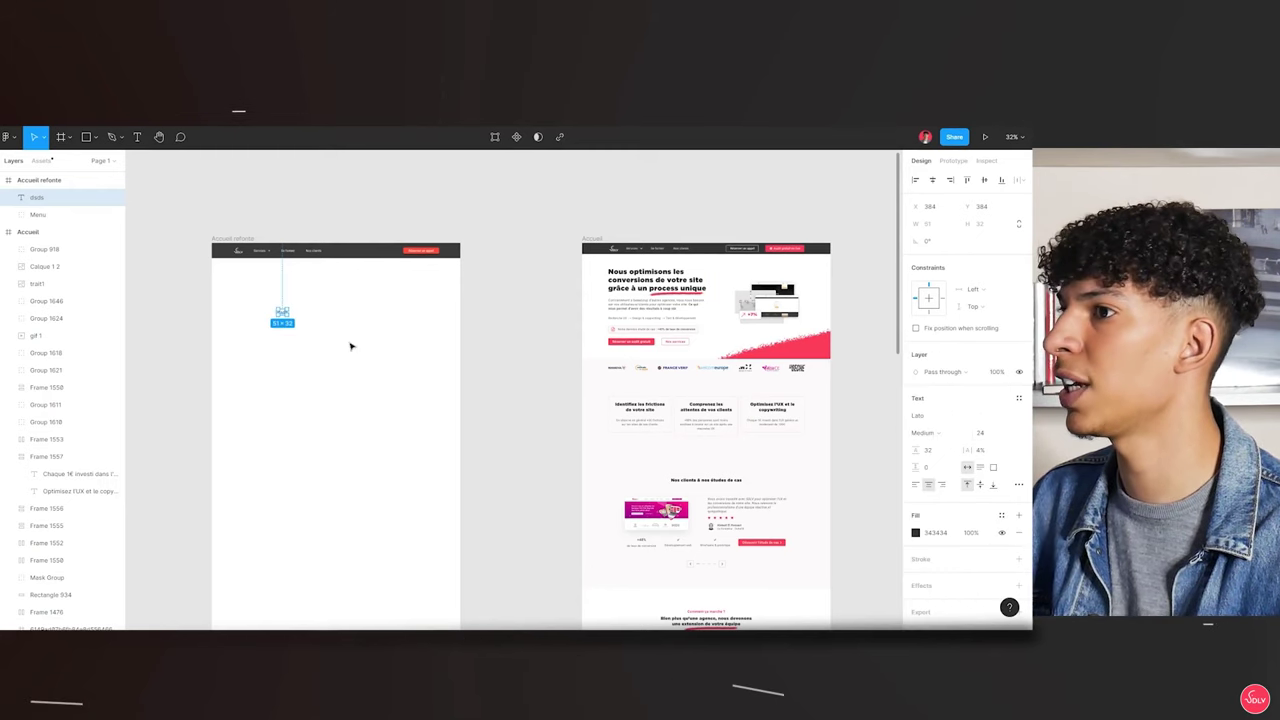
pyautogui.press('Delete')
pyautogui.scroll(3, 419, 350)
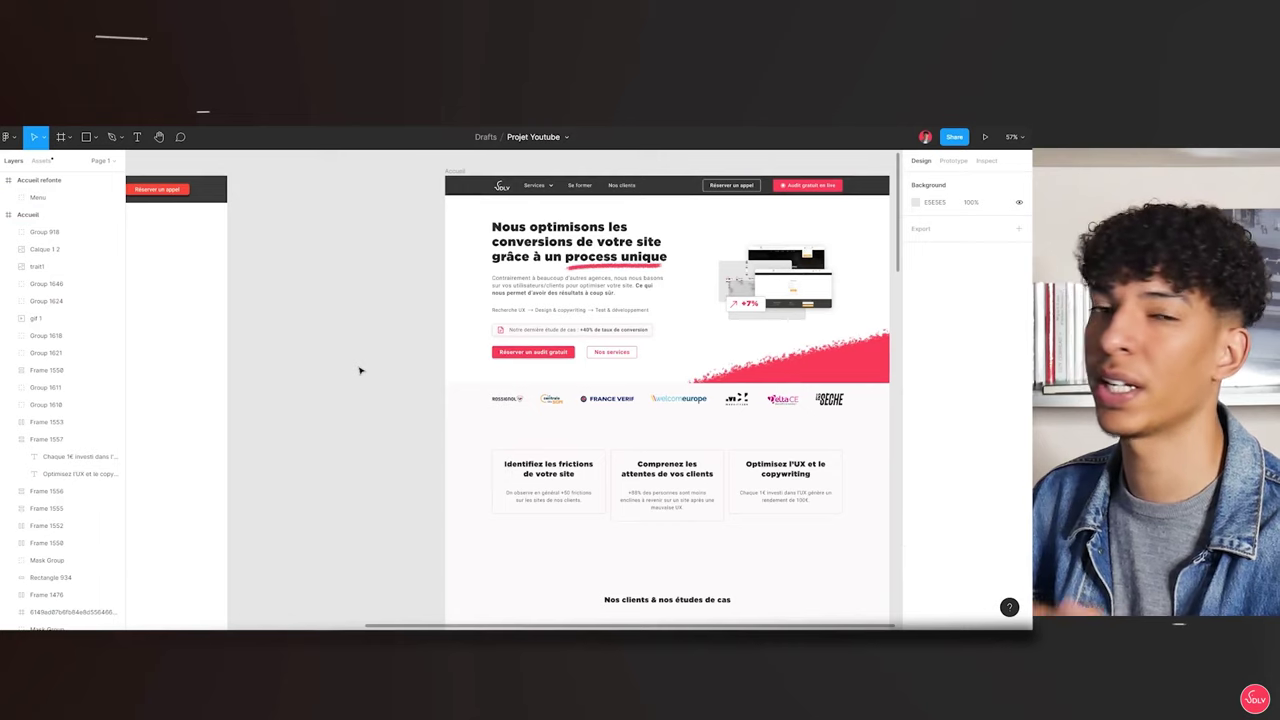
pyautogui.scroll(-3, 410, 441)
pyautogui.scroll(-3, 410, 441)
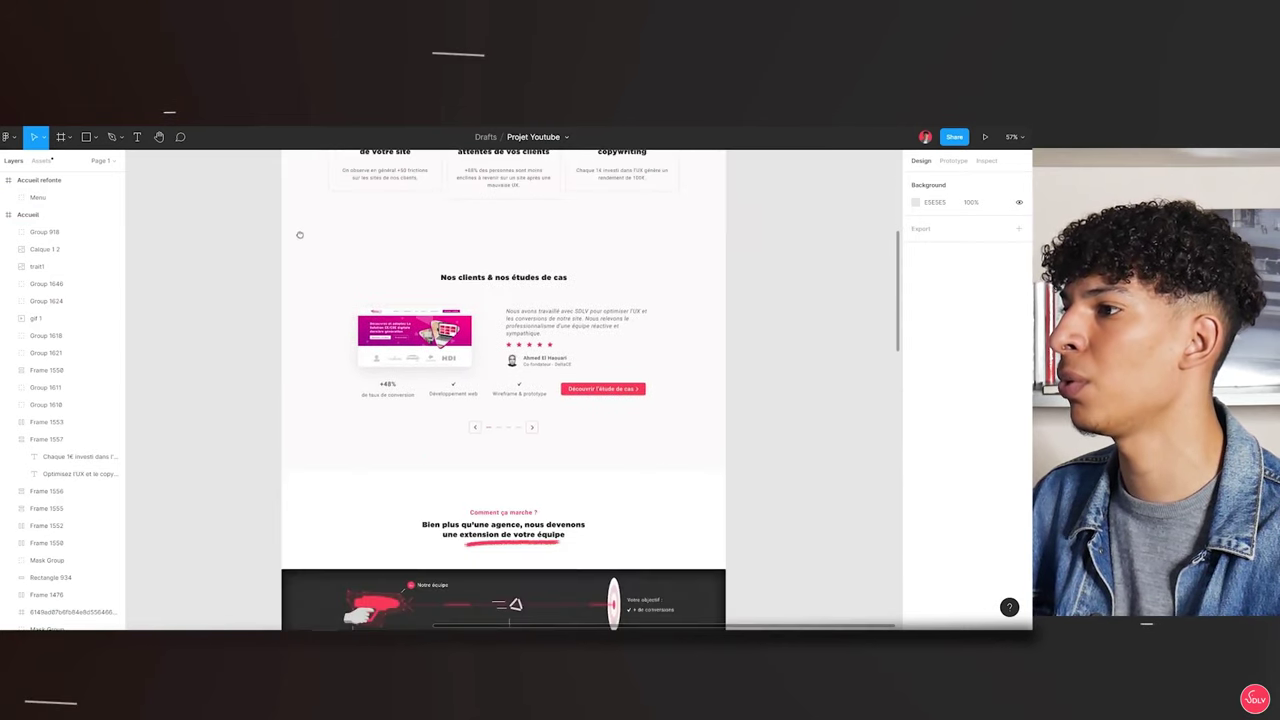
pyautogui.scroll(-5, 410, 441)
pyautogui.scroll(5, 323, 298)
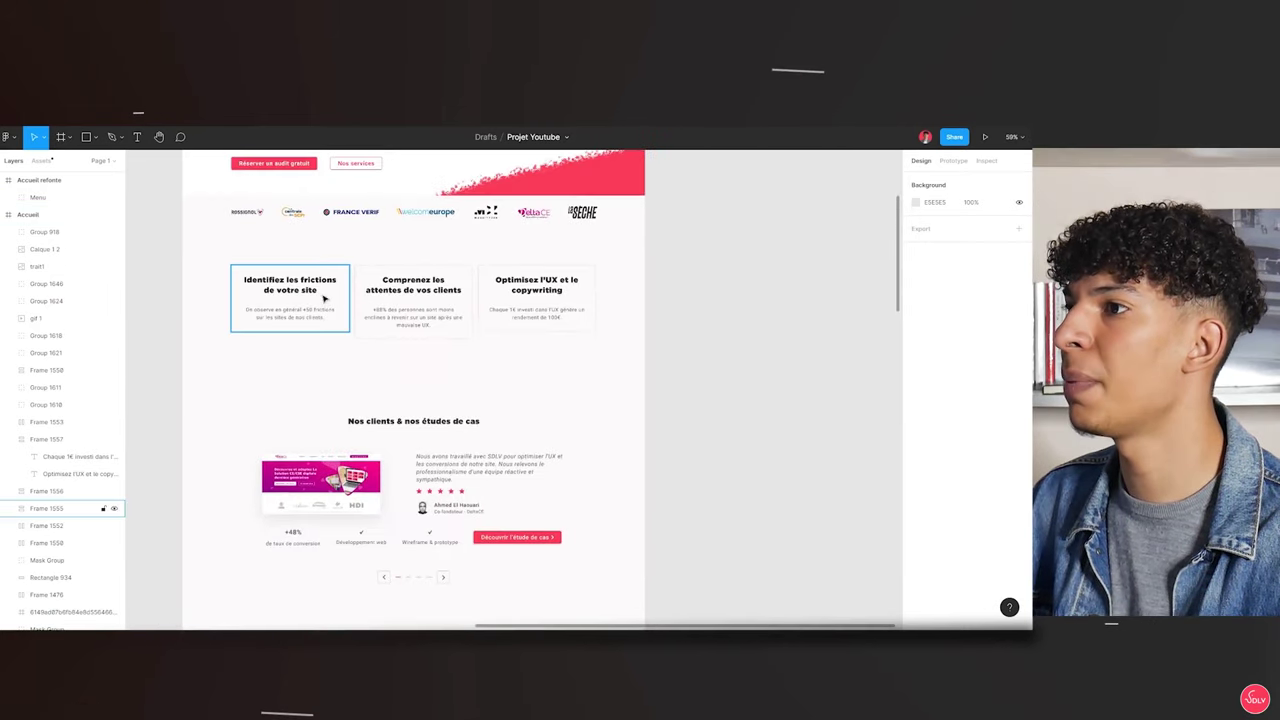
pyautogui.click(307, 291)
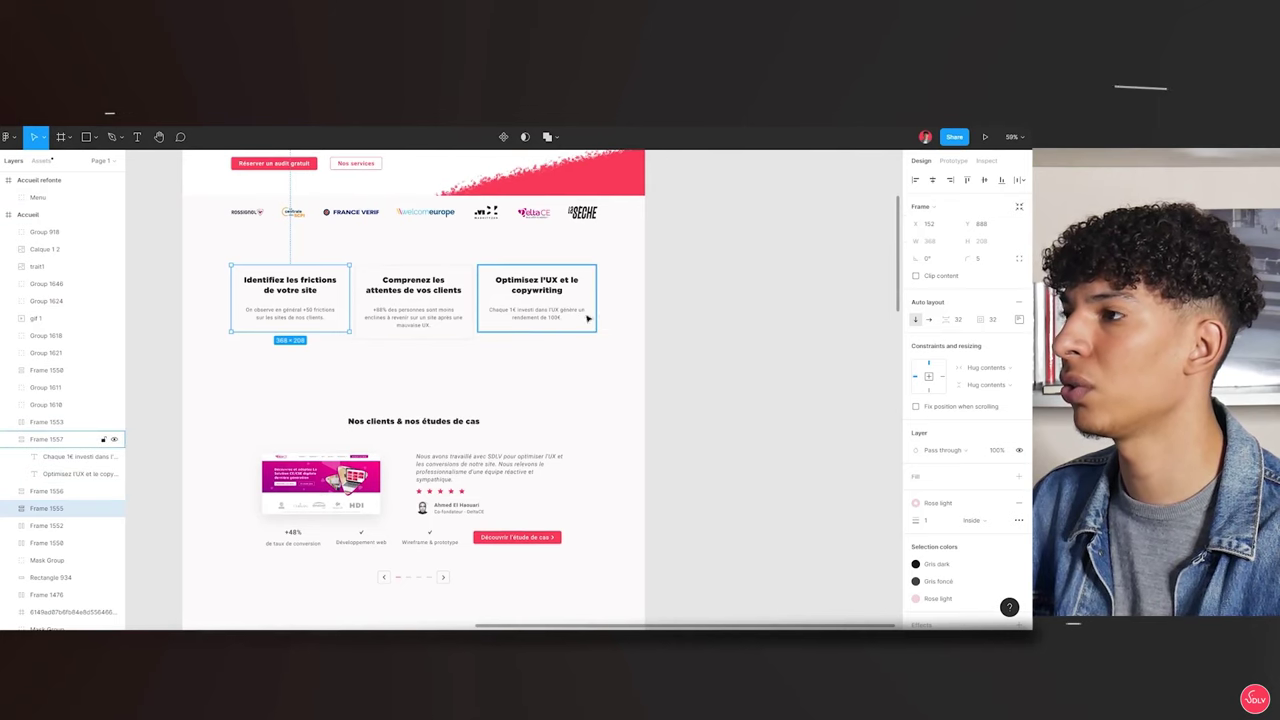
pyautogui.scroll(-10, 480, 326)
pyautogui.scroll(3, 508, 338)
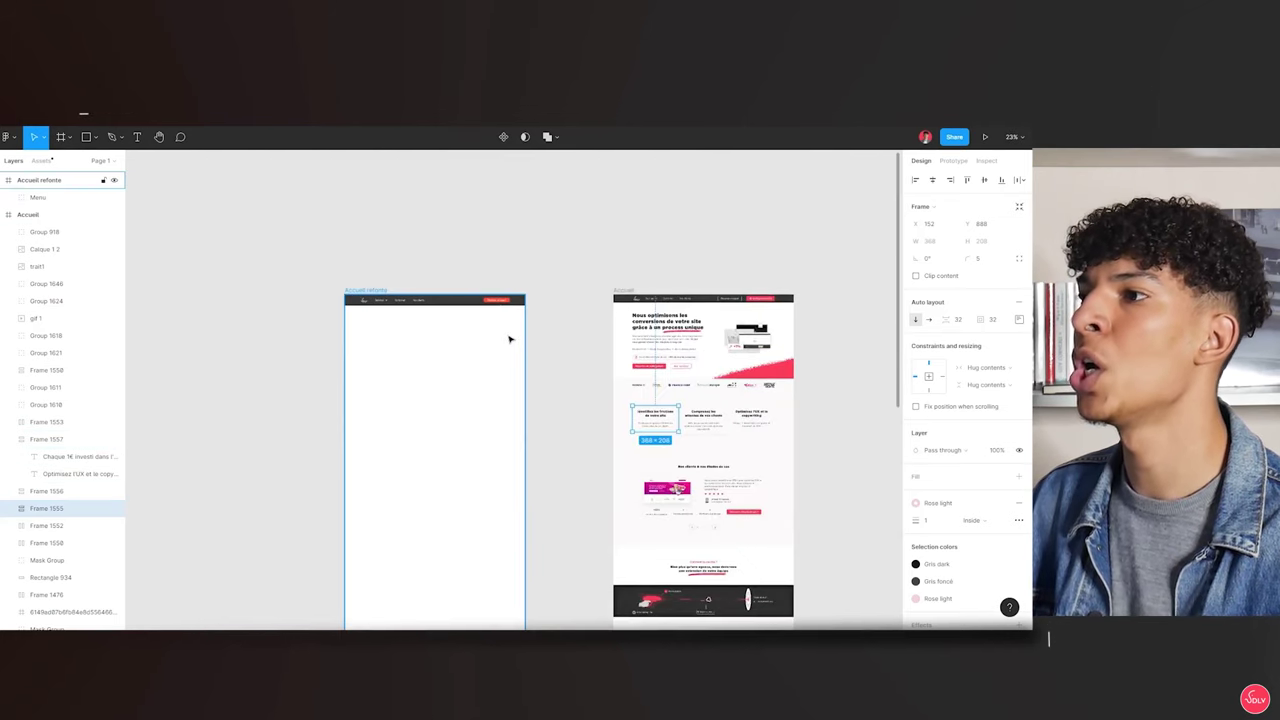
pyautogui.scroll(2, 510, 339)
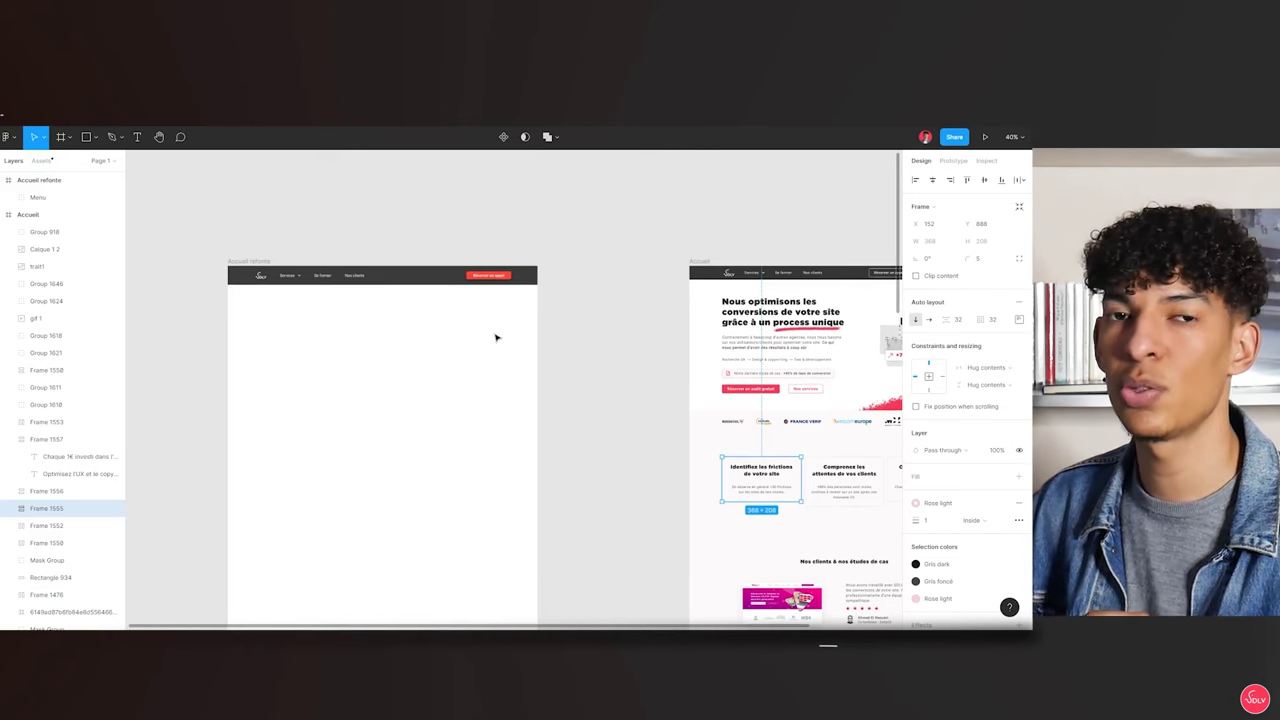
# Turn the red 'bouton' button into a component, collapse the Accueil layers and zoom out
pyautogui.scroll(3, 422, 304)
pyautogui.click(524, 261)
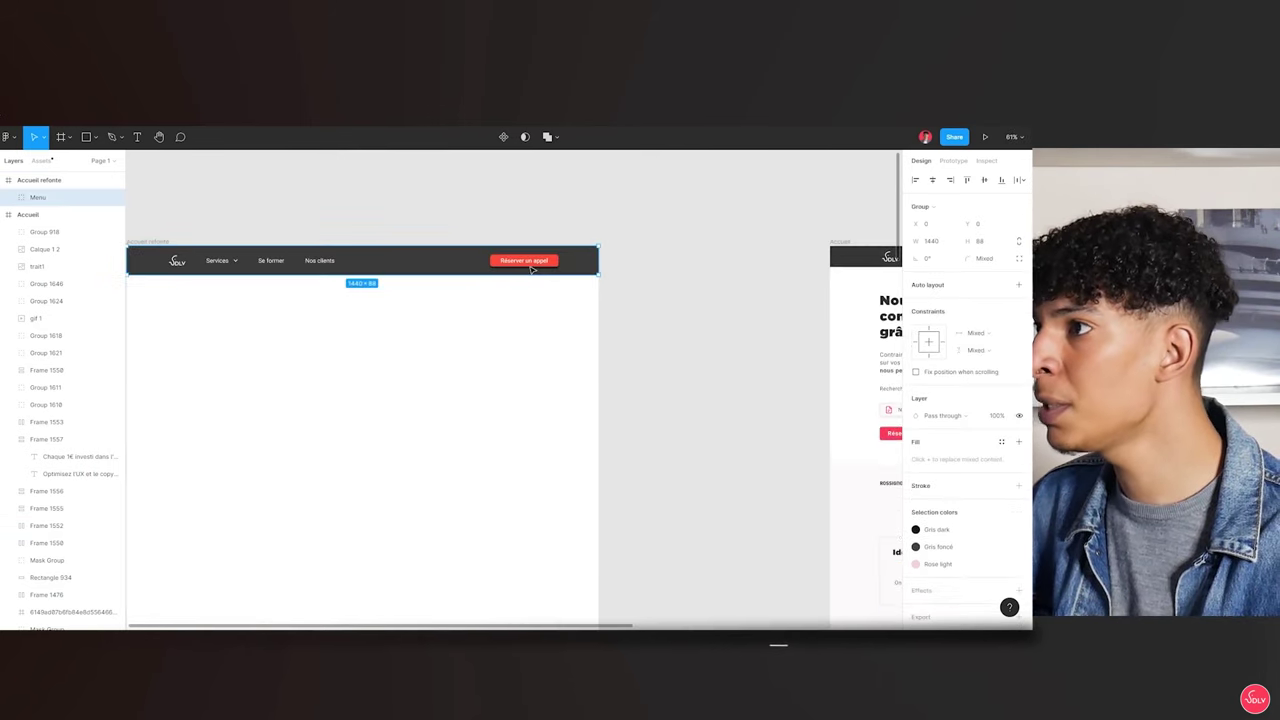
pyautogui.doubleClick(530, 261)
pyautogui.scroll(2, 558, 266)
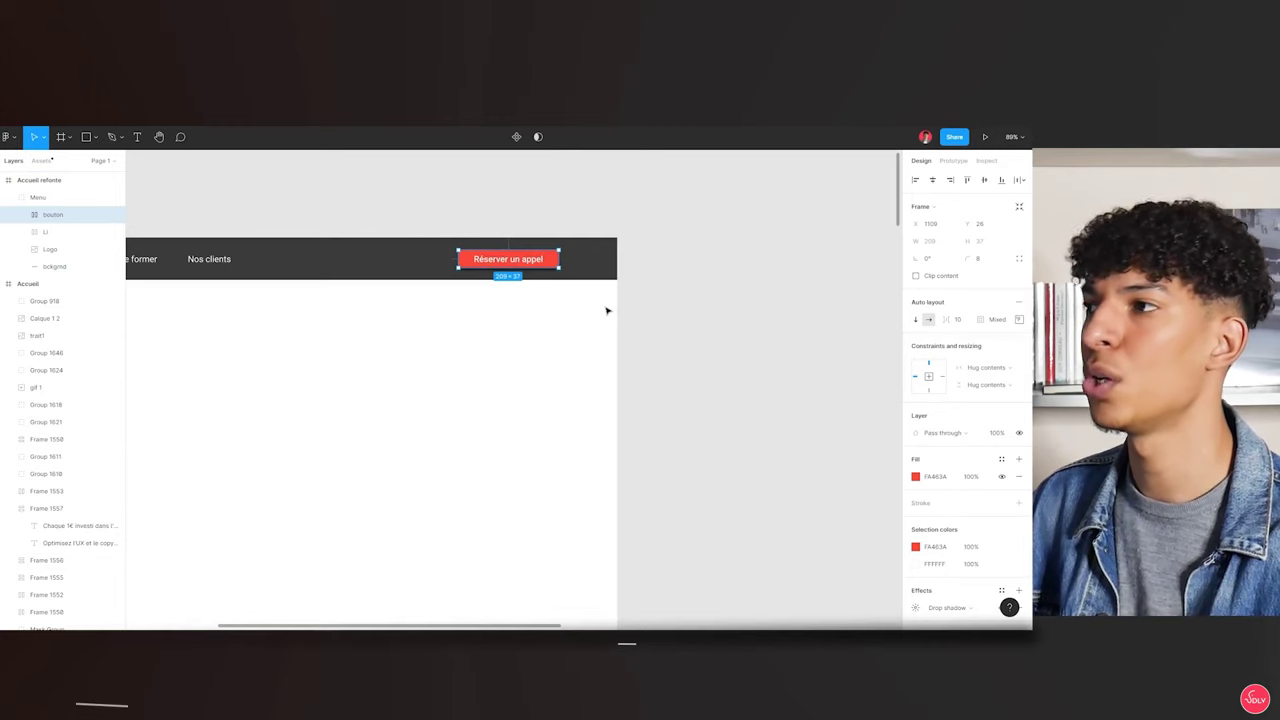
pyautogui.scroll(-5, 514, 336)
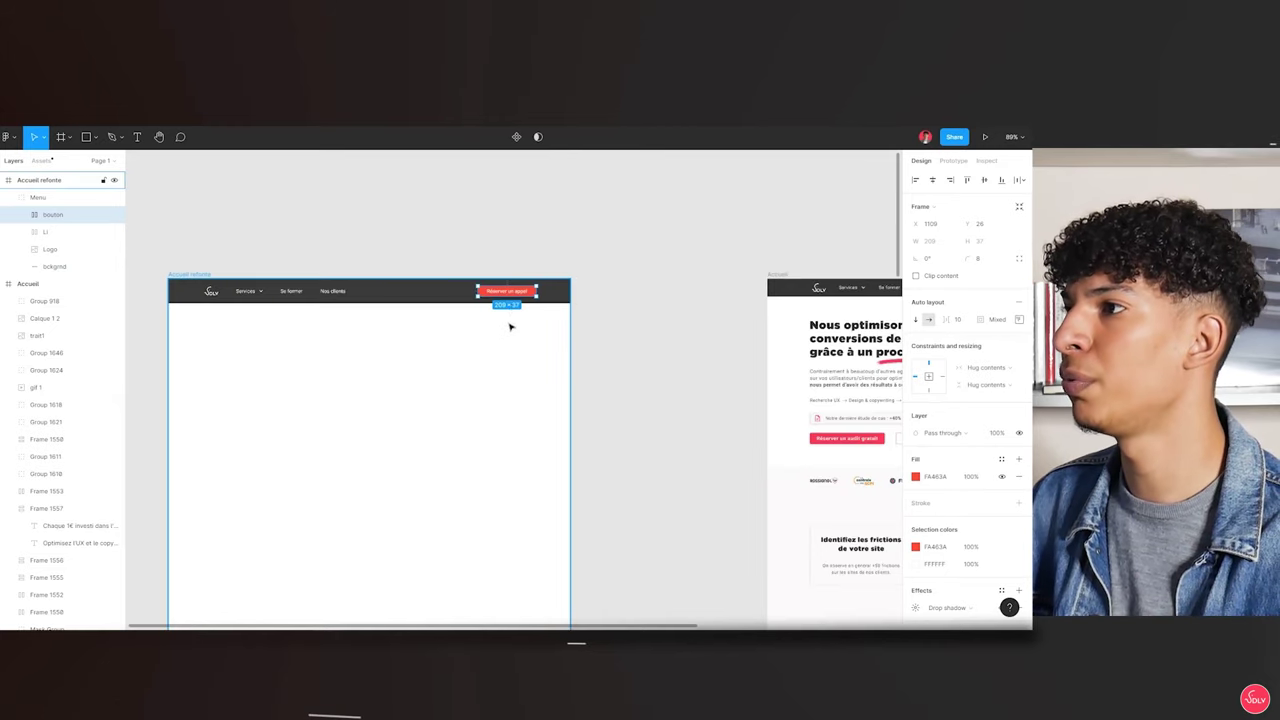
pyautogui.scroll(6, 517, 298)
pyautogui.rightClick(521, 296)
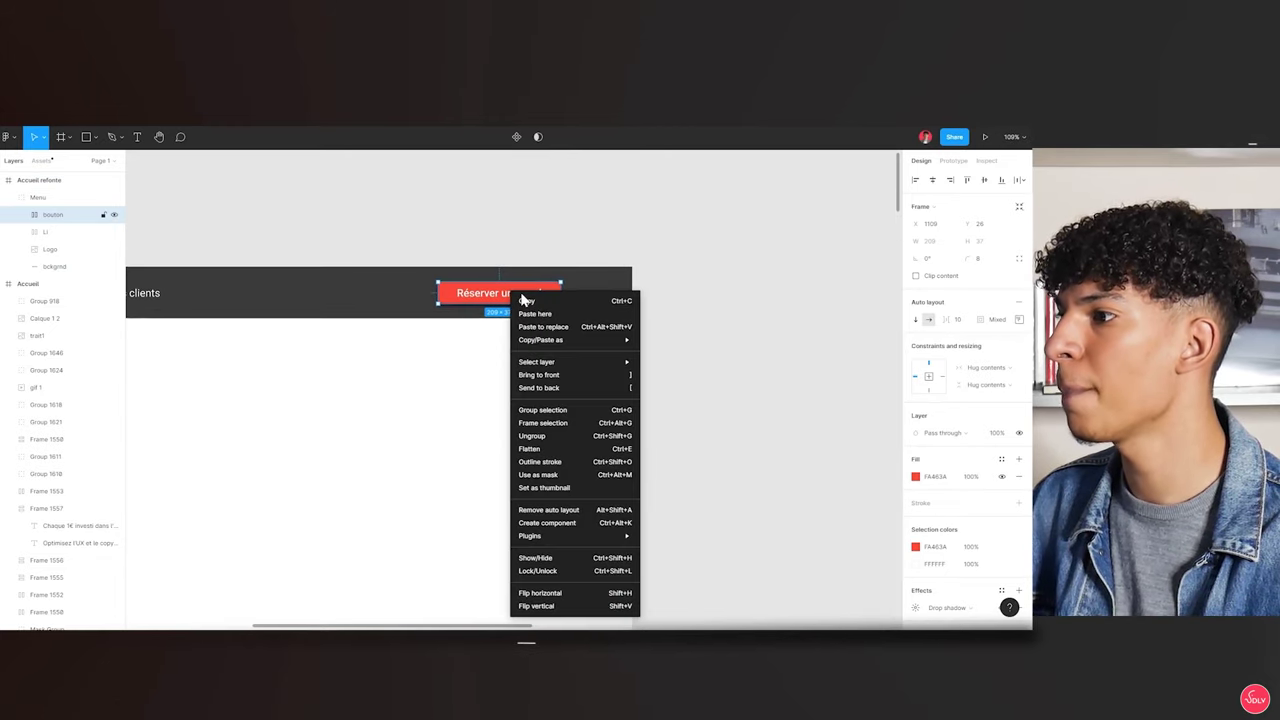
pyautogui.click(562, 523)
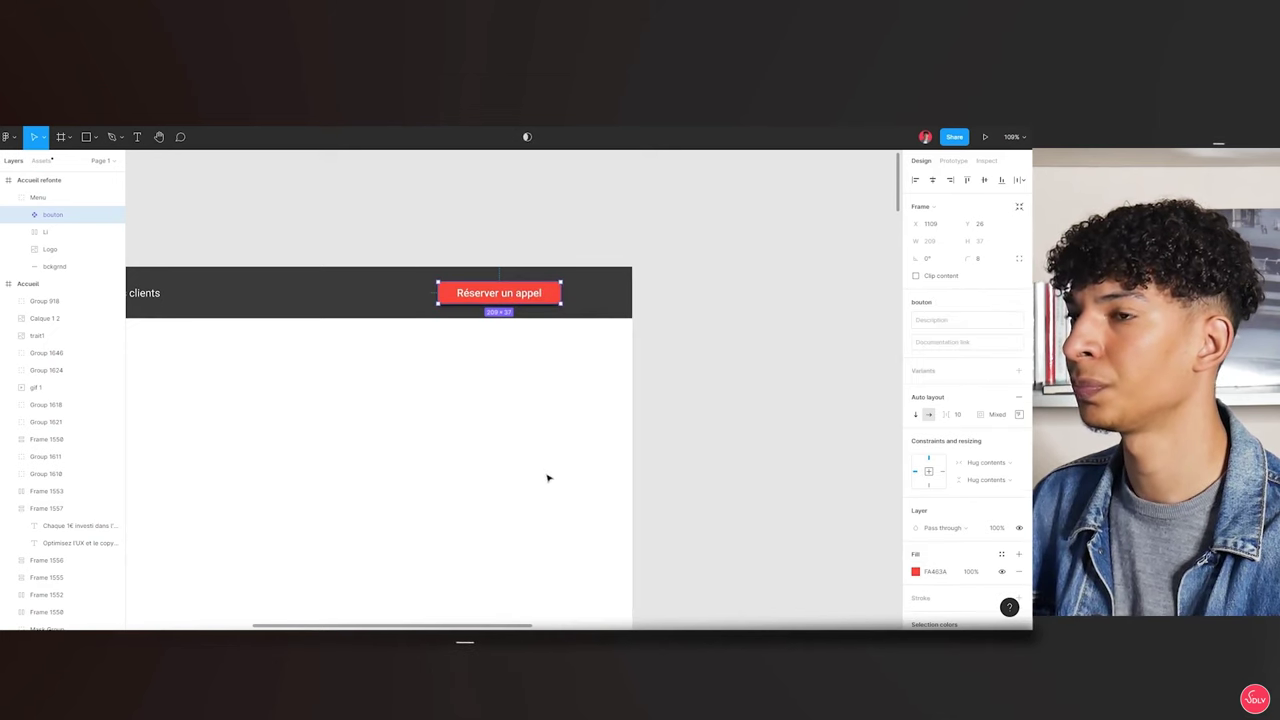
pyautogui.click(8, 284)
pyautogui.hotkey('ctrl', '-')
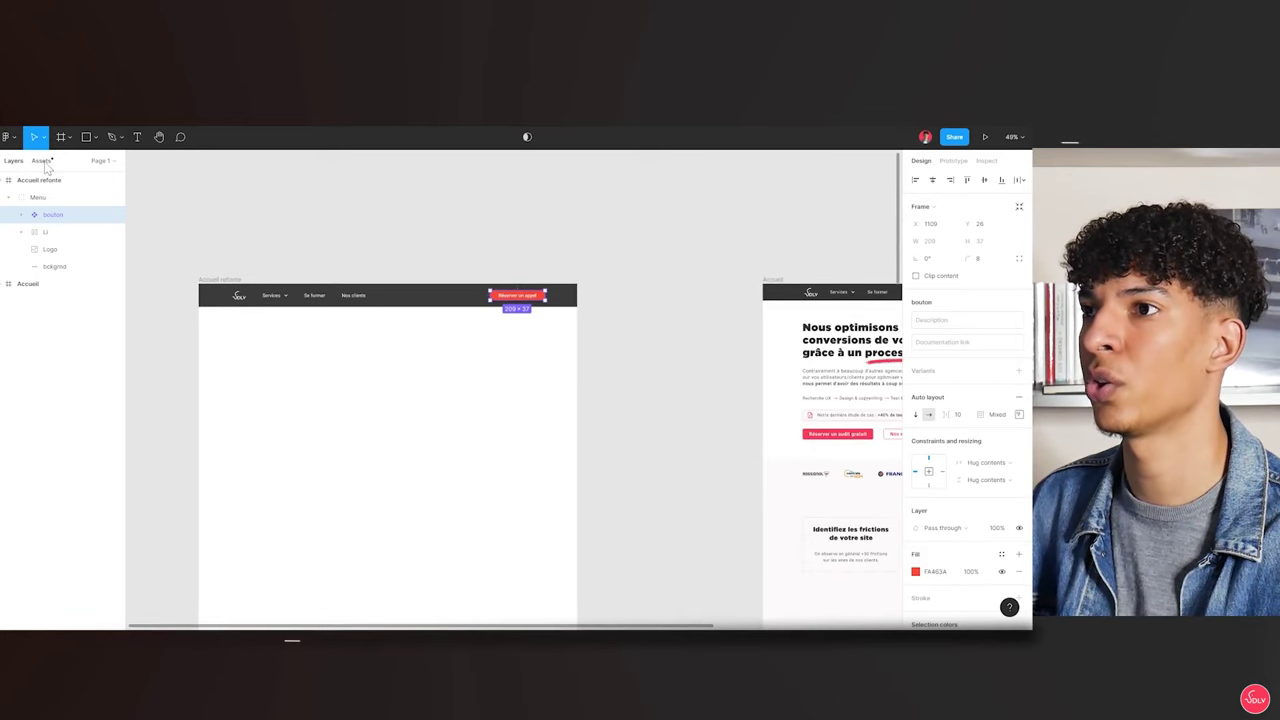
# Drag two Réserver un appel button copies from the local components onto the canvas
pyautogui.click(42, 161)
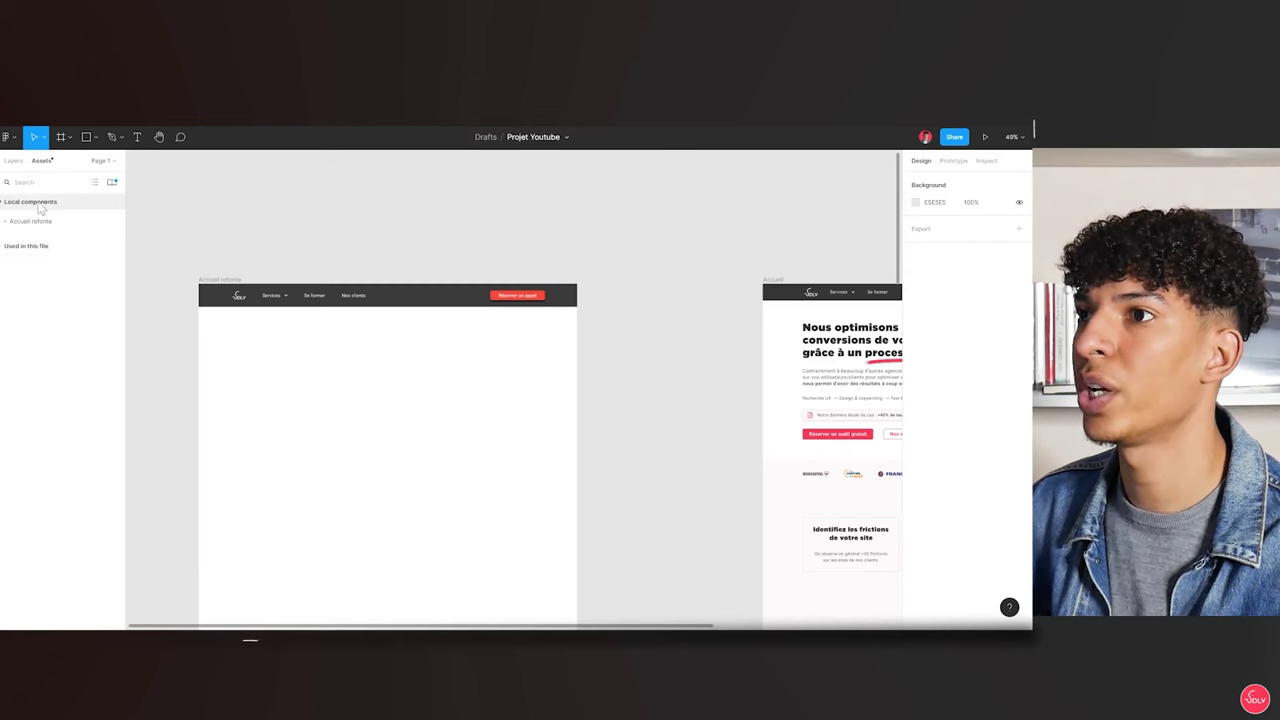
pyautogui.click(8, 221)
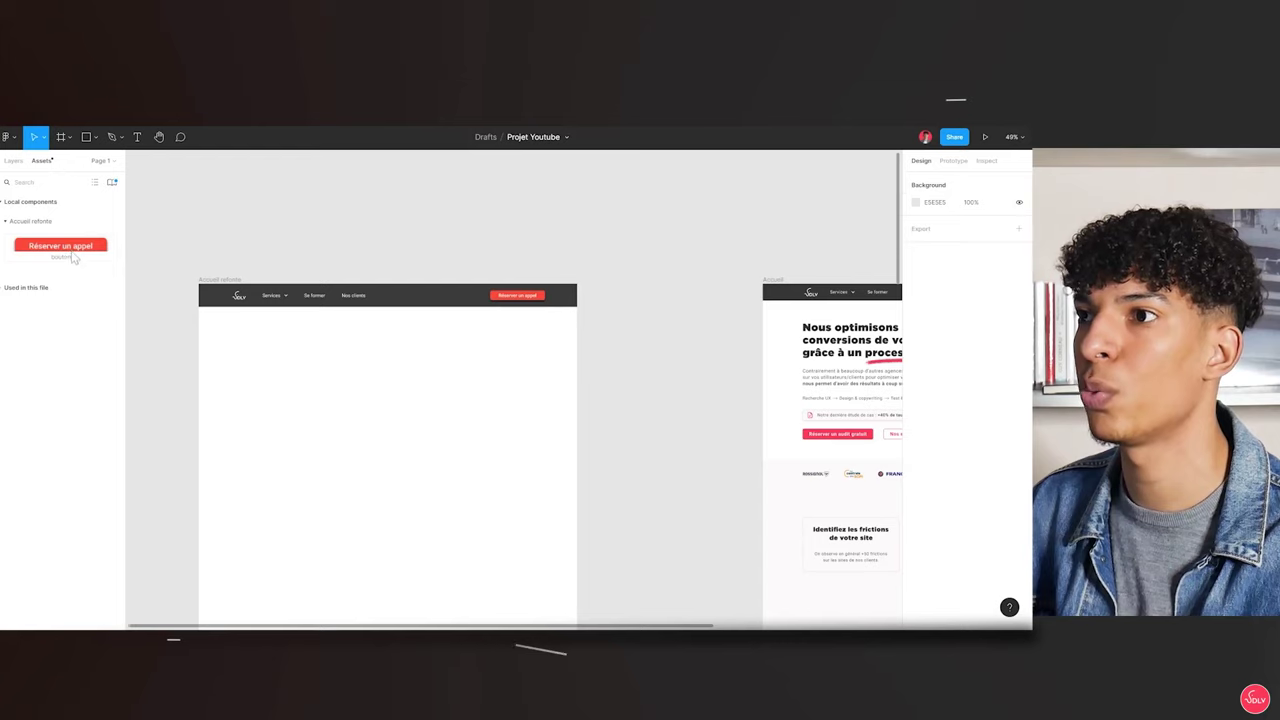
pyautogui.moveTo(80, 246)
pyautogui.mouseDown()
pyautogui.moveTo(203, 243)
pyautogui.moveTo(270, 222)
pyautogui.mouseUp()
pyautogui.moveTo(80, 246); pyautogui.dragTo(455, 237)
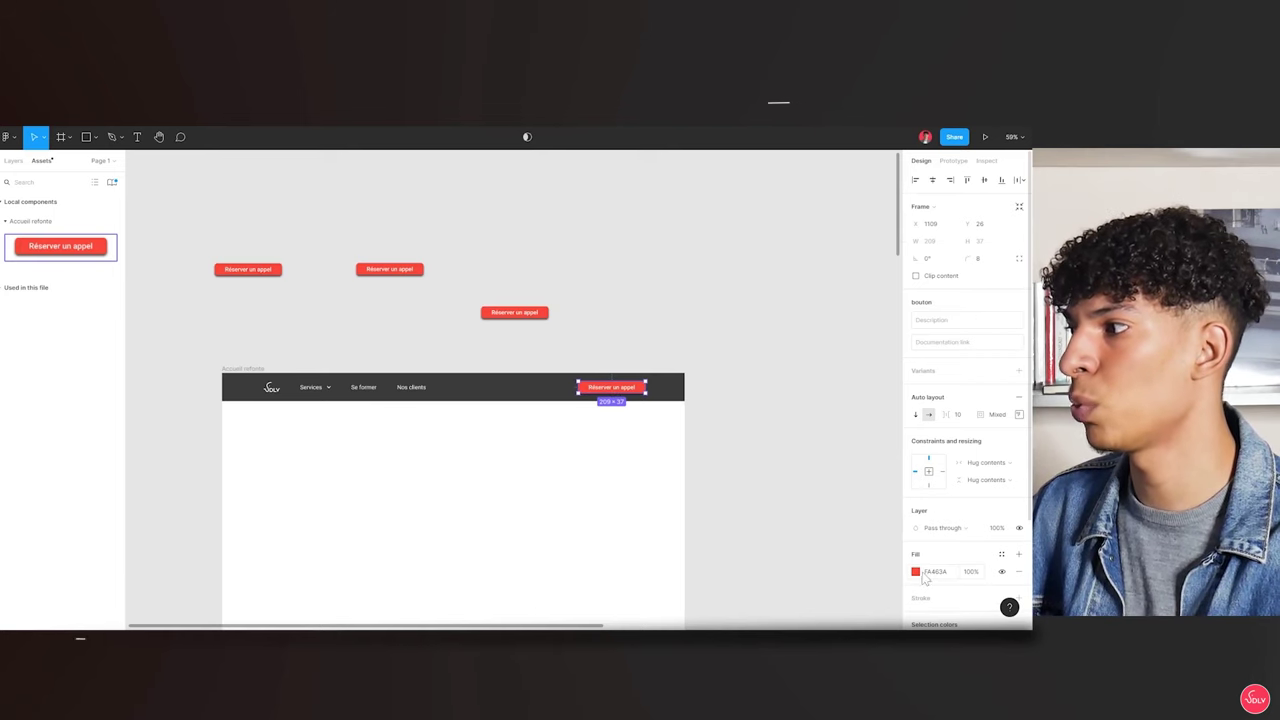
# Change the booking buttons' fill colour to a brighter red
pyautogui.click(916, 572)
pyautogui.moveTo(808, 399)
pyautogui.mouseDown()
pyautogui.moveTo(829, 400)
pyautogui.moveTo(846, 377)
pyautogui.moveTo(811, 371)
pyautogui.moveTo(874, 366)
pyautogui.mouseUp()
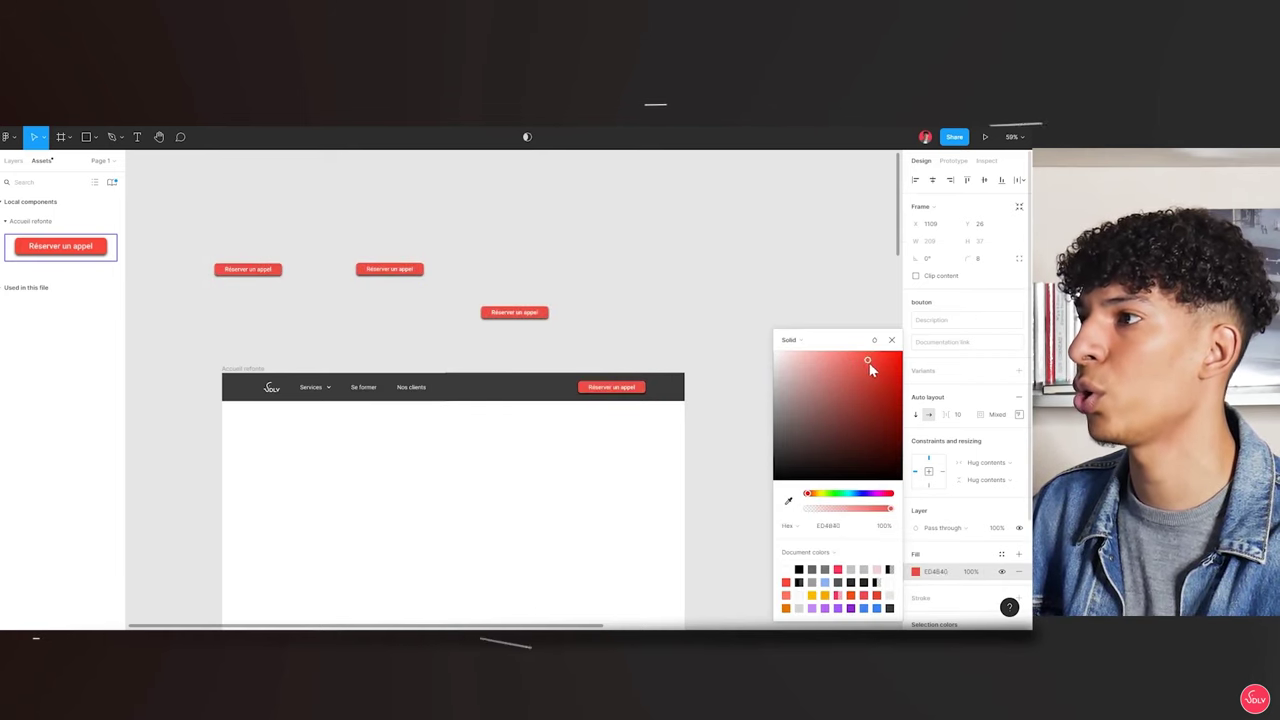
pyautogui.click(590, 349)
# Marquee-select the three loose red test buttons above the frame and remove them
pyautogui.moveTo(590, 349); pyautogui.dragTo(203, 229)
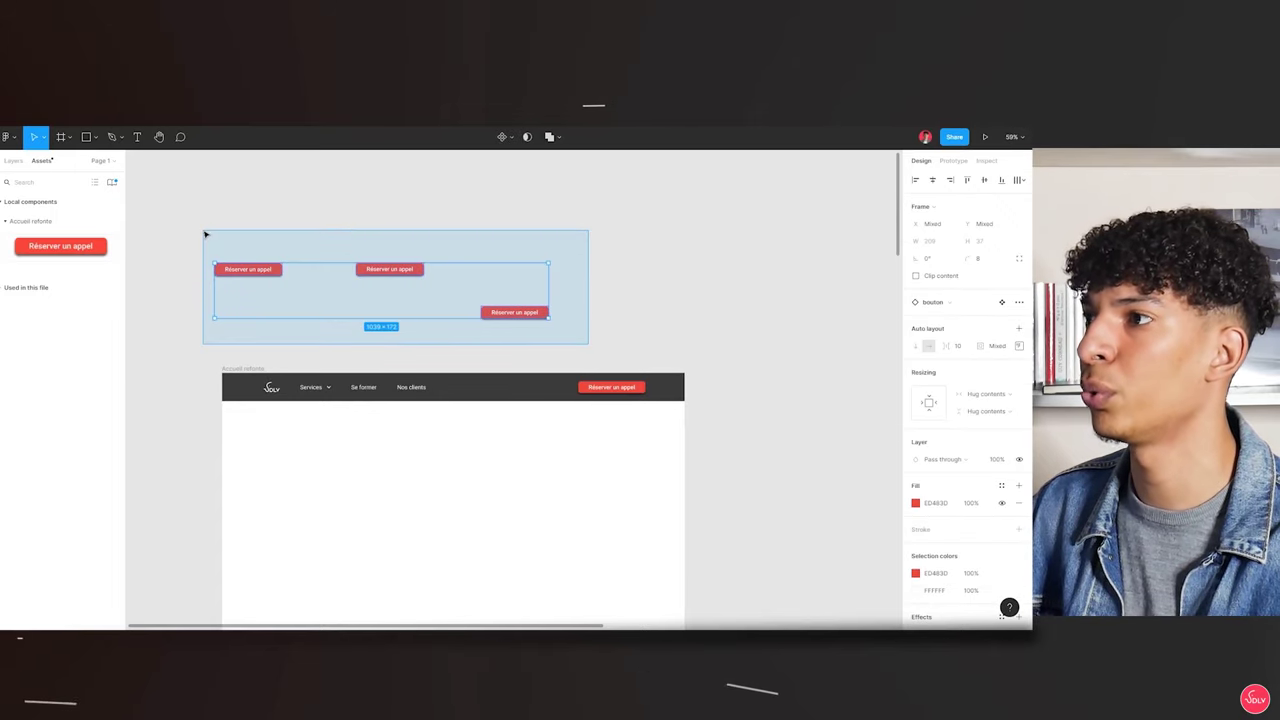
pyautogui.press('Escape')
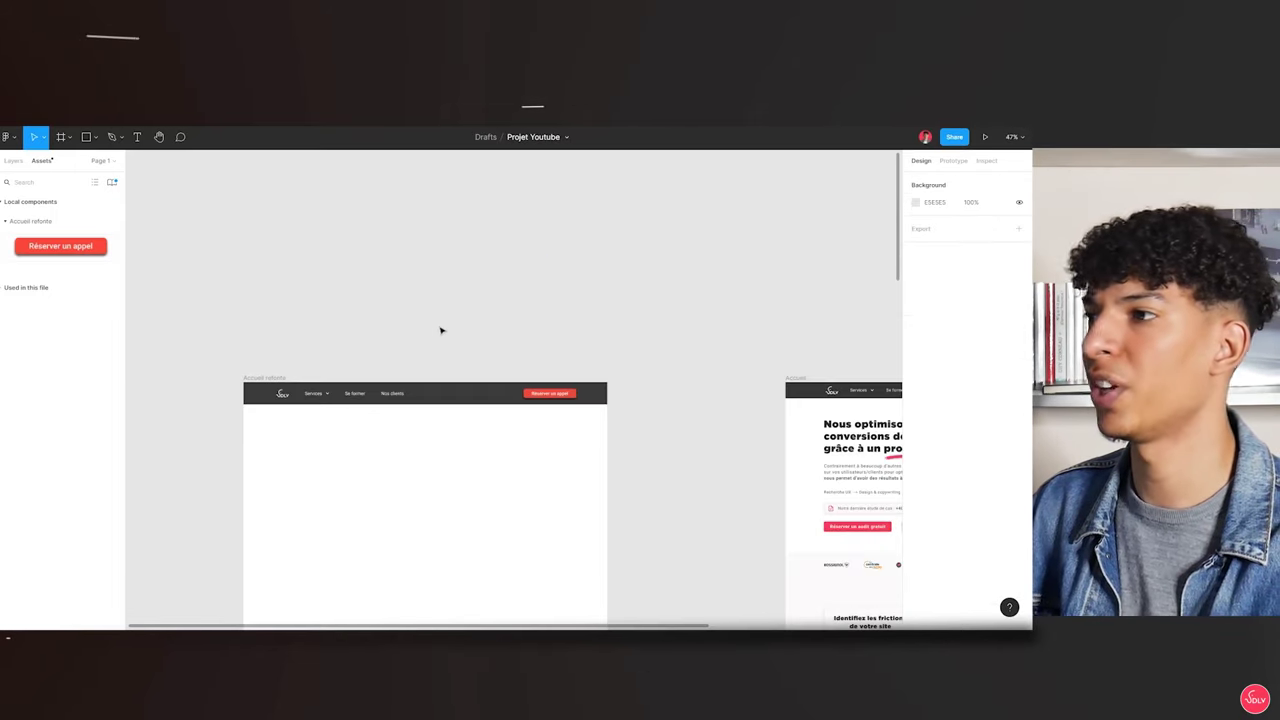
pyautogui.scroll(-5, 329, 289)
# Paste the 'Identifiez les frictions de votre site' heading below the nav and adjust its line height
pyautogui.scroll(5, 343, 357)
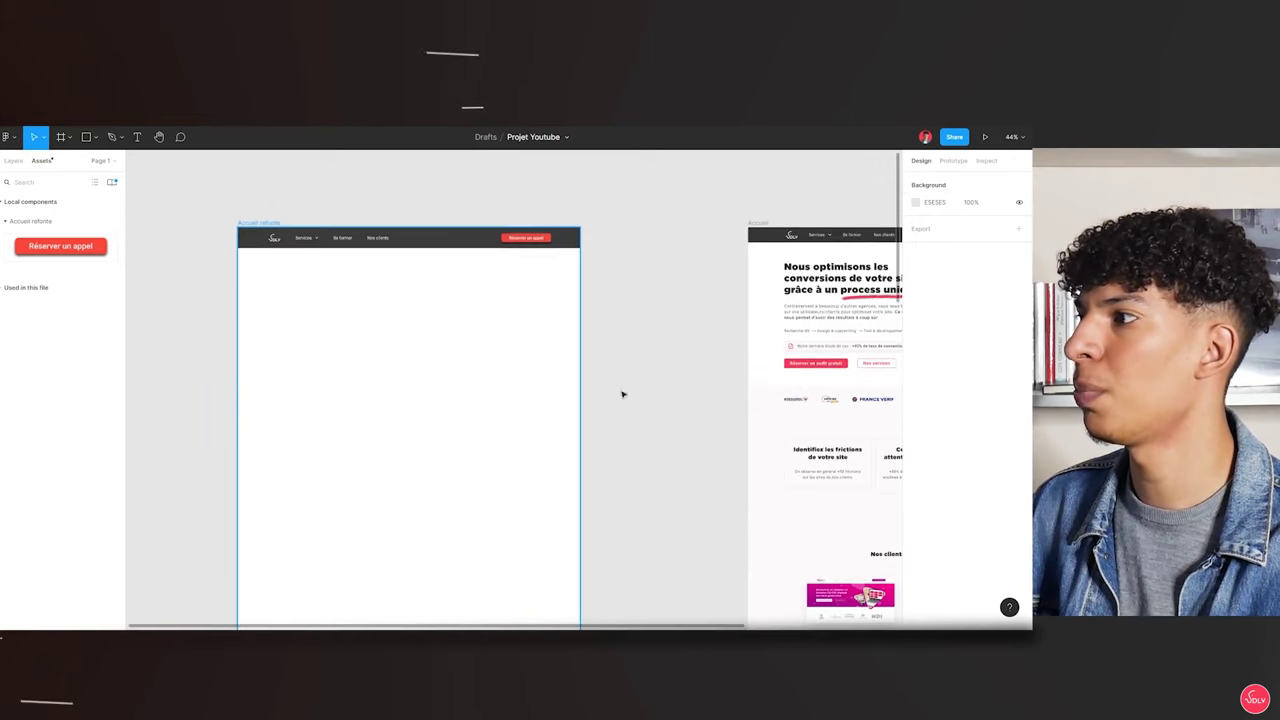
pyautogui.scroll(2, 354, 315)
pyautogui.hotkey('ctrl', 'v')
pyautogui.moveTo(267, 286); pyautogui.dragTo(252, 294)
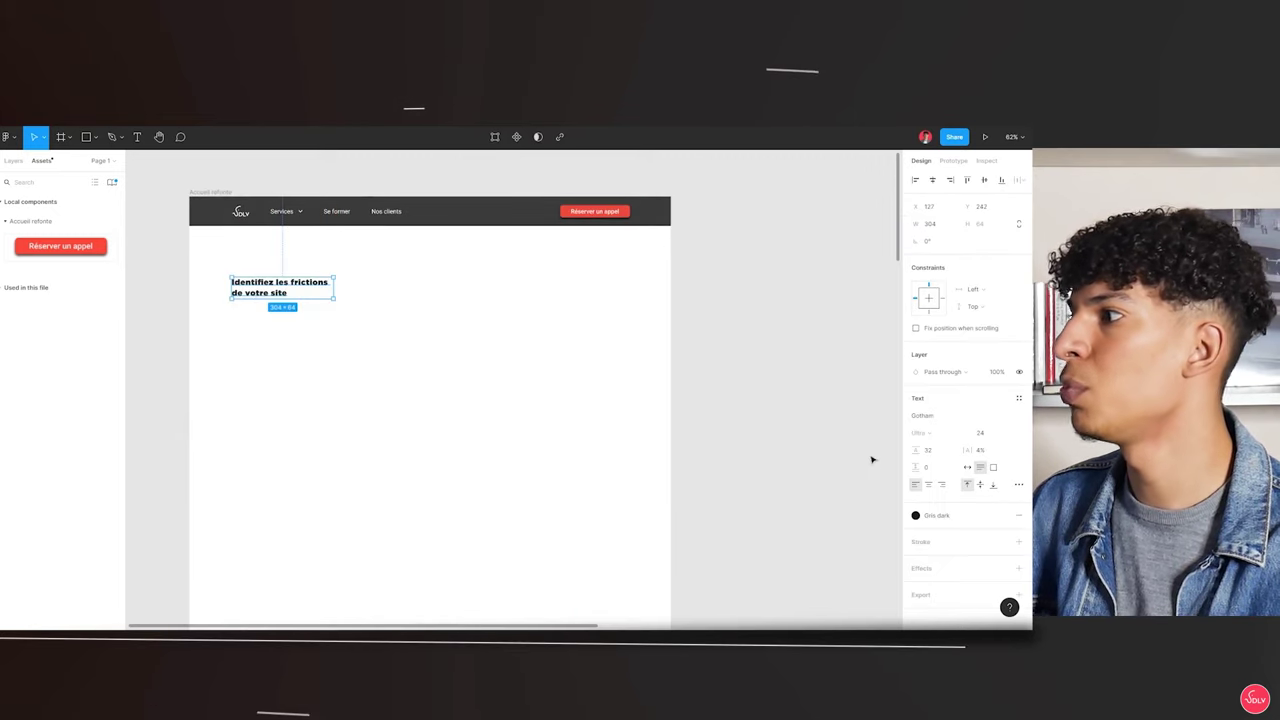
pyautogui.click(942, 452)
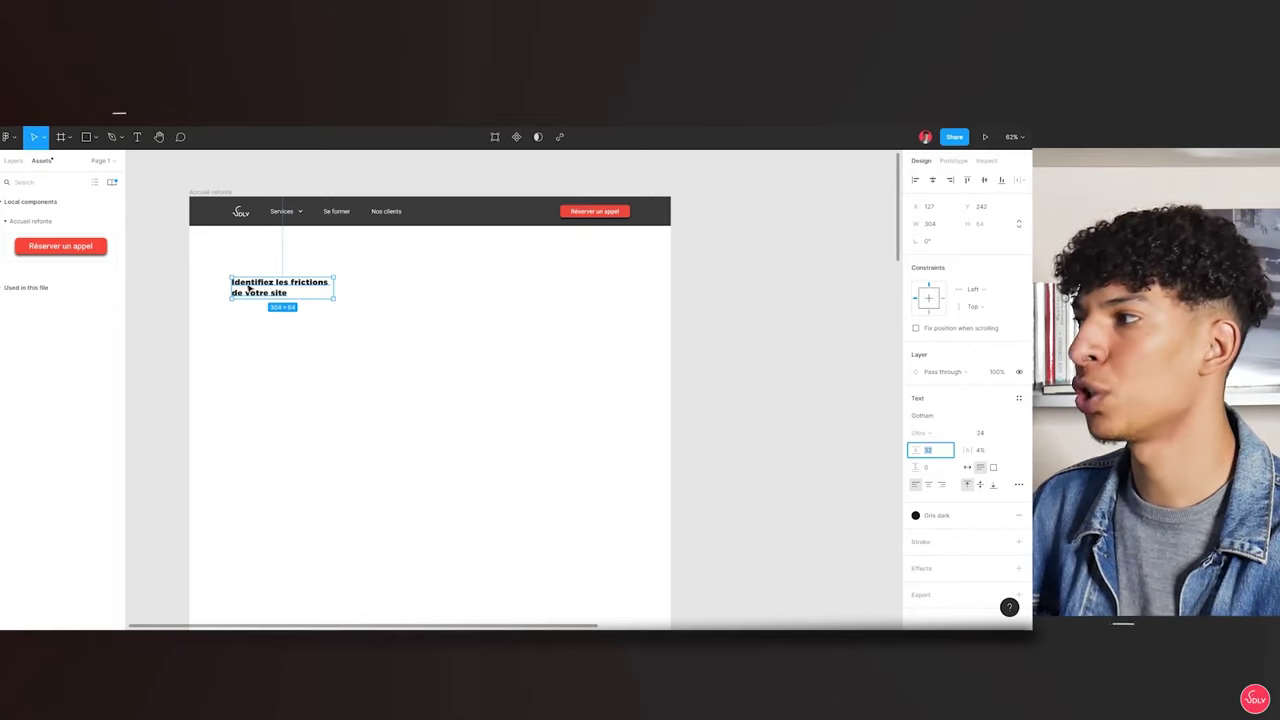
# Start a new text style from the heading's formatting
pyautogui.scroll(2, 263, 288)
pyautogui.scroll(2, 258, 287)
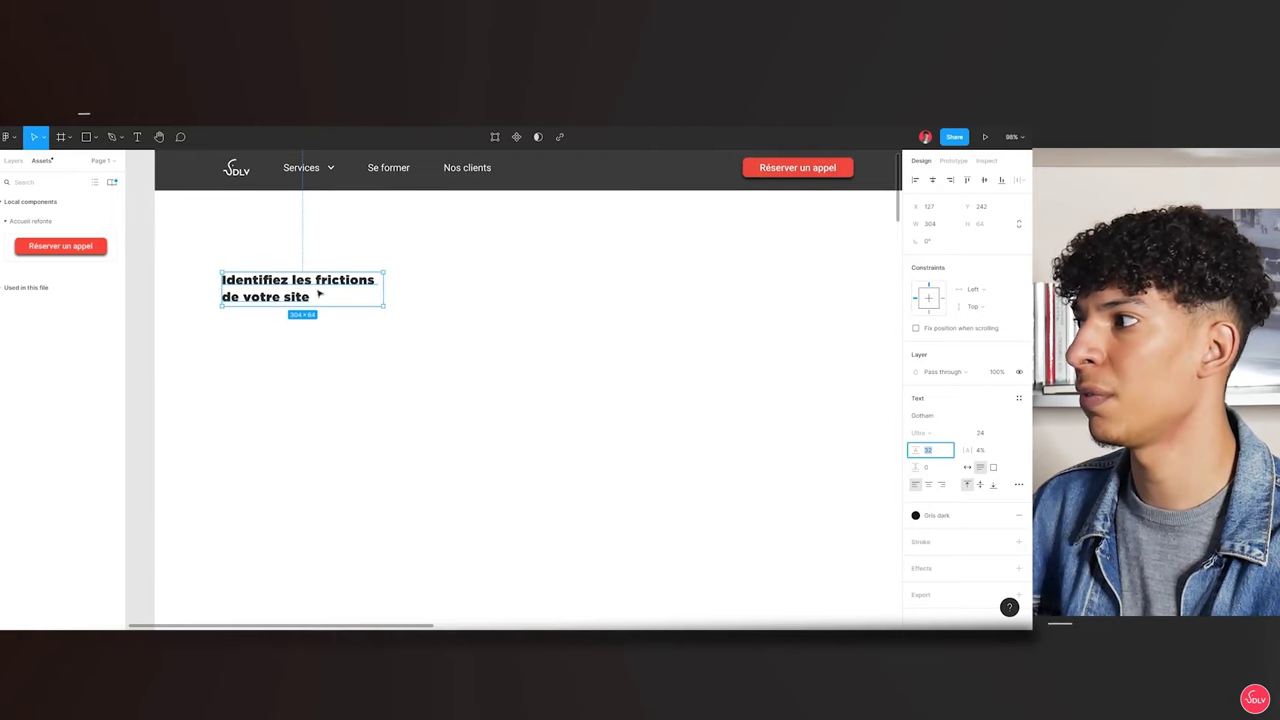
pyautogui.click(1018, 400)
pyautogui.click(1014, 419)
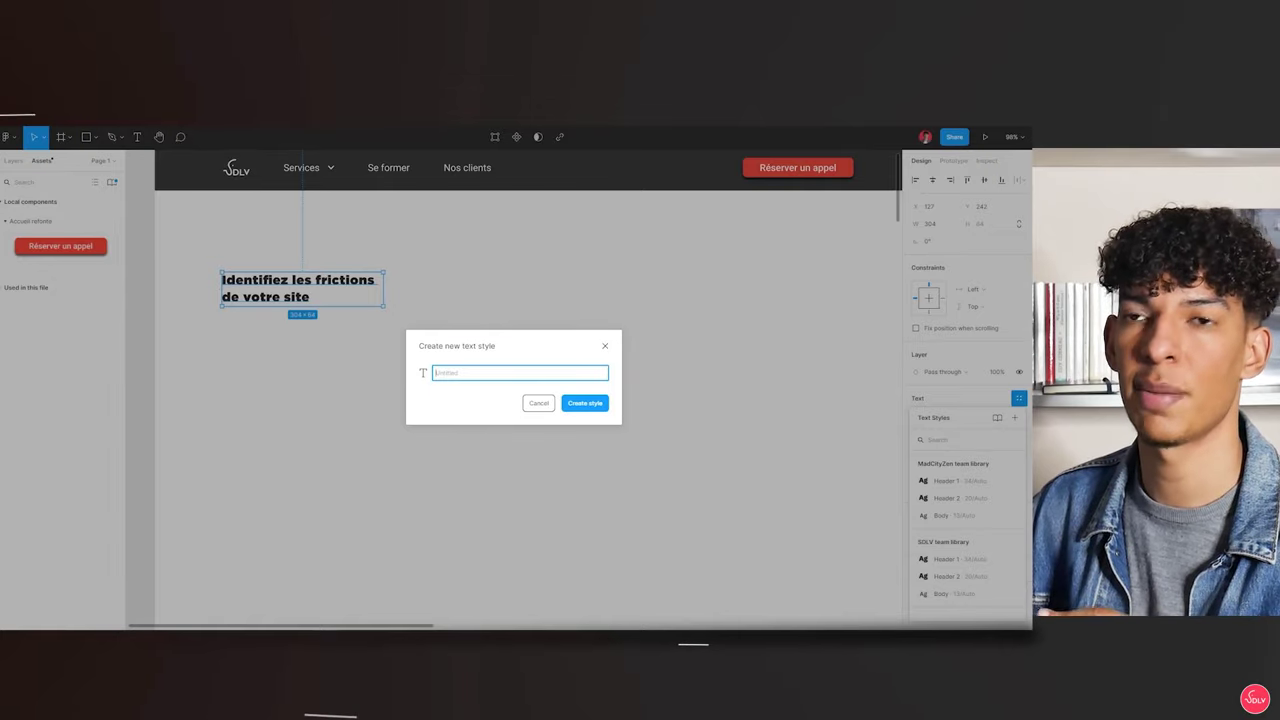
# Save the new text style as H2 and apply it to a sample text box
pyautogui.write('H2')
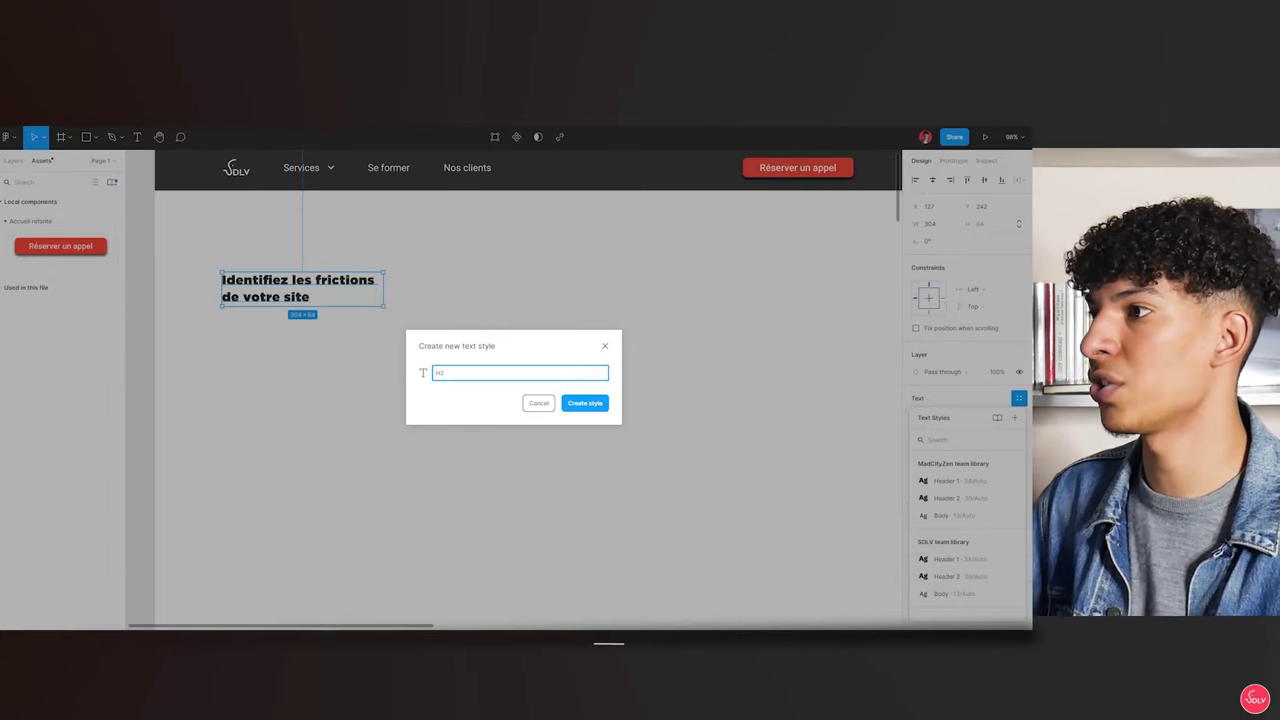
pyautogui.press('Return')
pyautogui.write('Quel')
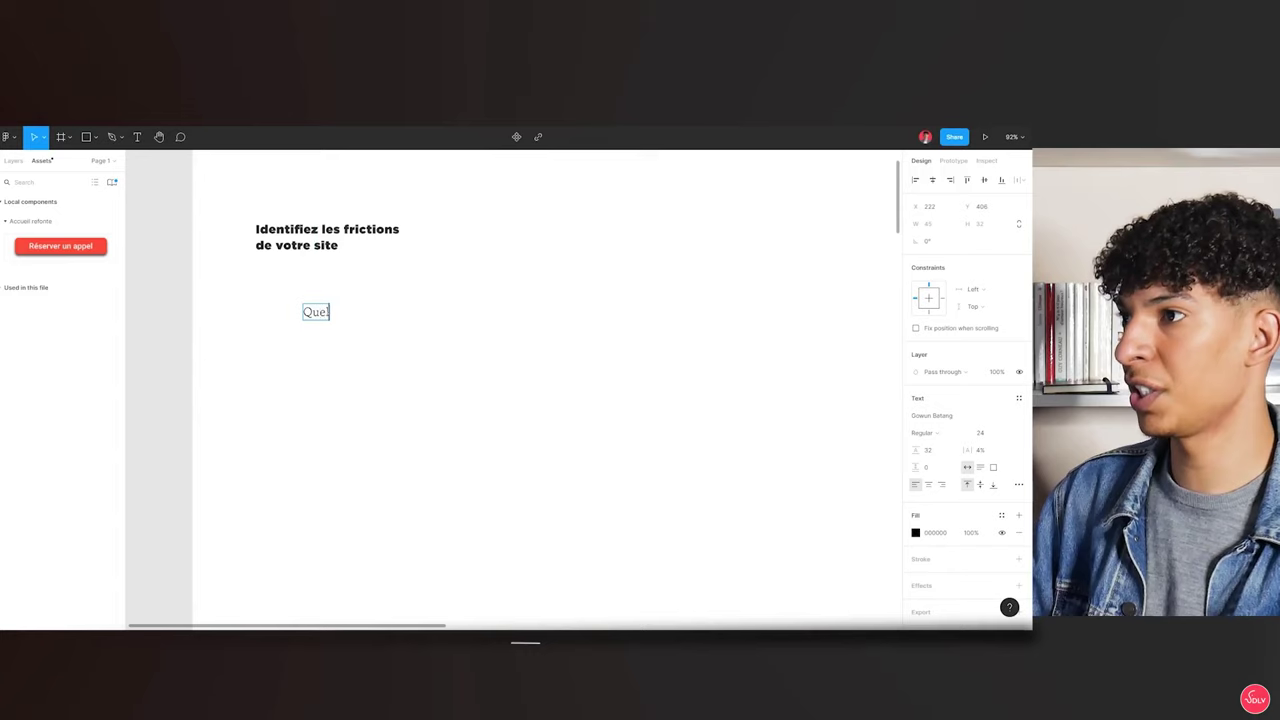
pyautogui.write('ques chose')
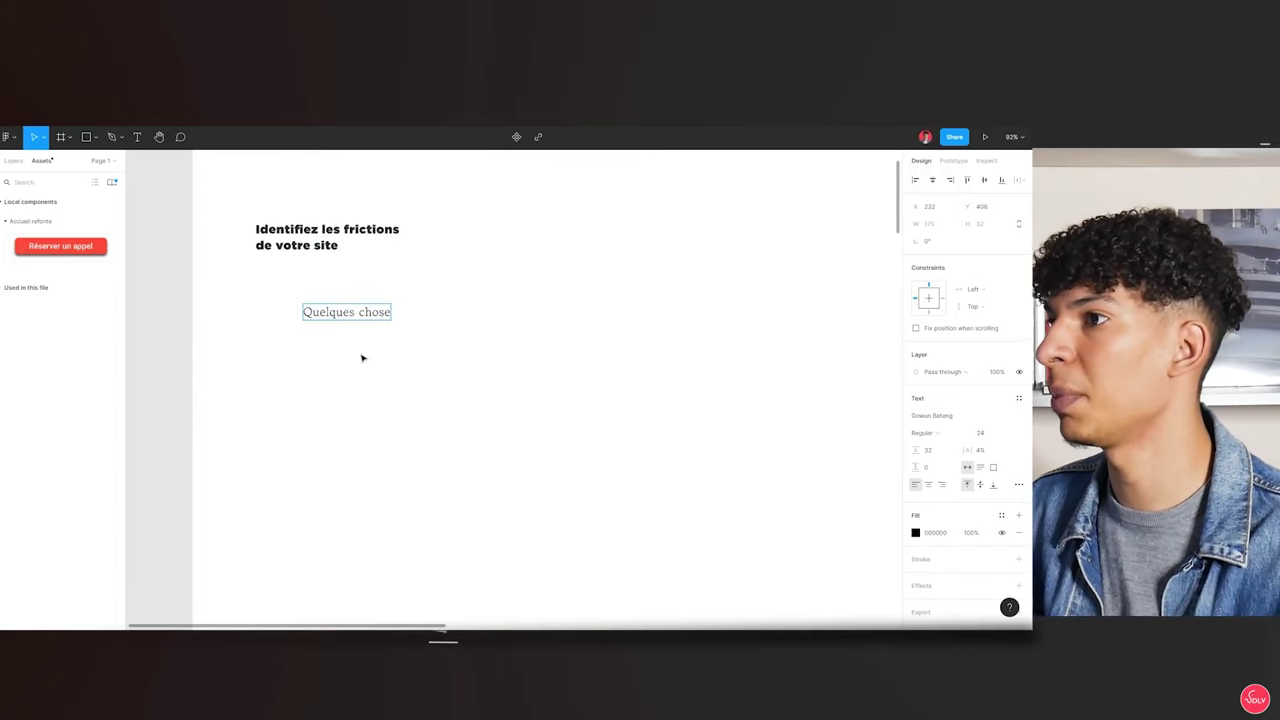
pyautogui.press('Escape')
pyautogui.click(1019, 399)
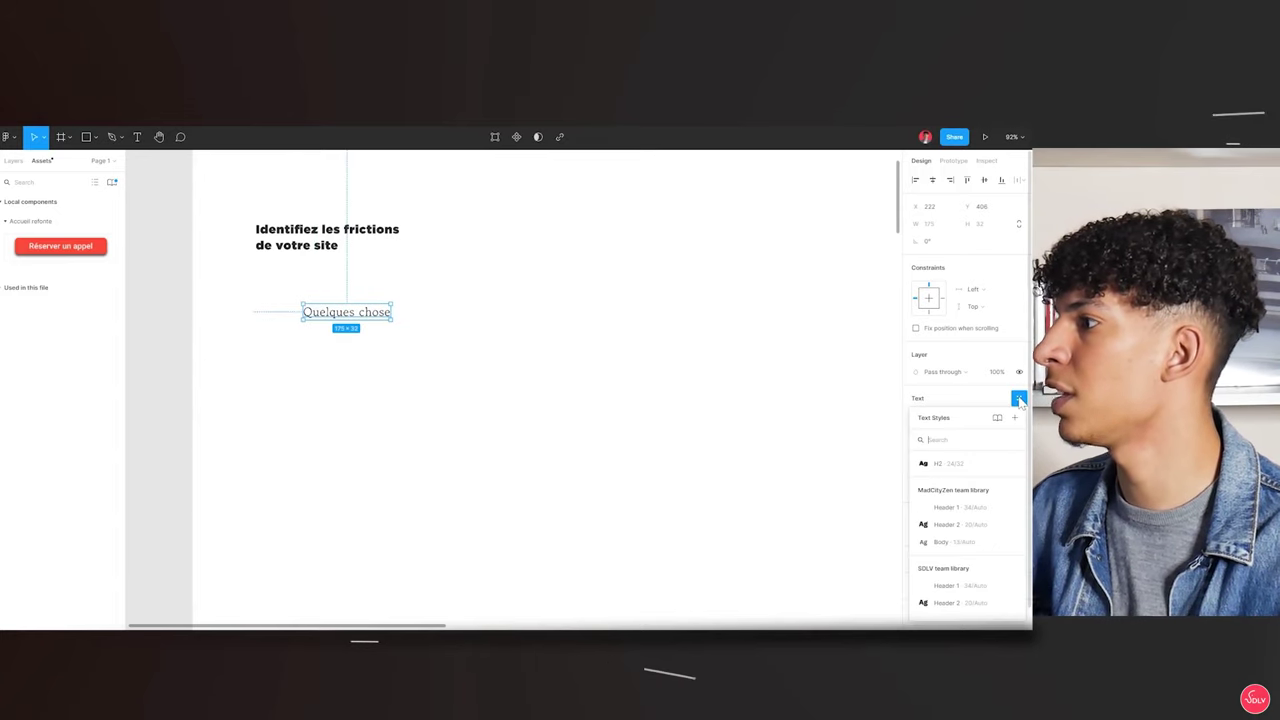
pyautogui.click(940, 465)
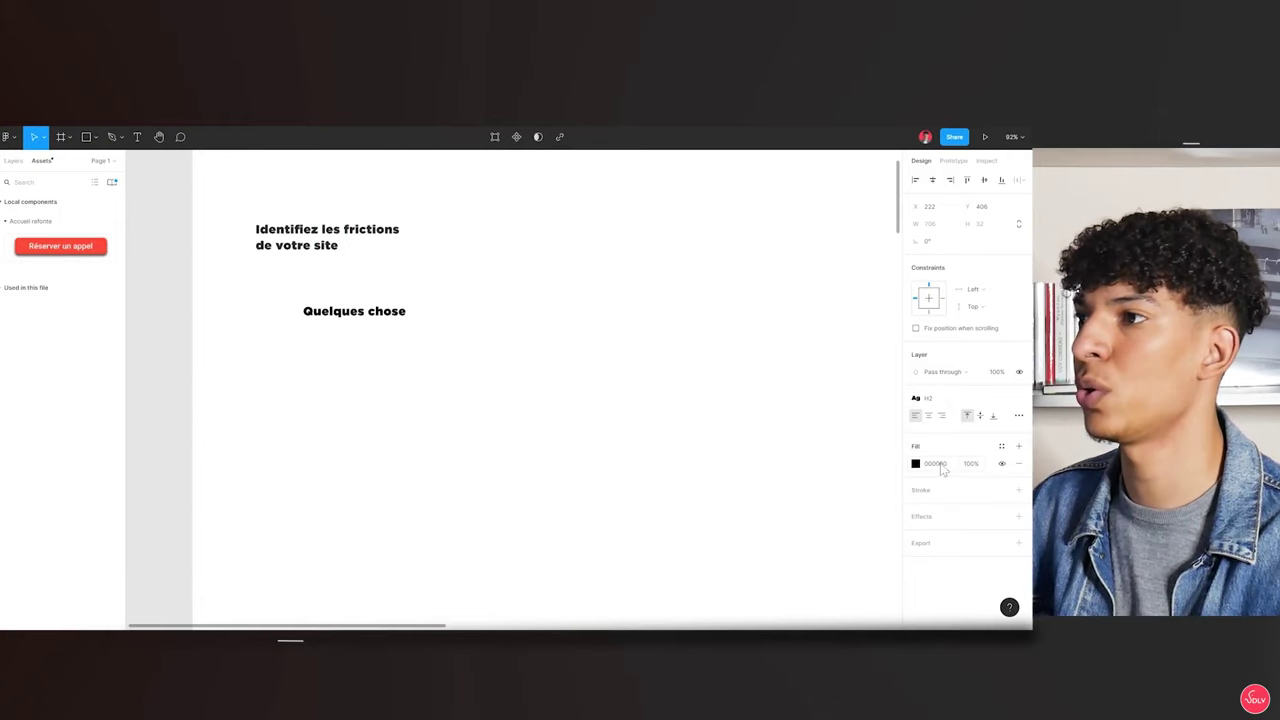
# Replace the redesign heading's text with the original page's 'Nous optimisons les conversions…' headline
pyautogui.scroll(-5, 330, 310)
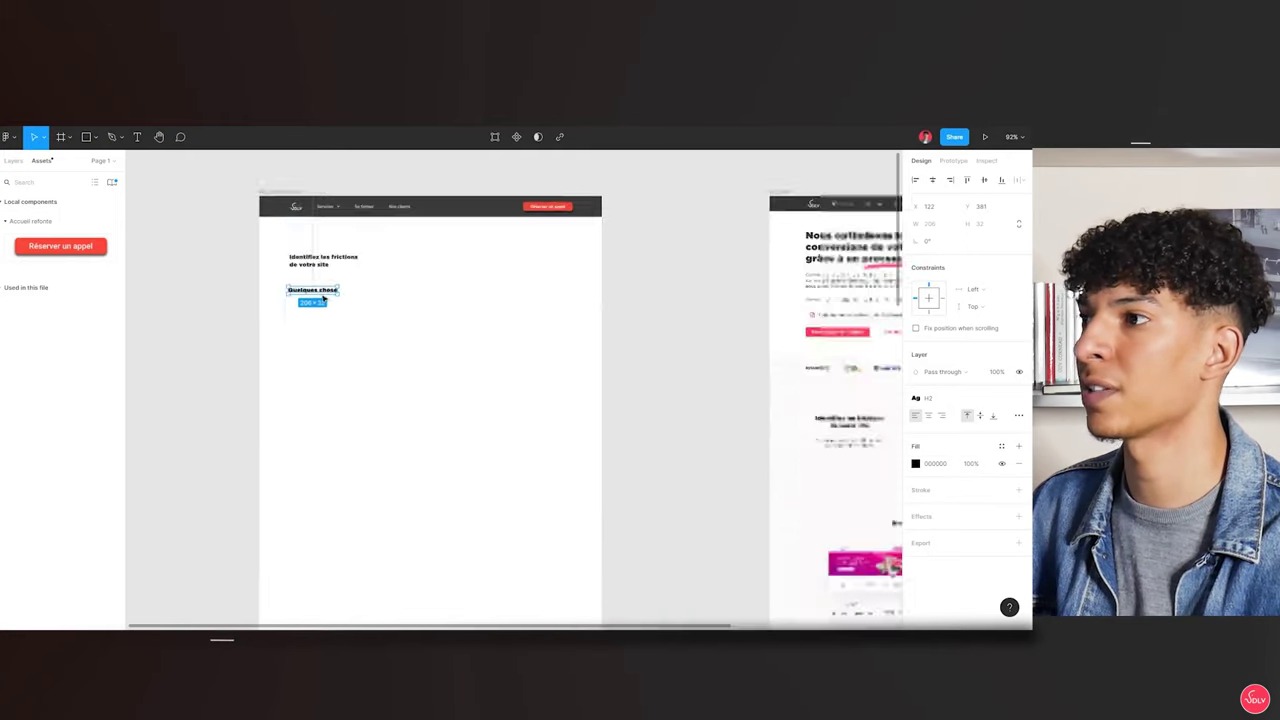
pyautogui.scroll(-3, 389, 289)
pyautogui.scroll(2, 524, 340)
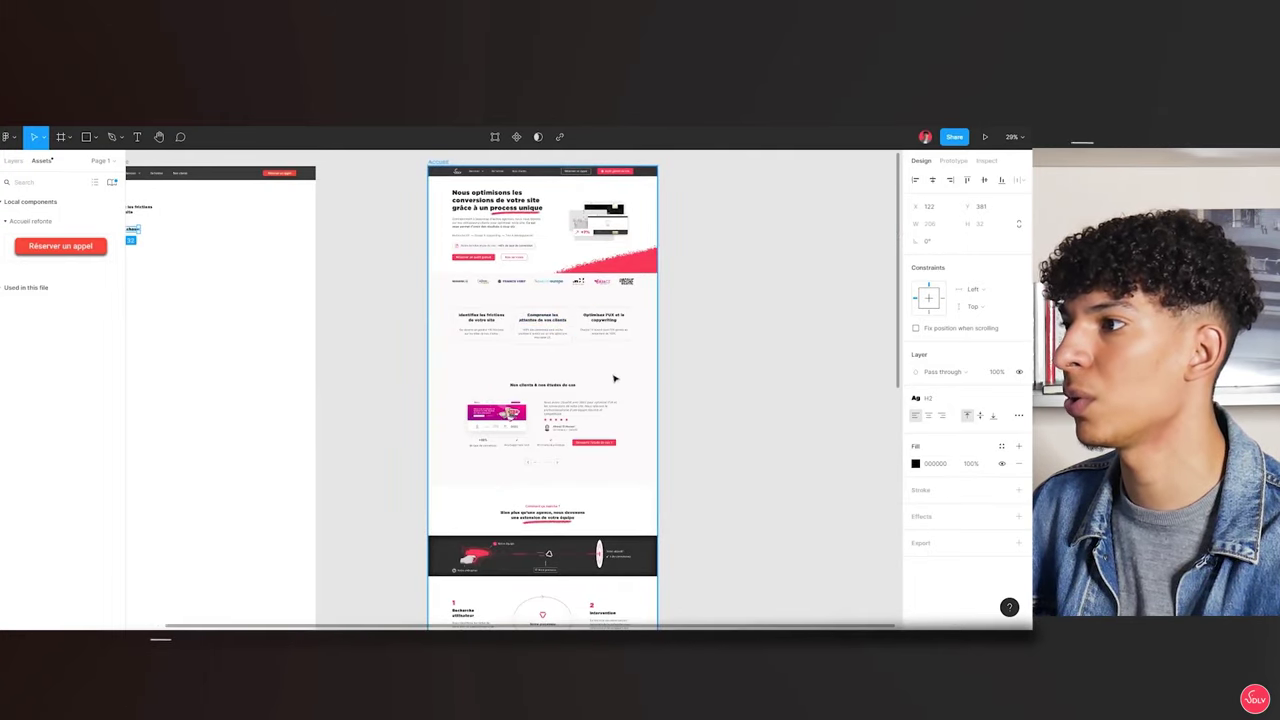
pyautogui.scroll(-2, 559, 553)
pyautogui.scroll(5, 395, 330)
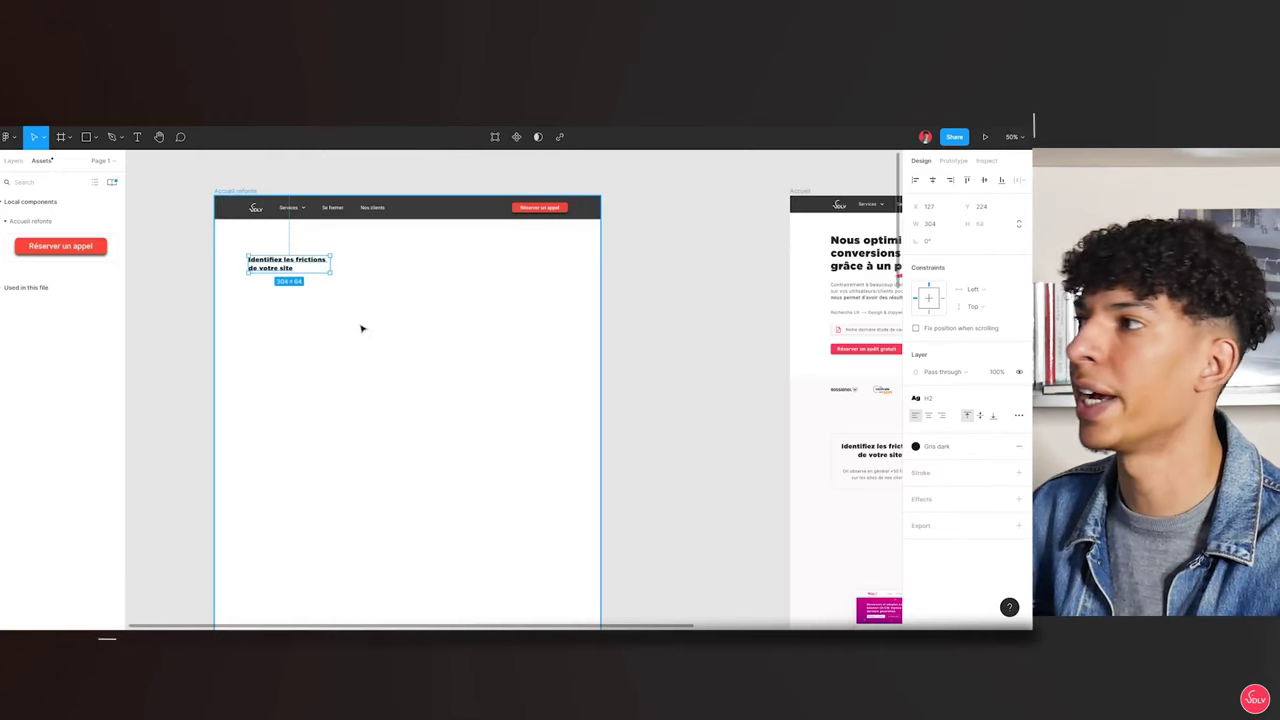
pyautogui.scroll(-3, 620, 300)
pyautogui.scroll(3, 817, 293)
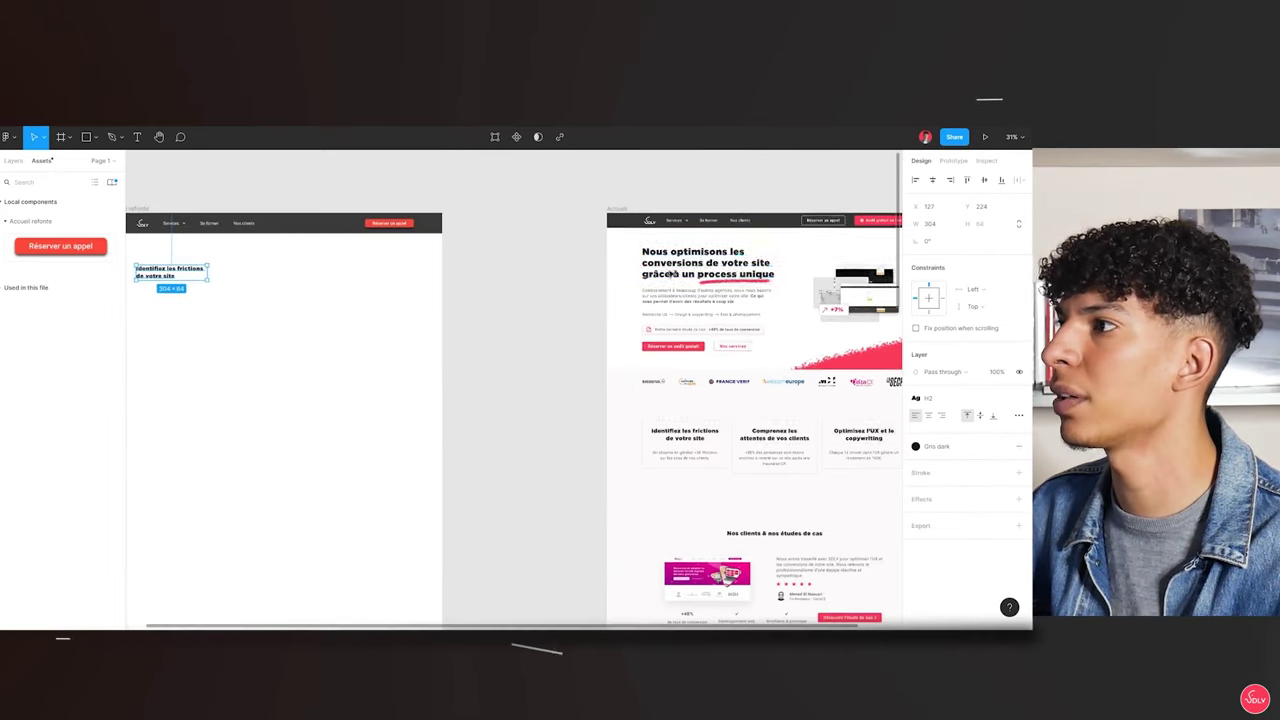
pyautogui.doubleClick(708, 262)
pyautogui.hotkey('ctrl', 'c')
pyautogui.doubleClick(170, 271)
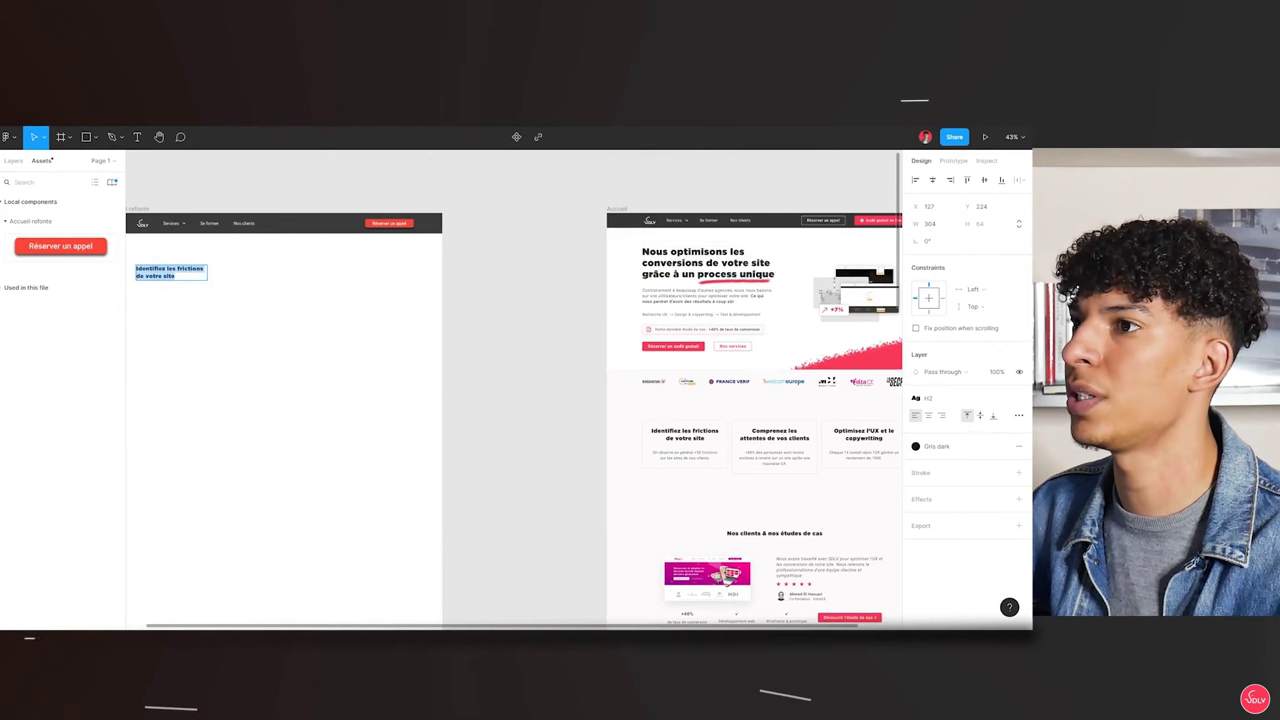
pyautogui.hotkey('ctrl', 'v')
pyautogui.press('Escape')
# Show layout grids and fit the heading to the grid column, wrapping onto three lines
pyautogui.moveTo(235, 281); pyautogui.dragTo(257, 283)
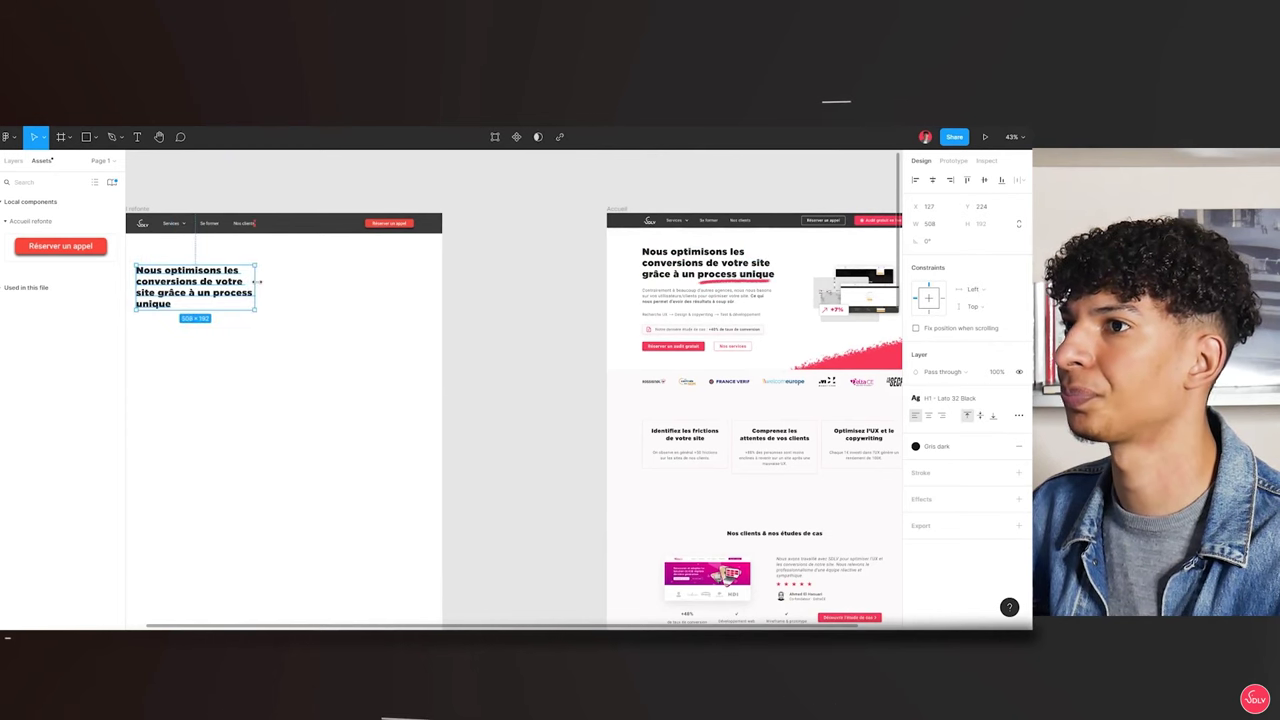
pyautogui.click(14, 161)
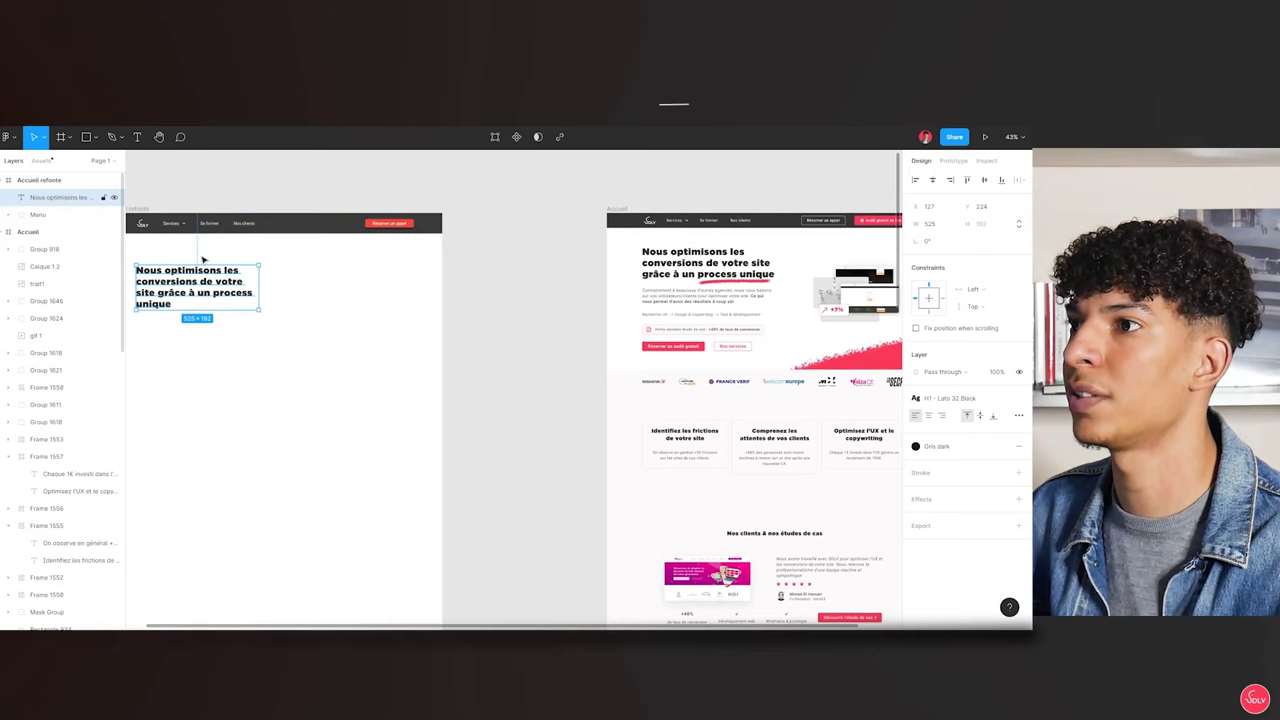
pyautogui.hotkey('ctrl', 'g')
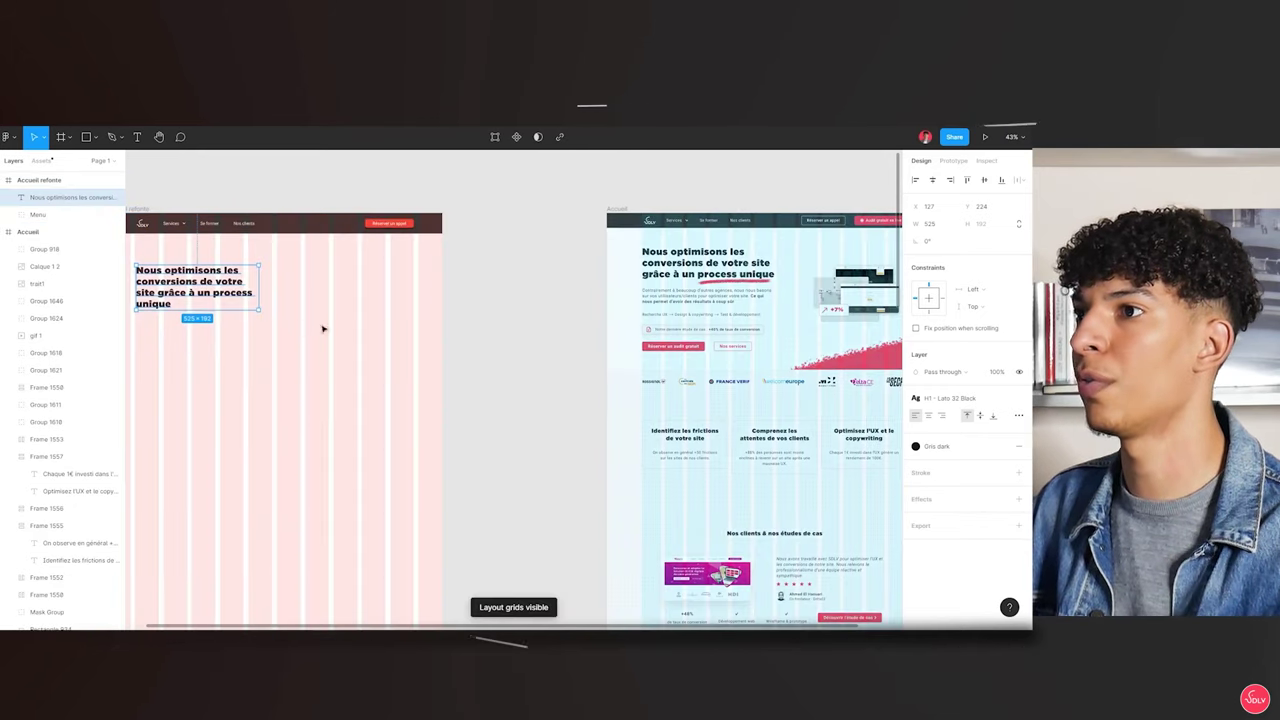
pyautogui.scroll(2, 115, 280)
pyautogui.scroll(5, 200, 295)
pyautogui.scroll(-2, 292, 312)
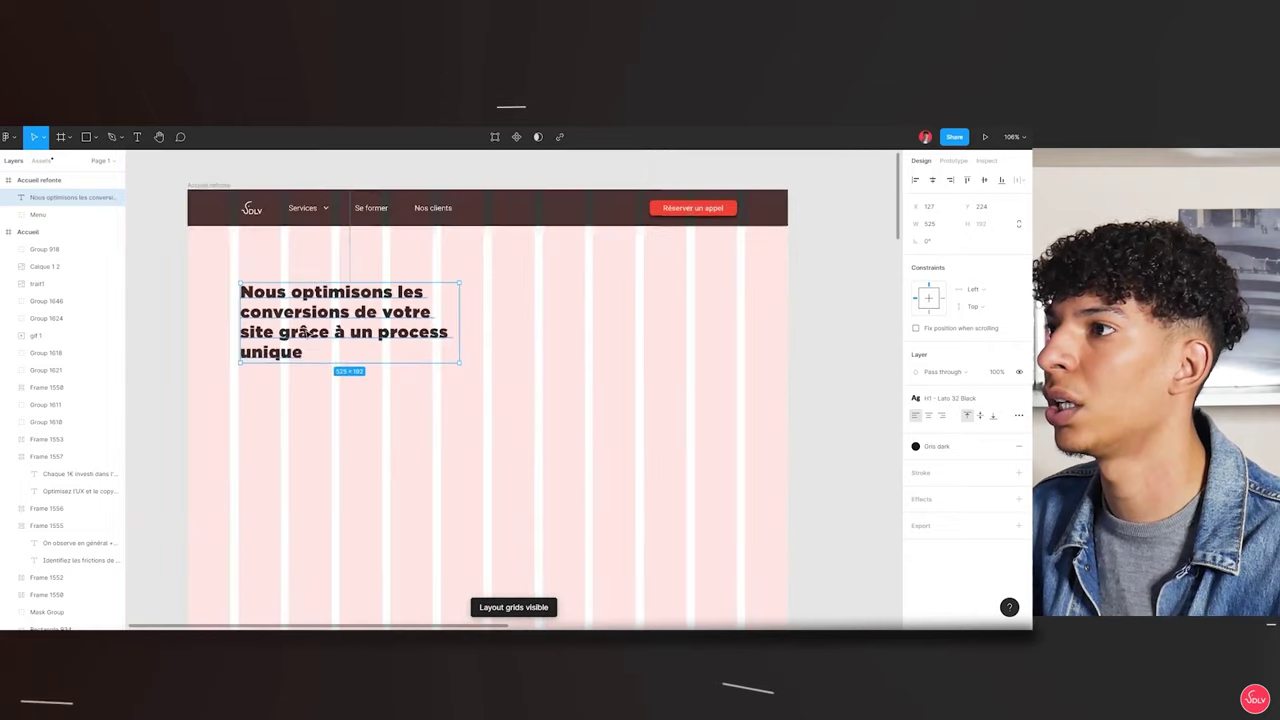
pyautogui.scroll(2, 292, 312)
pyautogui.press('Left')
pyautogui.press('Left')
pyautogui.press('Left')
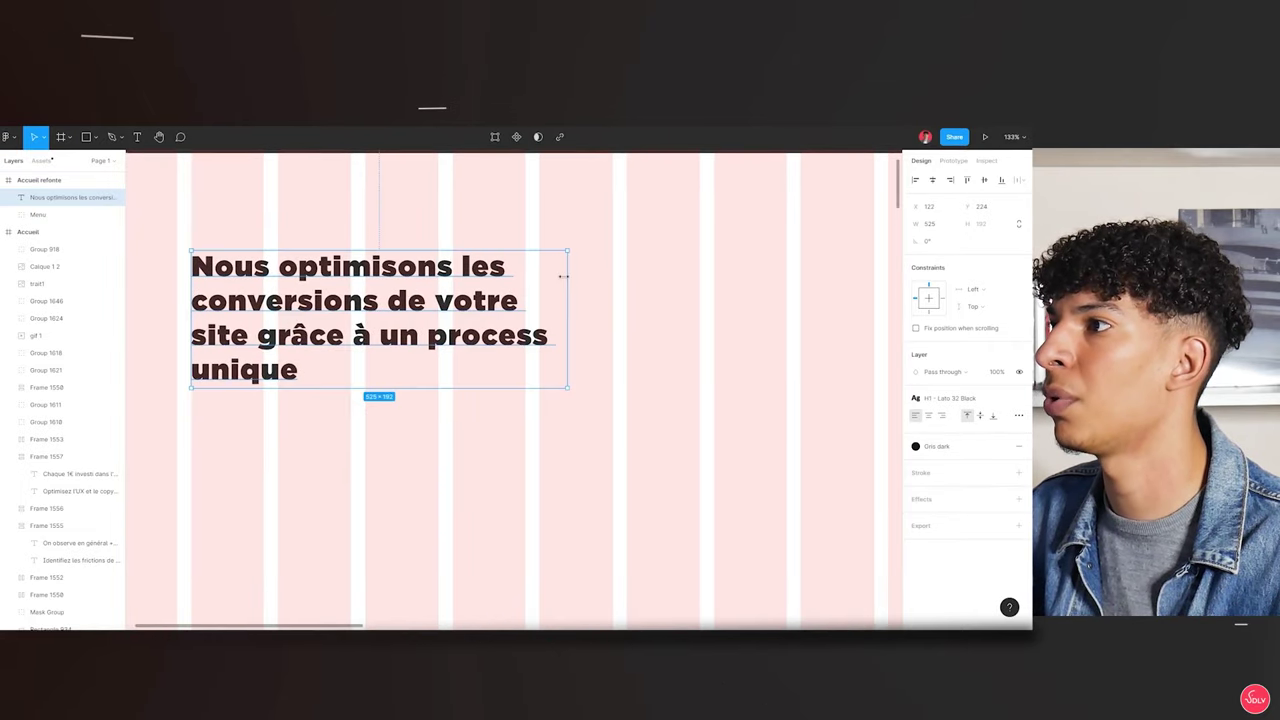
pyautogui.moveTo(563, 277); pyautogui.dragTo(522, 277)
pyautogui.scroll(-5, 420, 330)
pyautogui.scroll(3, 311, 310)
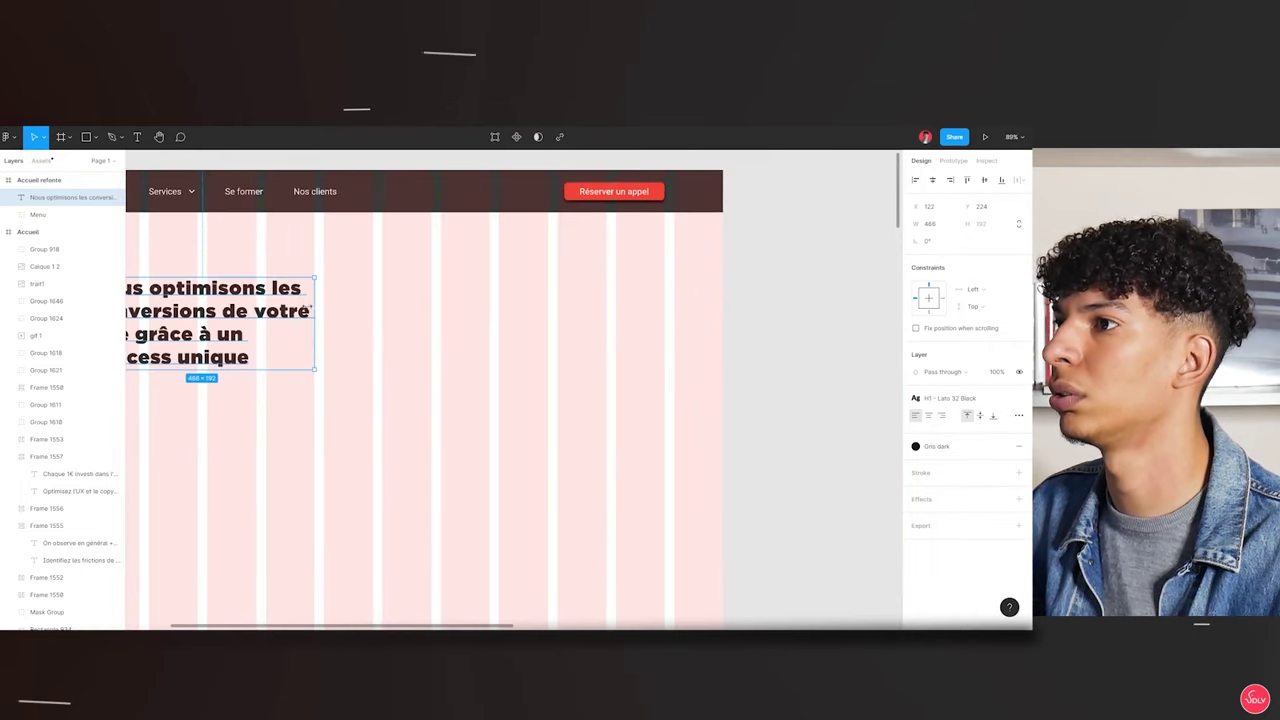
pyautogui.moveTo(313, 298); pyautogui.dragTo(371, 298)
# Copy the intro paragraph and red Réserver un appel button beneath the heading
pyautogui.scroll(-5, 511, 354)
pyautogui.click(641, 347)
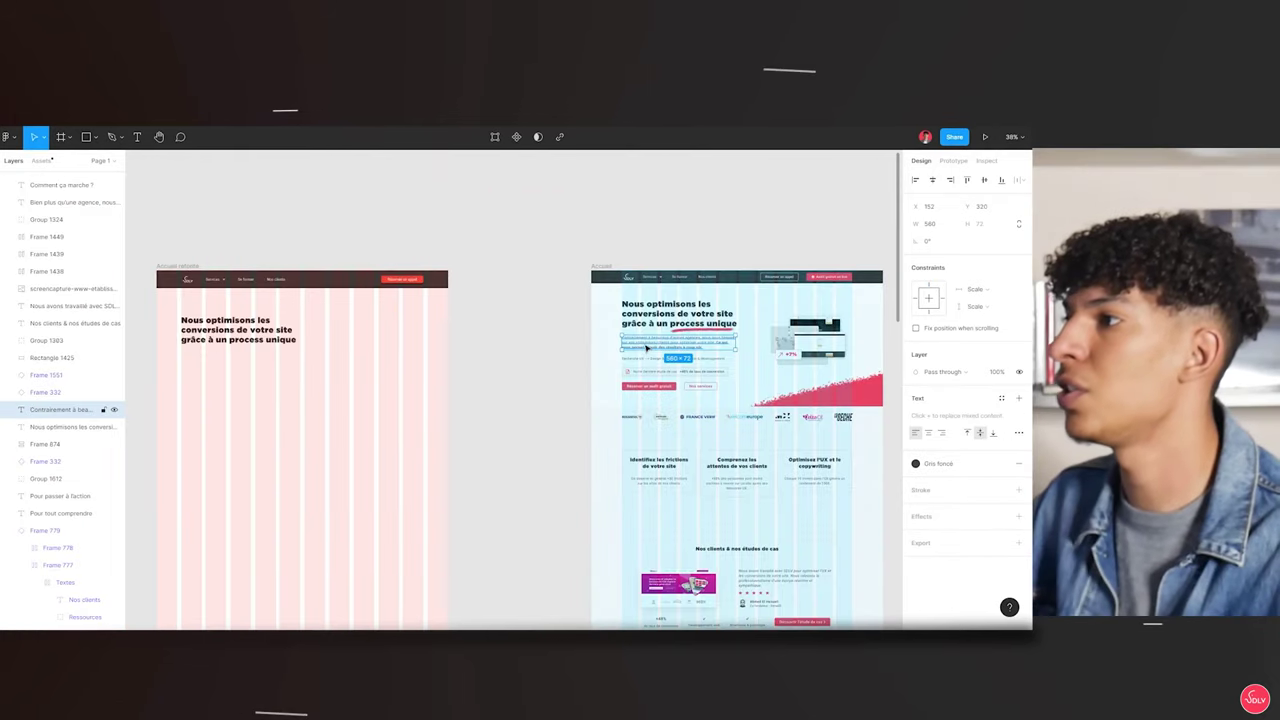
pyautogui.moveTo(641, 347); pyautogui.dragTo(207, 362)
pyautogui.scroll(3, 201, 371)
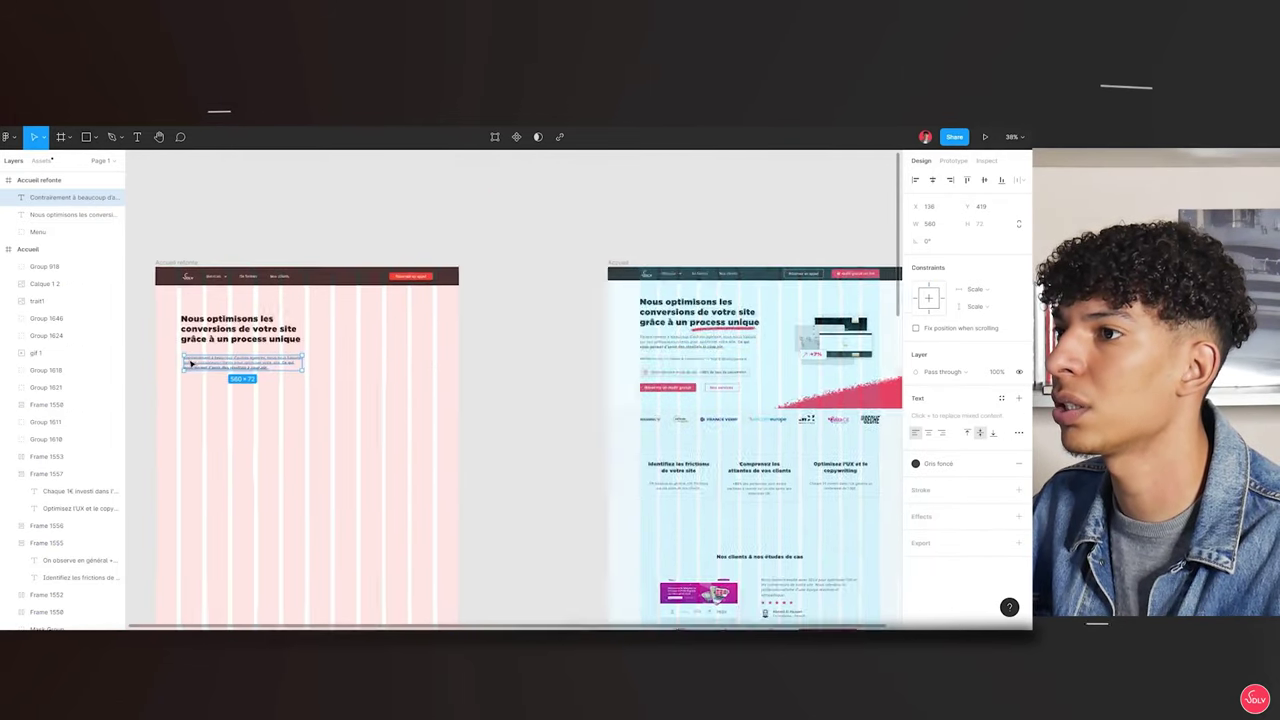
pyautogui.scroll(-2, 397, 450)
pyautogui.click(509, 267)
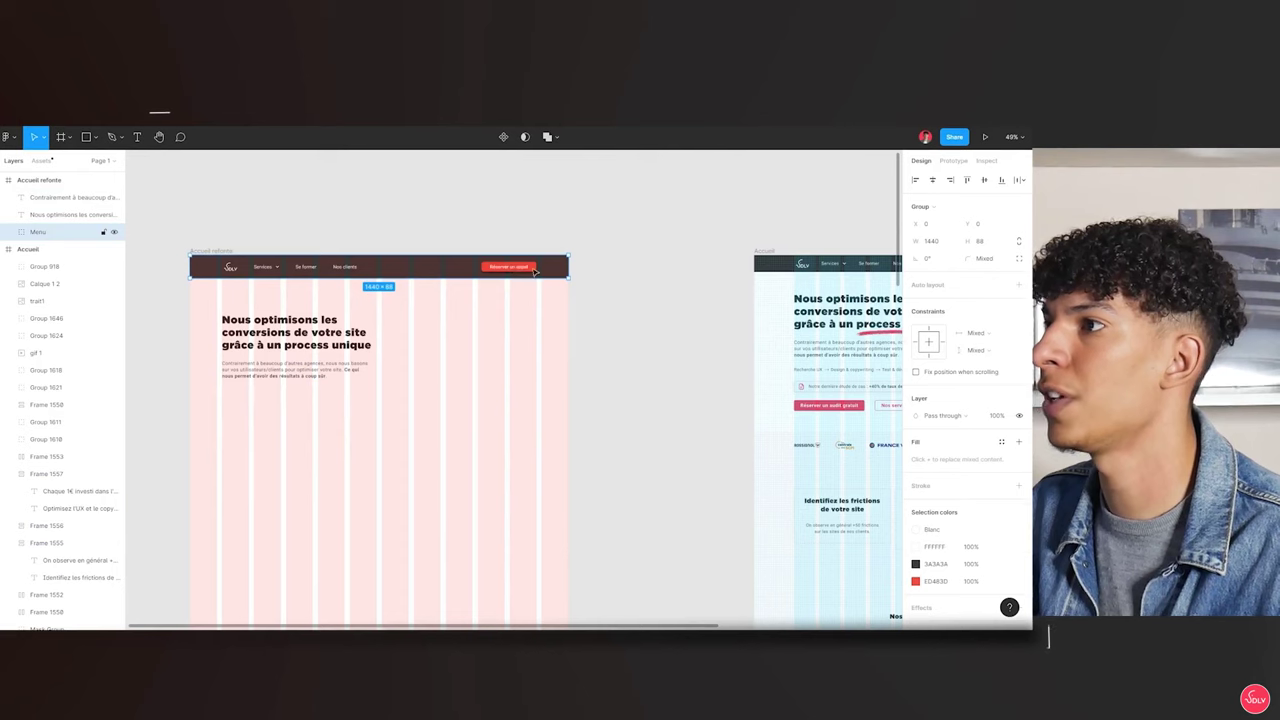
pyautogui.hscroll(-2, 559, 268)
pyautogui.moveTo(520, 270); pyautogui.dragTo(282, 396)
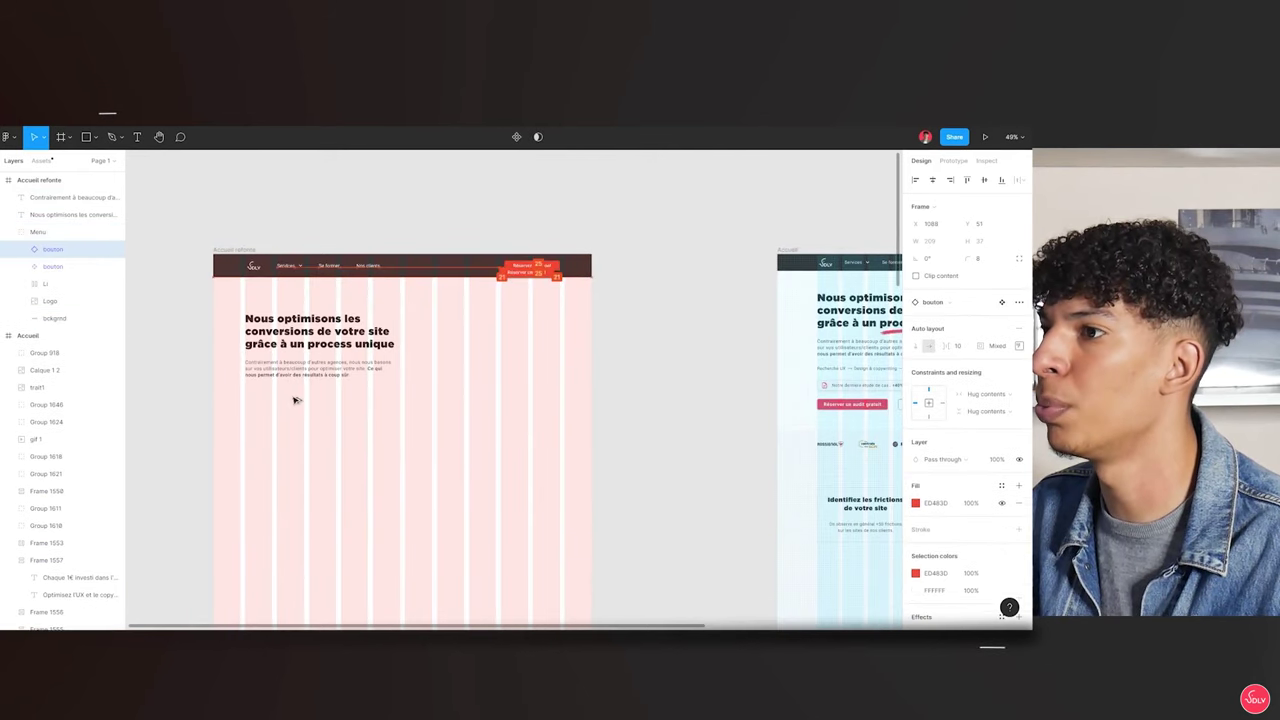
# Hide the layout grids and select the headline, paragraph and button together
pyautogui.scroll(2, 360, 444)
pyautogui.hotkey('ctrl', 'g')
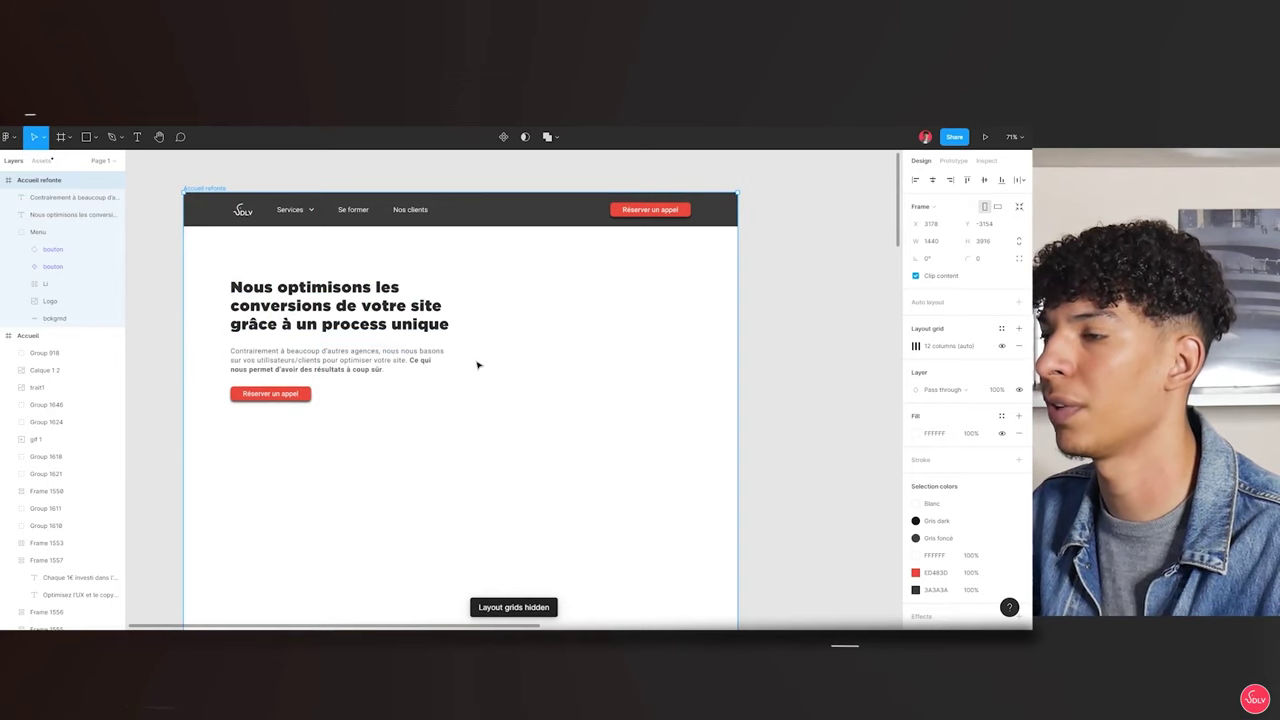
pyautogui.scroll(1, 447, 360)
pyautogui.moveTo(383, 446); pyautogui.dragTo(220, 287)
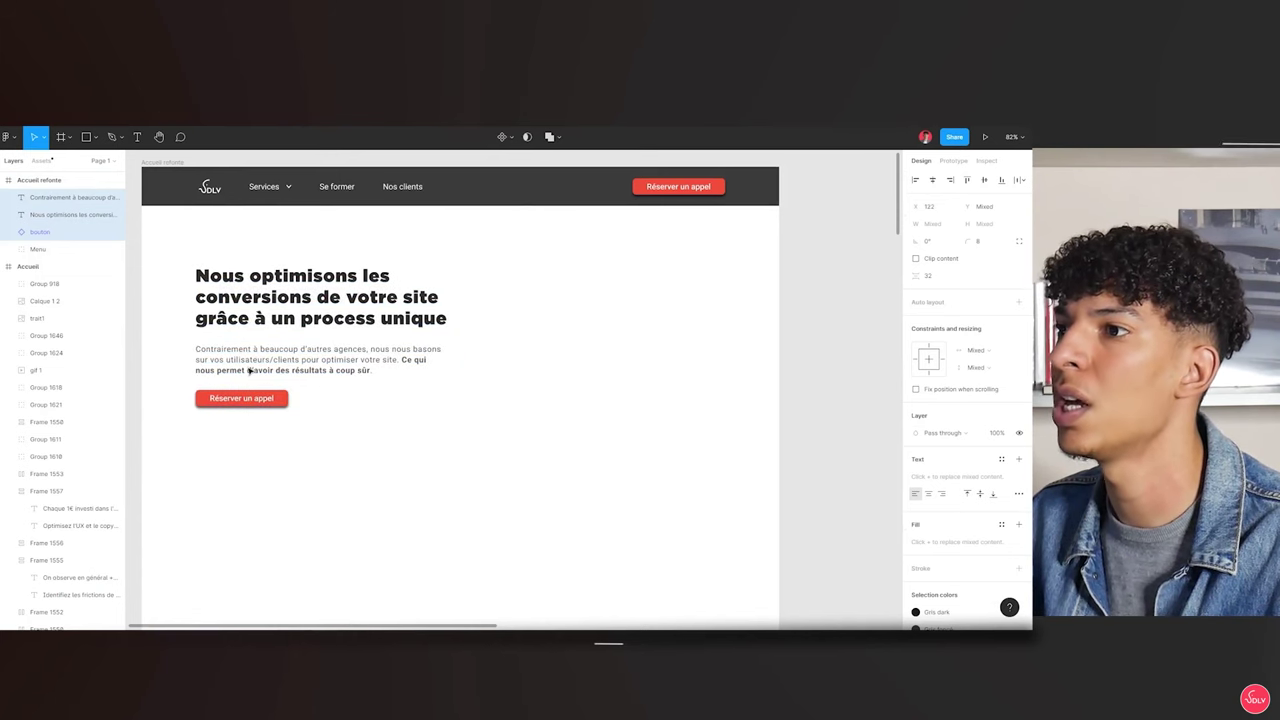
# Wrap the selected heading, paragraph and red button in an auto layout frame
pyautogui.keyDown('shift'); pyautogui.click(300, 297); pyautogui.keyUp('shift')
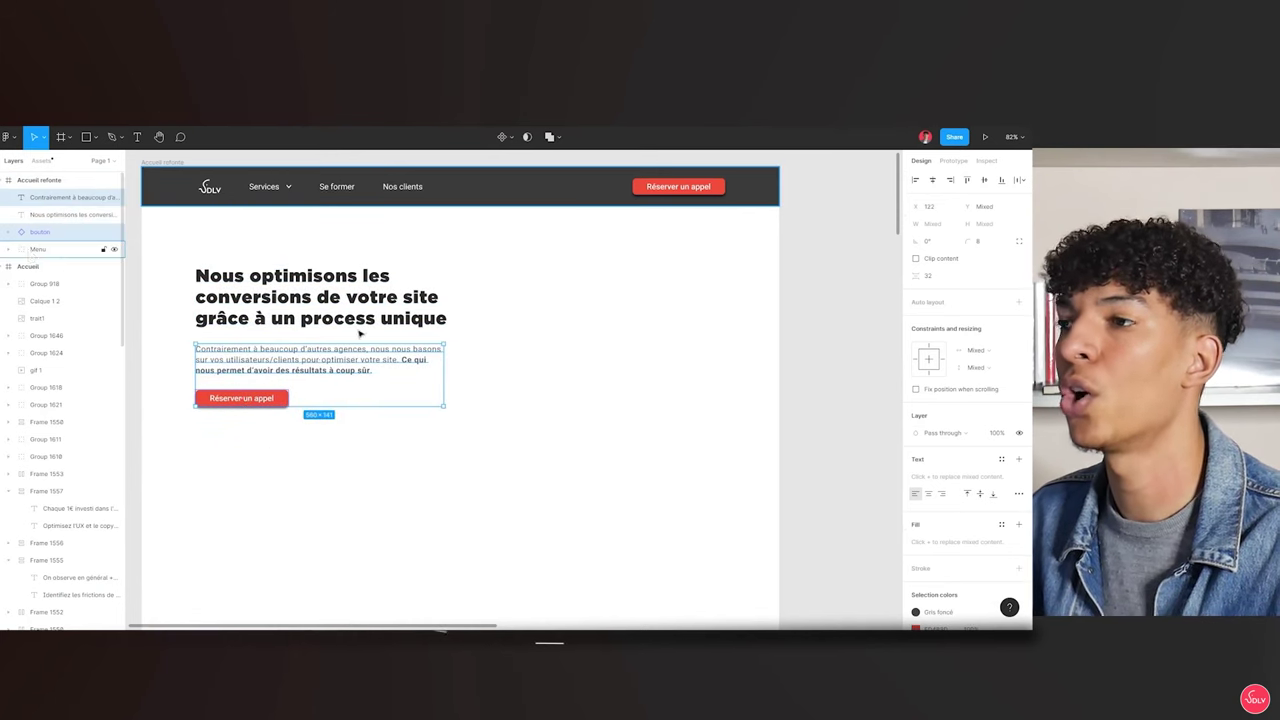
pyautogui.click(300, 297)
pyautogui.keyDown('shift'); pyautogui.click(300, 359); pyautogui.keyUp('shift')
pyautogui.keyDown('shift'); pyautogui.click(273, 398); pyautogui.keyUp('shift')
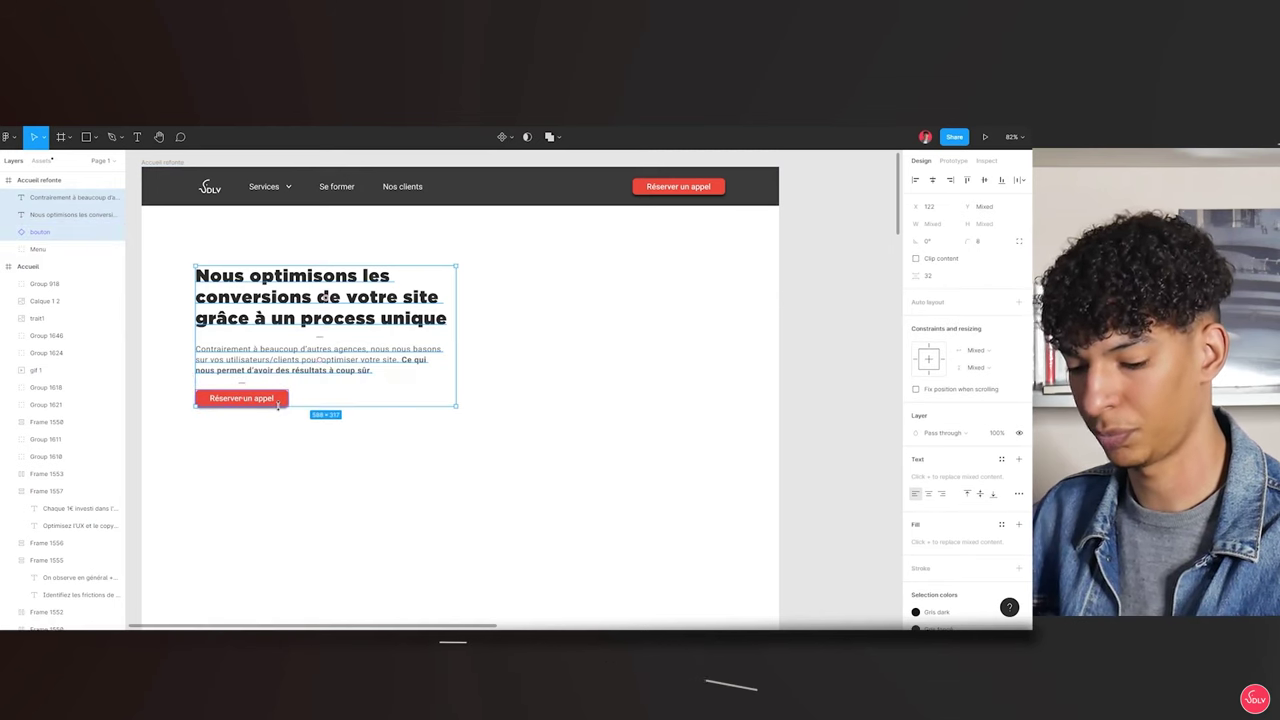
pyautogui.rightClick(275, 282)
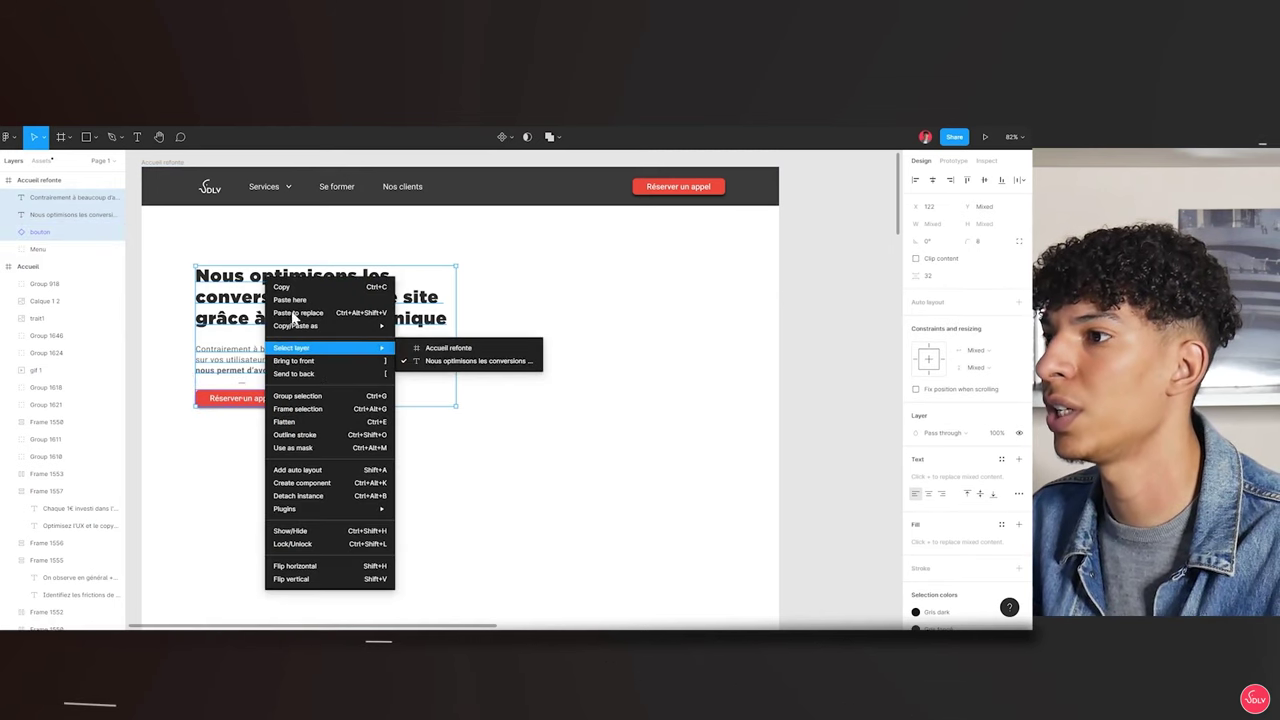
pyautogui.click(326, 471)
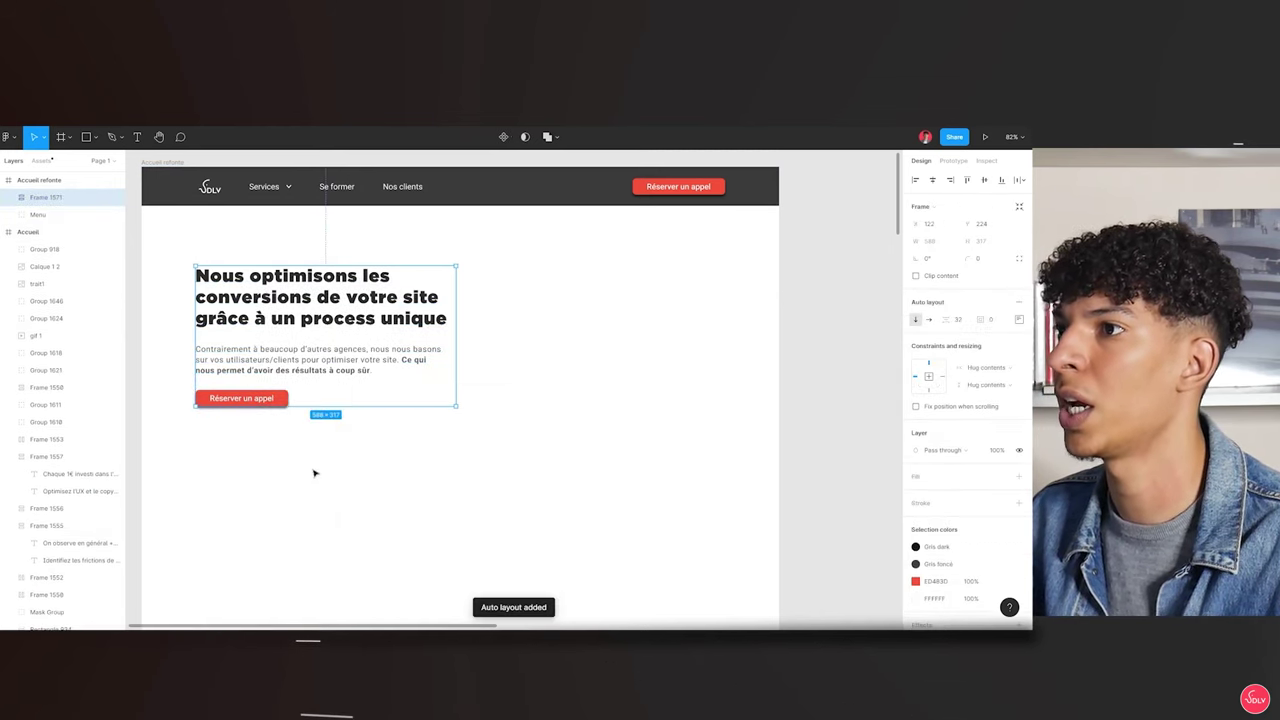
# Keep the auto layout vertical with 32 spacing between items
pyautogui.click(966, 320)
pyautogui.press('Up')
pyautogui.press('Up')
pyautogui.press('Up')
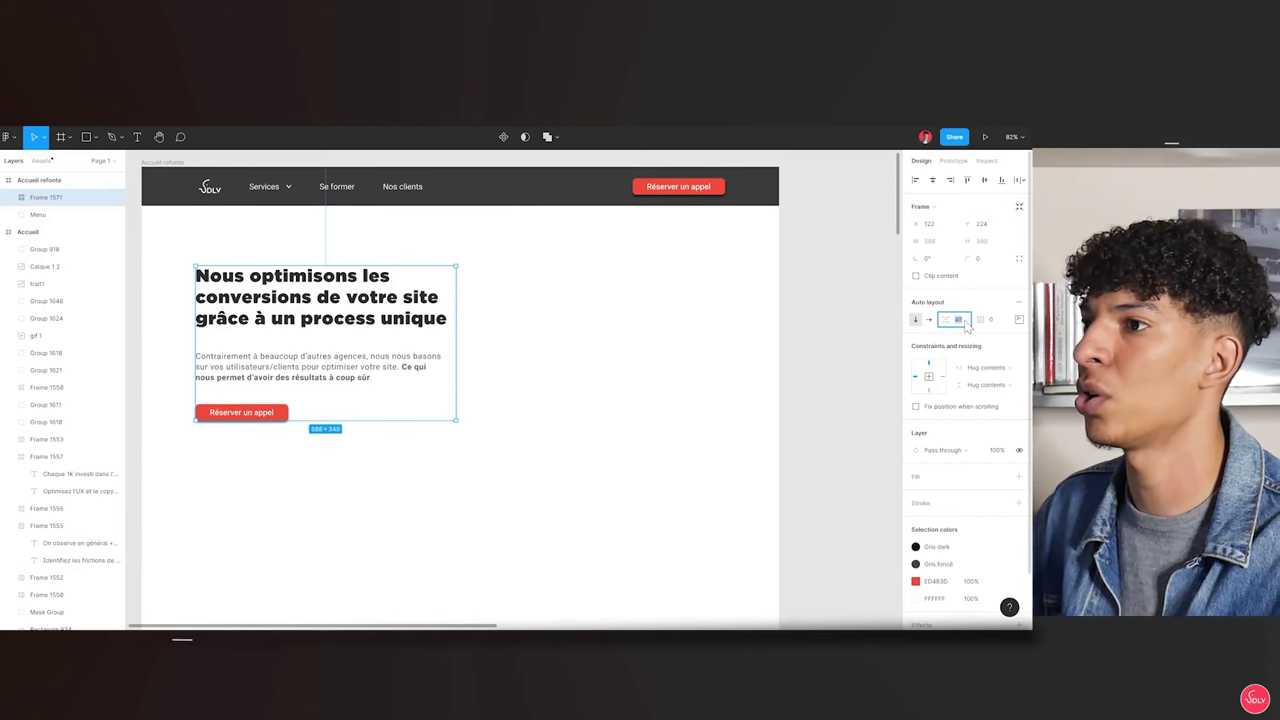
pyautogui.press('Up')
pyautogui.press('Up')
pyautogui.press('Up')
pyautogui.press('Up')
pyautogui.press('Up')
pyautogui.press('Down')
pyautogui.press('Down')
pyautogui.press('Down')
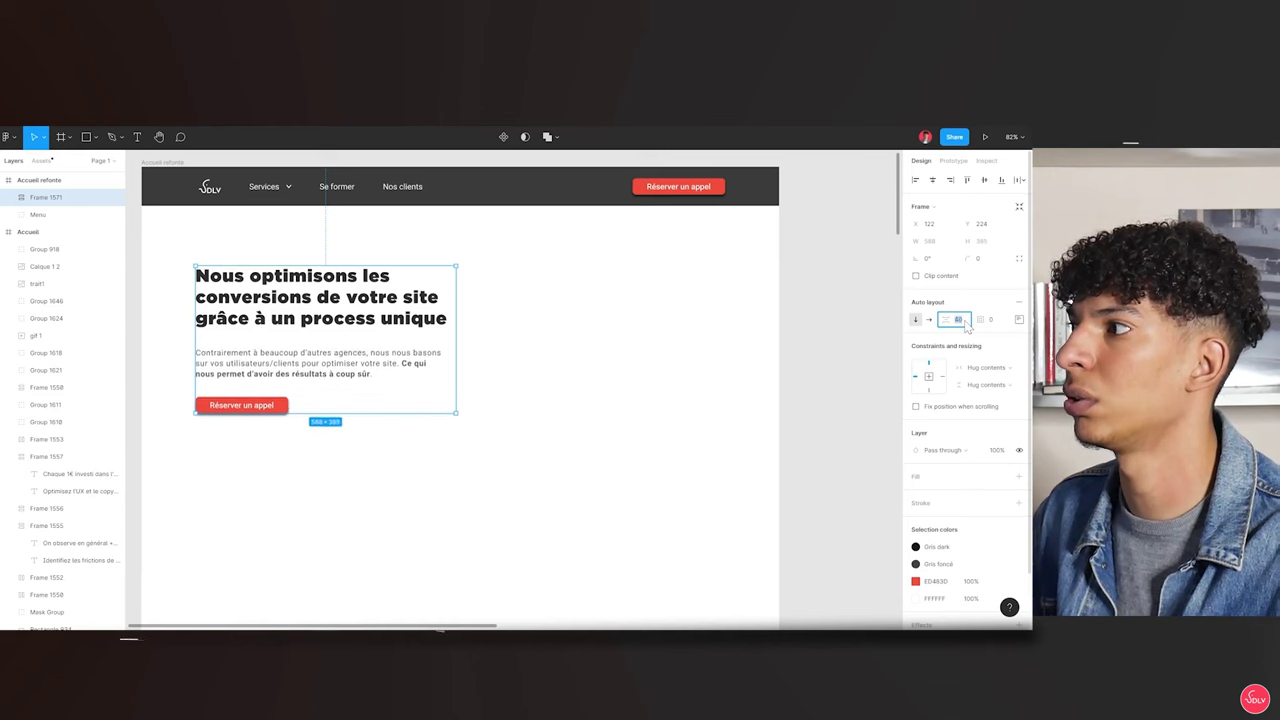
pyautogui.click(928, 320)
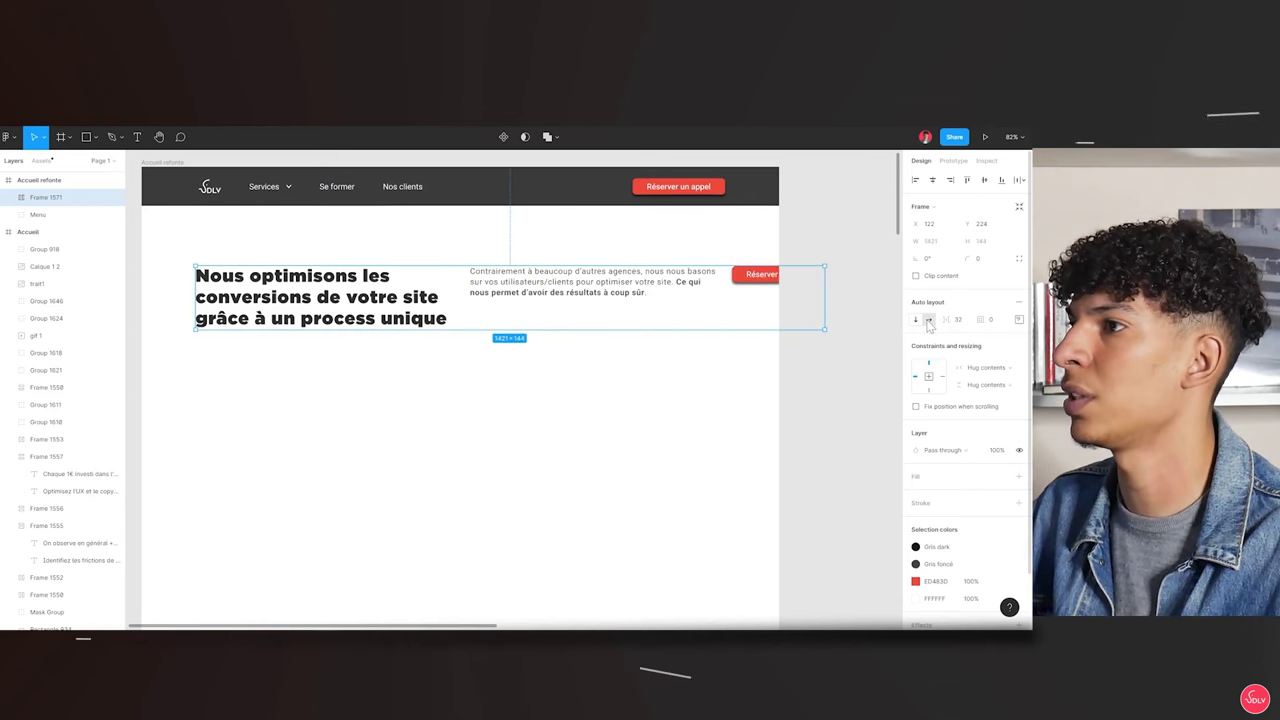
pyautogui.click(915, 320)
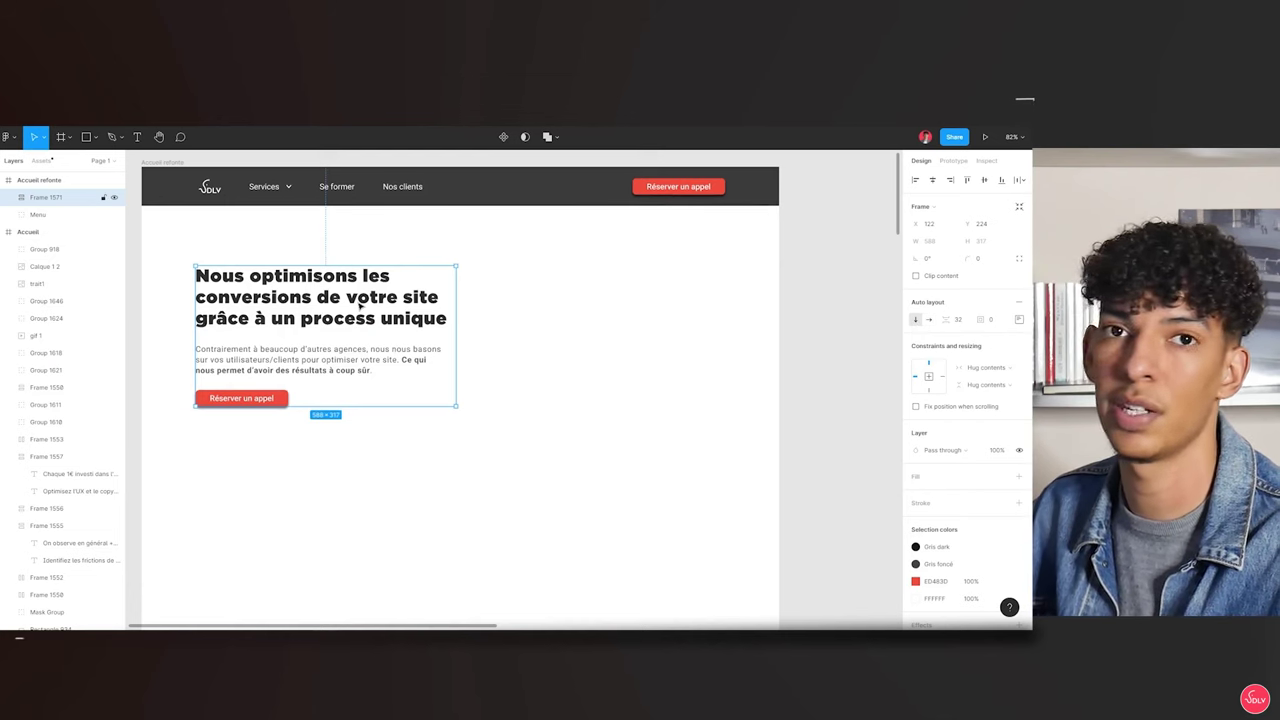
# Keep the items left-aligned and adjust the hero frame's width
pyautogui.click(1019, 319)
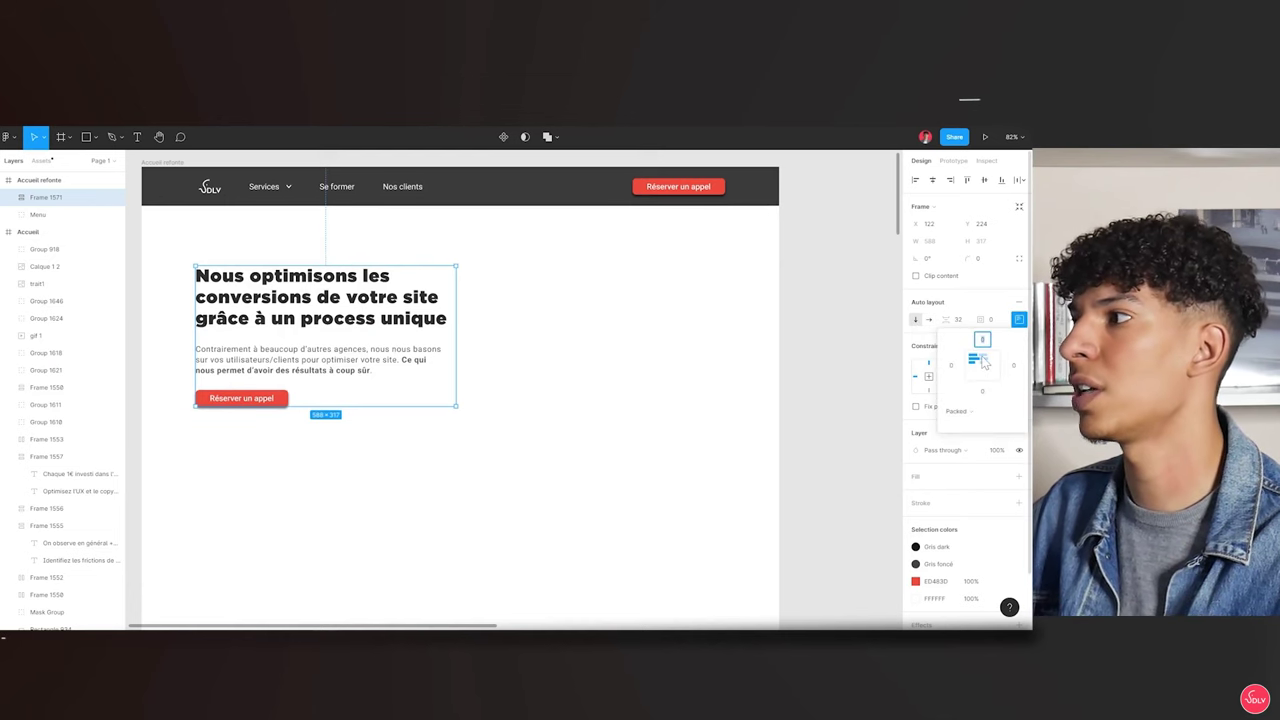
pyautogui.click(985, 364)
pyautogui.click(972, 362)
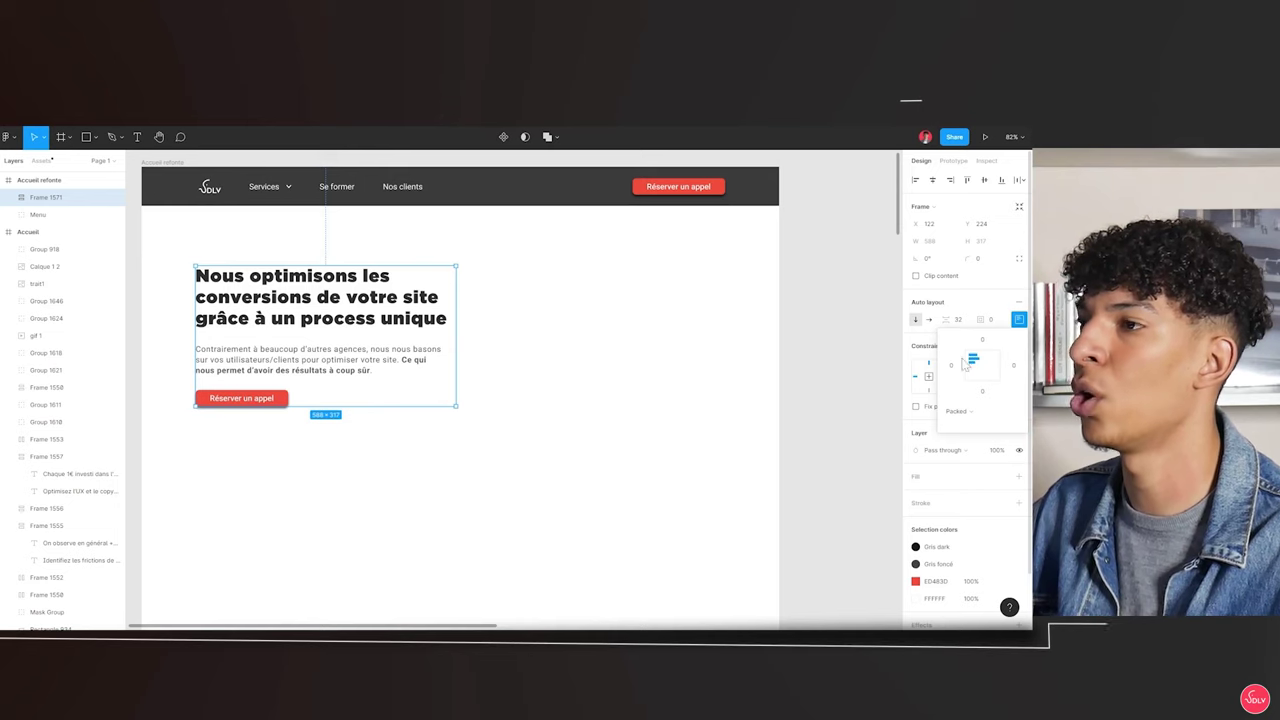
pyautogui.press('Escape')
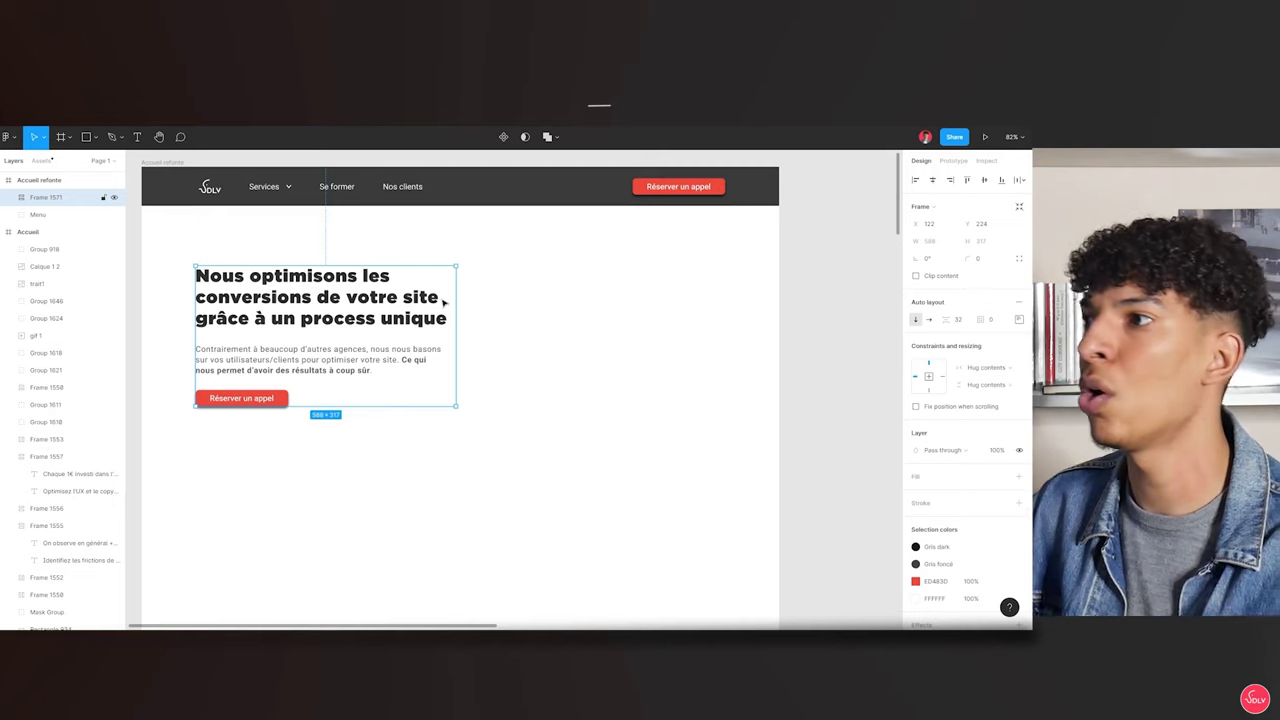
pyautogui.moveTo(456, 318)
pyautogui.mouseDown()
pyautogui.moveTo(580, 318)
pyautogui.moveTo(448, 318)
pyautogui.mouseUp()
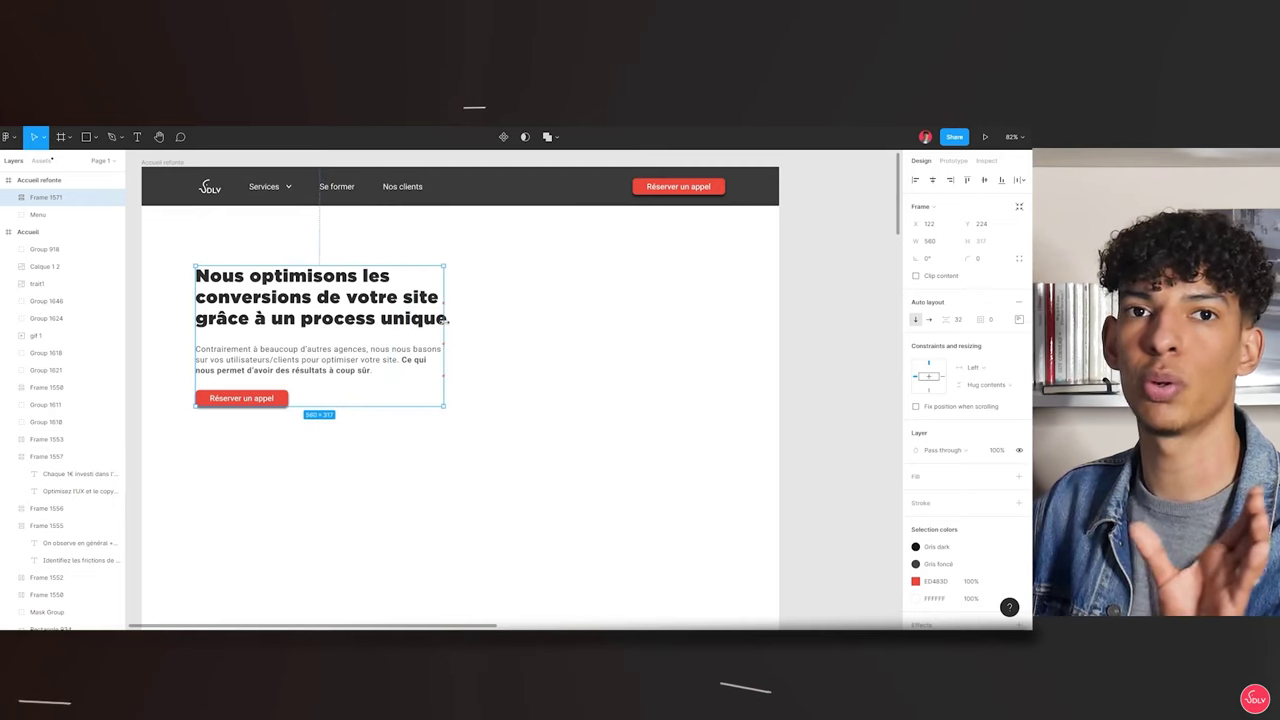
pyautogui.moveTo(448, 318)
pyautogui.mouseDown()
pyautogui.moveTo(574, 337)
pyautogui.moveTo(394, 340)
pyautogui.moveTo(529, 338)
pyautogui.moveTo(456, 340)
pyautogui.mouseUp()
# Set the heading, paragraph and button to Fill container width and widen the hero frame
pyautogui.scroll(-3, 280, 325)
pyautogui.press('Return')
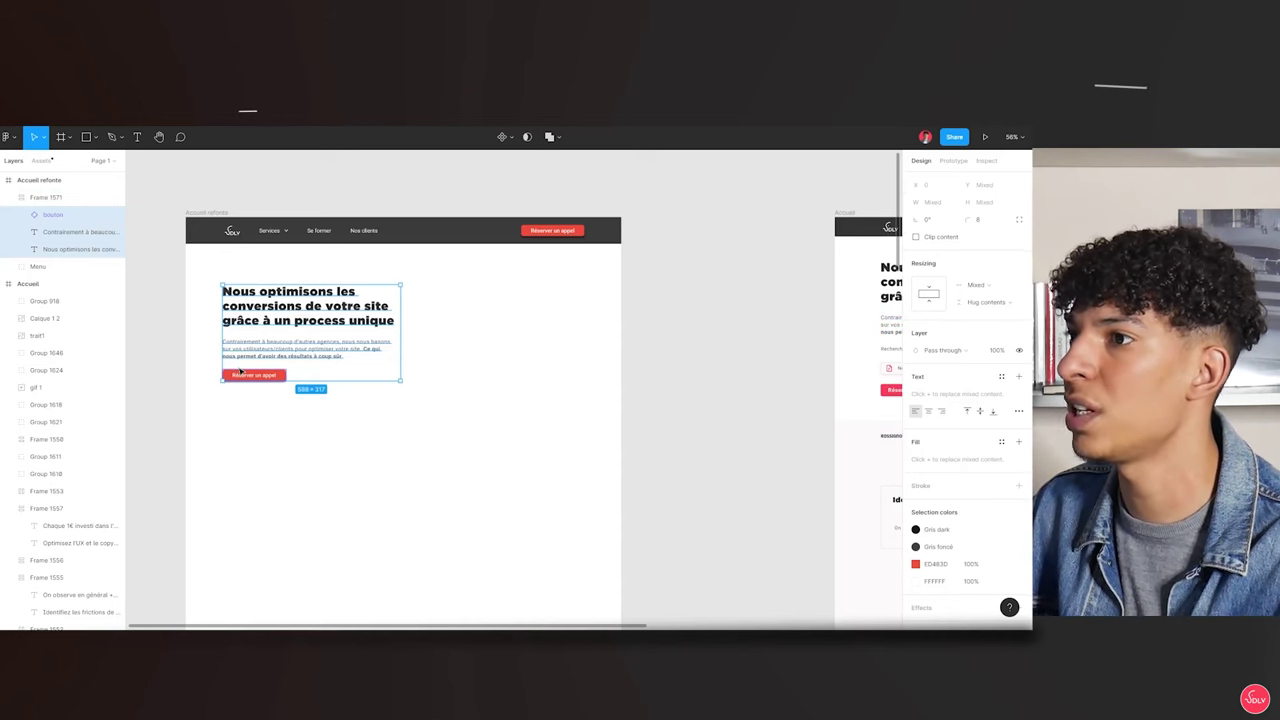
pyautogui.click(984, 302)
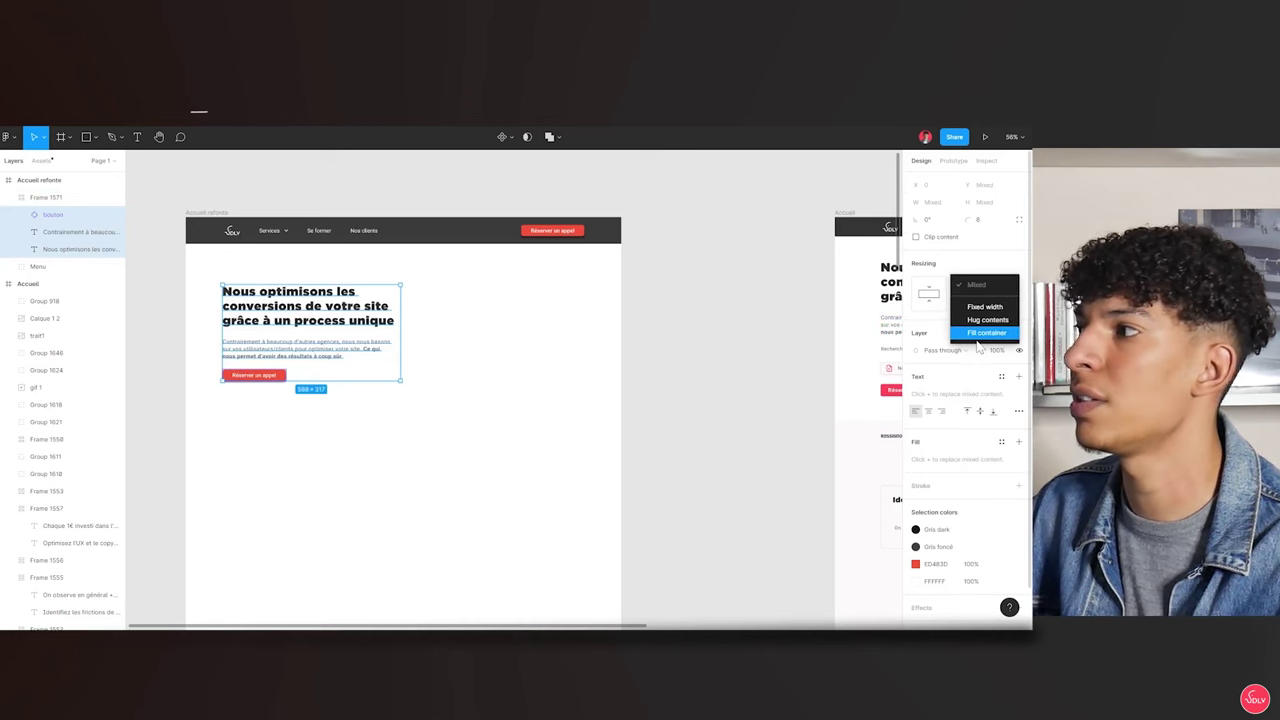
pyautogui.click(987, 333)
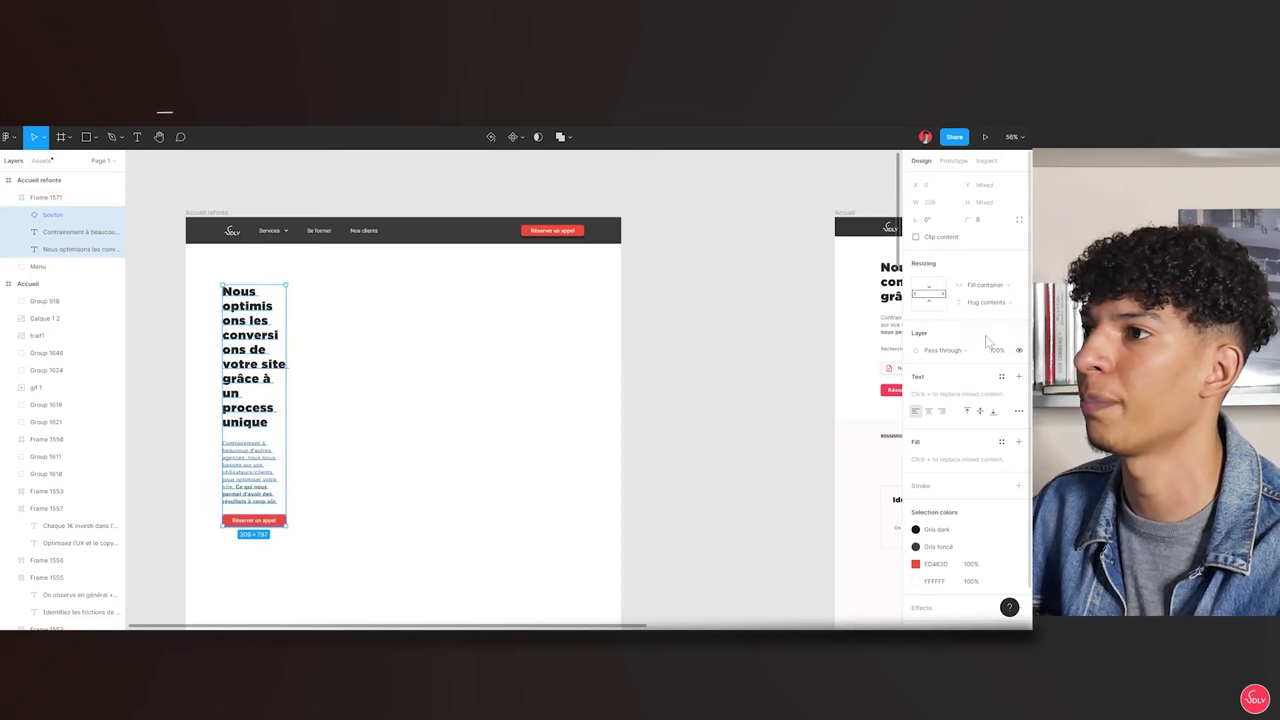
pyautogui.click(360, 408)
pyautogui.click(252, 335)
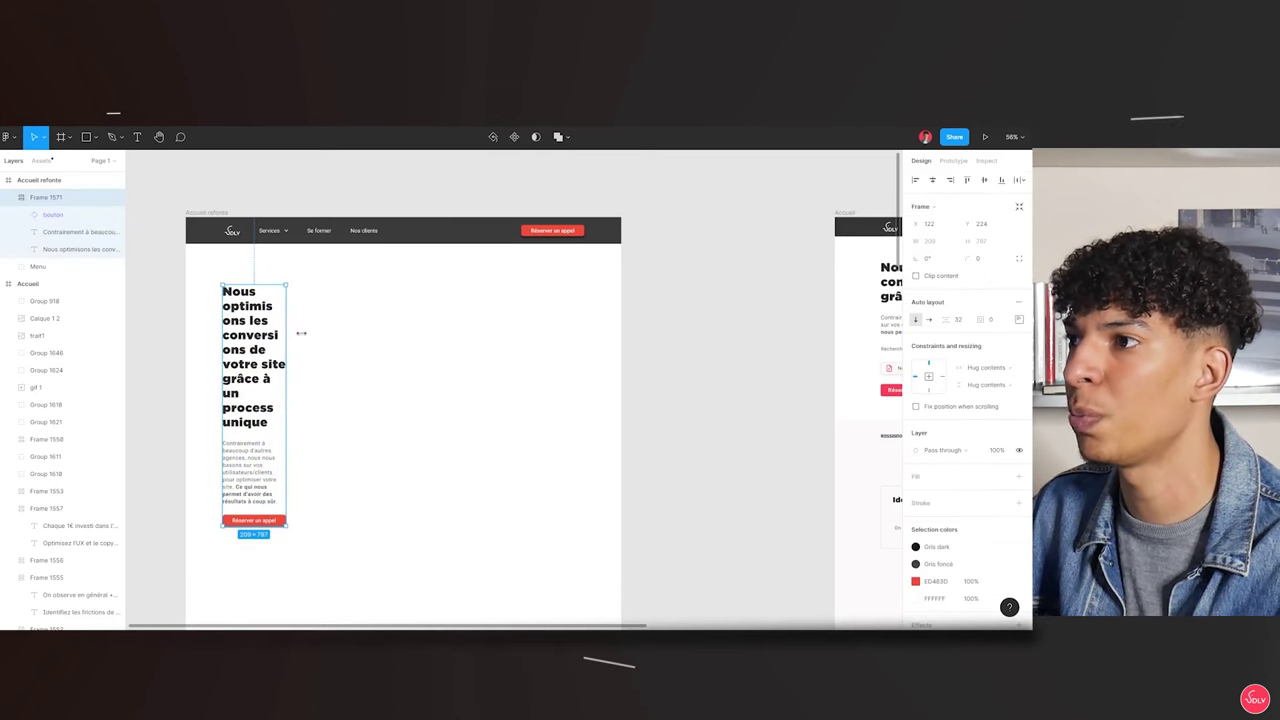
pyautogui.moveTo(301, 333)
pyautogui.mouseDown()
pyautogui.moveTo(455, 337)
pyautogui.moveTo(400, 340)
pyautogui.mouseUp()
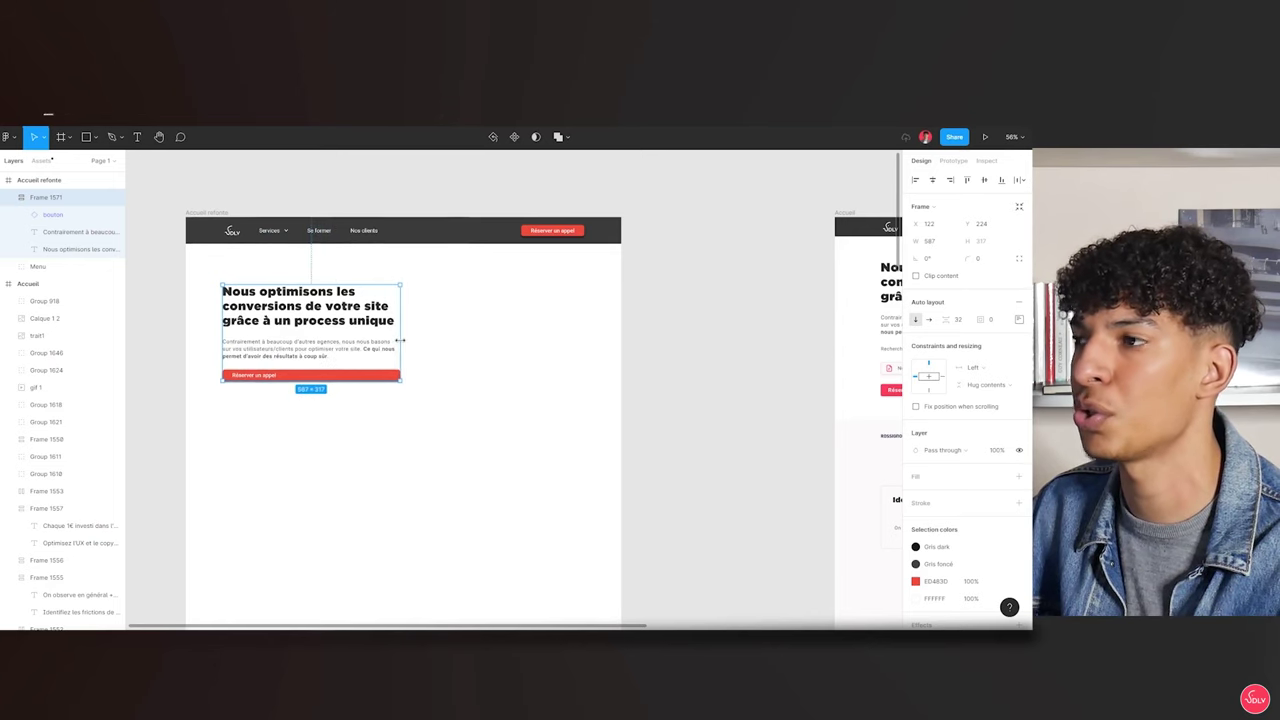
# Set the red button's width back to Hug contents
pyautogui.scroll(5, 403, 340)
pyautogui.click(330, 447)
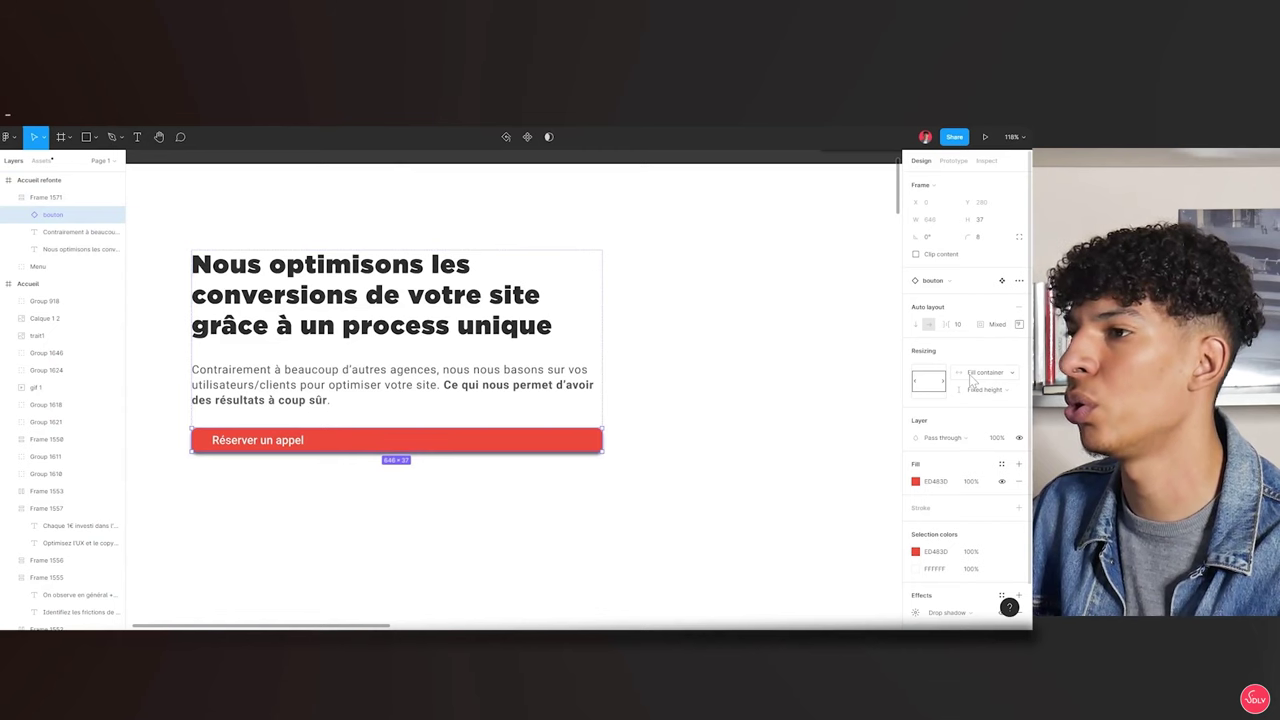
pyautogui.click(989, 373)
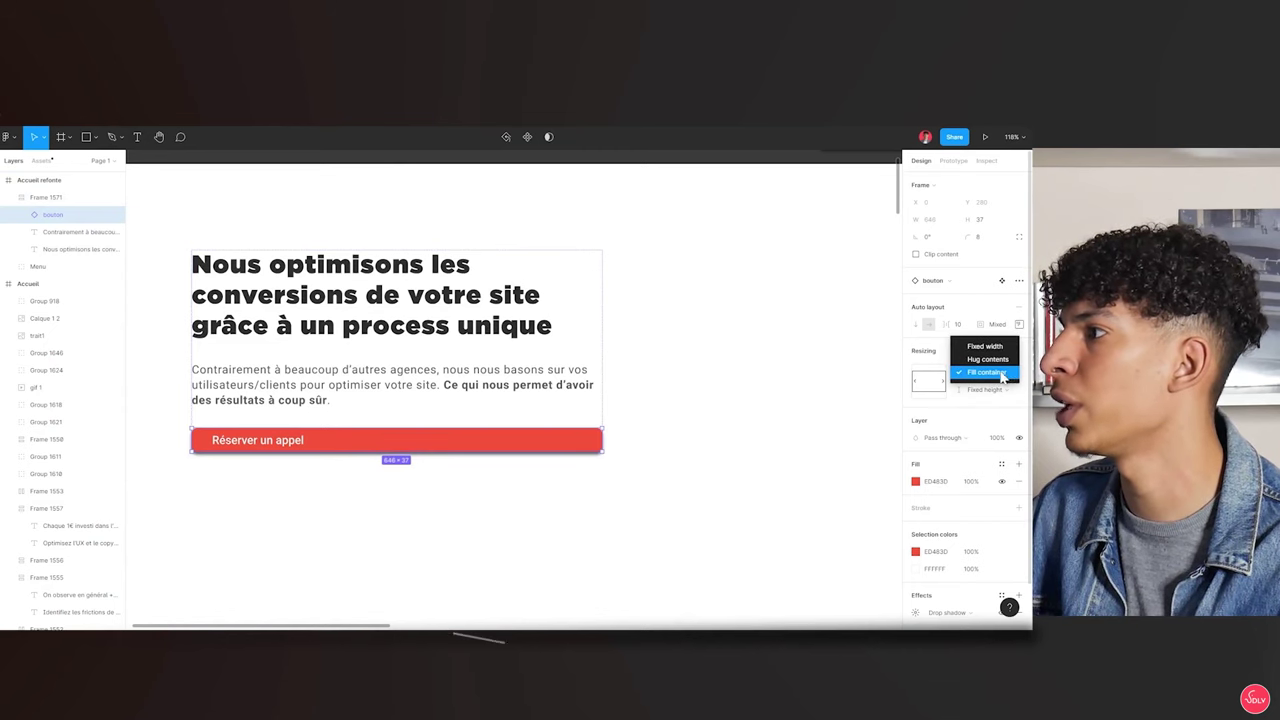
pyautogui.click(988, 360)
pyautogui.click(443, 563)
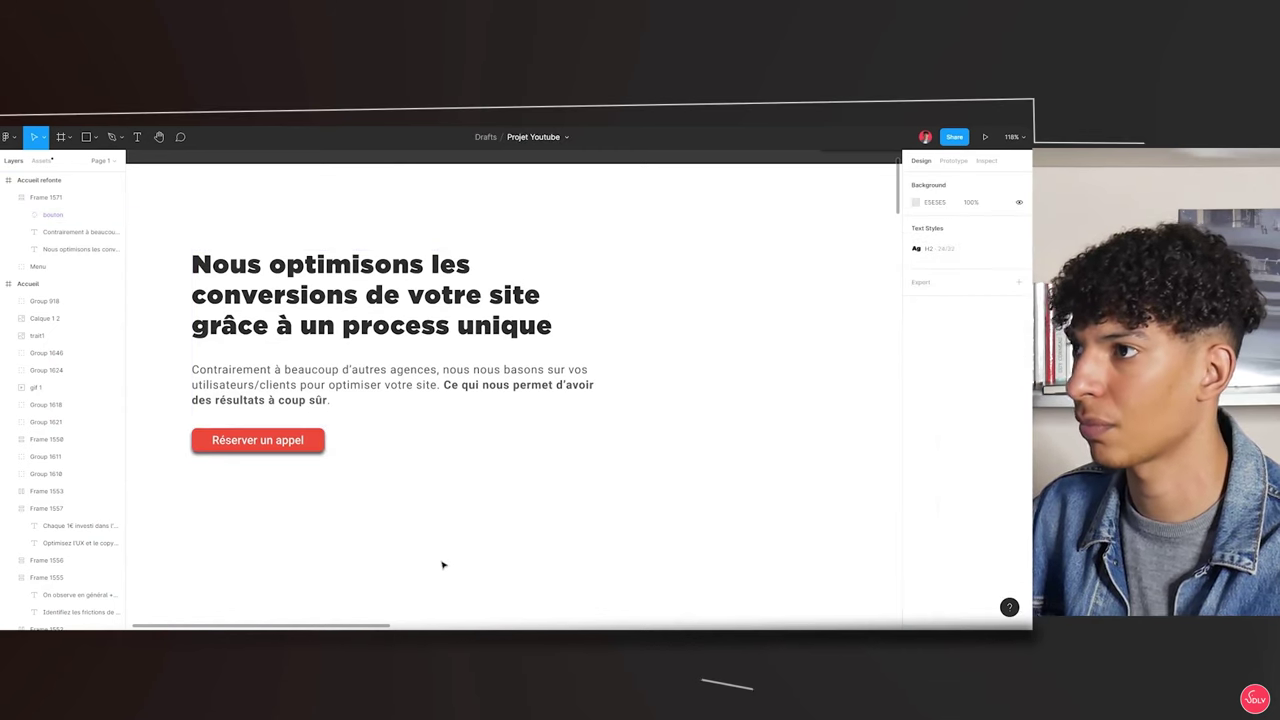
pyautogui.scroll(-5, 443, 563)
pyautogui.scroll(2, 308, 345)
pyautogui.click(308, 348)
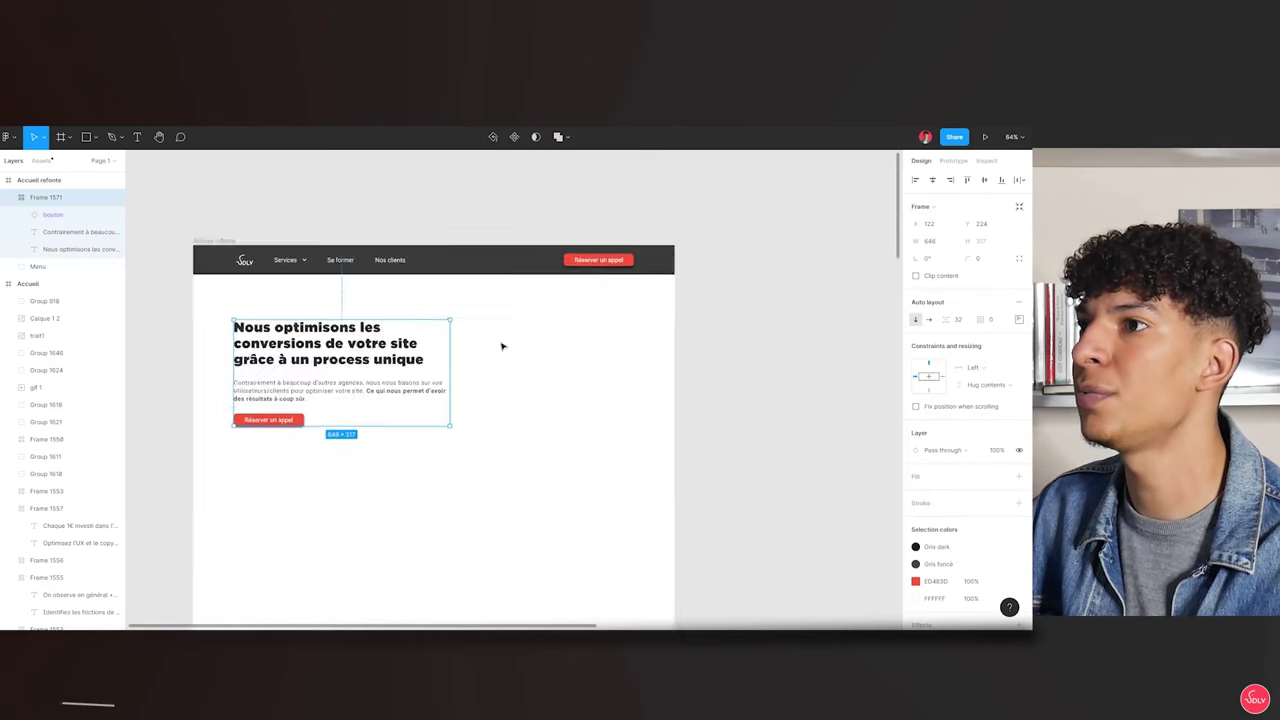
# Add a 375 × 667 iPhone 8 frame left of the desktop page
pyautogui.scroll(-5, 490, 344)
pyautogui.click(61, 137)
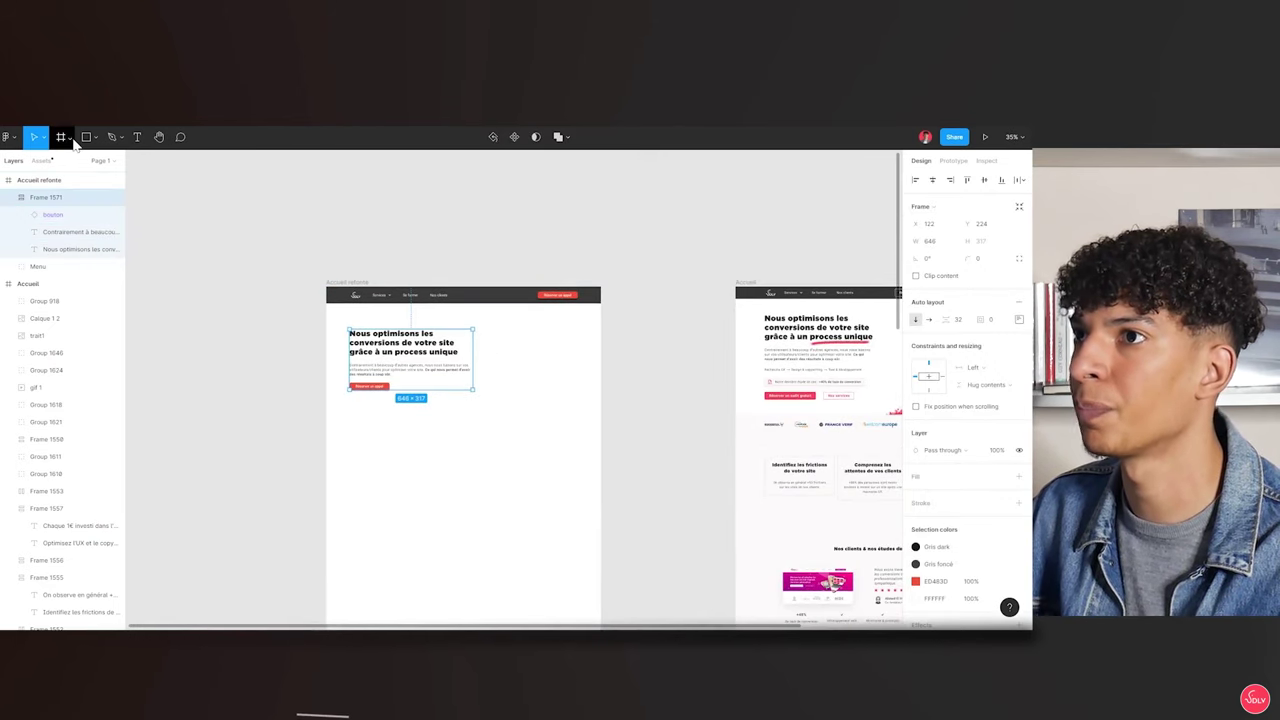
pyautogui.click(45, 160)
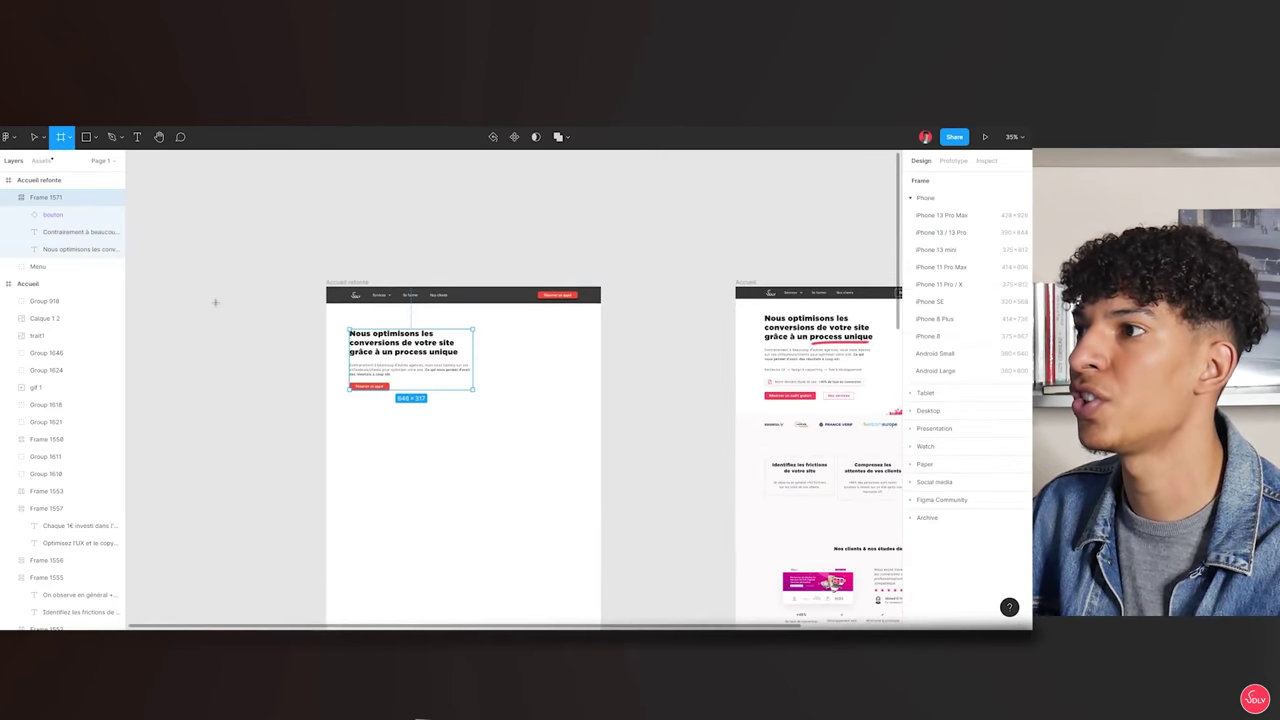
pyautogui.click(935, 336)
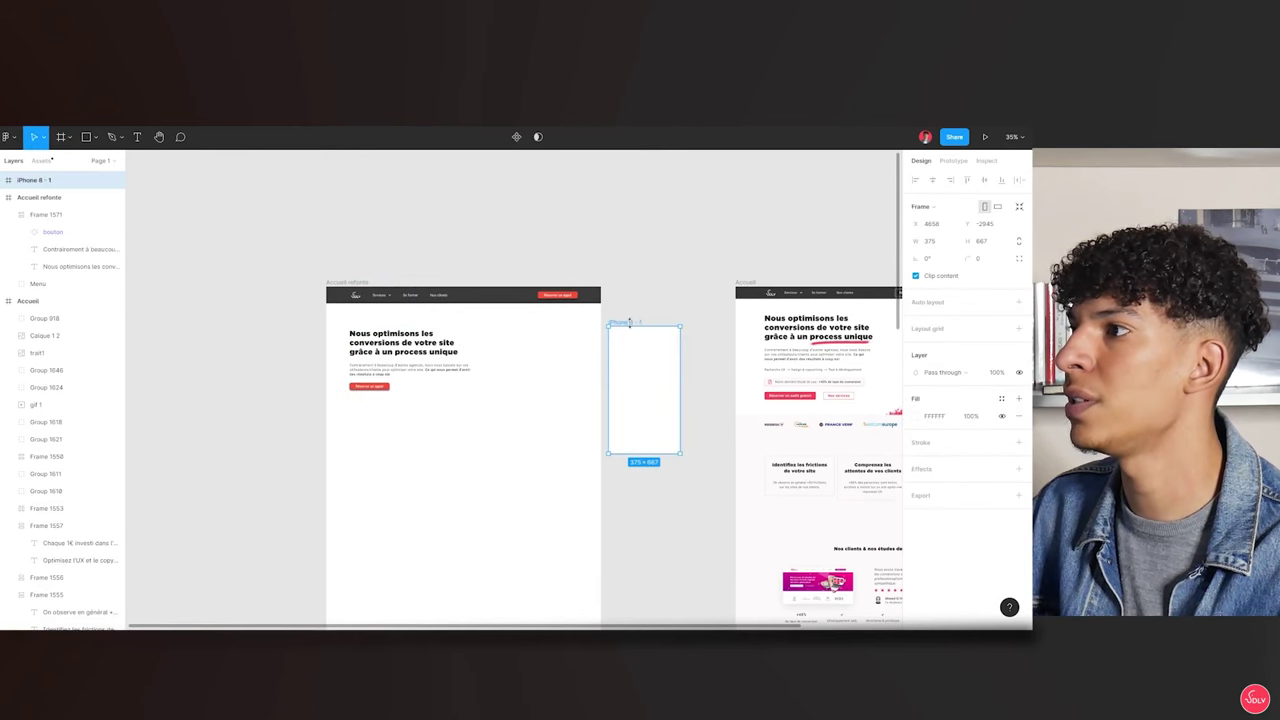
pyautogui.moveTo(631, 324); pyautogui.dragTo(214, 283)
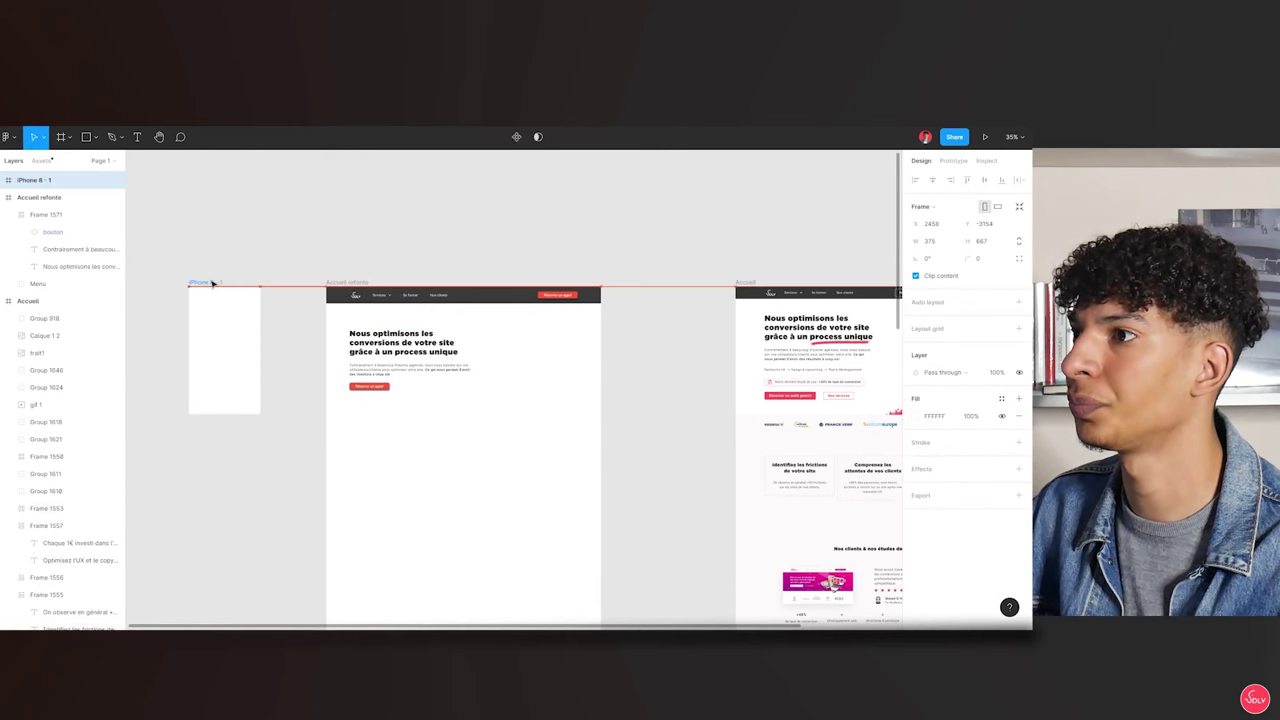
# Copy the hero block into the iPhone frame and narrow it to 297 wide
pyautogui.click(400, 345)
pyautogui.scroll(3, 322, 347)
pyautogui.scroll(2, 651, 398)
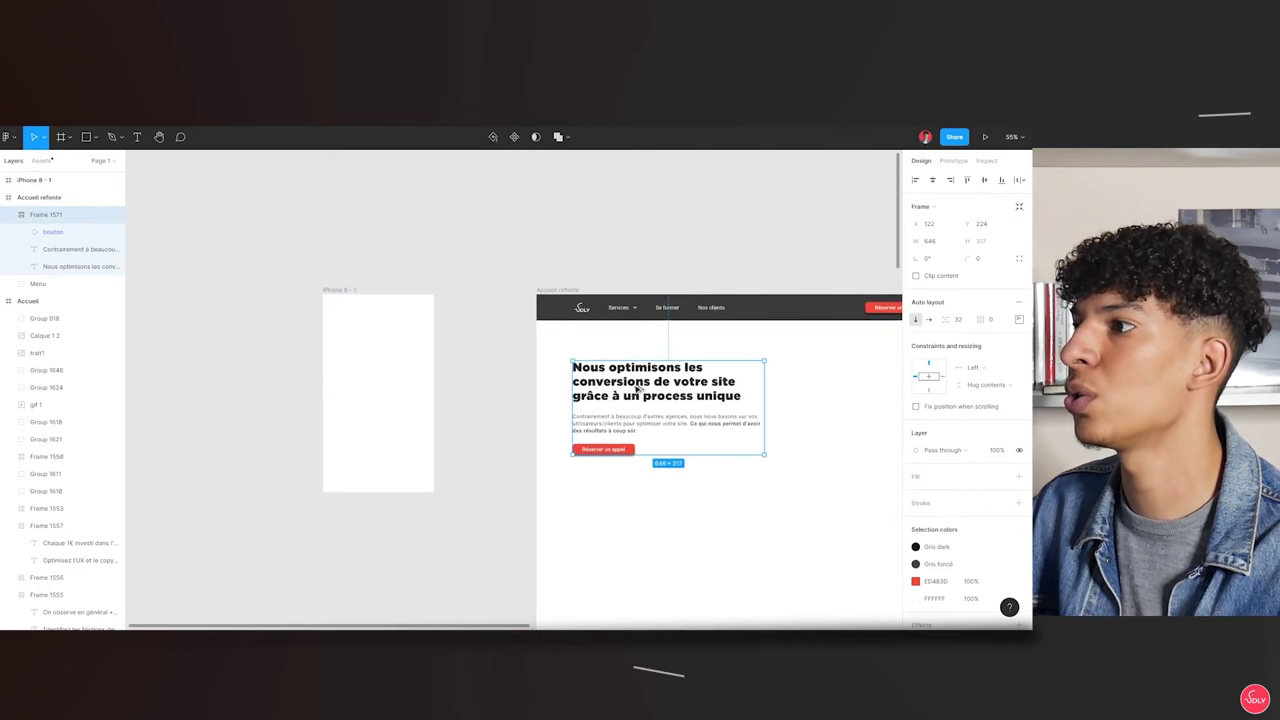
pyautogui.moveTo(636, 389); pyautogui.dragTo(405, 359)
pyautogui.moveTo(528, 357); pyautogui.dragTo(422, 366)
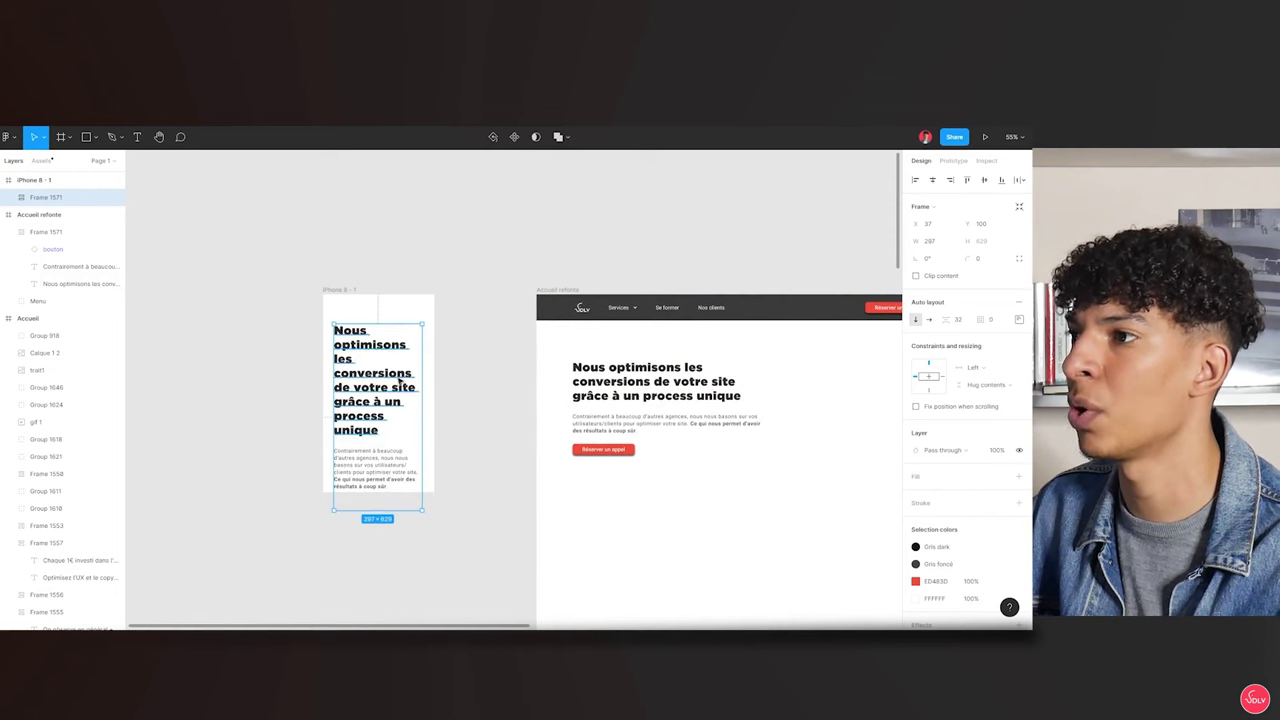
# Set the mobile heading's font size to 32
pyautogui.doubleClick(400, 382)
pyautogui.click(985, 395)
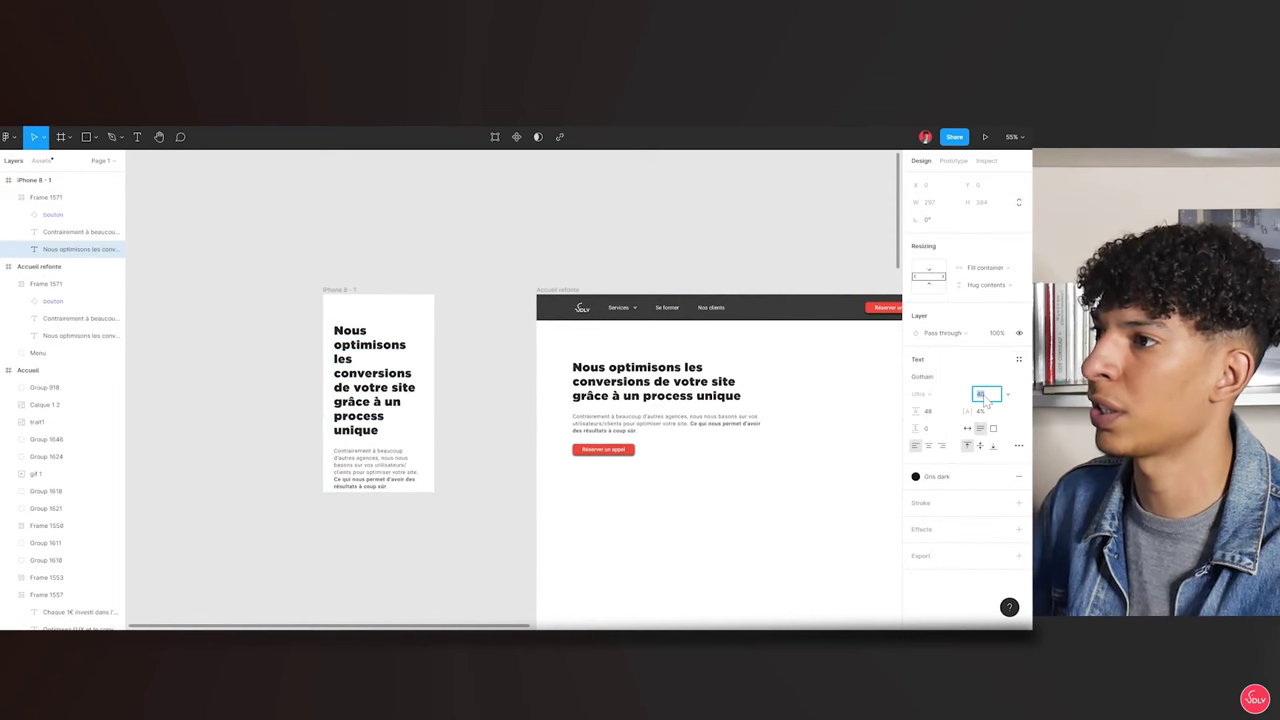
pyautogui.write('32')
pyautogui.press('Return')
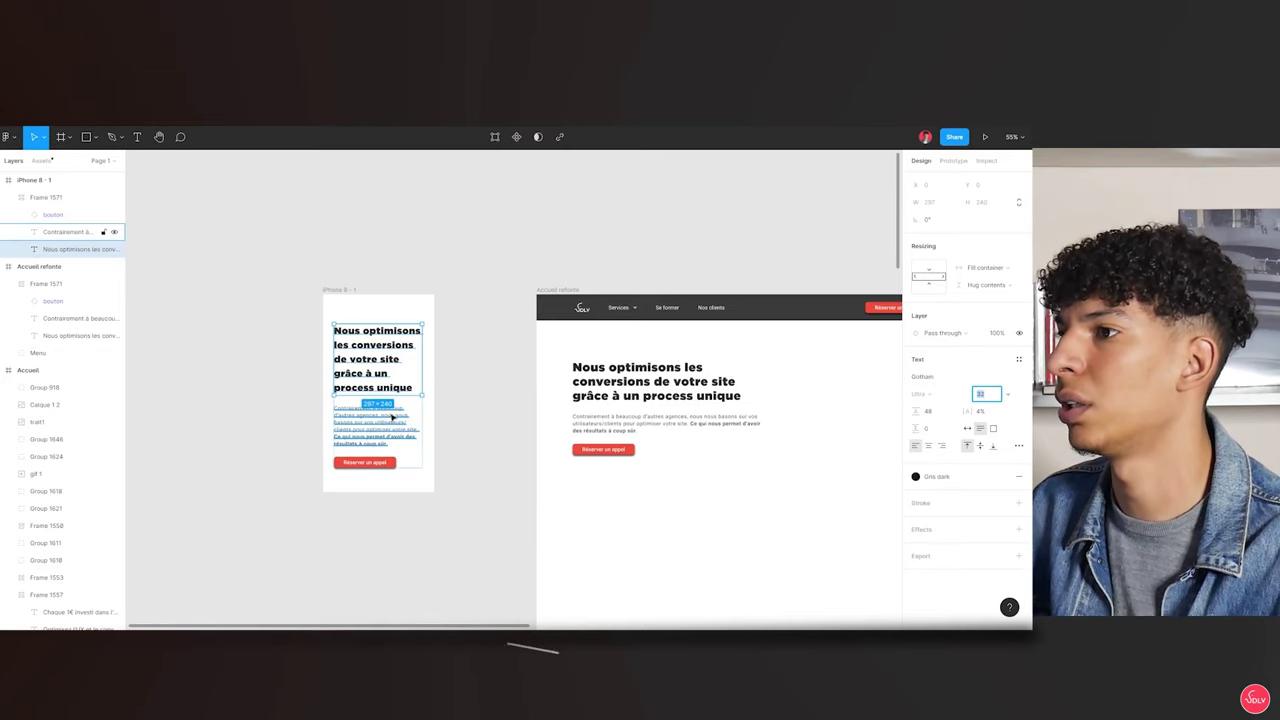
pyautogui.click(392, 416)
pyautogui.press('Escape')
pyautogui.scroll(-3, 421, 412)
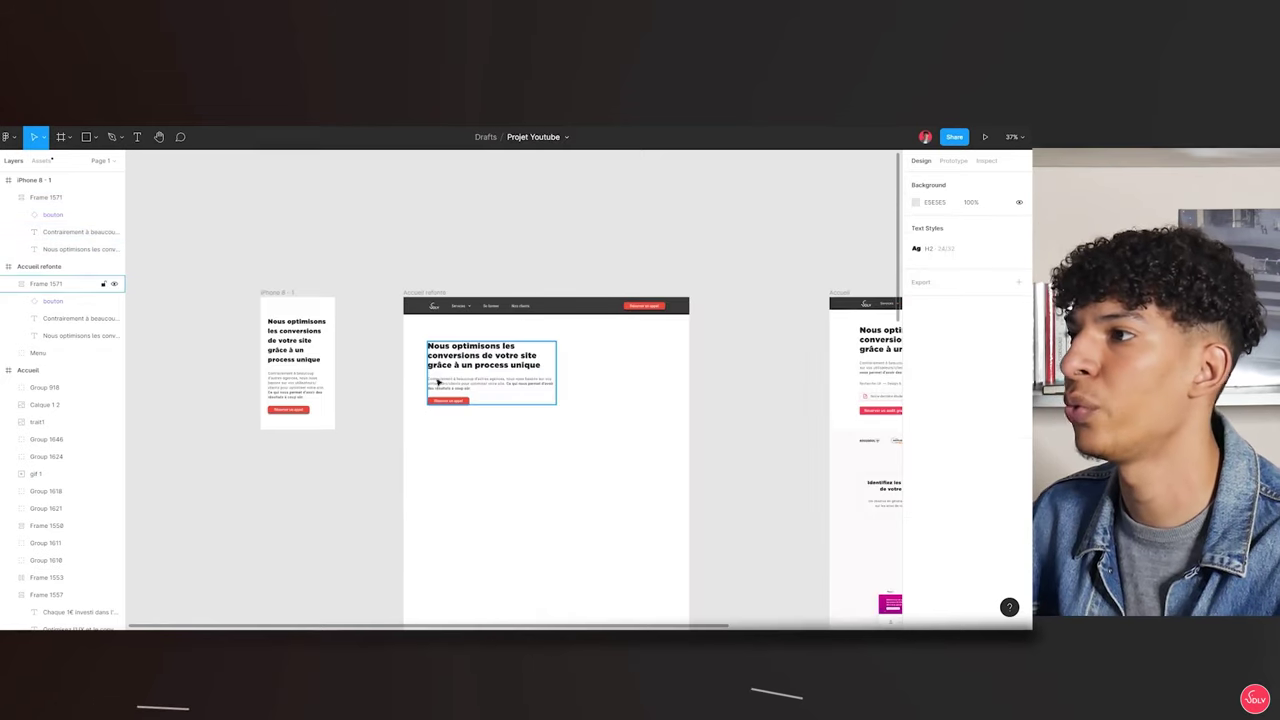